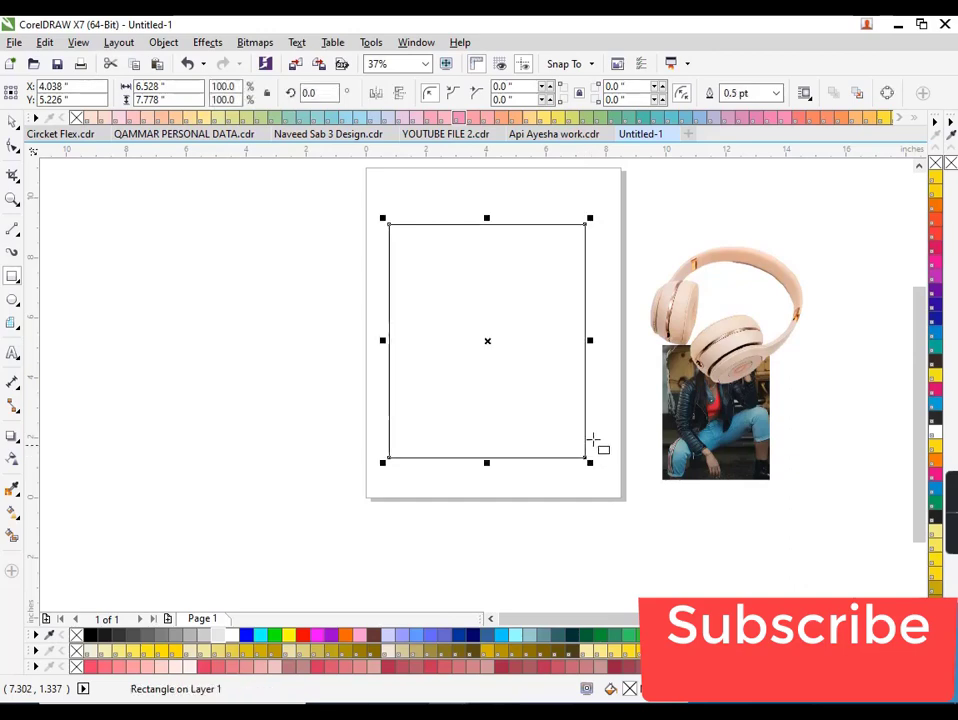
Try rose and darker brown fills on the page rectangle, sampled from the headphones with the eyedropper.
scroll(601, 331, "up", 2)
scroll(528, 402, "down", 2)
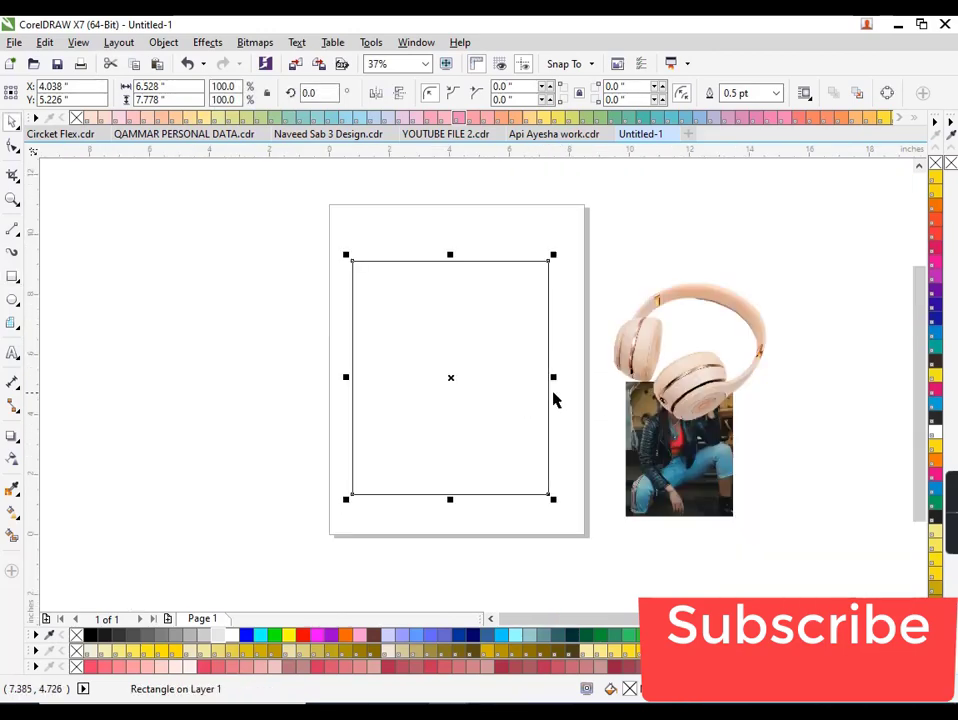
key("i")
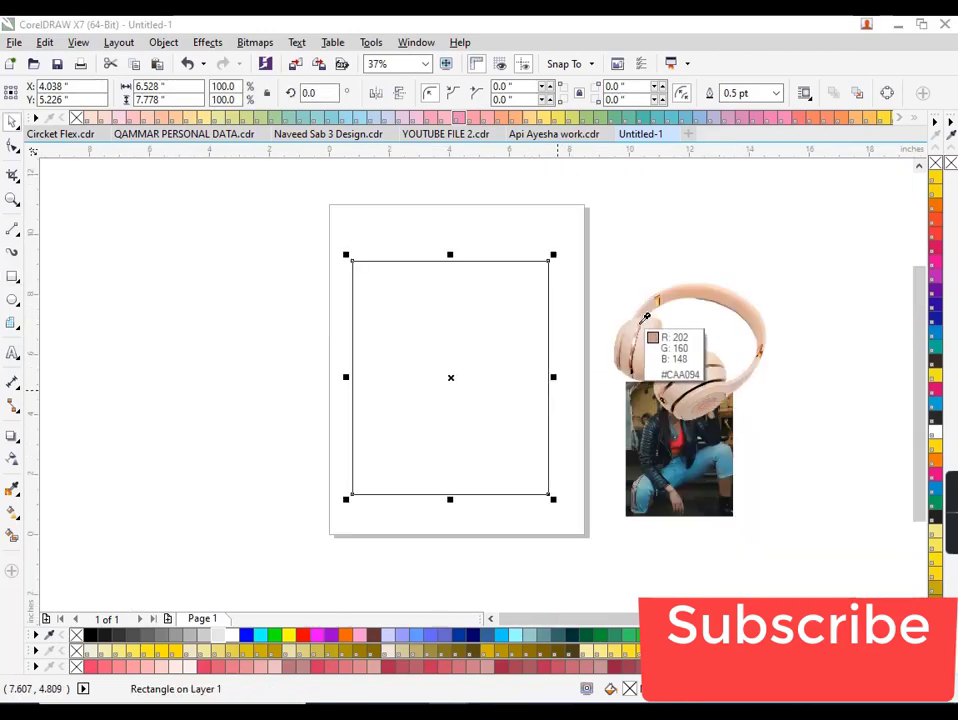
left_click(642, 321)
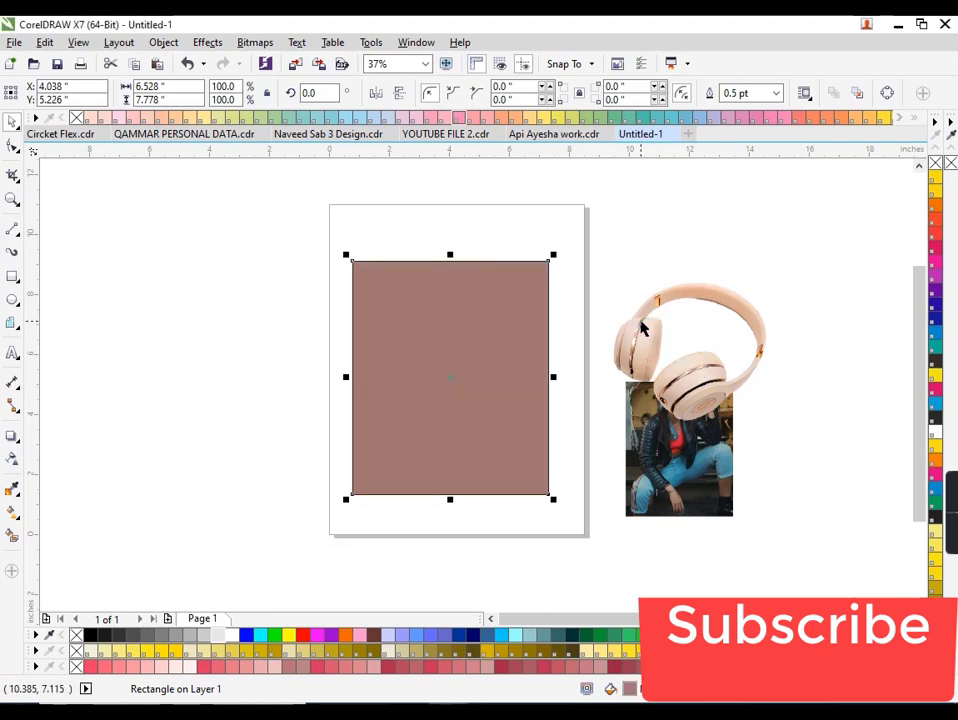
scroll(584, 393, "up", 2)
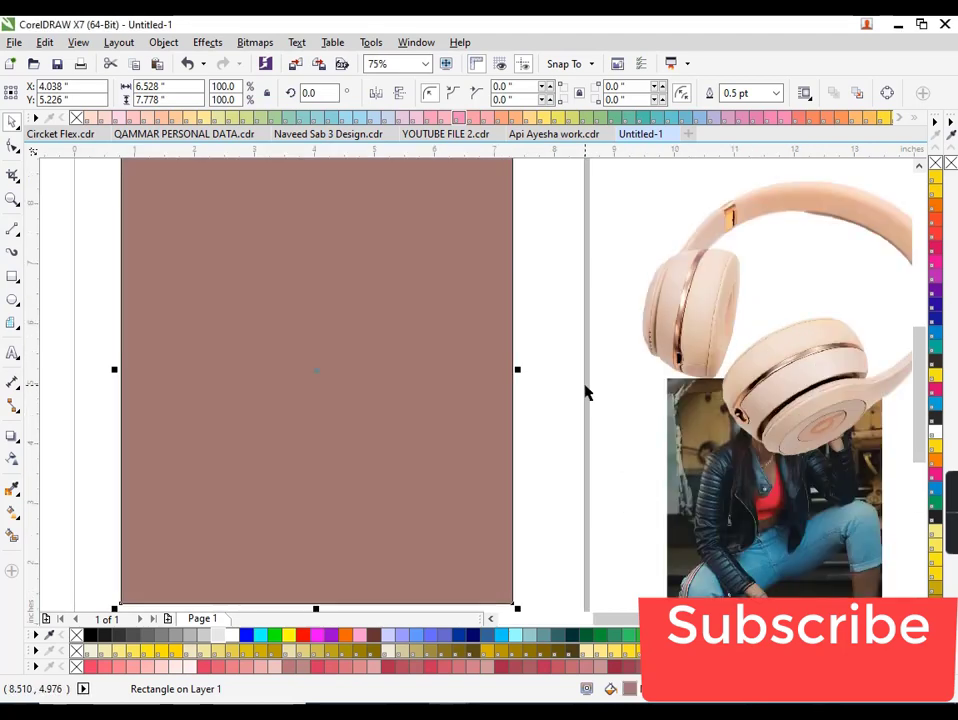
key("i")
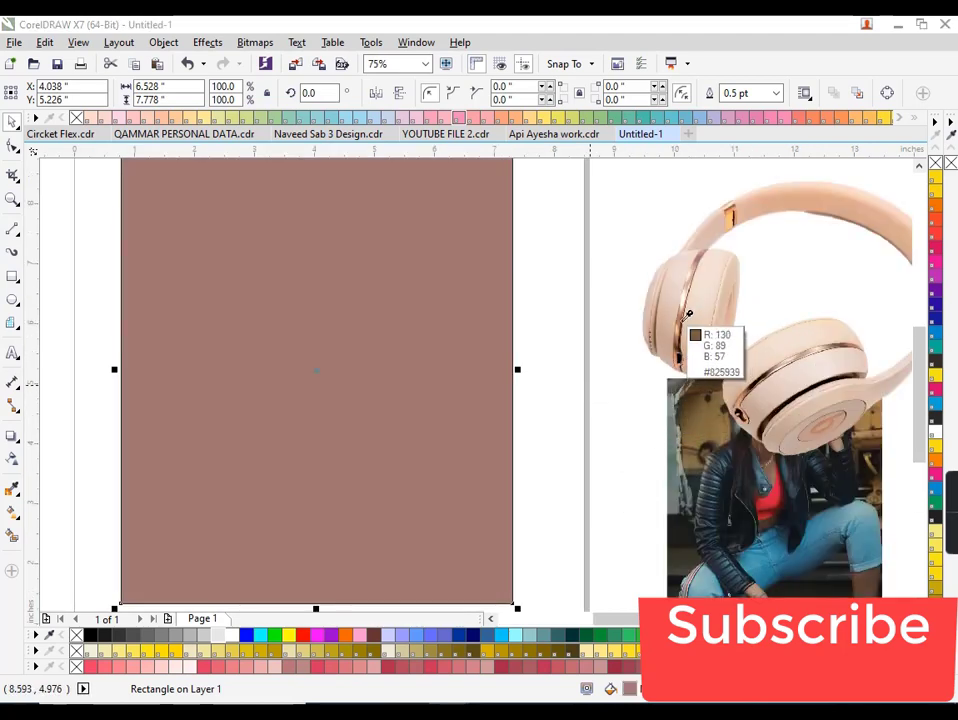
left_click(686, 318)
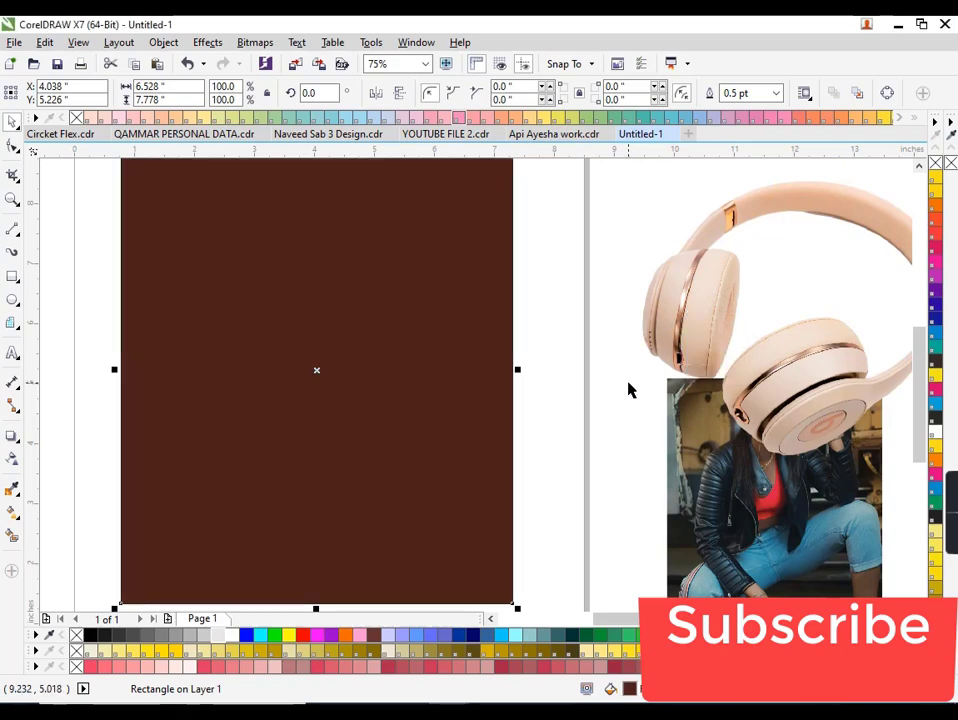
Resample the ear-cup trim, trying light tan before settling on dark copper brown #683824.
scroll(655, 365, "down", 2)
scroll(660, 356, "up", 4)
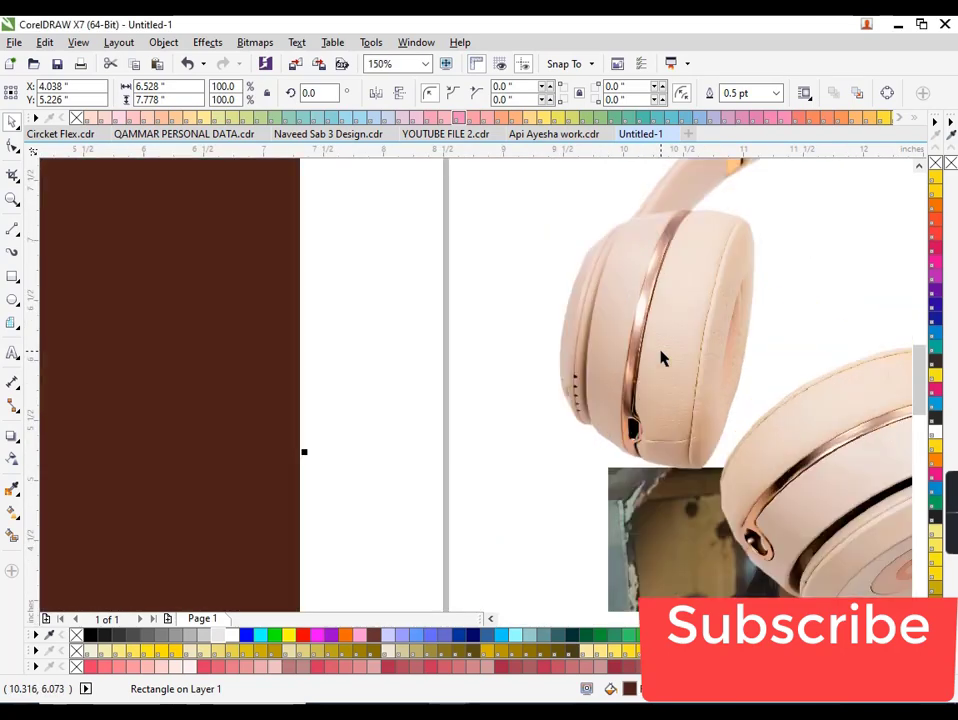
key("i")
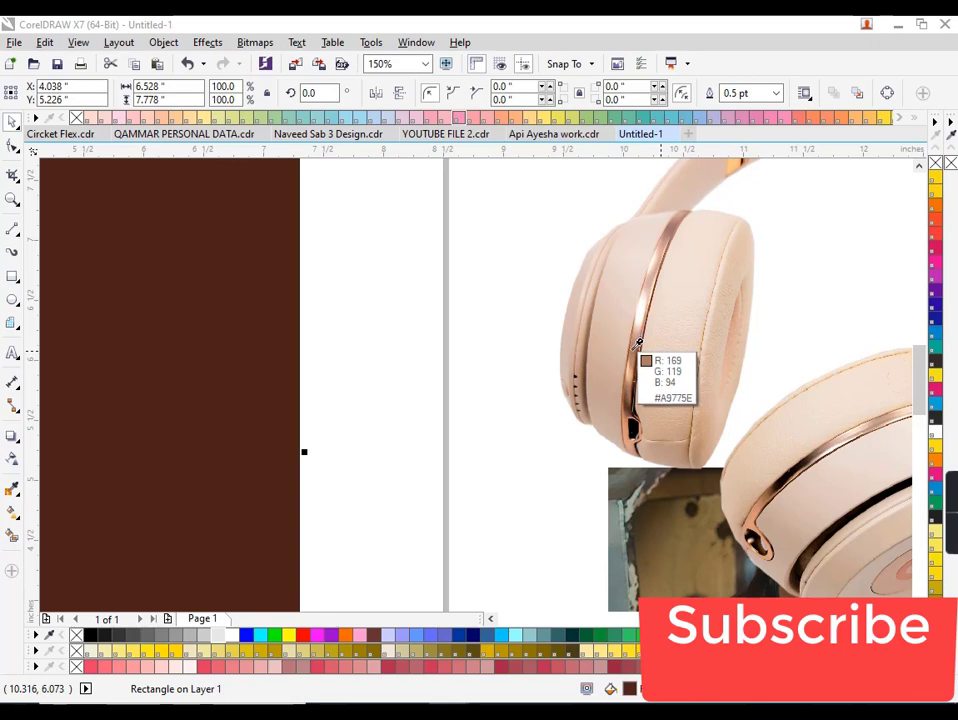
left_click(634, 355)
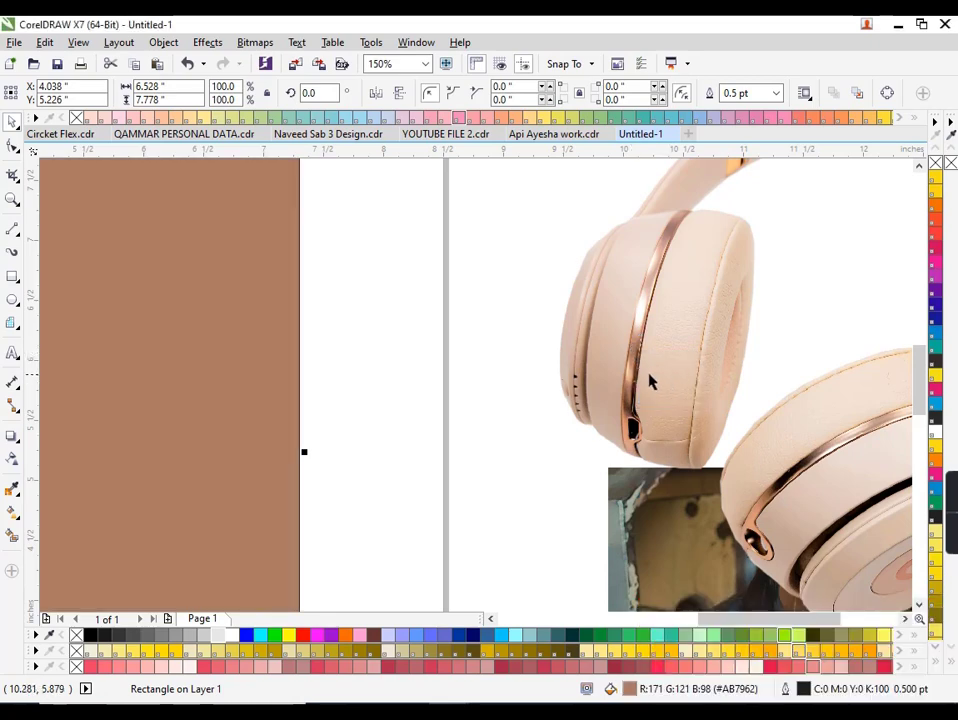
scroll(652, 385, "up", 2)
key("i")
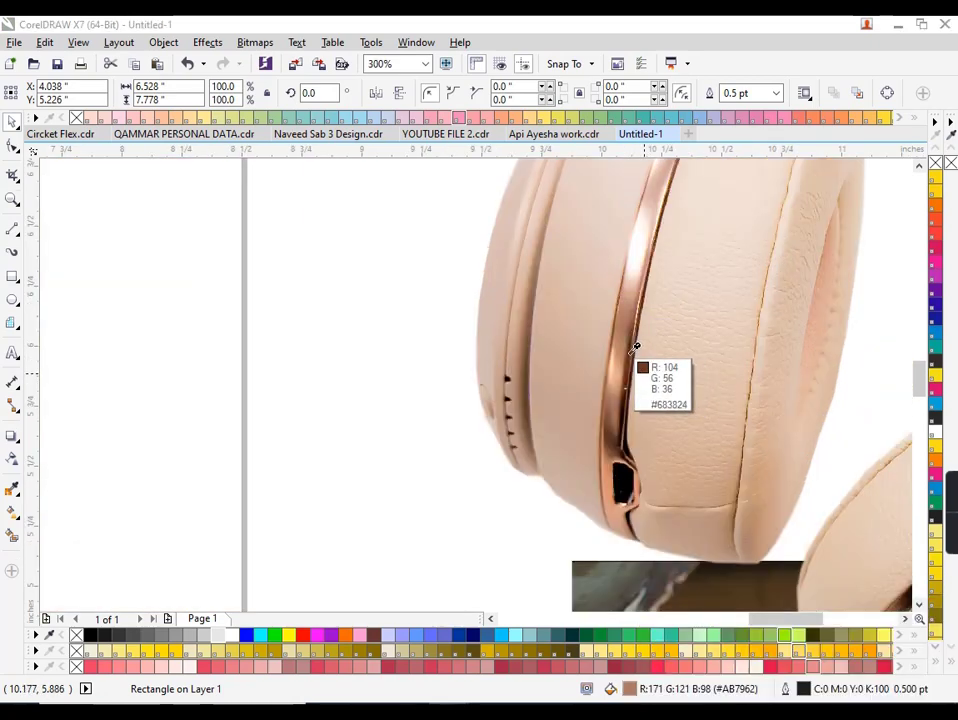
left_click(635, 348)
scroll(670, 410, "down", 2)
scroll(670, 410, "down", 1)
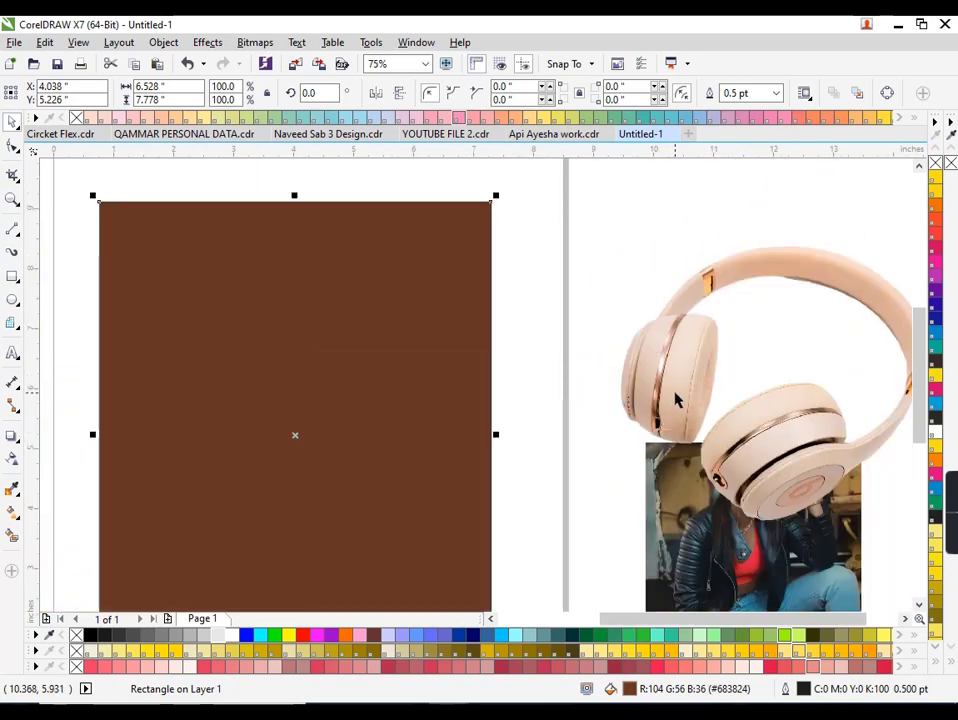
scroll(675, 400, "up", 1)
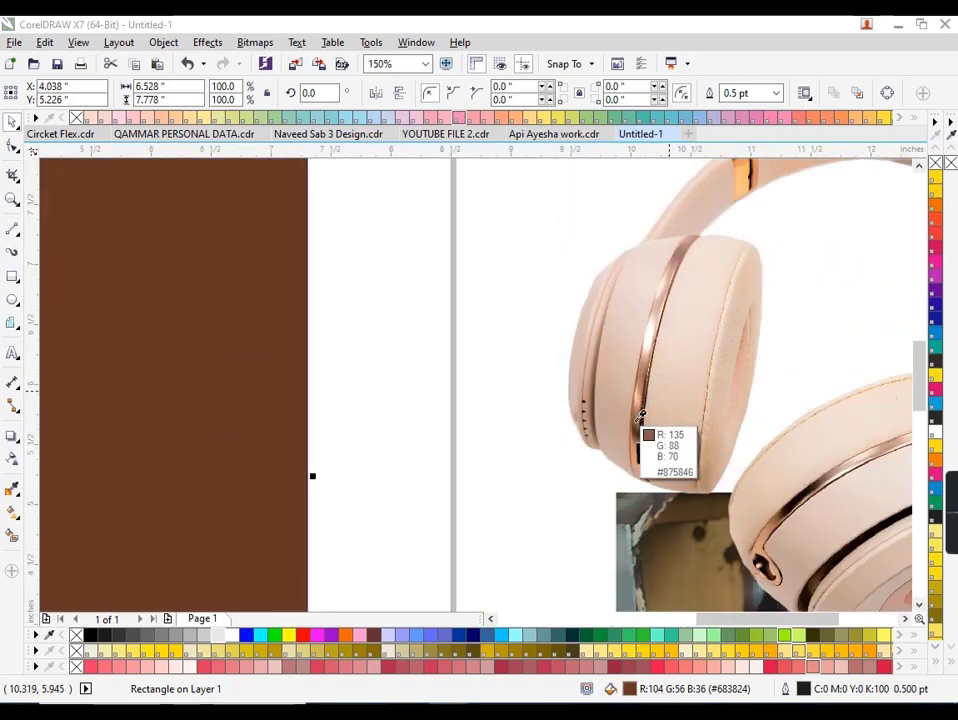
Apply the final brown, then move the headphones image onto the background in front of it.
left_click(642, 424)
scroll(690, 437, "down", 1)
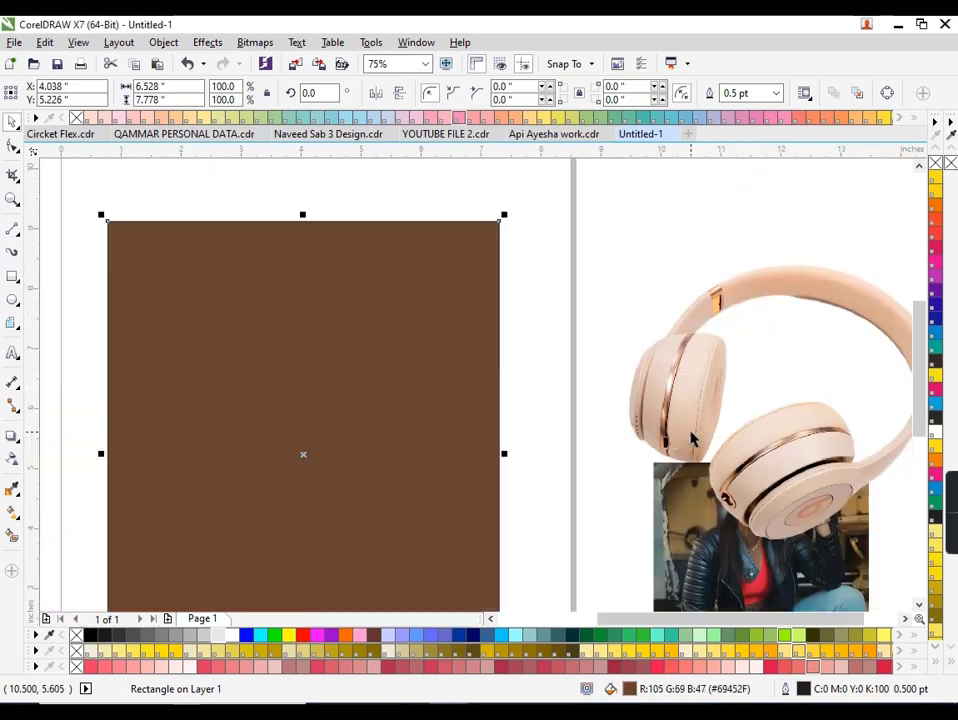
left_click_drag(690, 403, 321, 412)
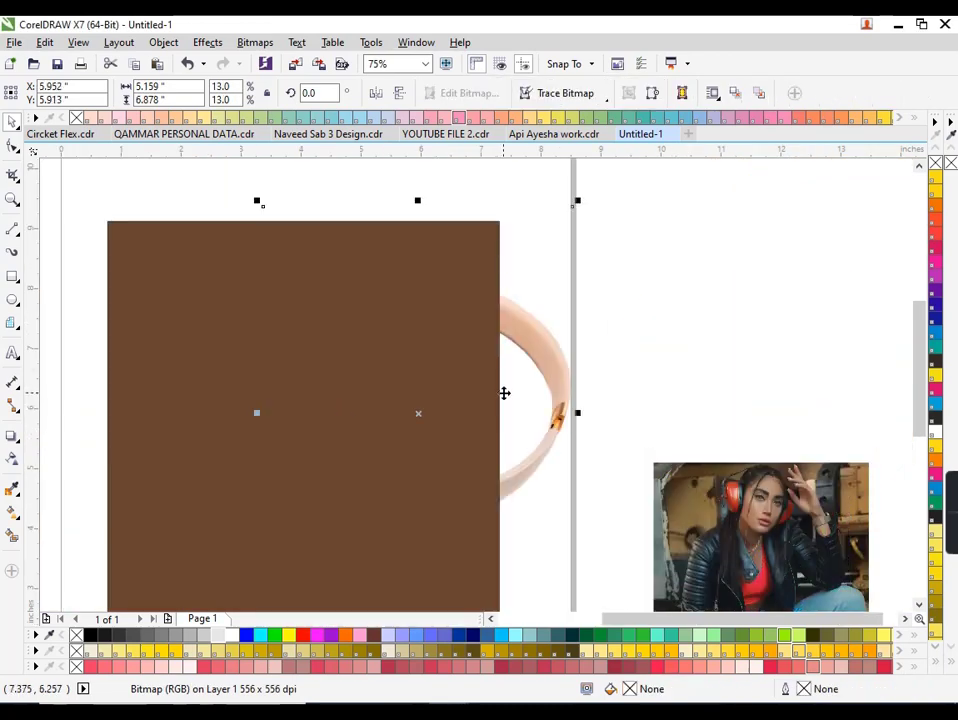
key("shift+Page_Up")
scroll(594, 435, "down", 1)
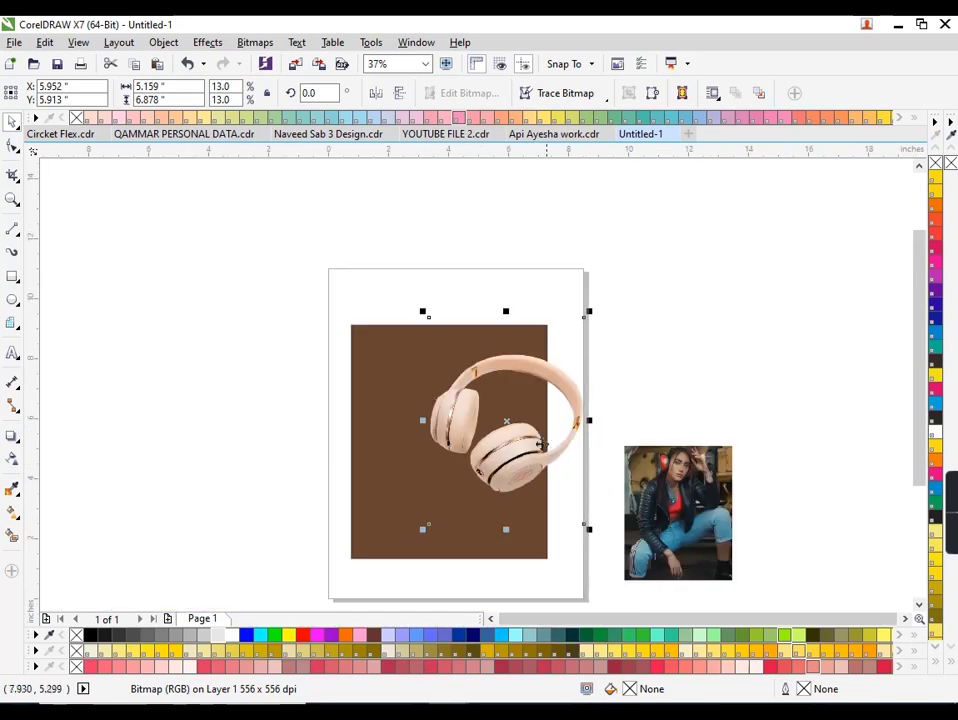
left_click_drag(502, 482, 449, 487)
Shrink the headphones image slightly around its centre on the brown background.
scroll(501, 460, "up", 1)
scroll(501, 460, "down", 1)
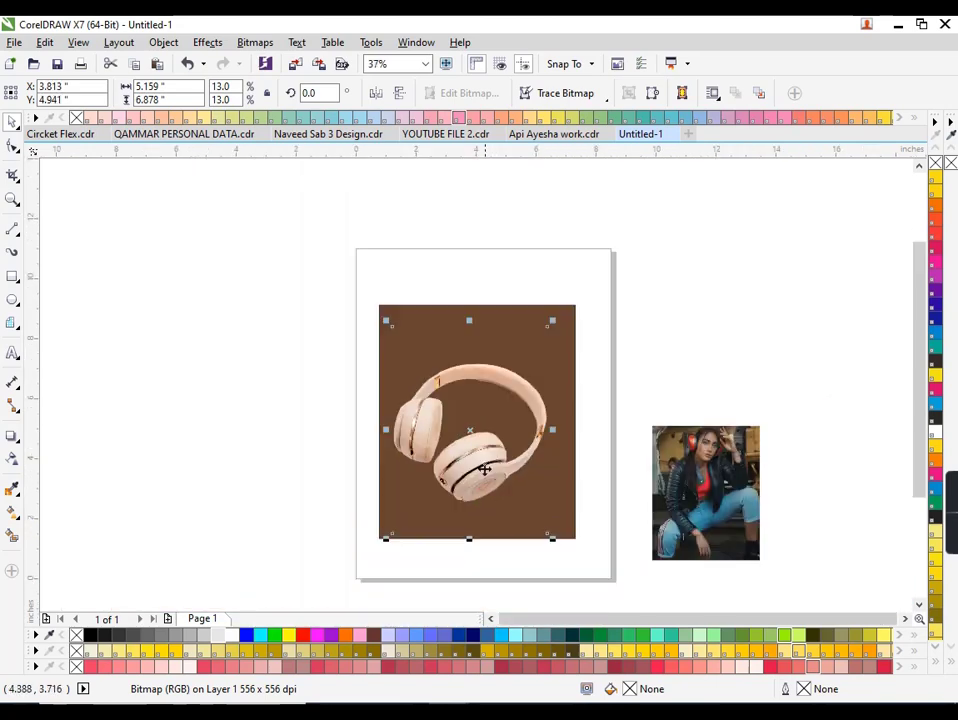
left_click(567, 540)
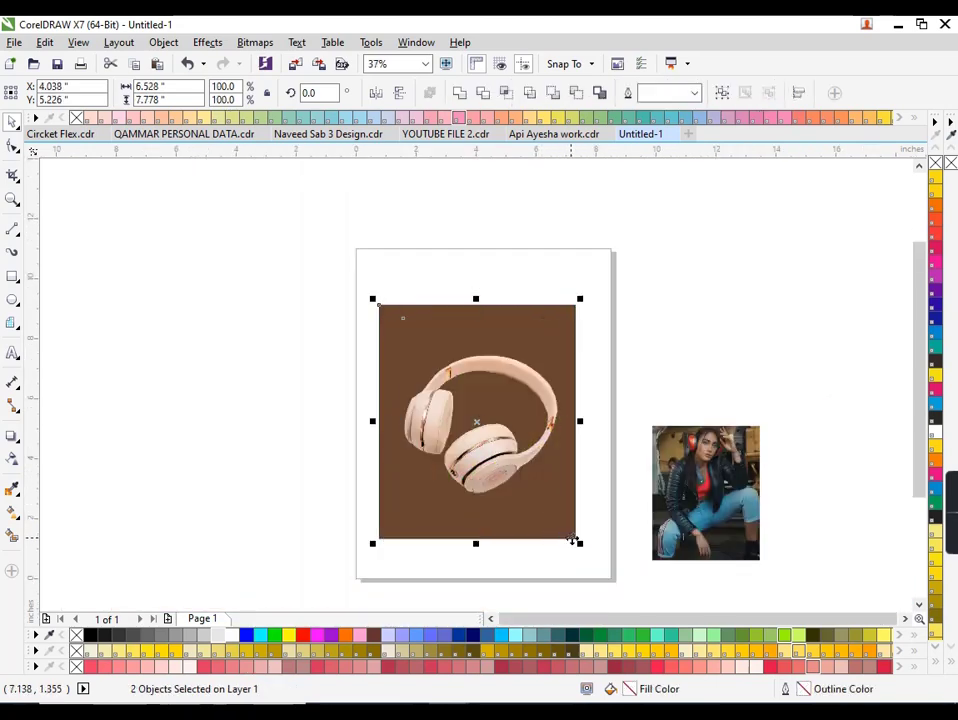
left_click(493, 482)
left_click_drag(565, 530, 556, 519)
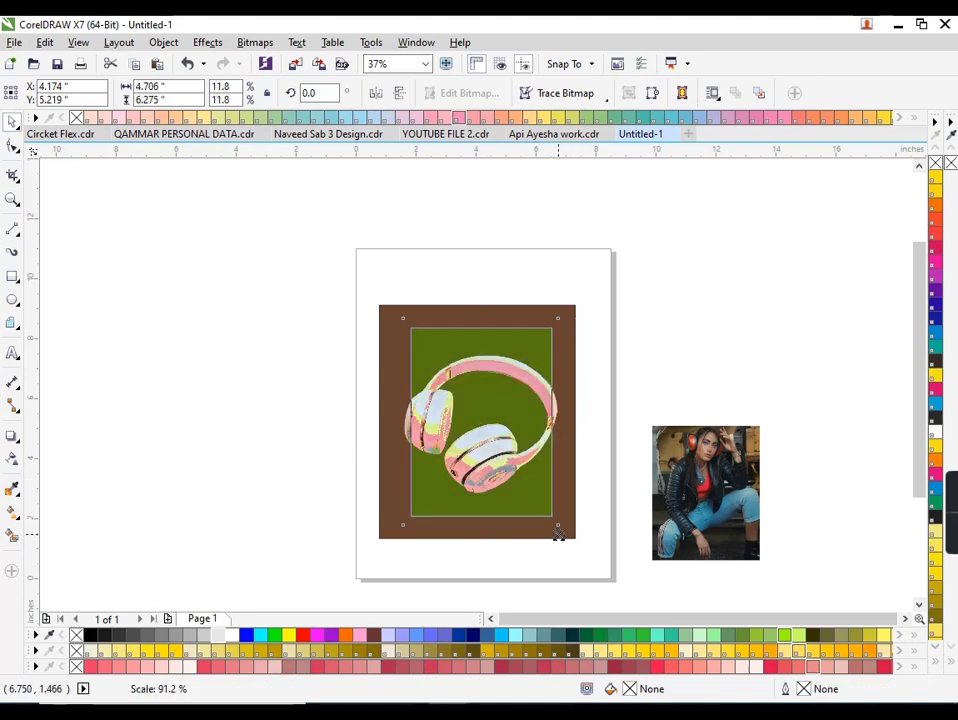
scroll(546, 457, "up", 2)
left_click(471, 460)
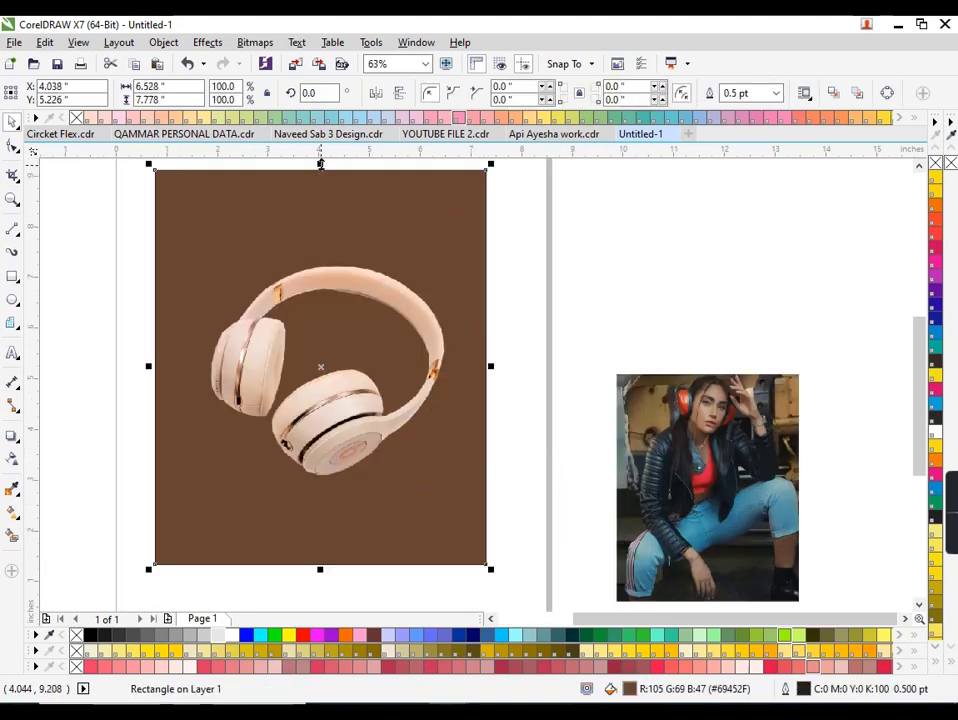
Trim the rectangle copy into the bottom-left corner, convert it to curves, and reposition its corner nodes.
left_click_drag(320, 163, 300, 500)
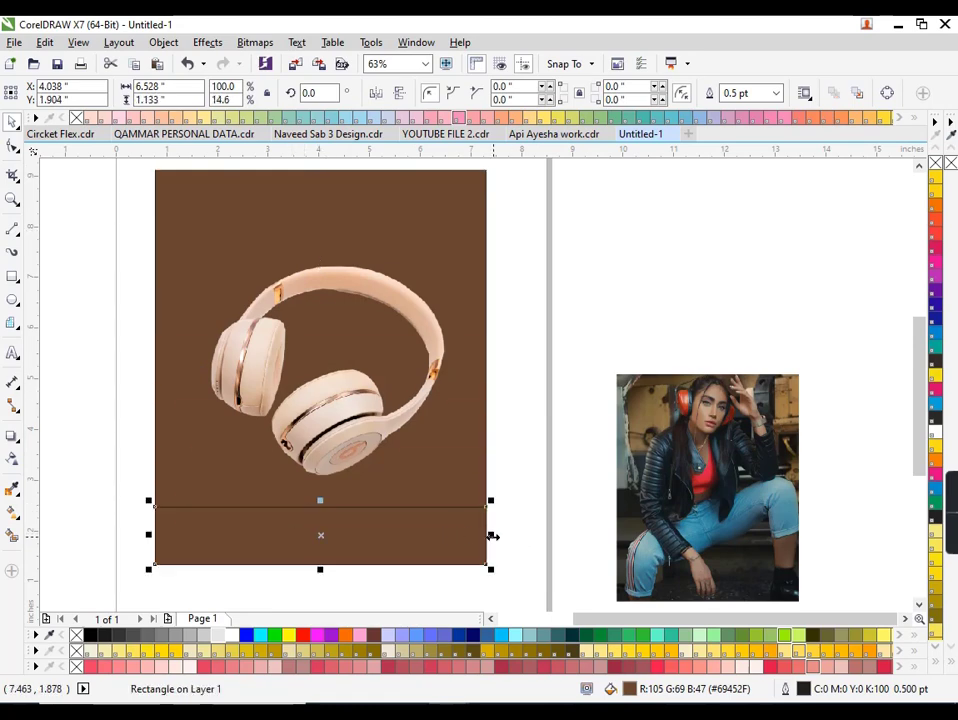
left_click_drag(492, 536, 271, 536)
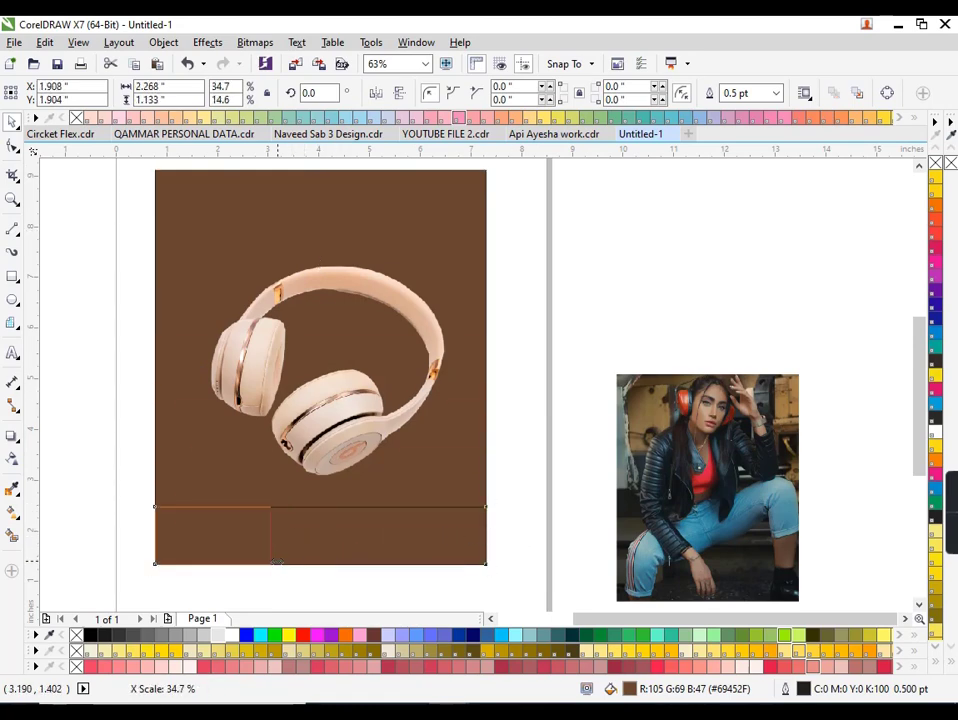
left_click(13, 146)
key("ctrl+q")
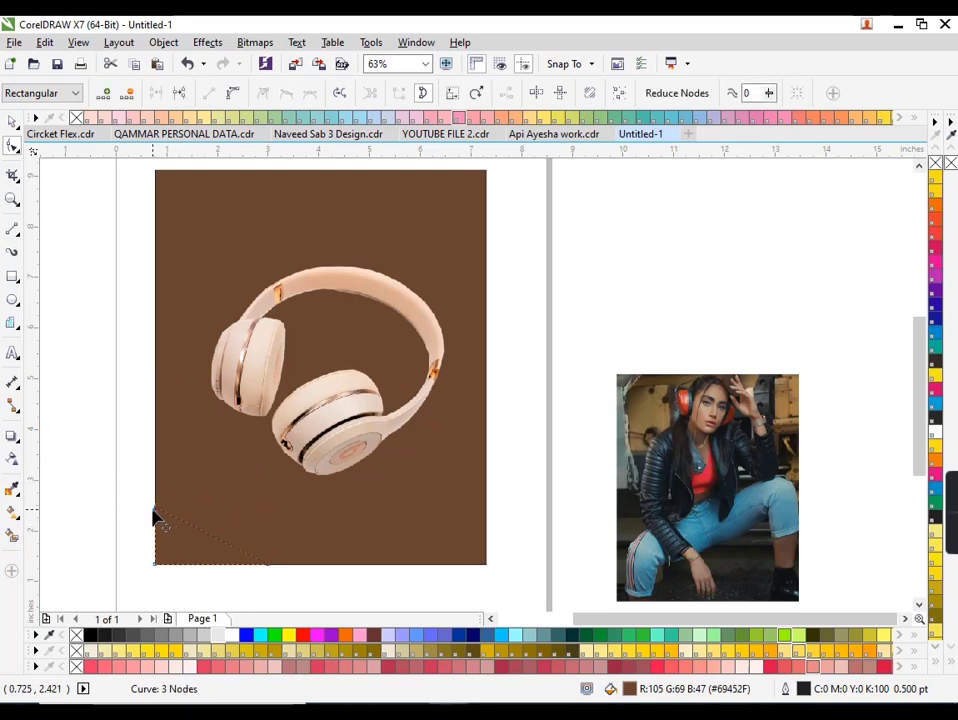
left_click_drag(155, 510, 155, 440)
left_click_drag(268, 565, 316, 565)
Bend the diagonal edge into a curve sweeping up toward the headphones.
left_click(233, 93)
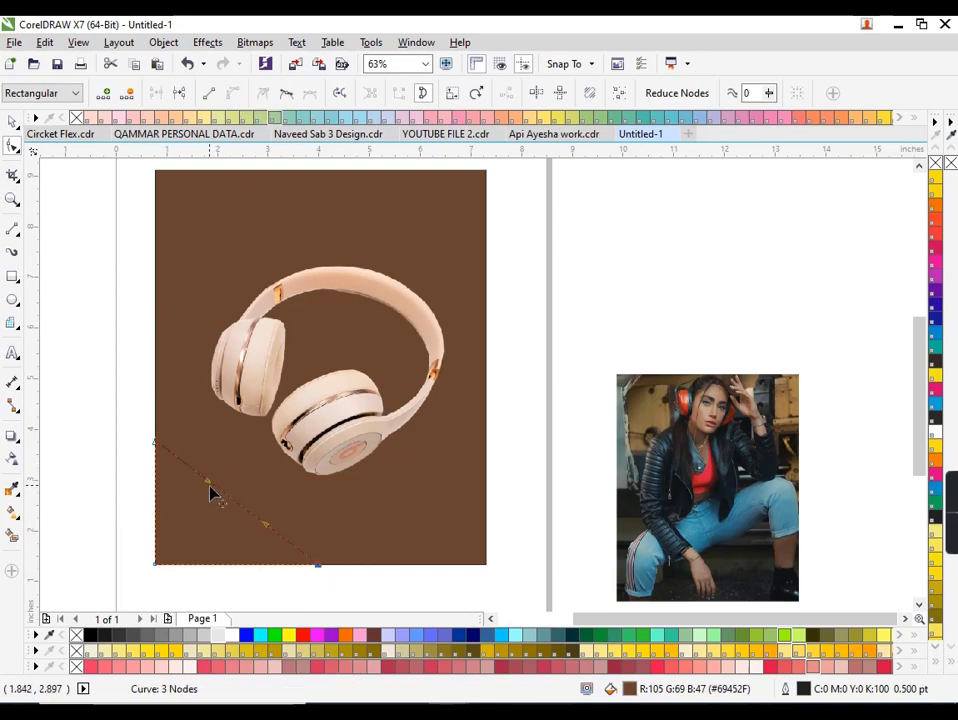
left_click_drag(210, 491, 180, 535)
mouse_move(266, 530)
left_mouse_down()
mouse_move(323, 478)
mouse_move(310, 498)
mouse_move(211, 543)
mouse_move(215, 463)
left_mouse_up()
mouse_move(285, 514)
left_mouse_down()
mouse_move(240, 539)
mouse_move(233, 530)
left_mouse_up()
mouse_move(218, 463)
left_mouse_down()
mouse_move(246, 422)
mouse_move(201, 389)
mouse_move(208, 372)
left_mouse_up()
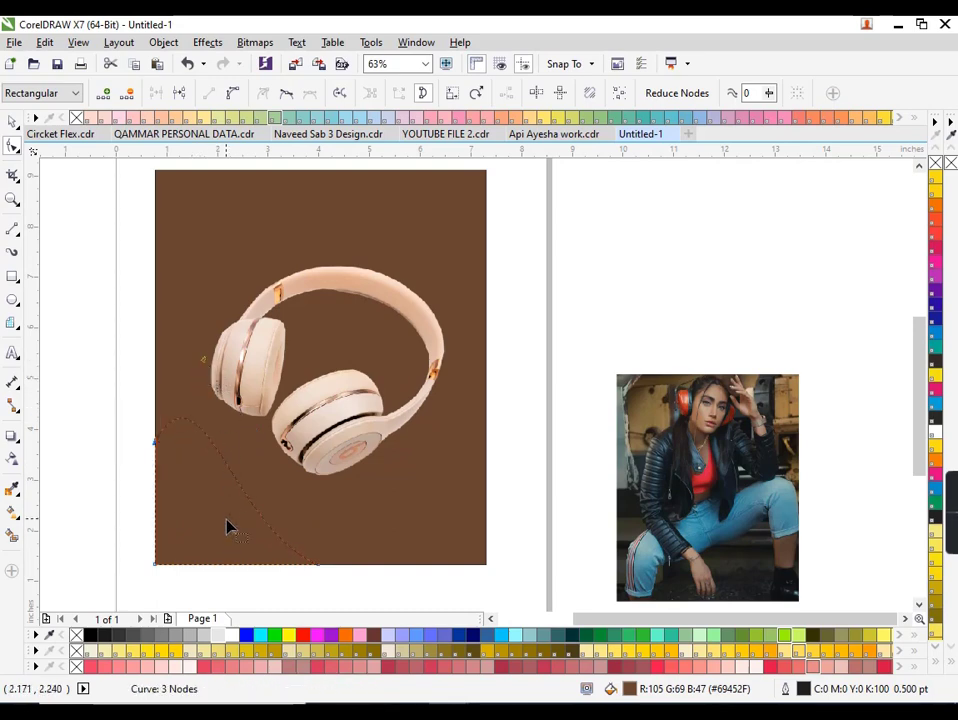
key("space")
scroll(303, 452, "up", 2)
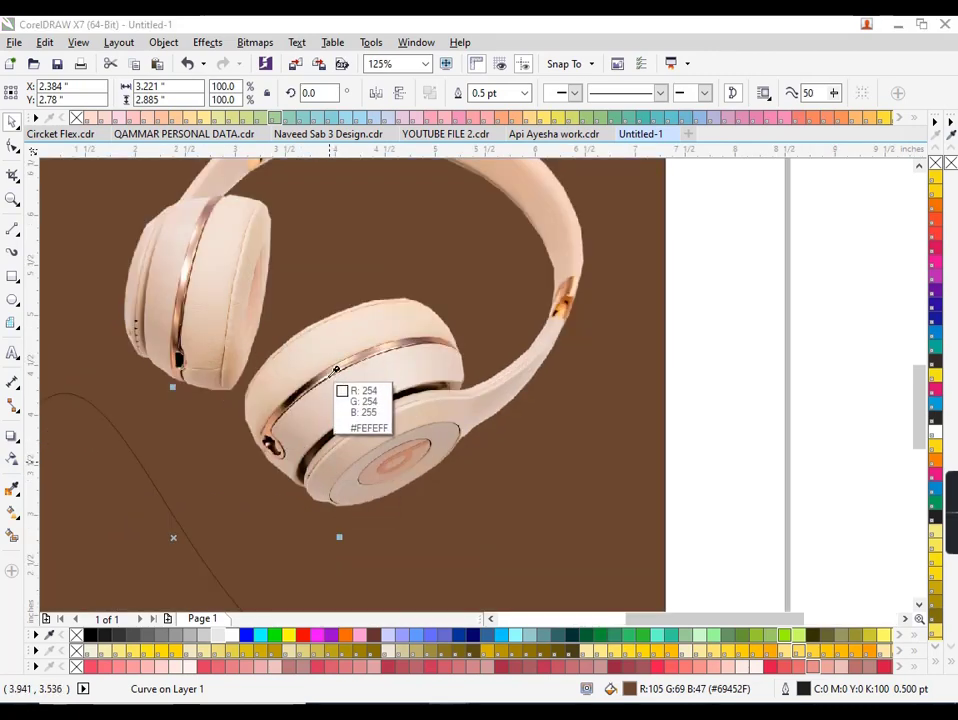
Fill the wave white, then light beige, and trim its size slightly.
left_click(336, 389)
scroll(398, 479, "down", 2)
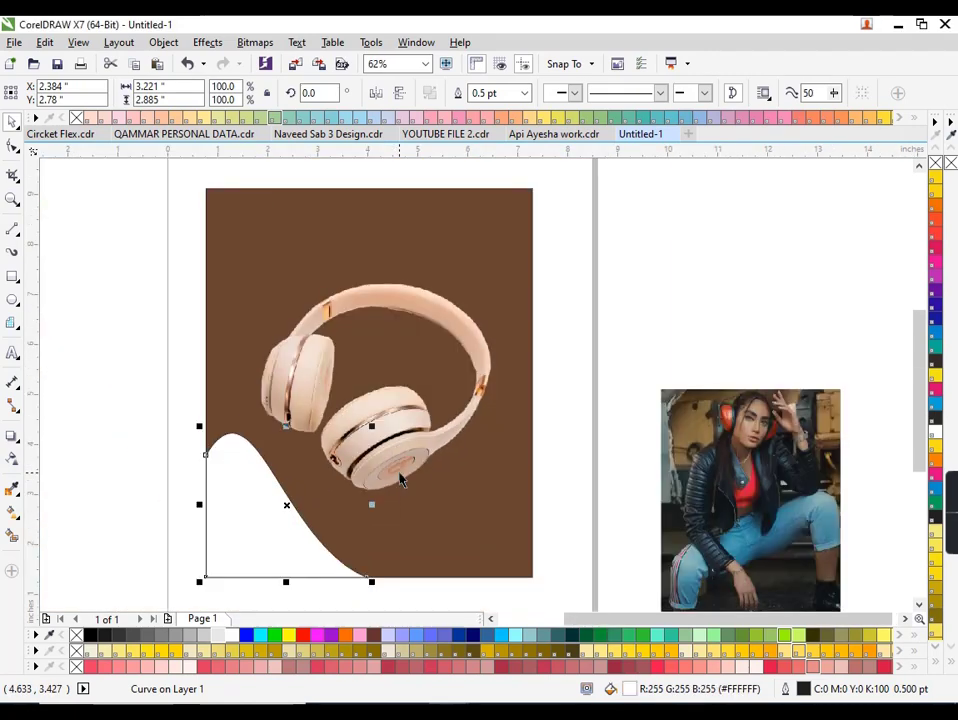
scroll(378, 478, "up", 2)
left_click(398, 455)
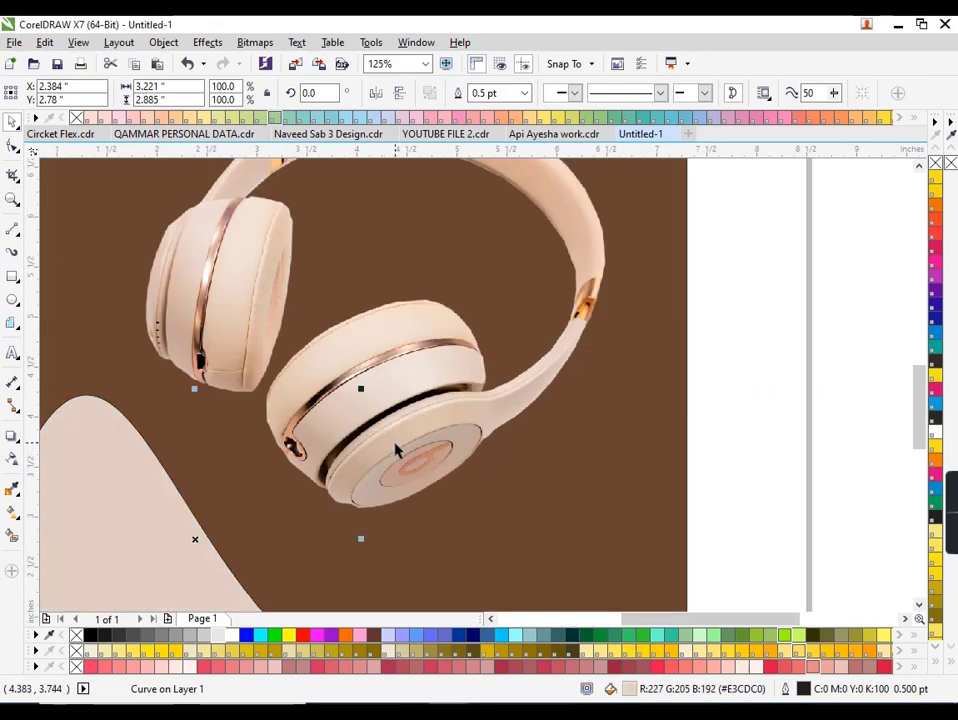
scroll(398, 455, "down", 2)
left_click_drag(295, 411, 298, 425)
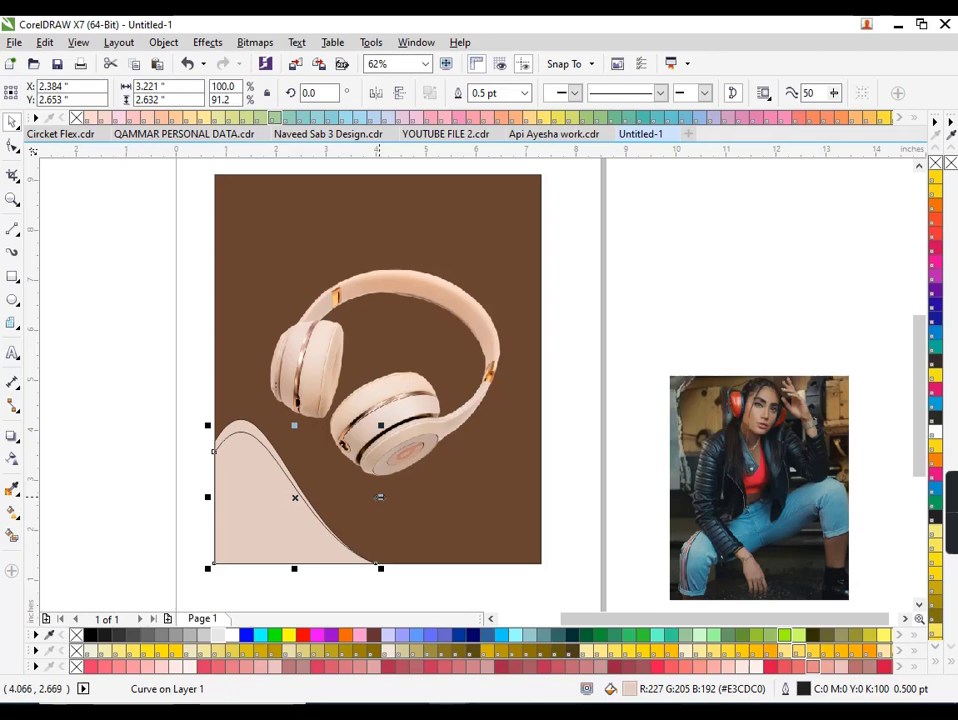
left_click_drag(381, 496, 376, 498)
scroll(339, 504, "up", 2)
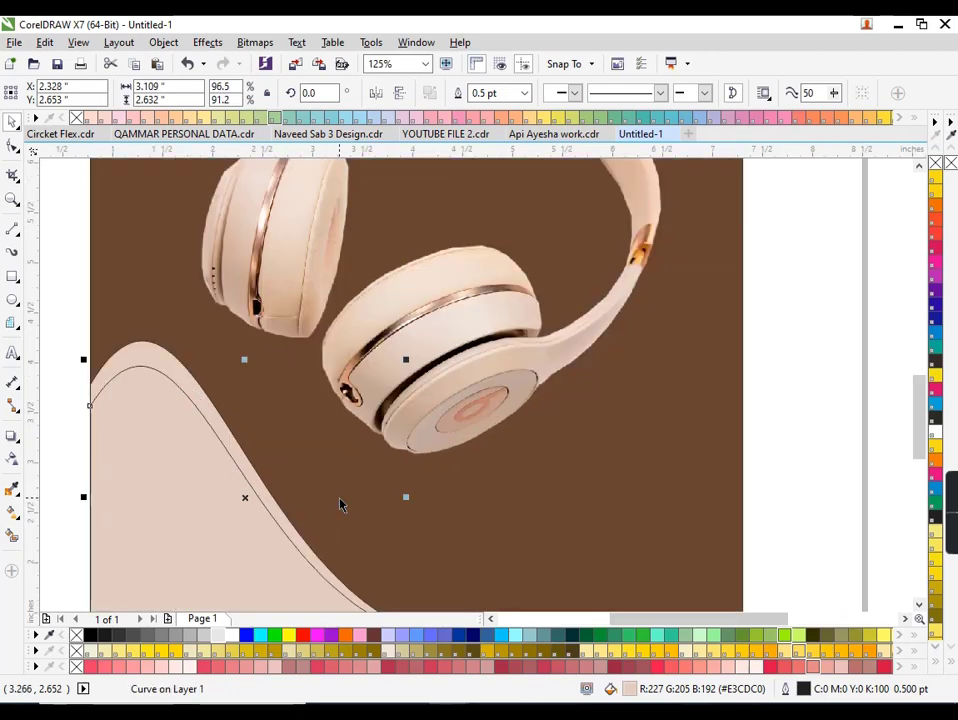
Fill a wave layer with copper sampled from the headphones and shorten it slightly.
key("i")
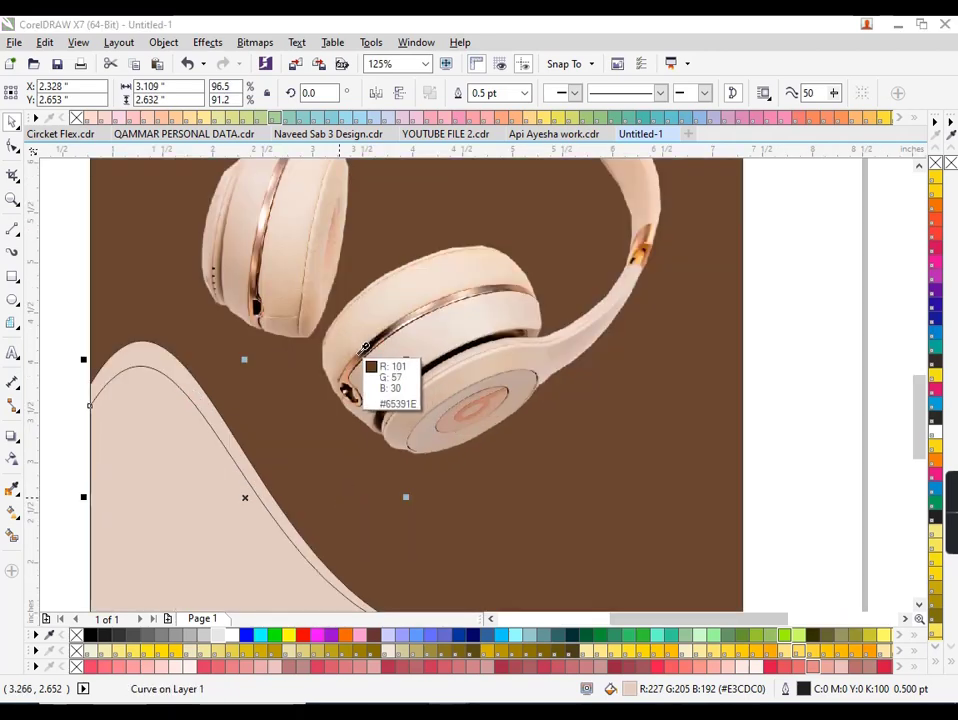
left_click(404, 361)
scroll(410, 390, "down", 2)
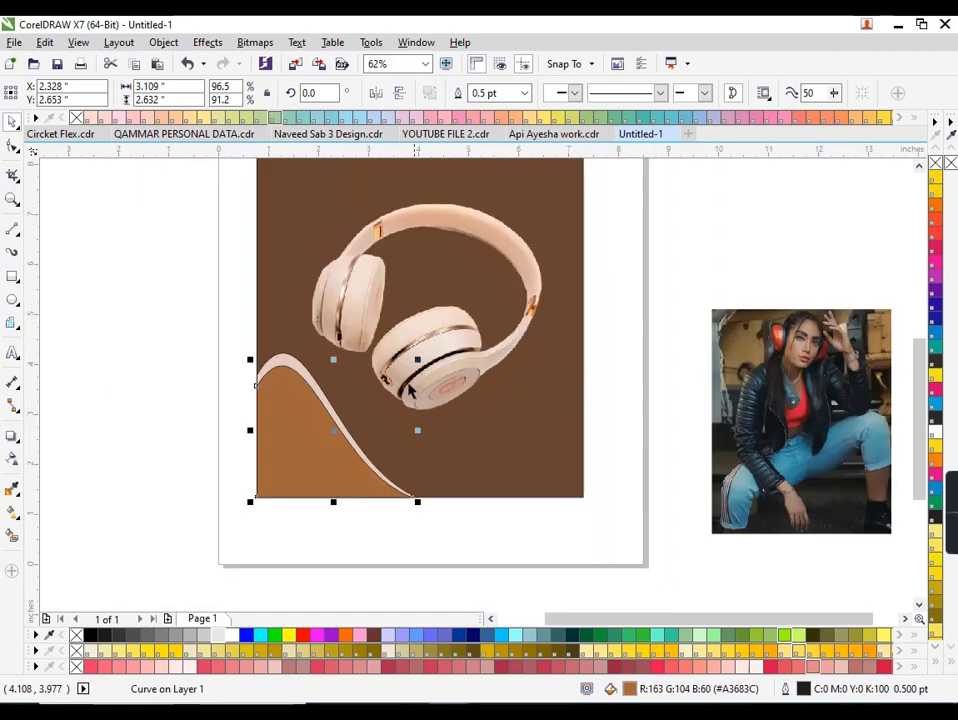
left_click(313, 462)
left_click(338, 411)
left_click_drag(333, 359, 335, 373)
scroll(314, 434, "up", 2)
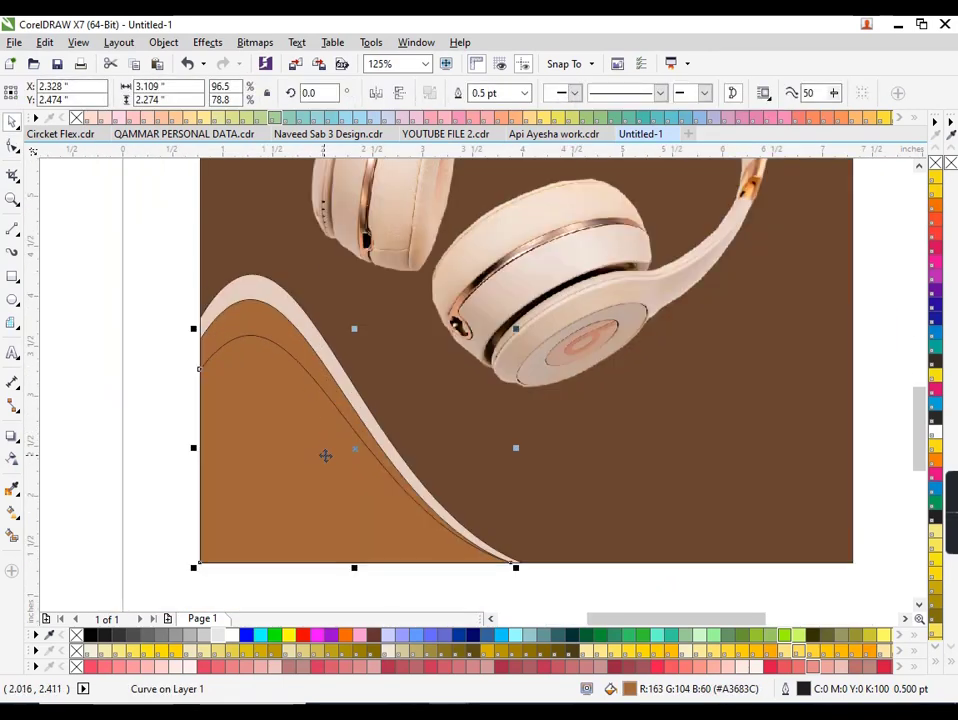
Recolour the lower-left front curve pink, then dark brown #3A210B sampled from the photo.
key("i")
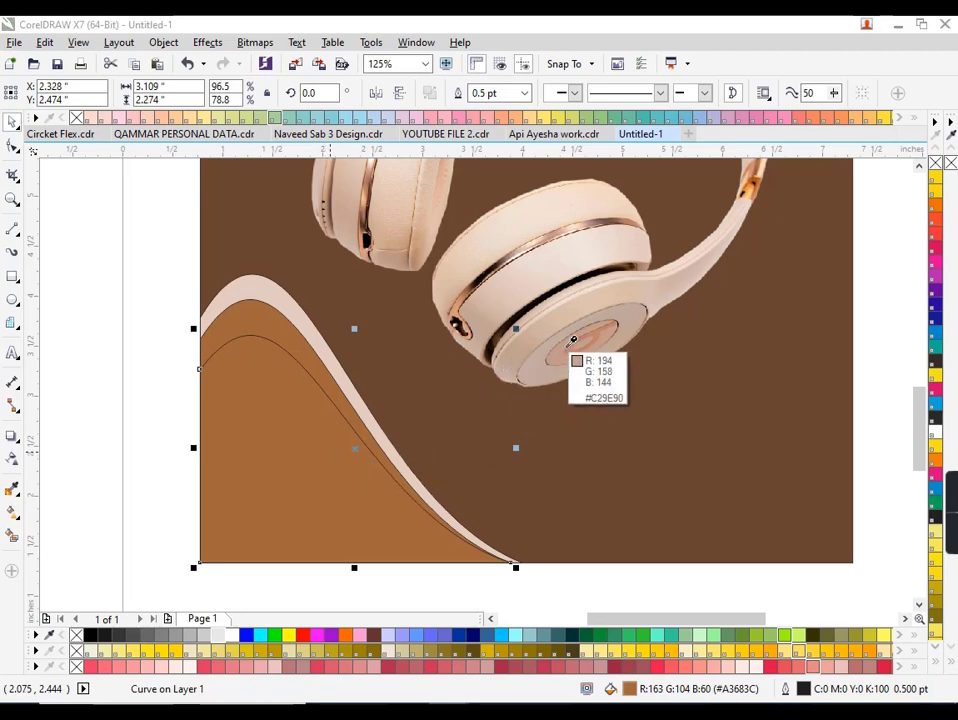
left_click(570, 342)
scroll(524, 413, "down", 2)
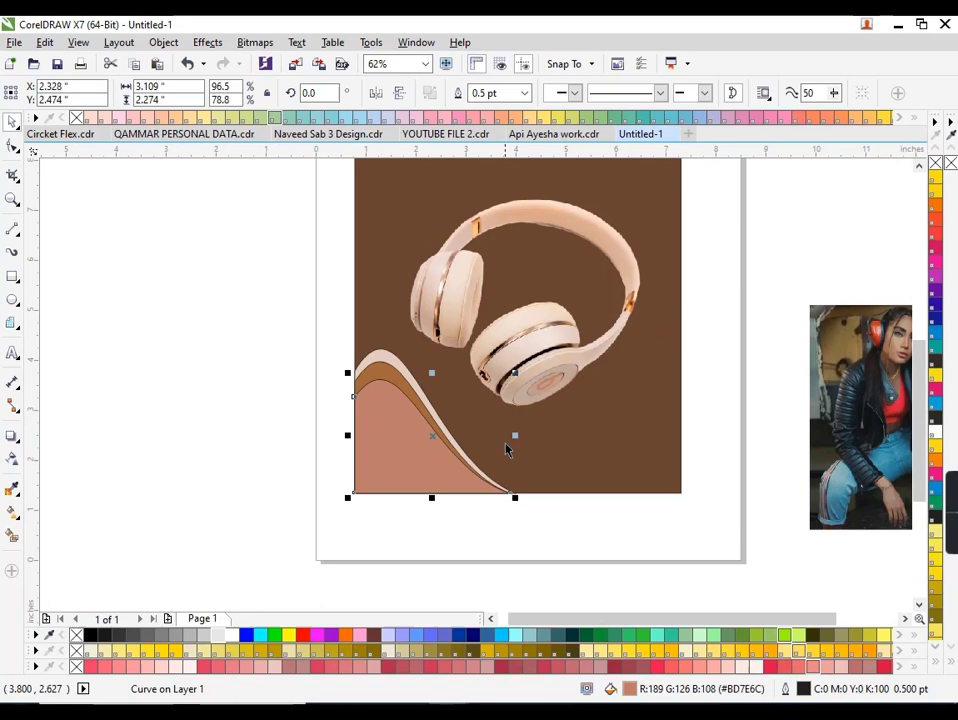
left_click(520, 520)
left_click(430, 430)
scroll(429, 428, "up", 2)
key("i")
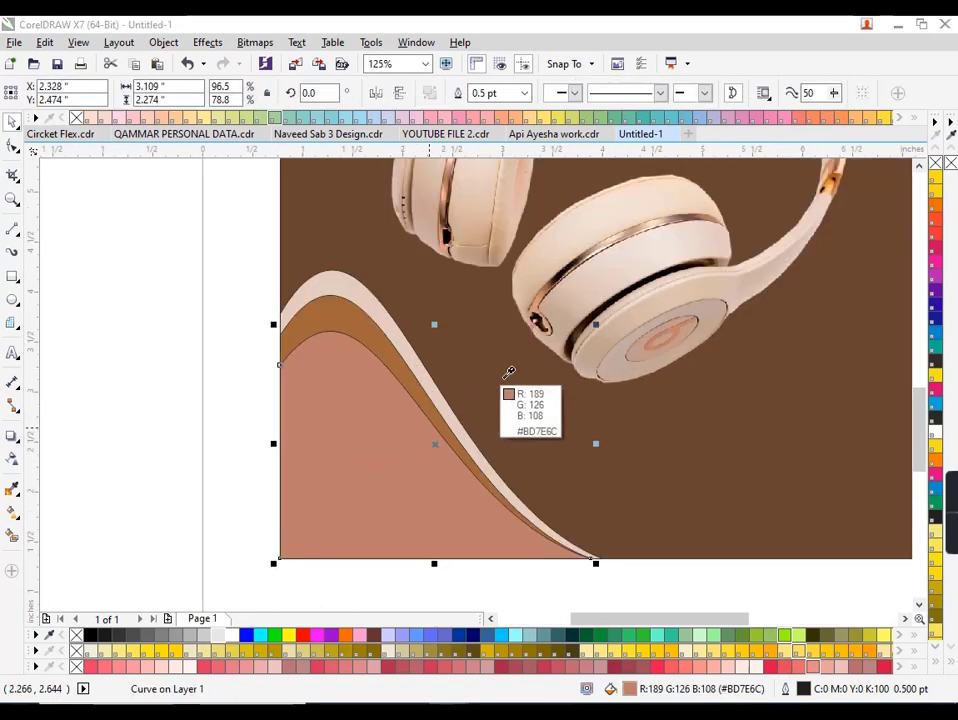
left_click(583, 320)
scroll(474, 416, "down", 2)
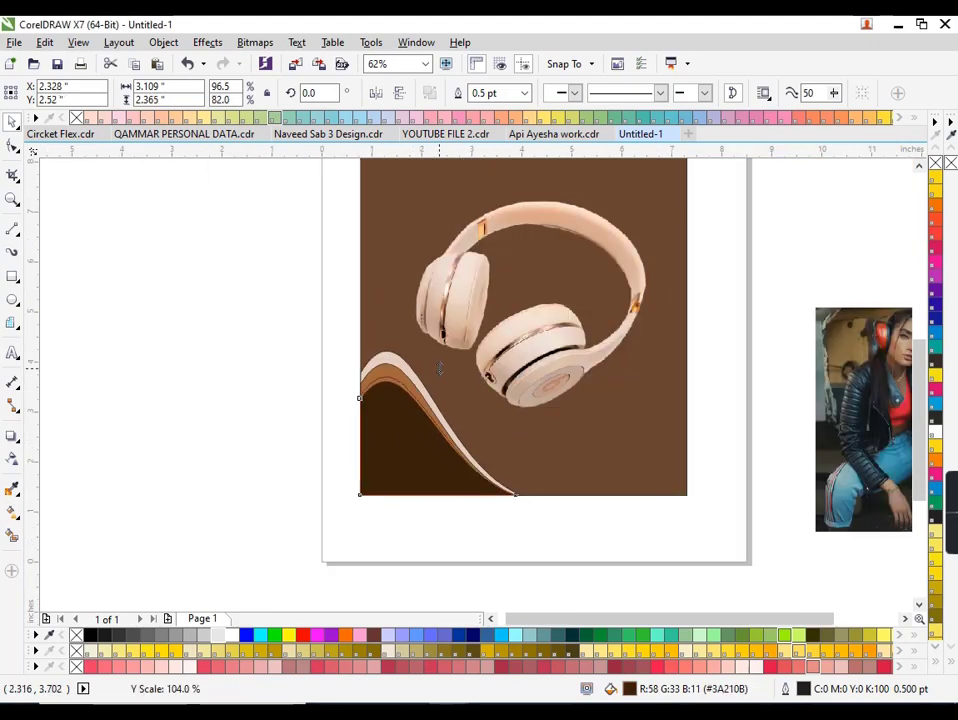
Stretch the three wave curves slightly taller and wider, then fit all objects in view.
left_click_drag(438, 375, 438, 369)
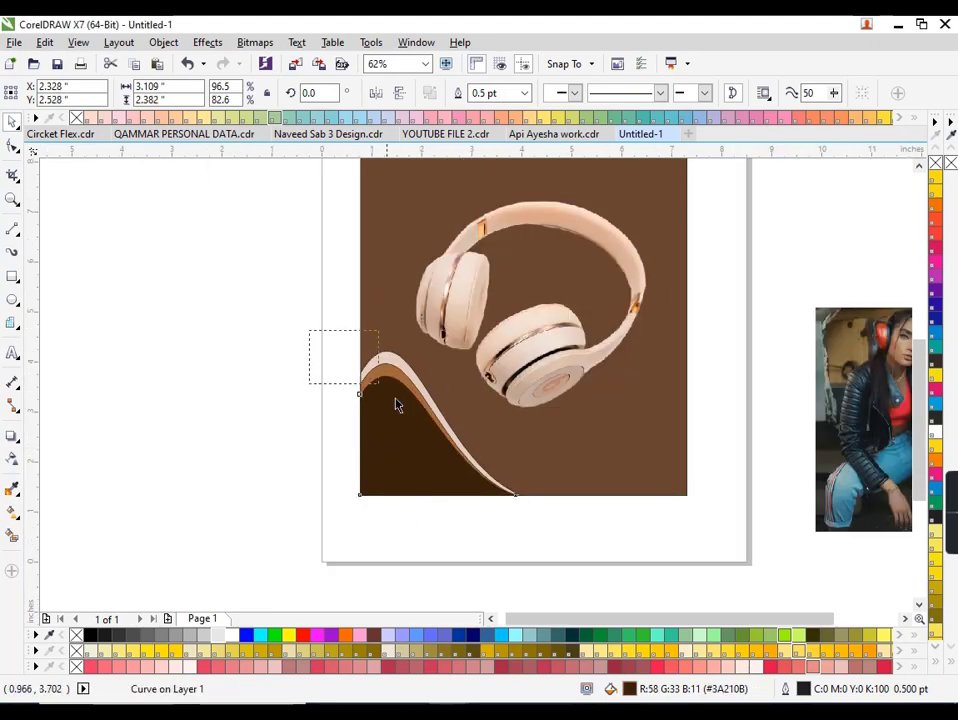
left_click_drag(310, 331, 552, 551)
left_click_drag(524, 425, 552, 425)
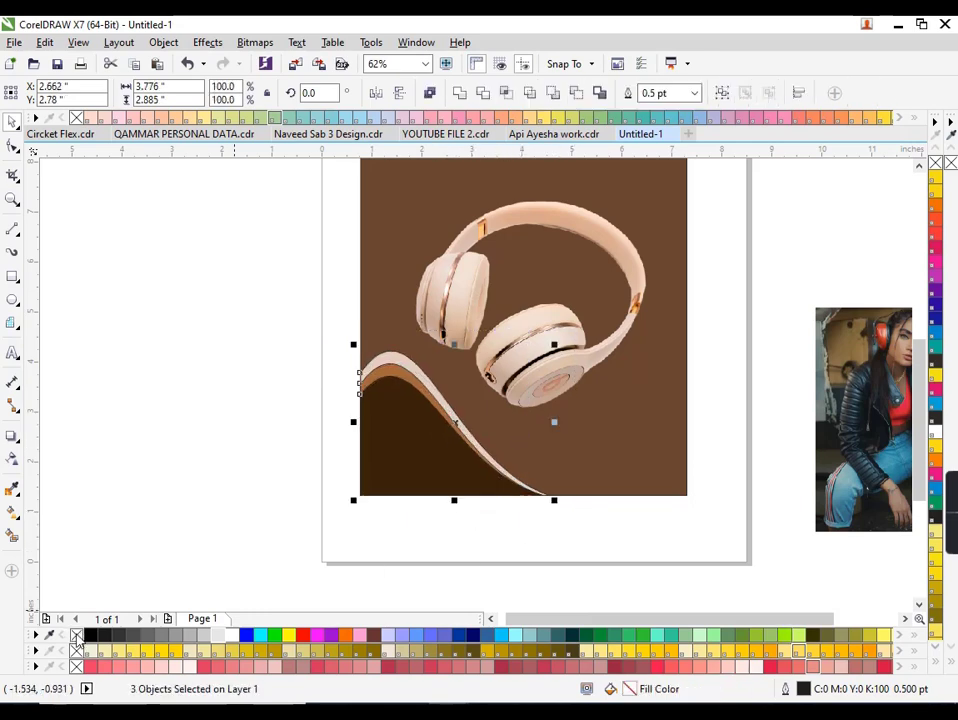
left_click(154, 517)
key("F4")
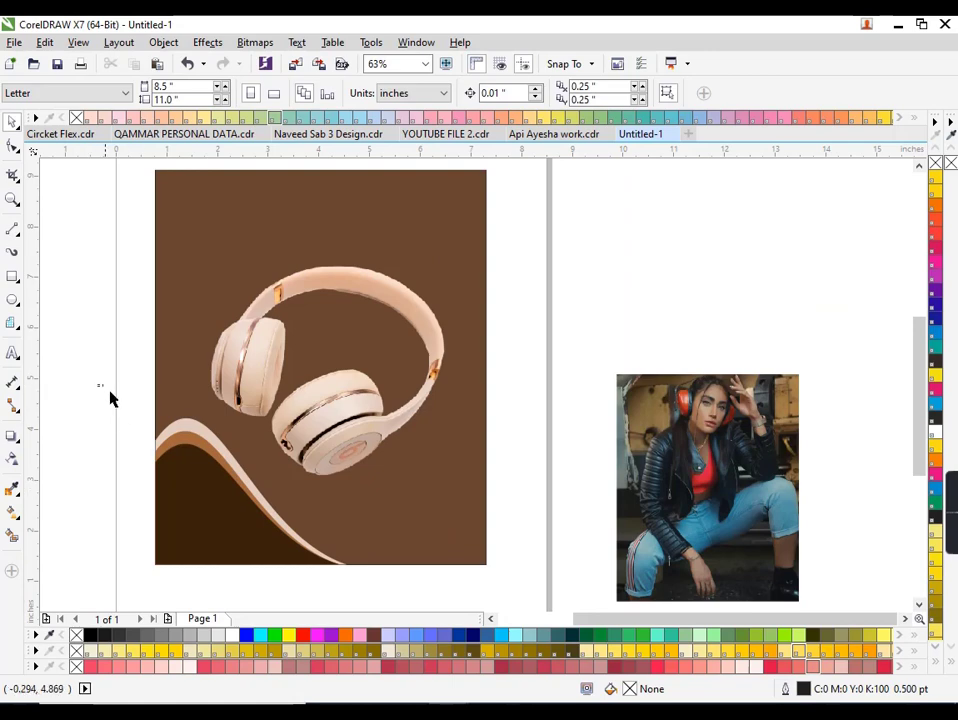
Narrow and shorten the three waves to about 3.303 × 2.743 inches, undoing an accidental headphones move.
left_click_drag(98, 388, 388, 590)
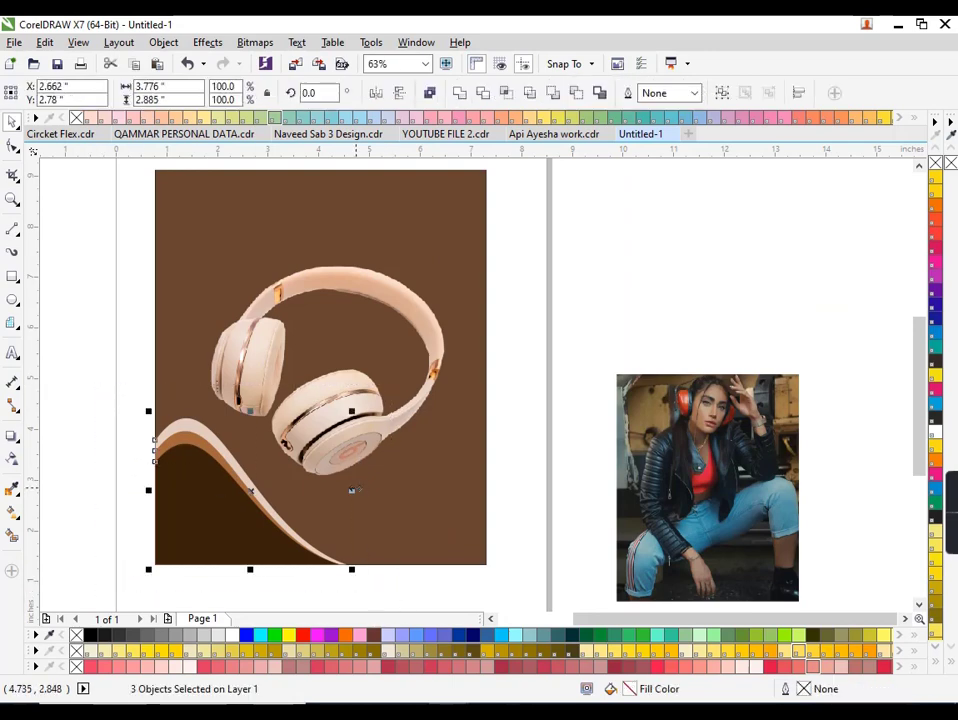
left_click_drag(352, 490, 336, 490)
left_click_drag(242, 409, 238, 418)
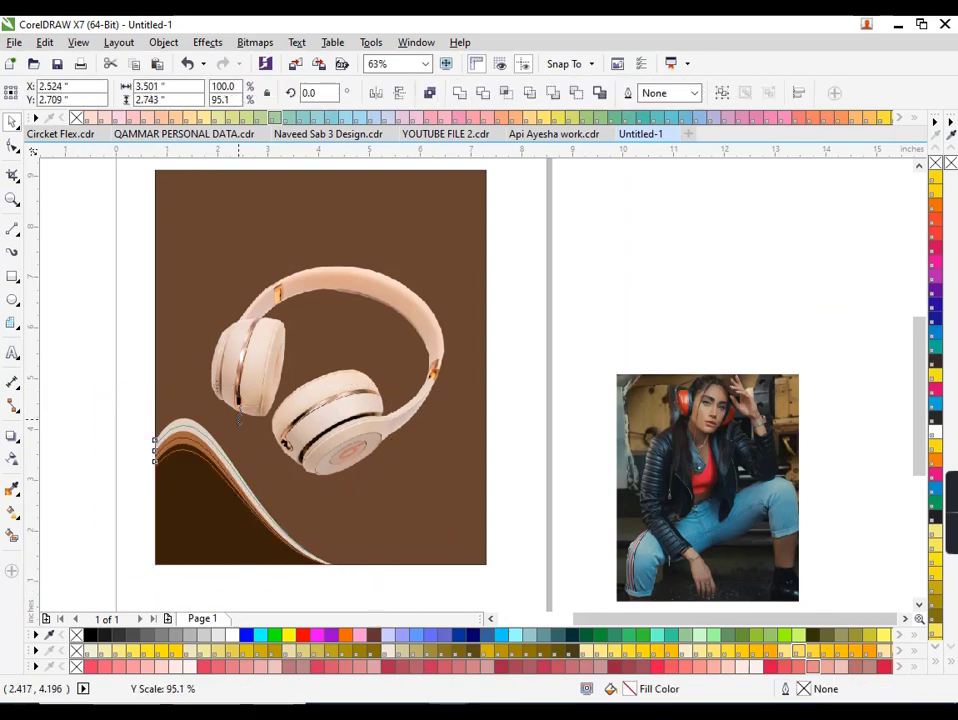
left_click_drag(340, 494, 328, 494)
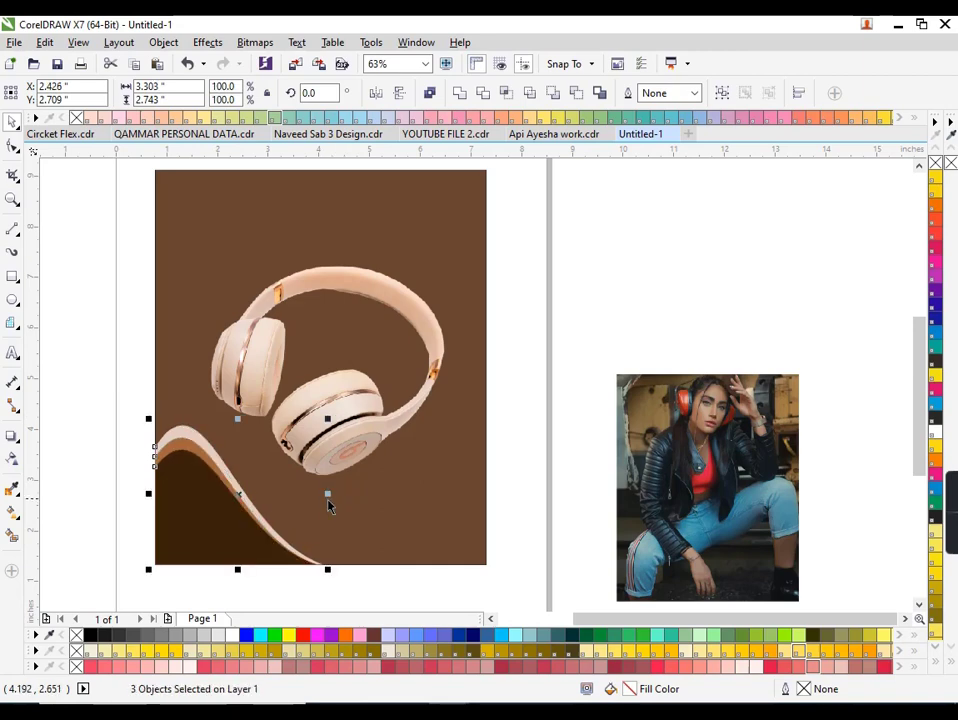
key("Escape")
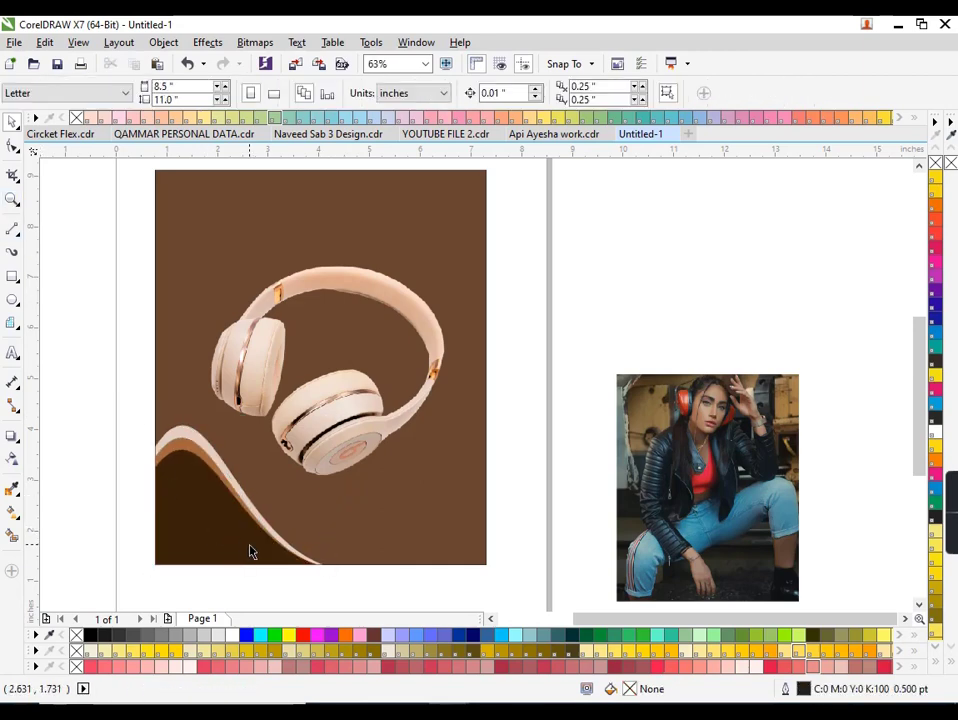
left_click(293, 551)
left_click_drag(321, 507, 396, 507)
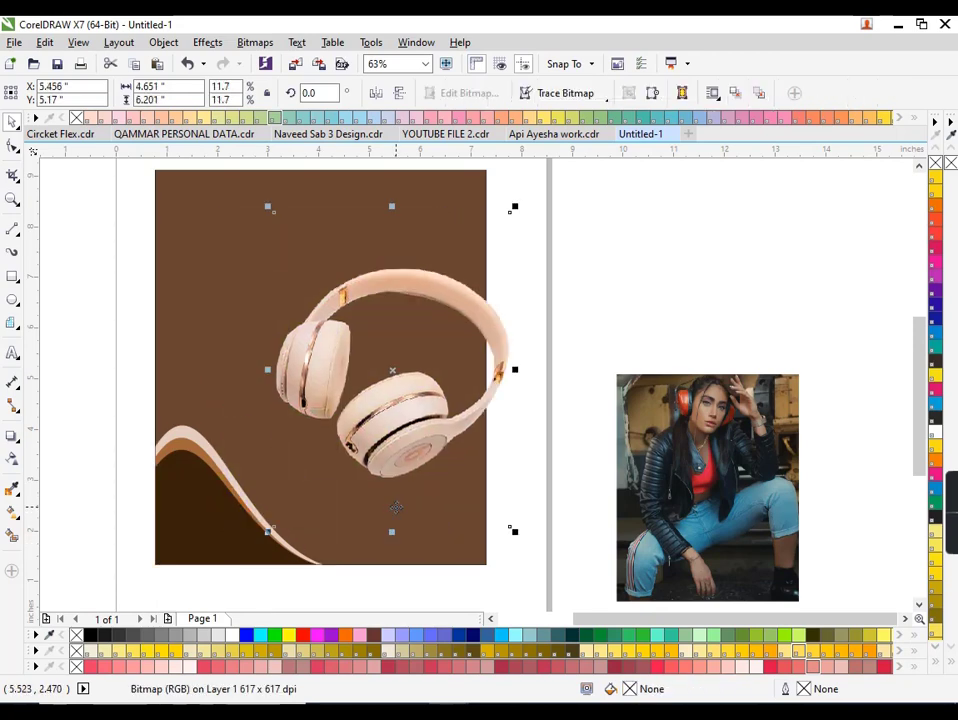
key("ctrl+z")
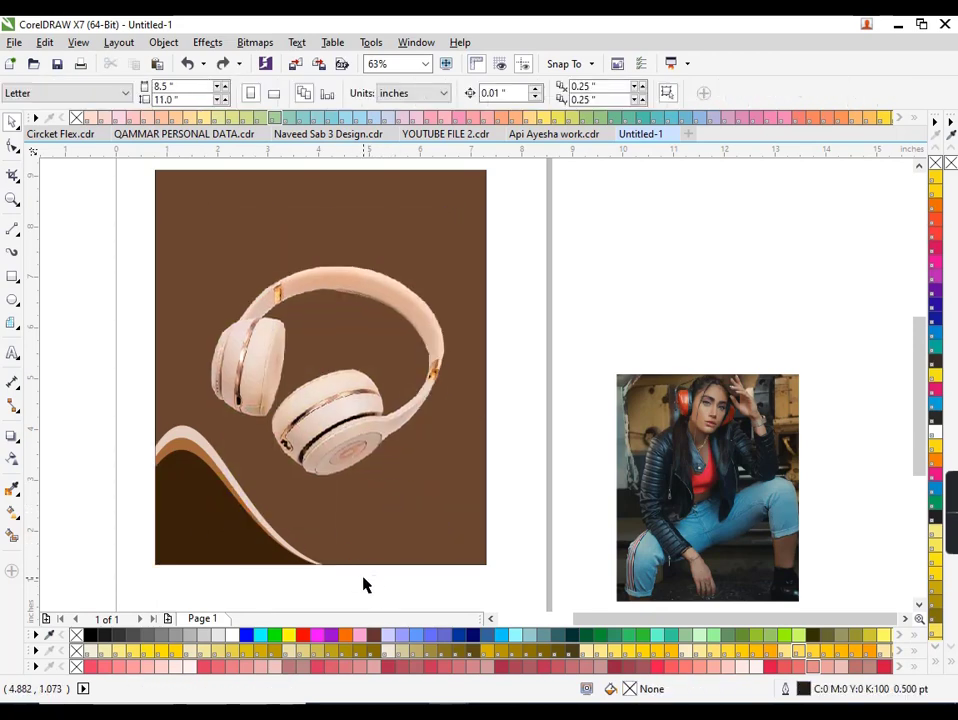
Copy the three waves, mirror them horizontally and vertically, and place them in the top-right corner.
left_click(224, 507)
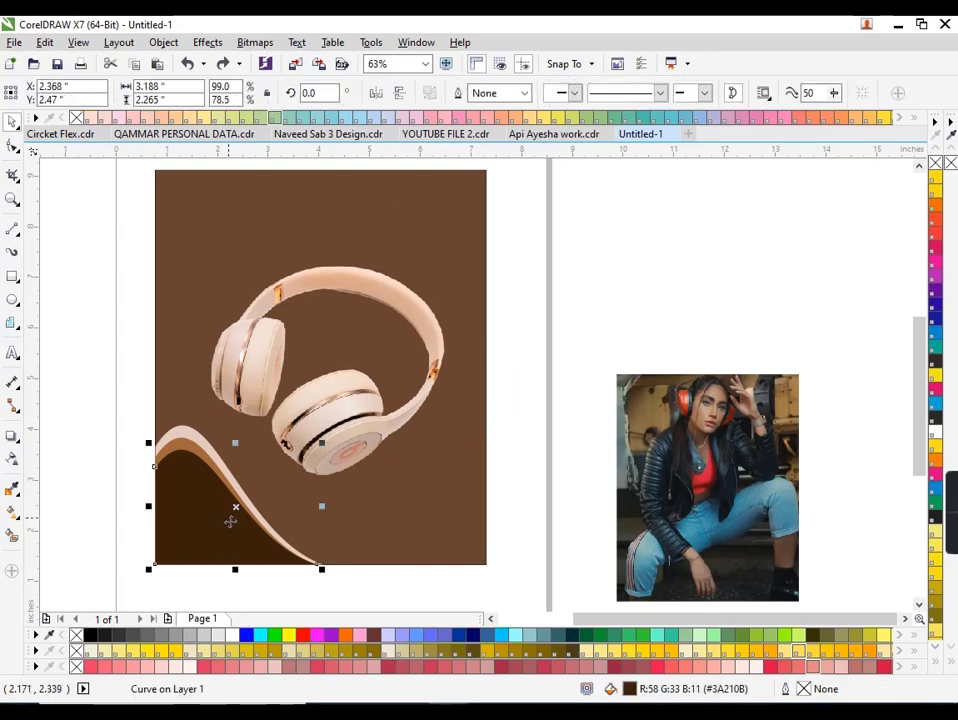
mouse_move(340, 590)
left_mouse_down()
mouse_move(210, 520)
mouse_move(452, 274)
left_mouse_up()
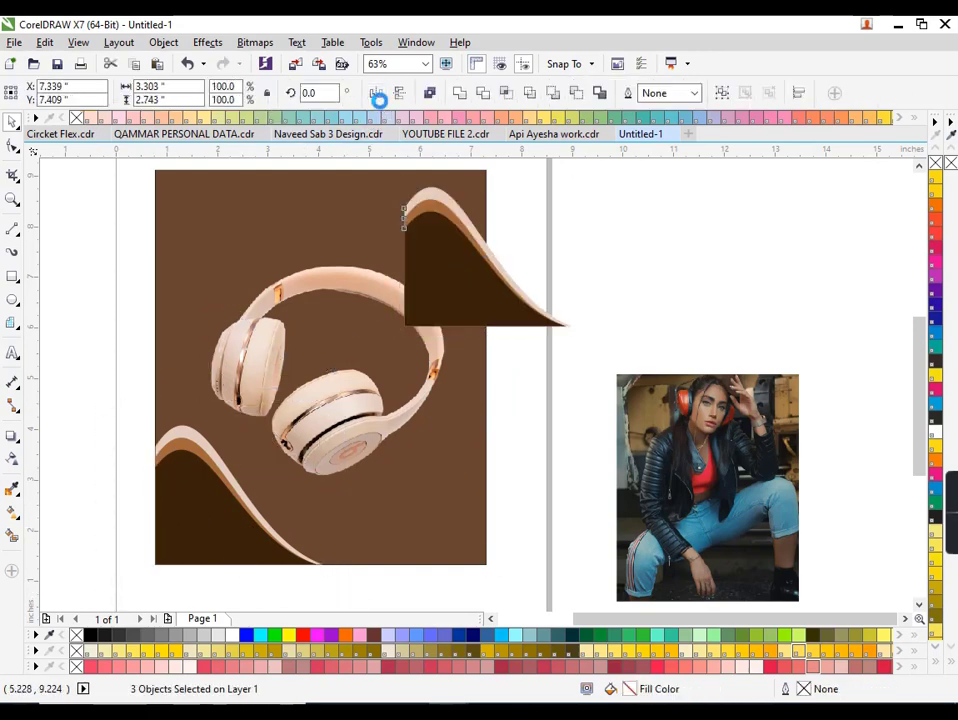
left_click(376, 92)
left_click(402, 94)
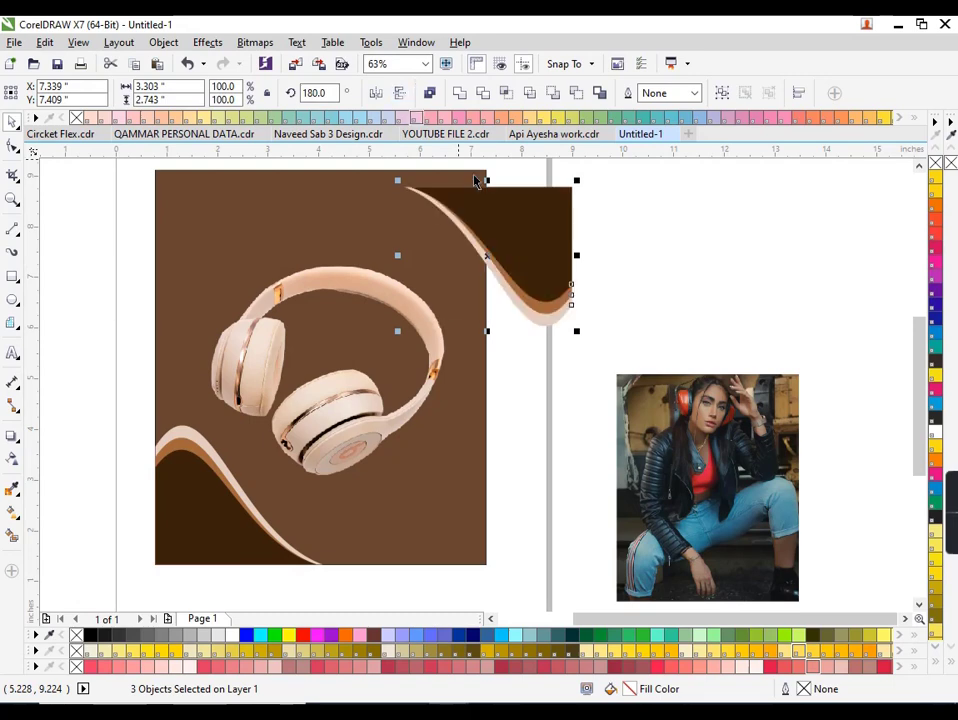
left_click(378, 96)
left_click(378, 96)
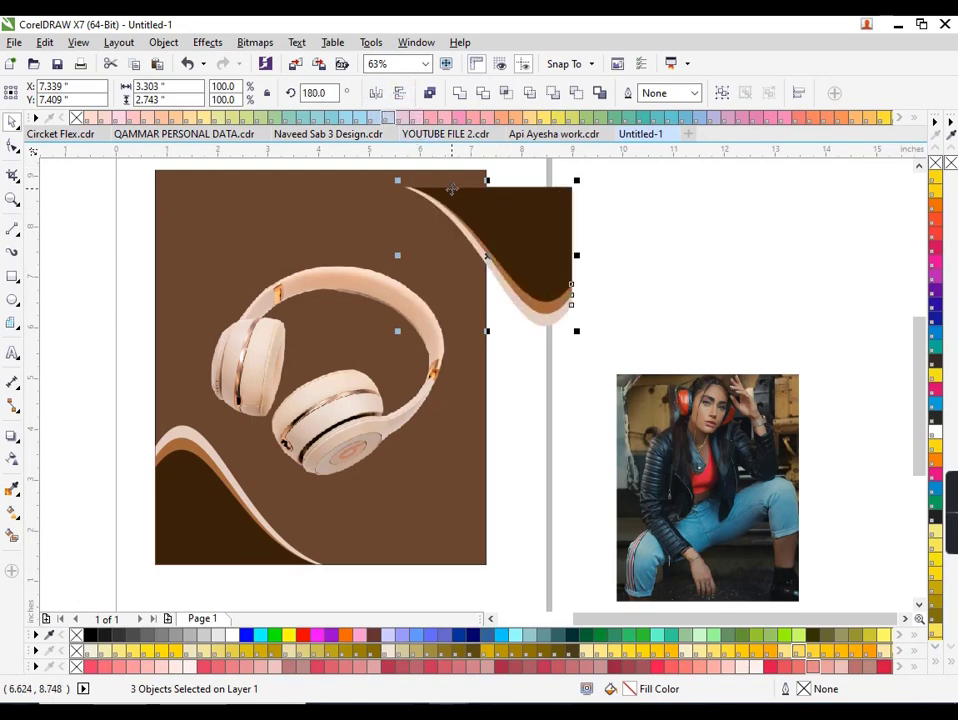
left_click_drag(470, 215, 381, 197)
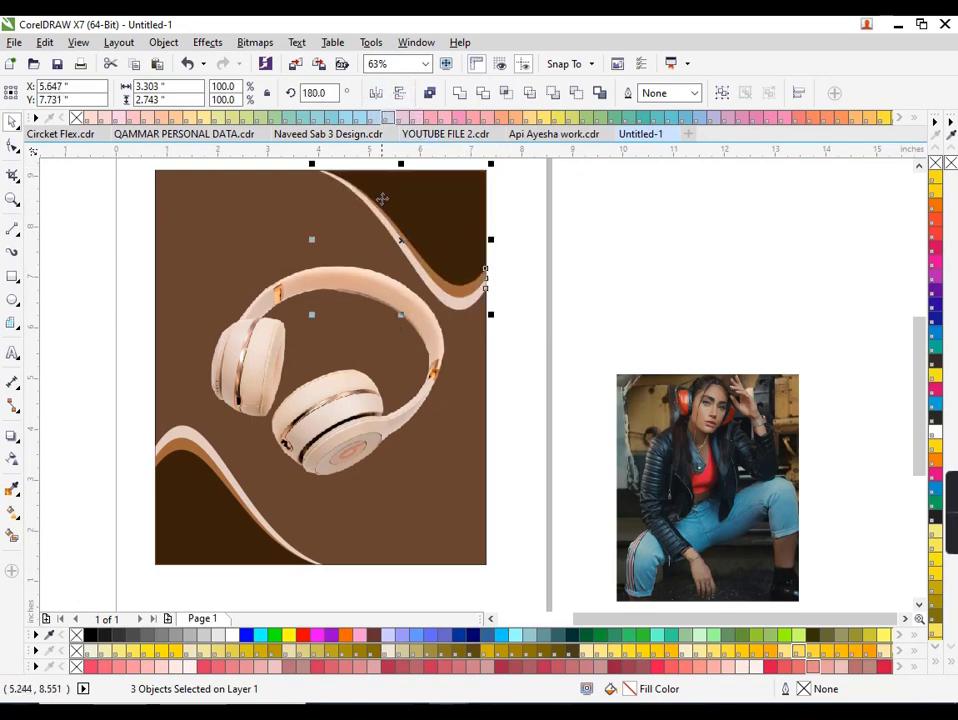
Resize the top-right waves and enlarge them proportionally to fill the corner.
left_click(515, 331)
left_click(456, 260)
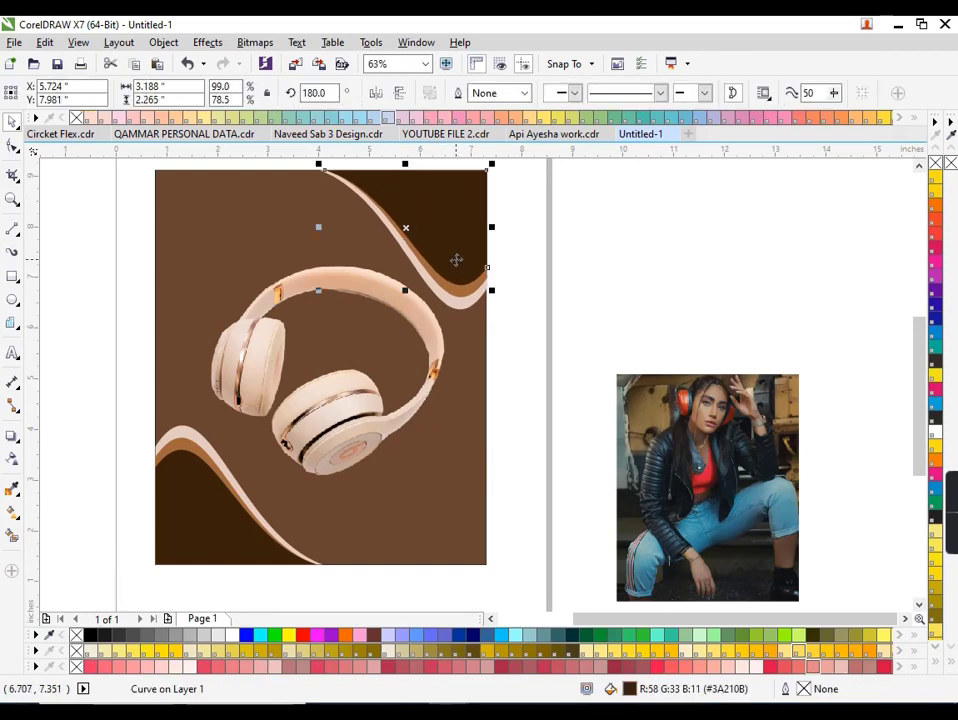
left_click_drag(520, 340, 310, 167)
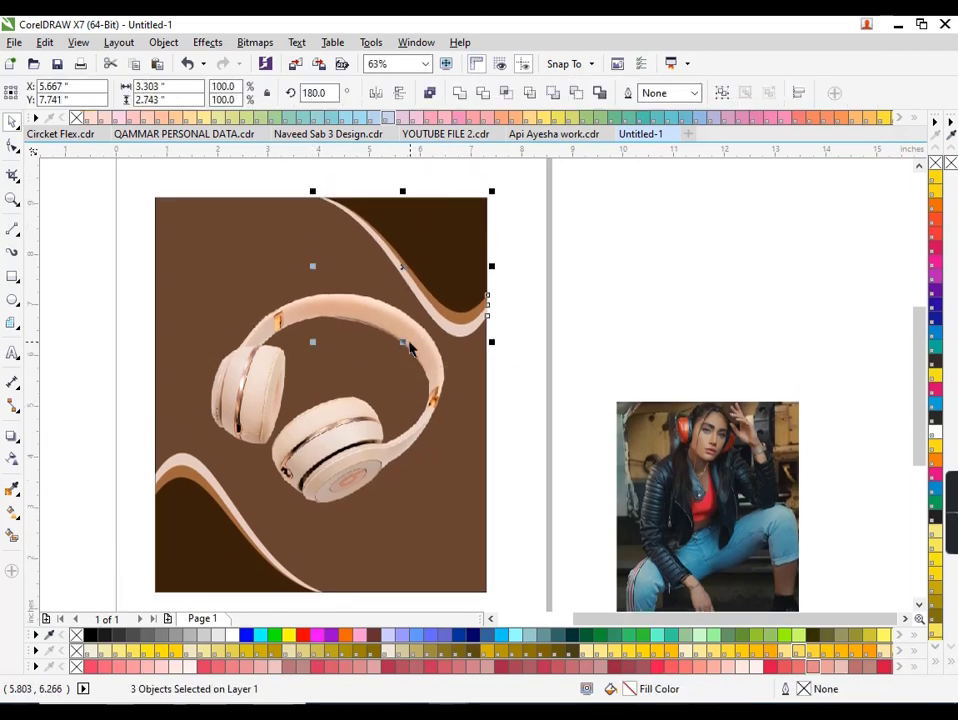
left_click_drag(403, 342, 403, 300)
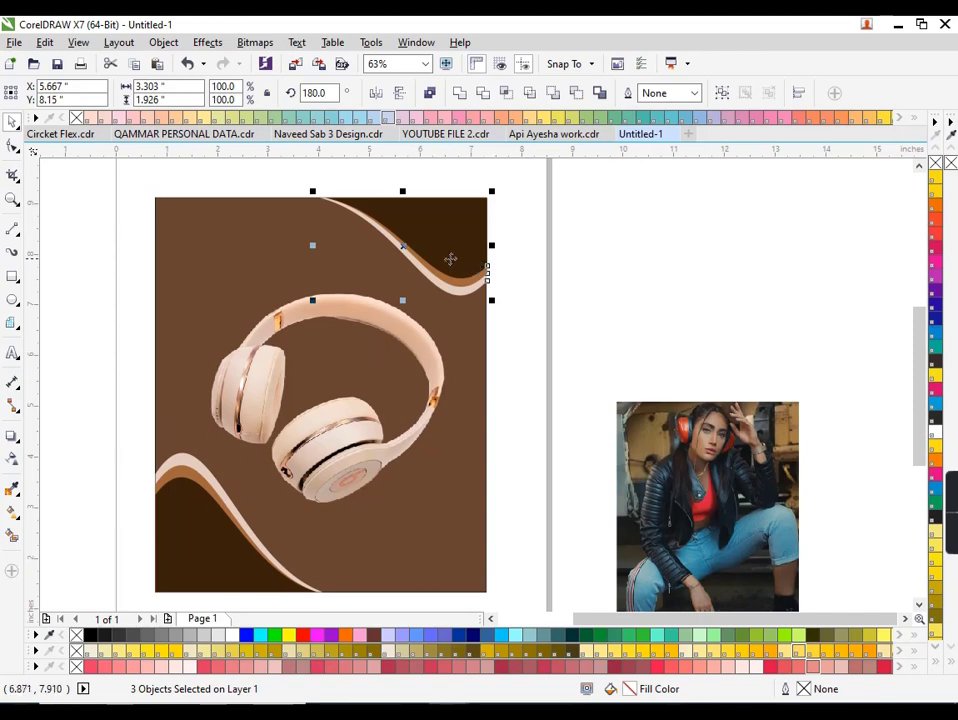
left_click_drag(312, 245, 305, 245)
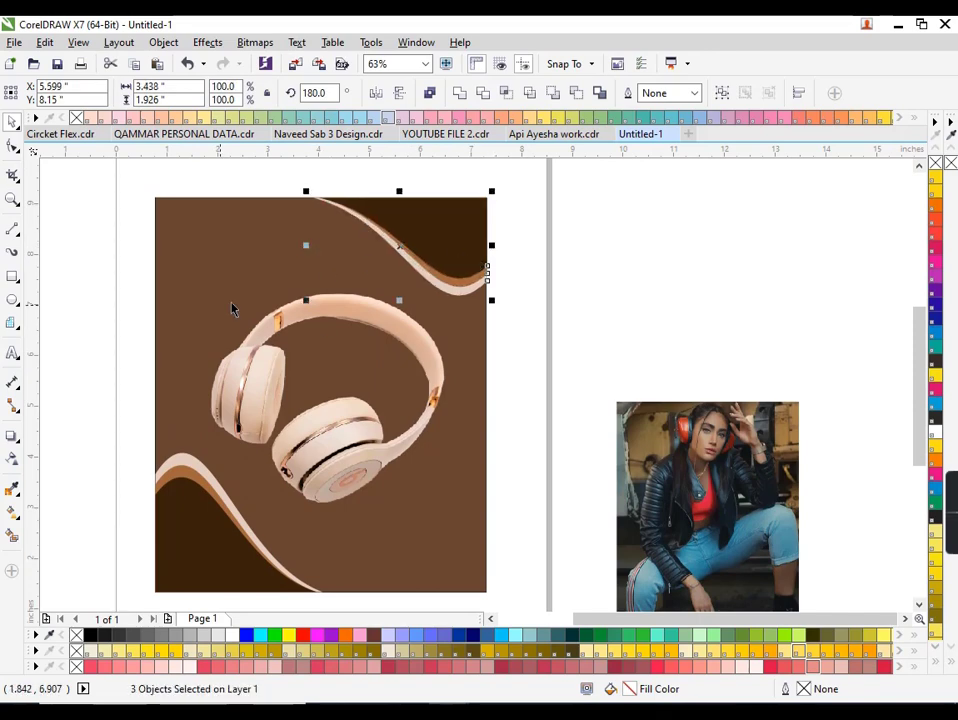
left_click_drag(491, 302, 519, 332)
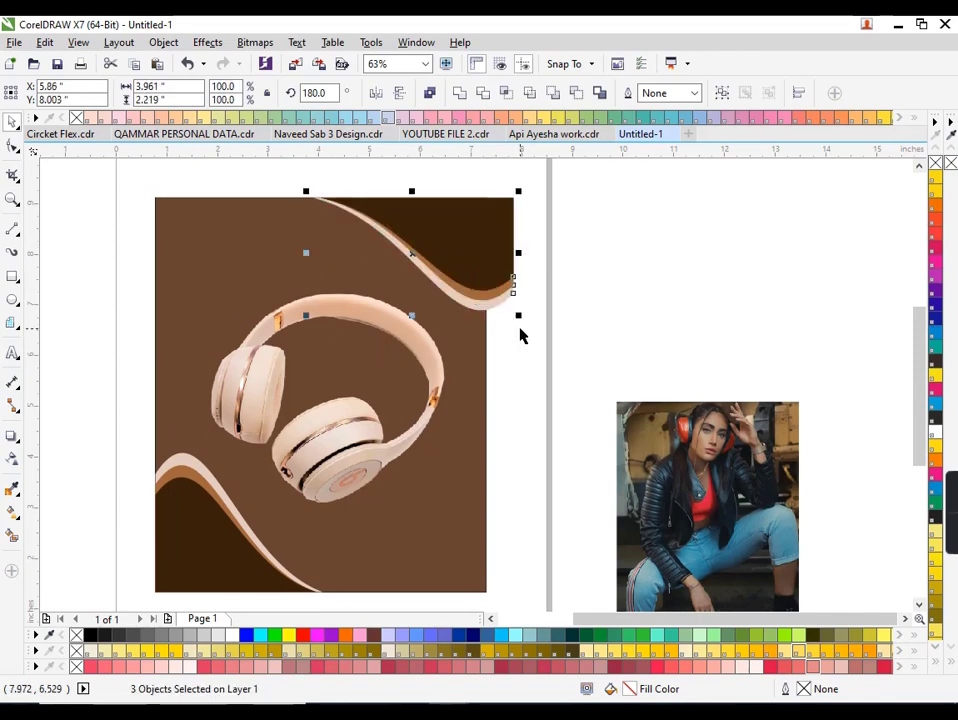
PowerClip the top-right waves inside the brown background rectangle.
right_click(472, 254)
left_click(481, 265)
left_click(345, 263)
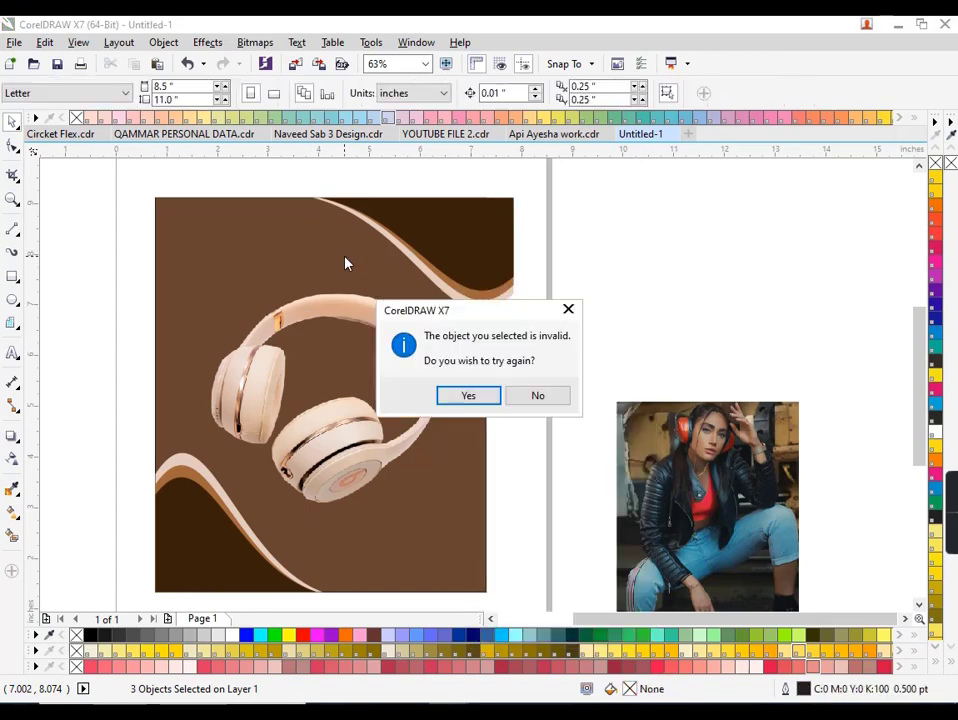
left_click(468, 395)
left_click(464, 434)
Shift the three lower-left waves slightly left and select the dark brown wave.
left_click(528, 316)
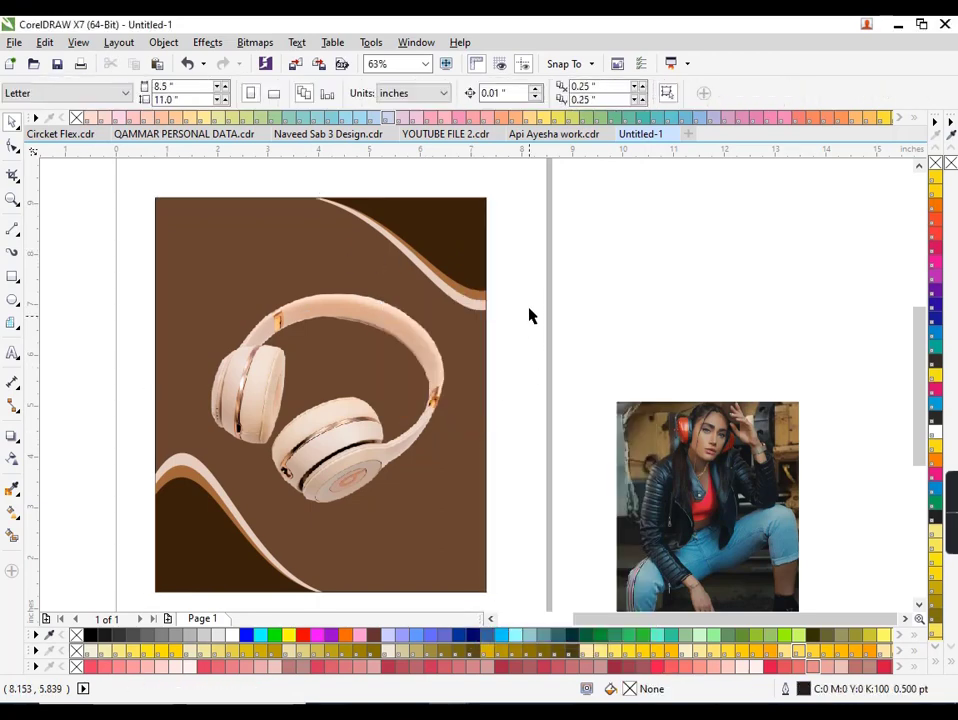
scroll(528, 316, "down", 3)
left_click_drag(437, 469, 306, 374)
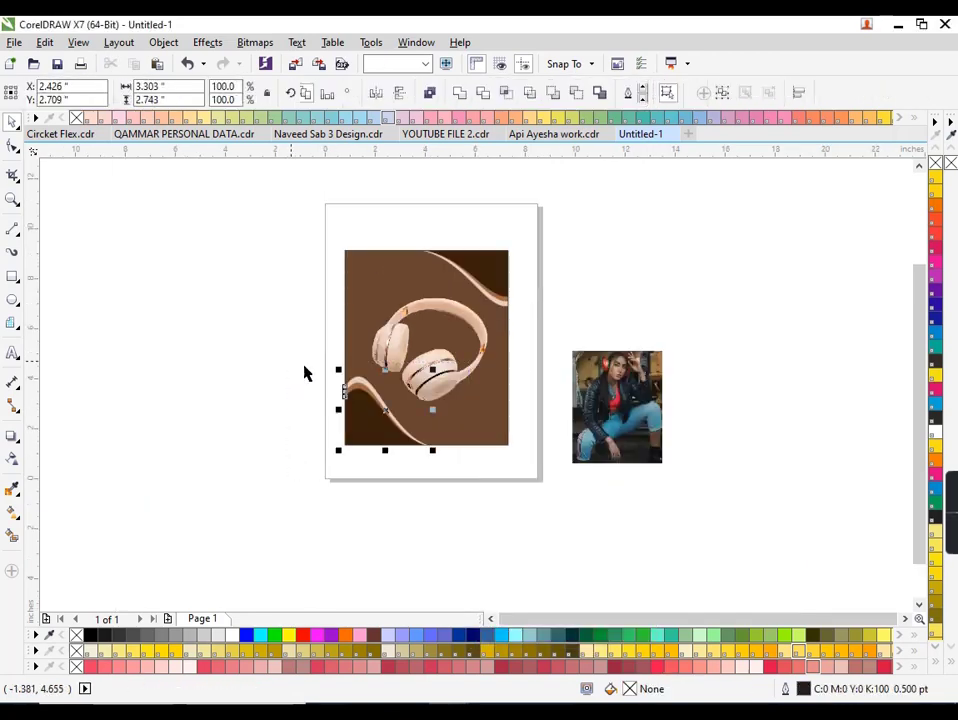
mouse_move(385, 428)
left_mouse_down()
mouse_move(370, 428)
mouse_move(445, 408)
mouse_move(365, 420)
left_mouse_up()
right_click(365, 420)
left_click(455, 487)
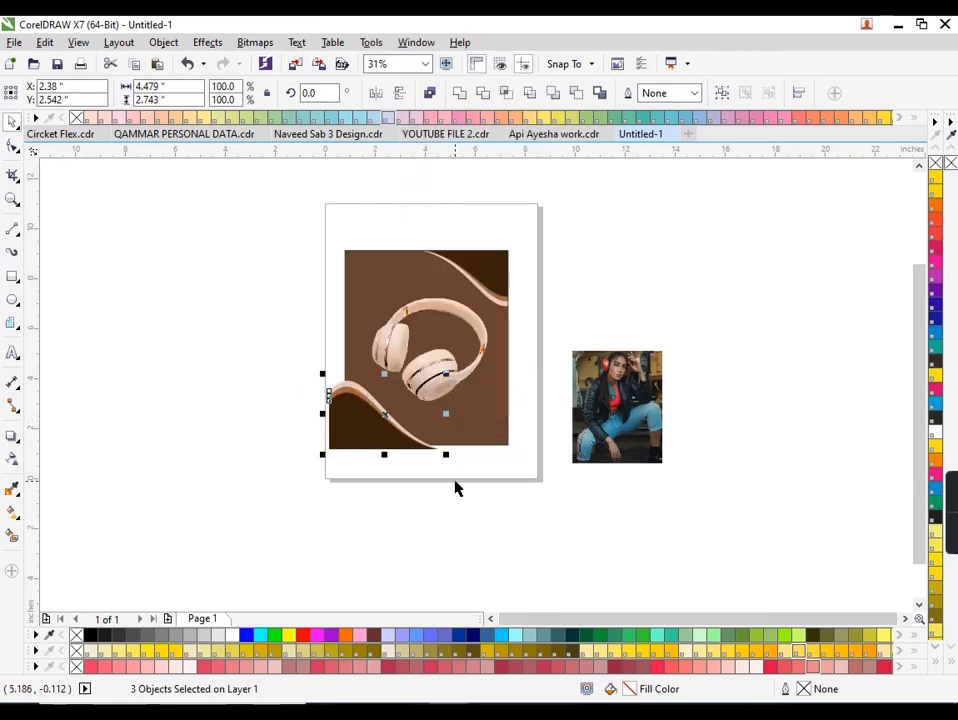
scroll(392, 446, "up", 2)
left_click(423, 488)
left_click(393, 398)
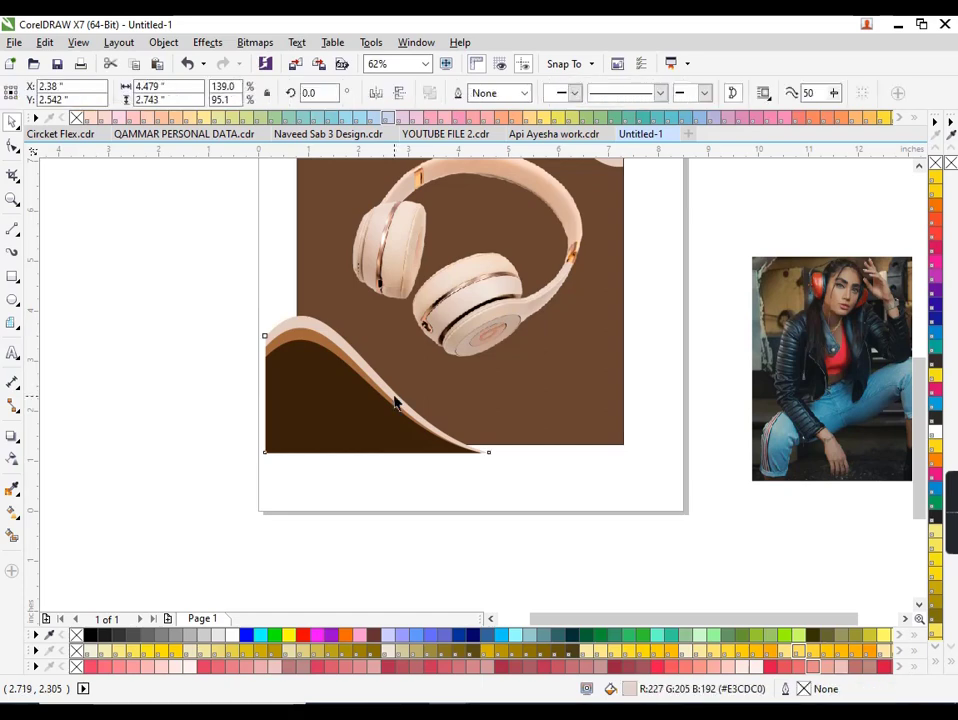
key("Escape")
left_click(395, 405)
key("Escape")
left_click(300, 380)
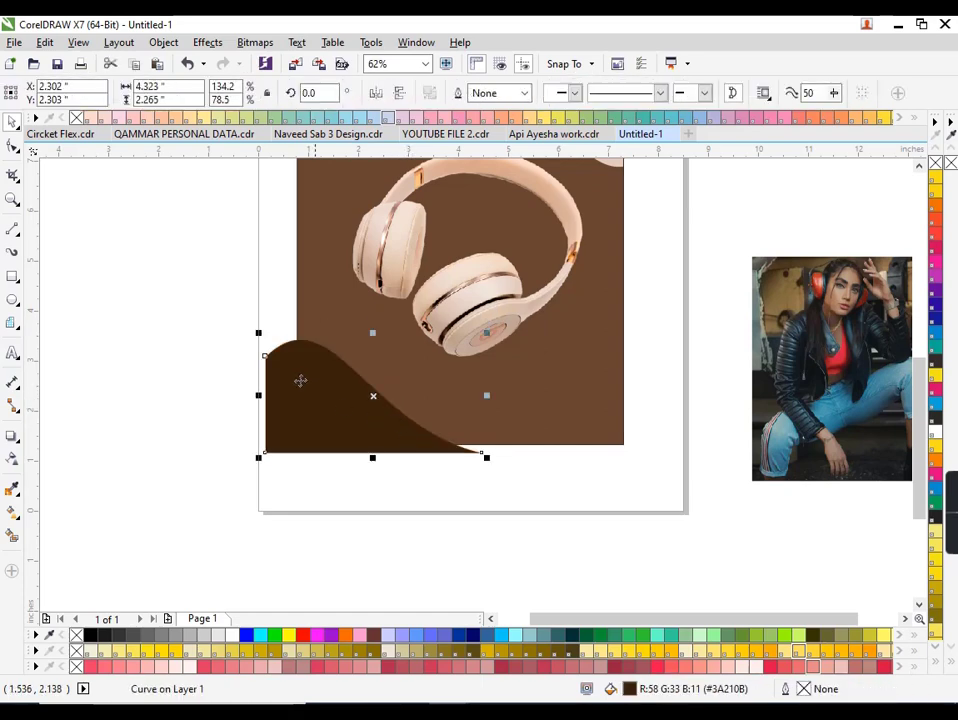
Reshape the dark brown wave's nodes so its bottom point reaches further right.
left_click(13, 146)
left_click(481, 452)
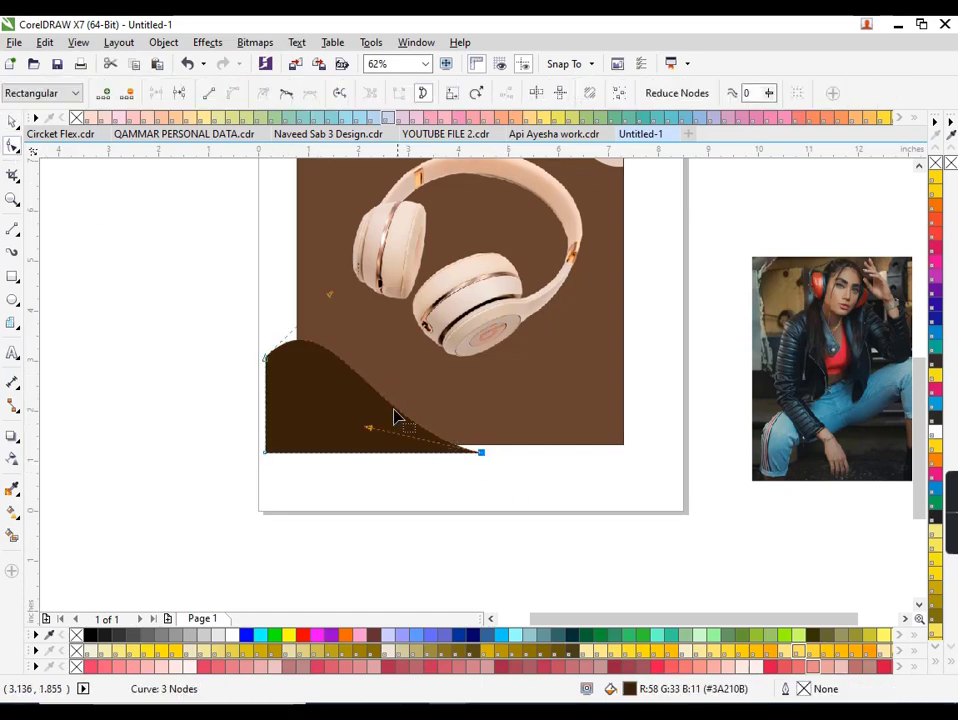
left_click_drag(370, 438, 346, 452)
left_click_drag(333, 302, 310, 289)
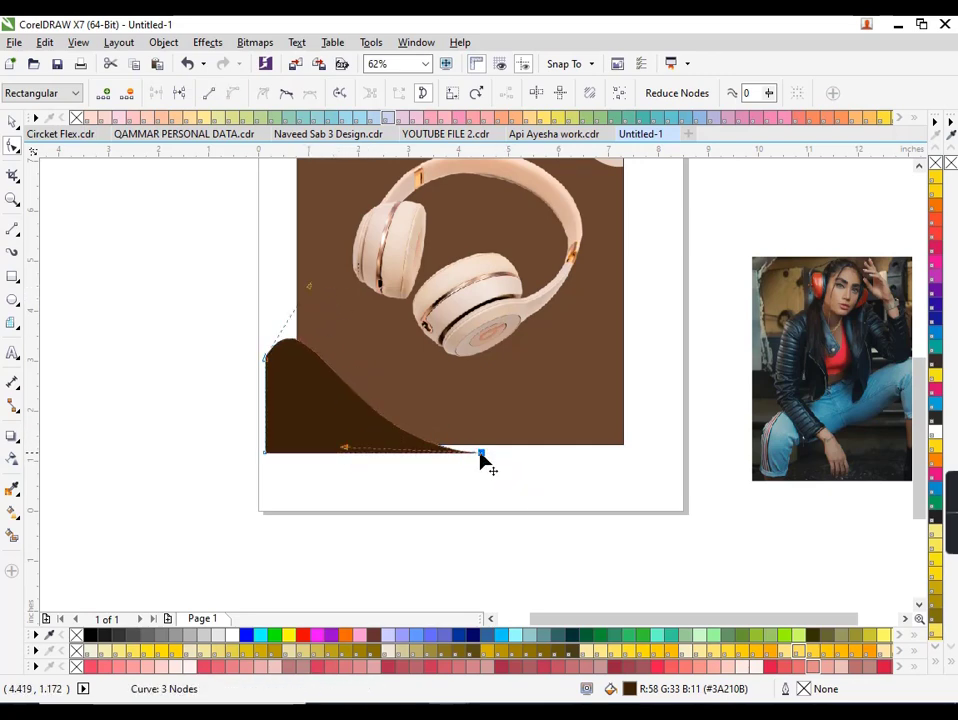
left_click_drag(479, 452, 505, 451)
mouse_move(368, 452)
left_mouse_down()
mouse_move(343, 455)
mouse_move(361, 435)
mouse_move(325, 402)
mouse_move(343, 415)
left_mouse_up()
key("space")
right_click(364, 435)
right_click(325, 402)
Fill a wave with the headphones' peach colour and shorten it to about 88% height.
left_click(332, 402)
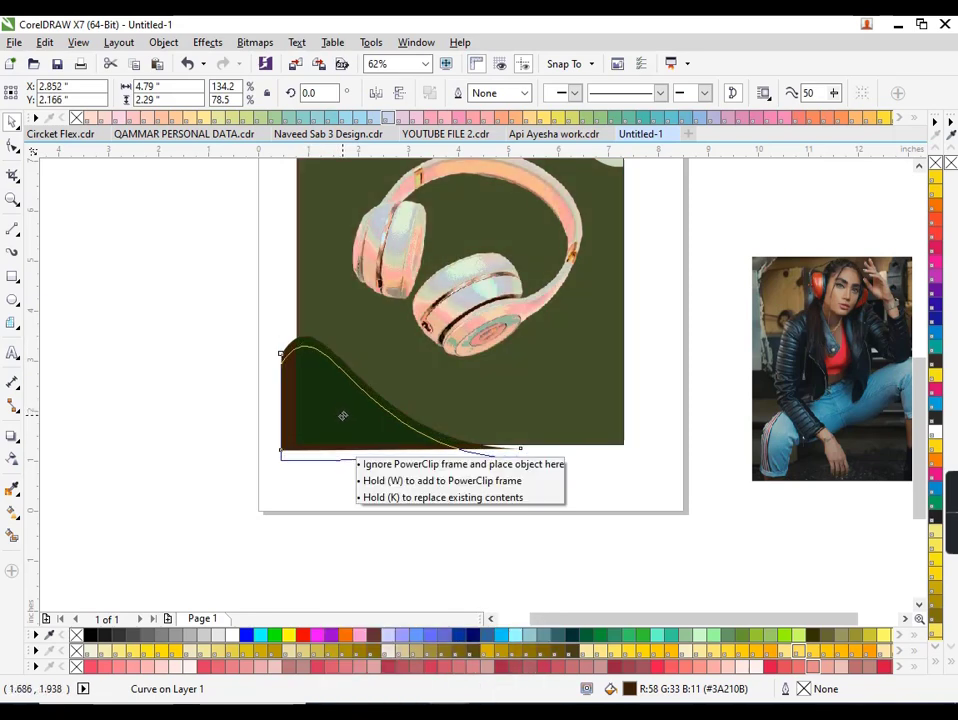
scroll(343, 415, "up", 2)
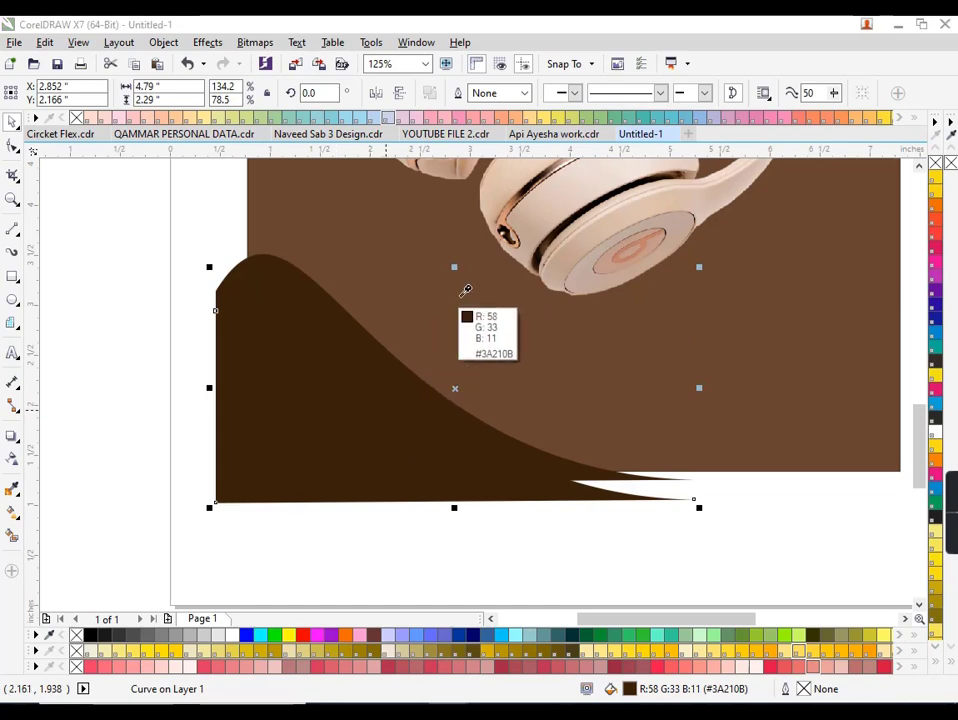
left_click(503, 220)
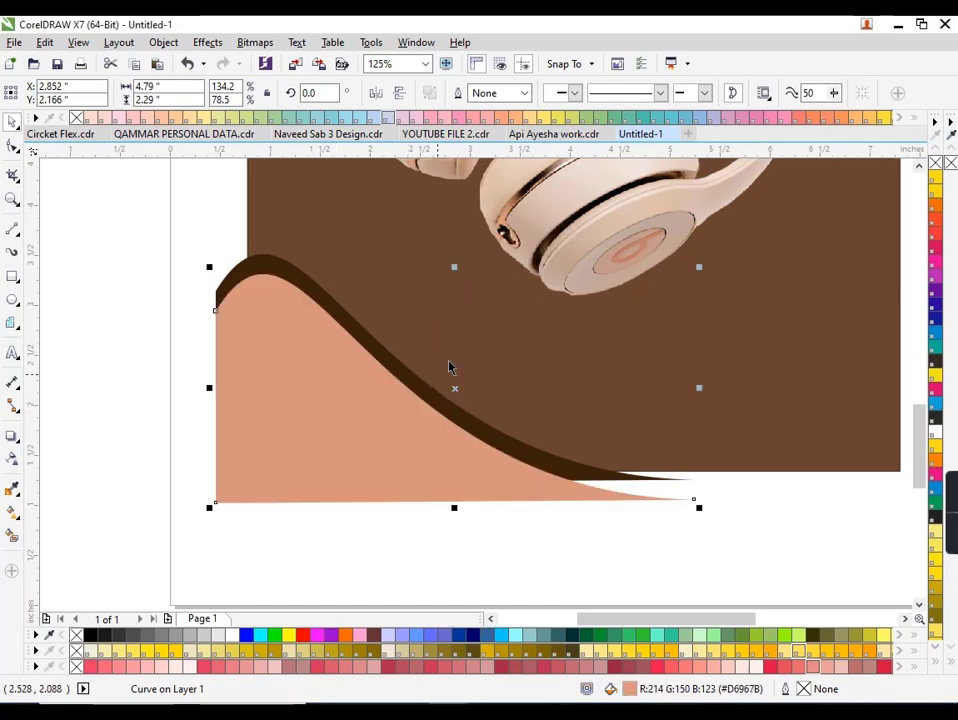
left_click_drag(454, 266, 452, 300)
scroll(448, 420, "down", 2)
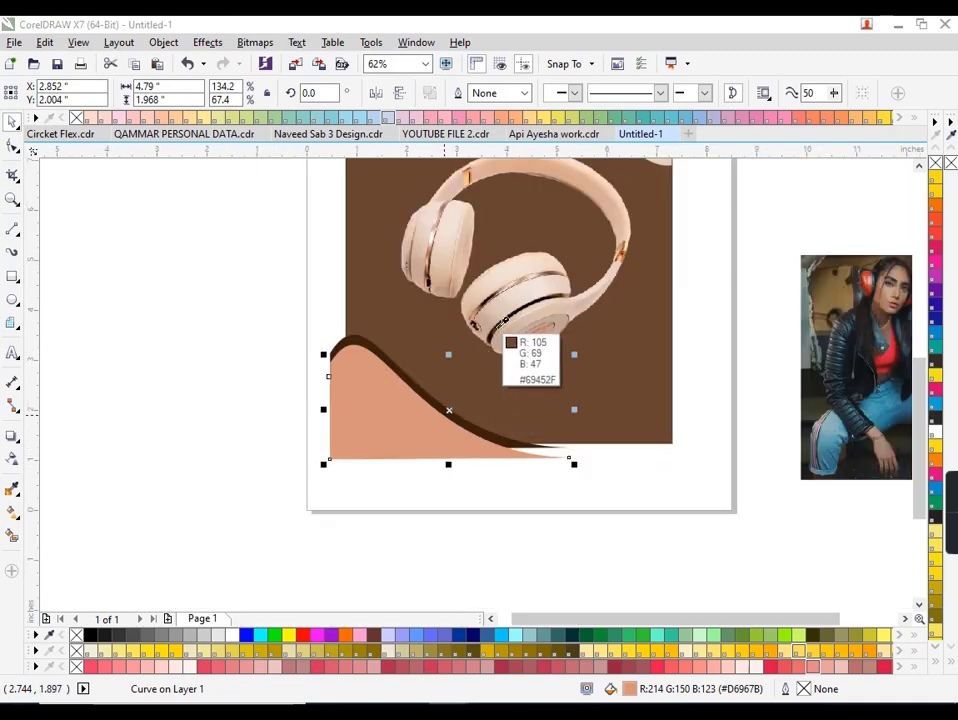
Recolour the front wave dark brown and the back wave white, then select all three.
left_click(502, 320)
scroll(457, 439, "up", 2)
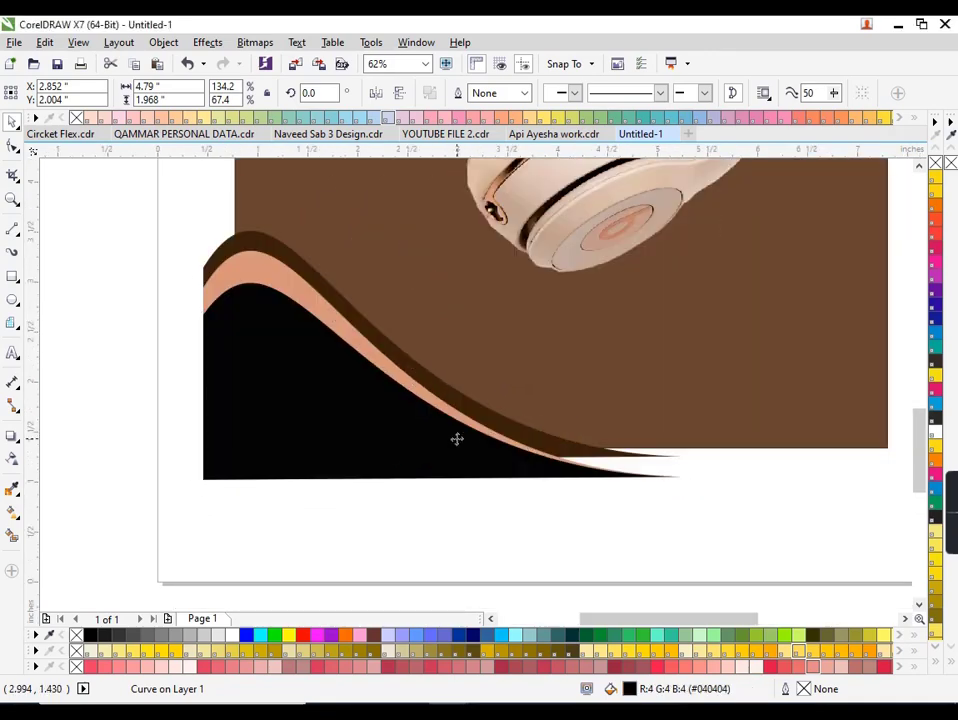
left_click(497, 200)
left_click(418, 372)
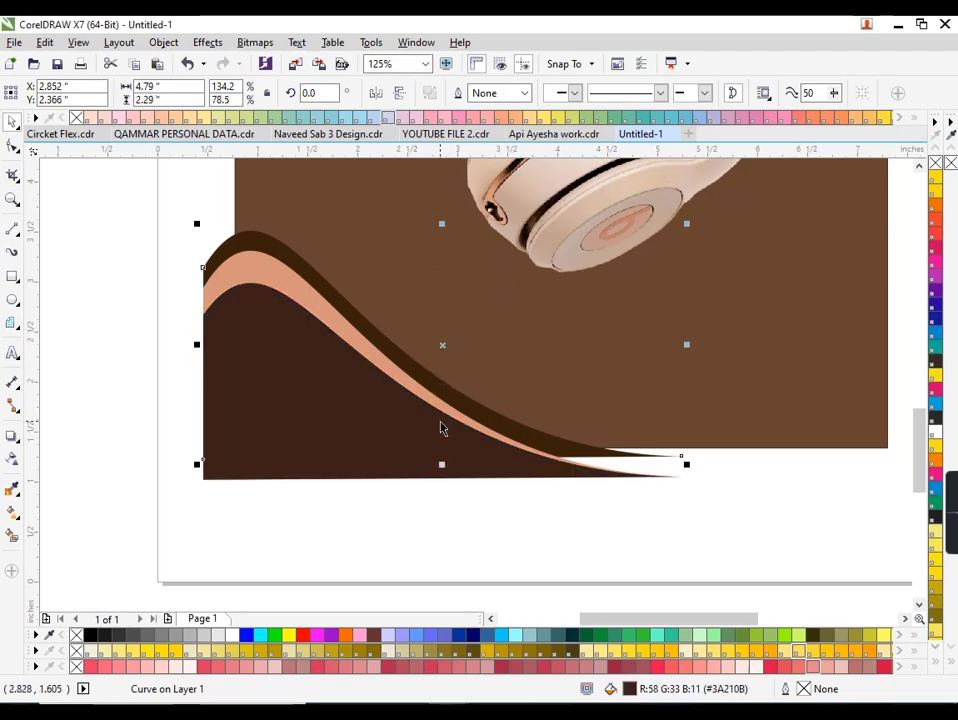
left_click(235, 635)
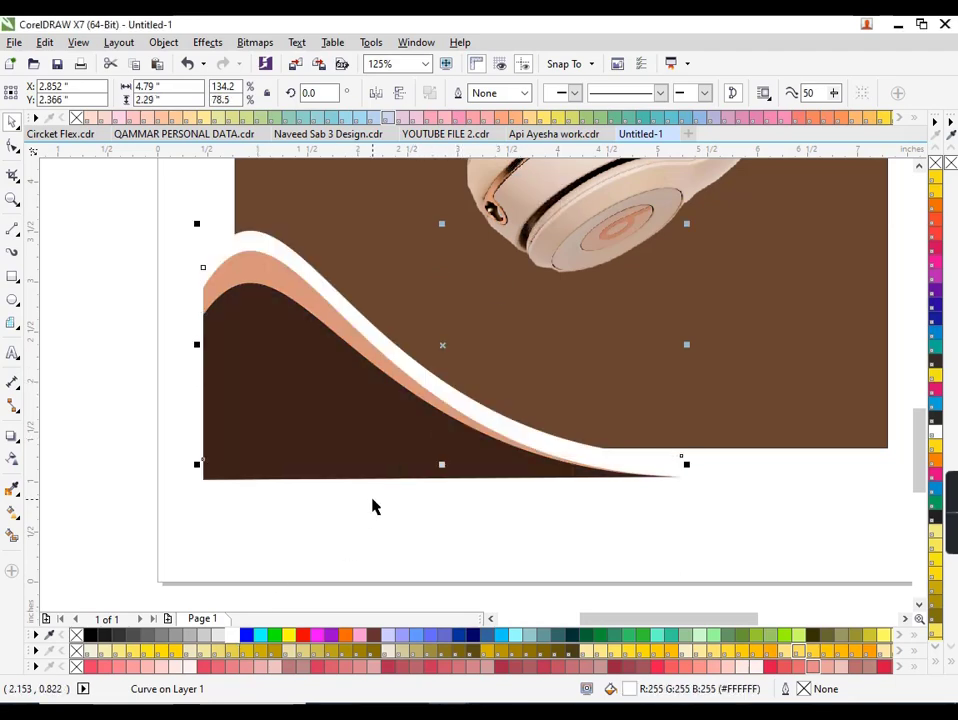
scroll(372, 506, "down", 2)
left_click_drag(575, 528, 201, 342)
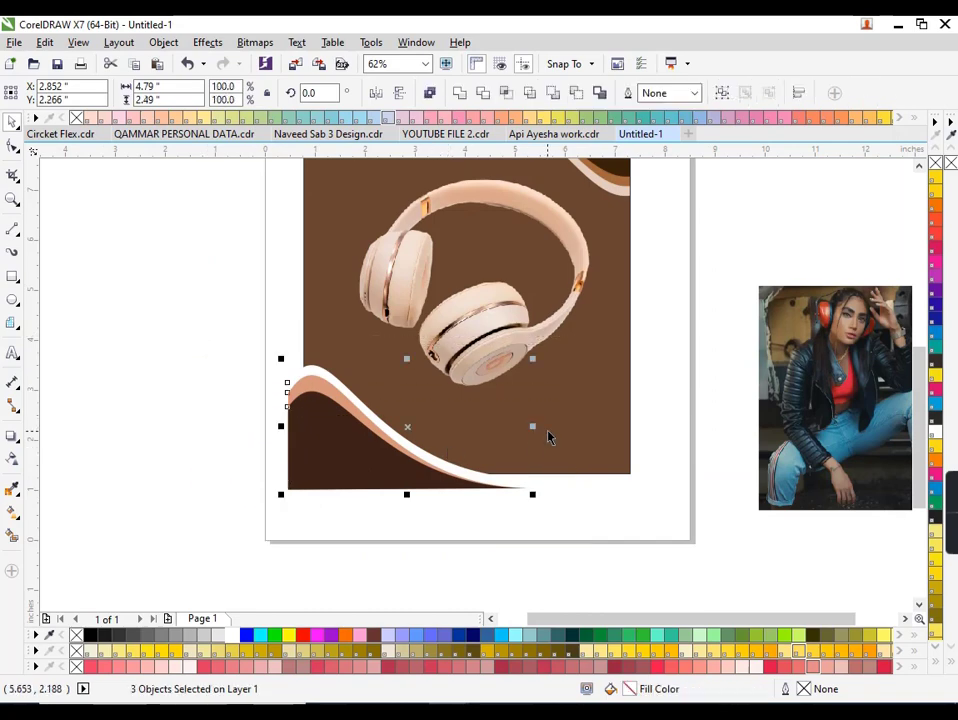
Widen the three waves, group them, and PowerClip the group inside the brown background frame.
left_click_drag(532, 426, 545, 426)
key("ctrl+g")
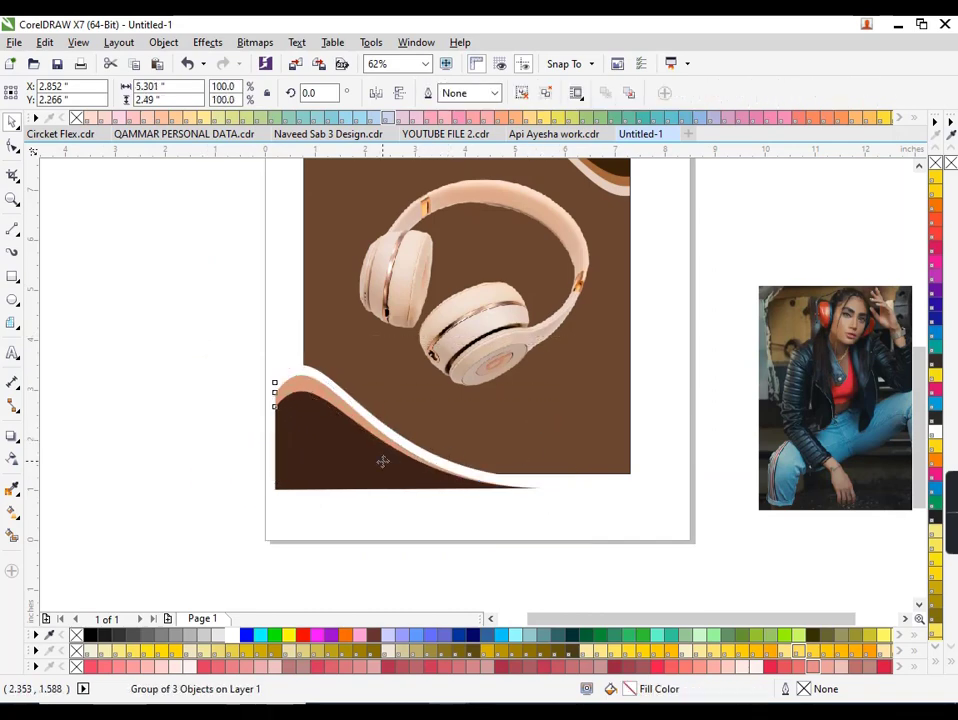
right_click(383, 459)
left_click(413, 33)
left_click(476, 349)
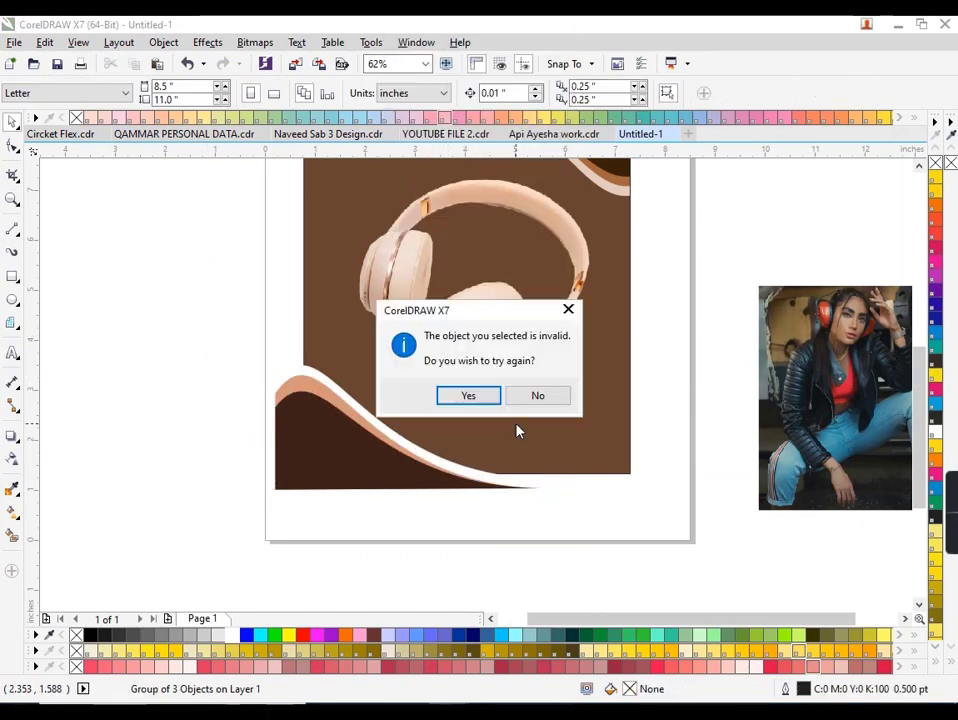
left_click(468, 398)
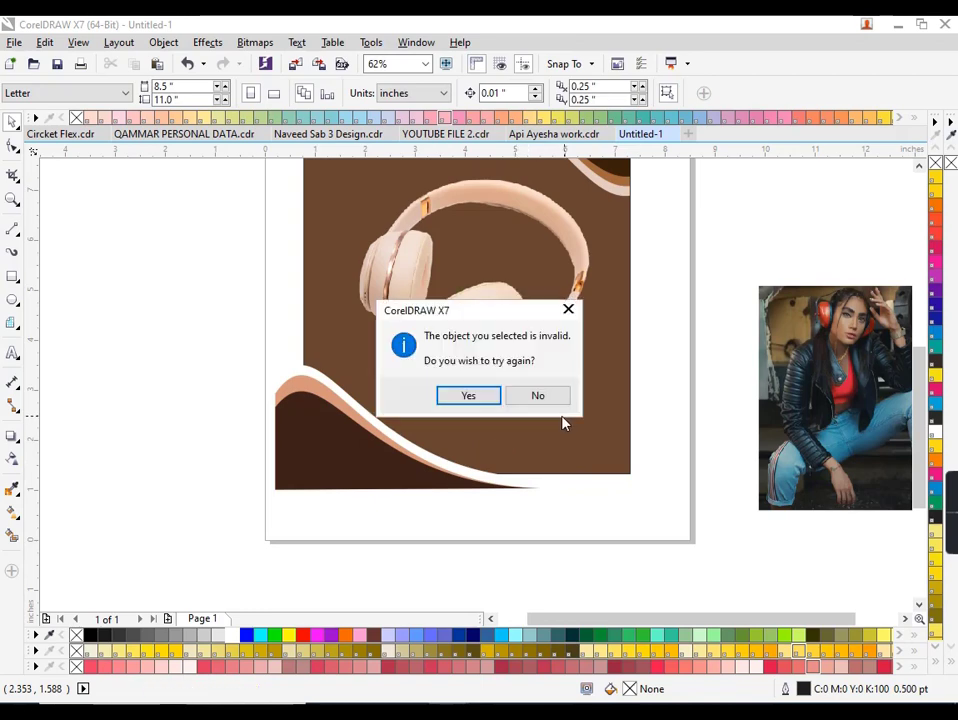
left_click(588, 437)
Select the white wave inside the clip, try rotating it, then abandon and deselect.
left_click(451, 496)
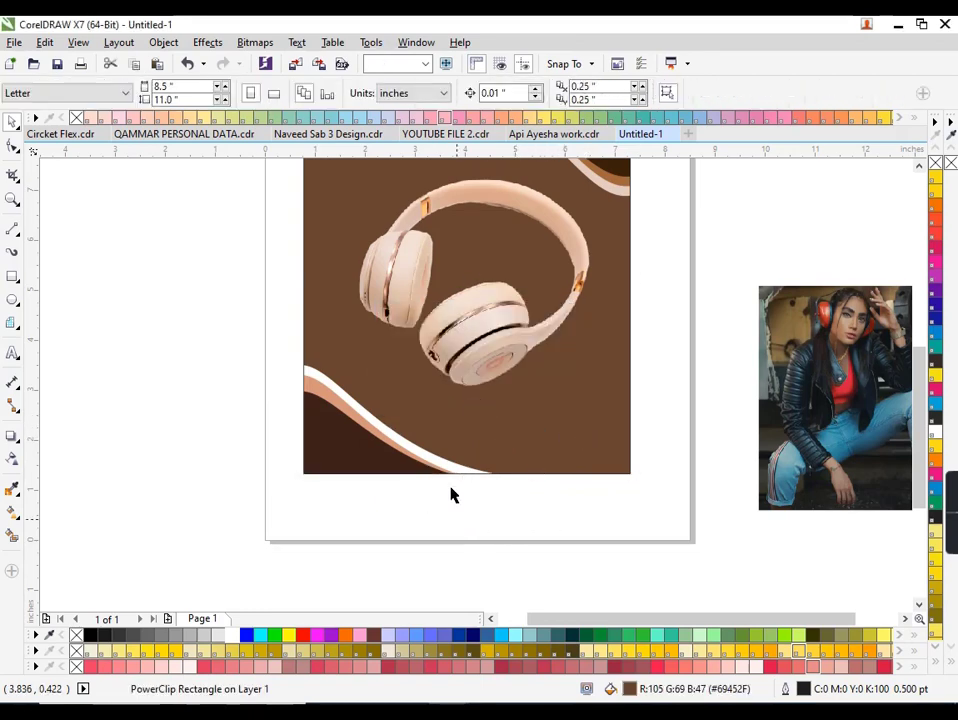
left_click(453, 470, "ctrl")
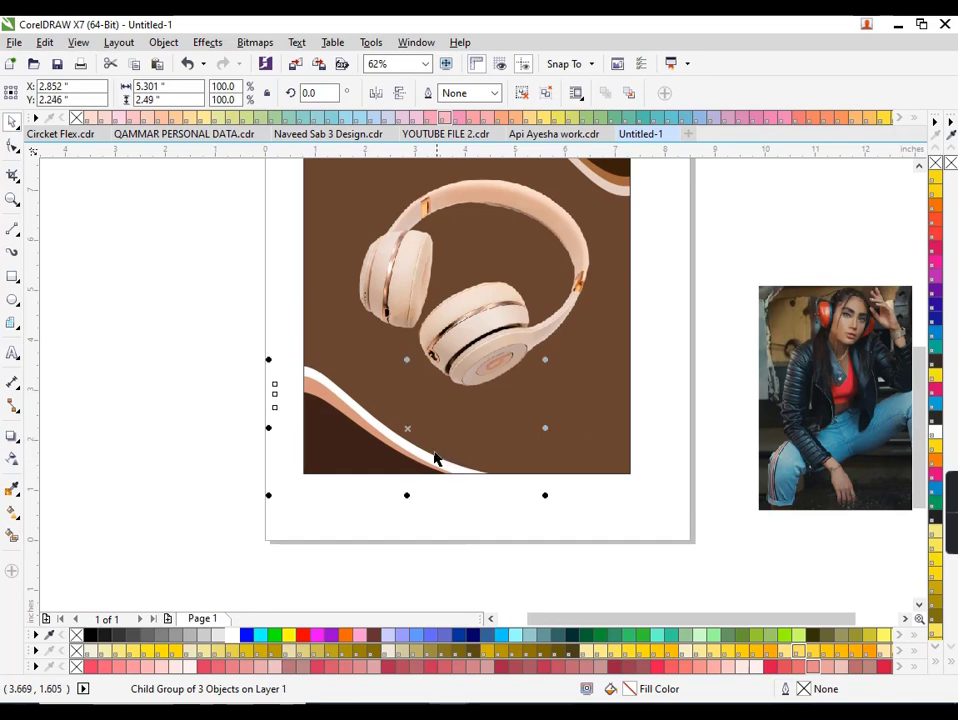
left_click(520, 92)
left_click(470, 479, "ctrl")
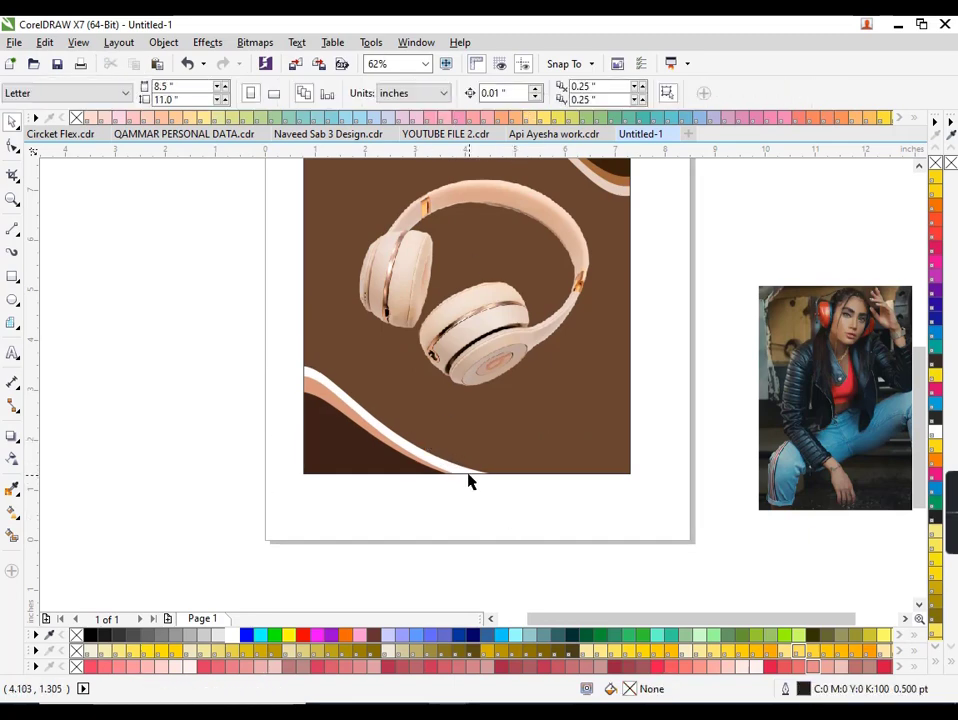
left_click(406, 422)
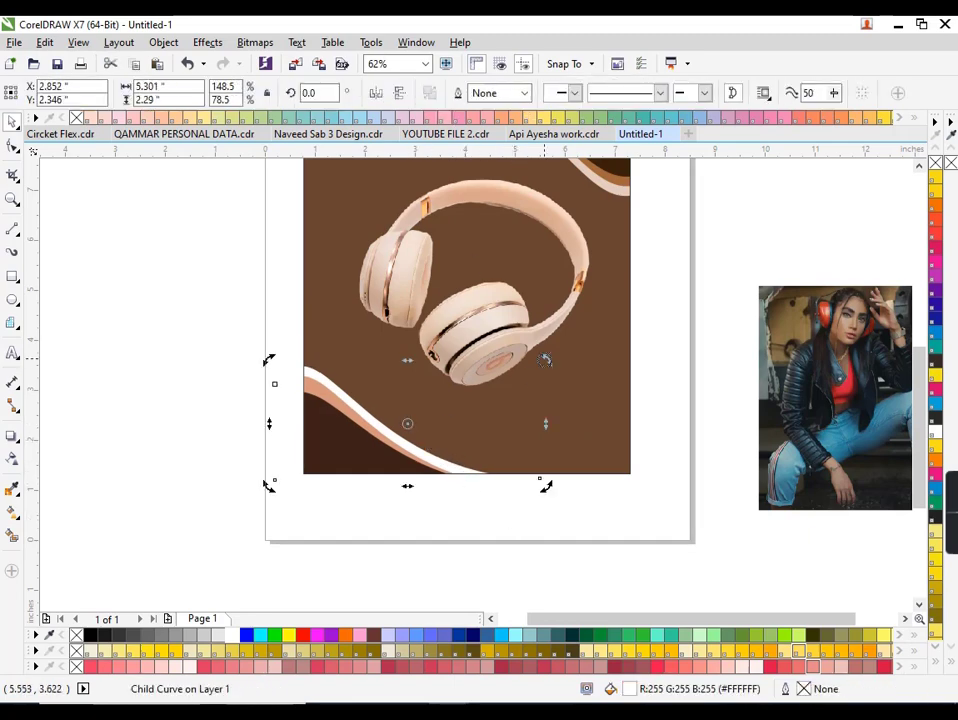
left_click_drag(545, 360, 551, 367)
left_click(498, 553)
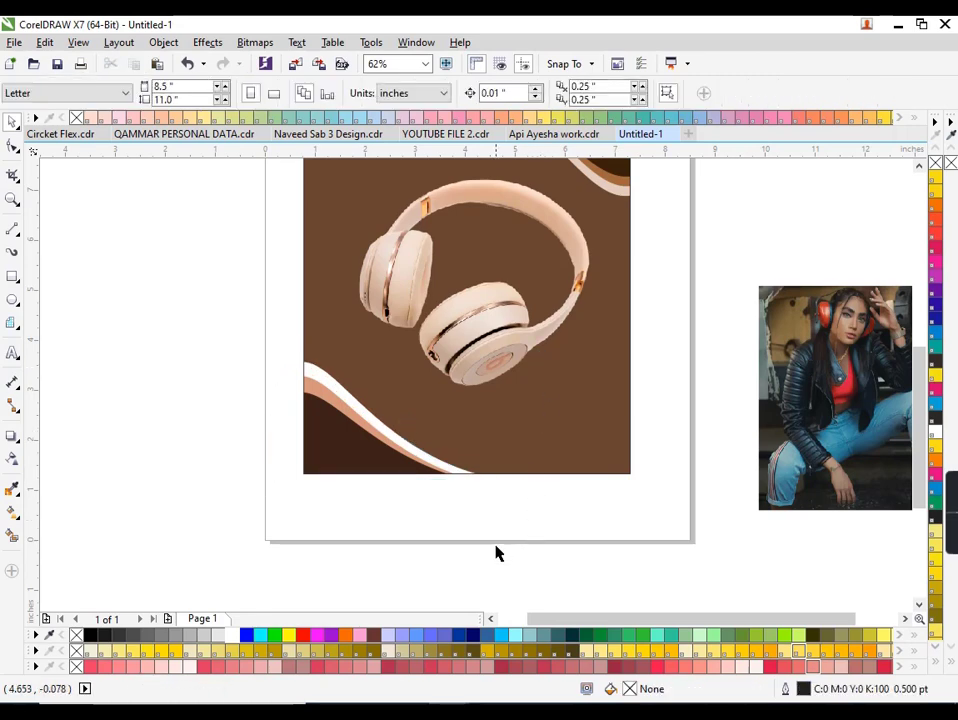
scroll(498, 553, "down", 2)
scroll(500, 543, "up", 2)
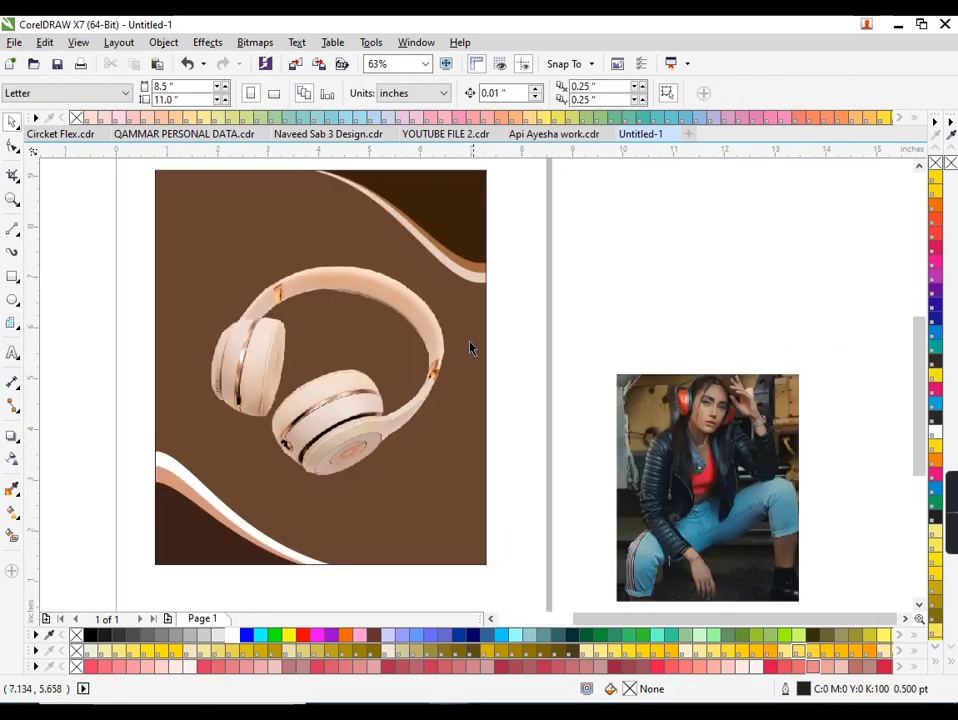
Give the background frame an elliptical fountain fill with its midpoint at 71%.
left_click(455, 382)
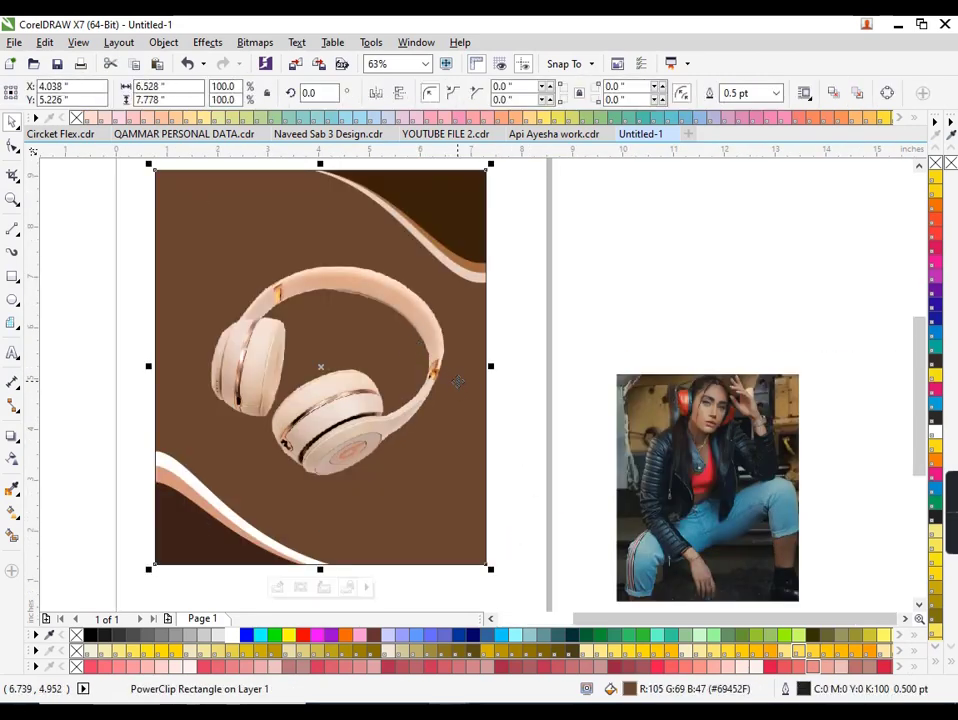
key("F11")
left_click(450, 302)
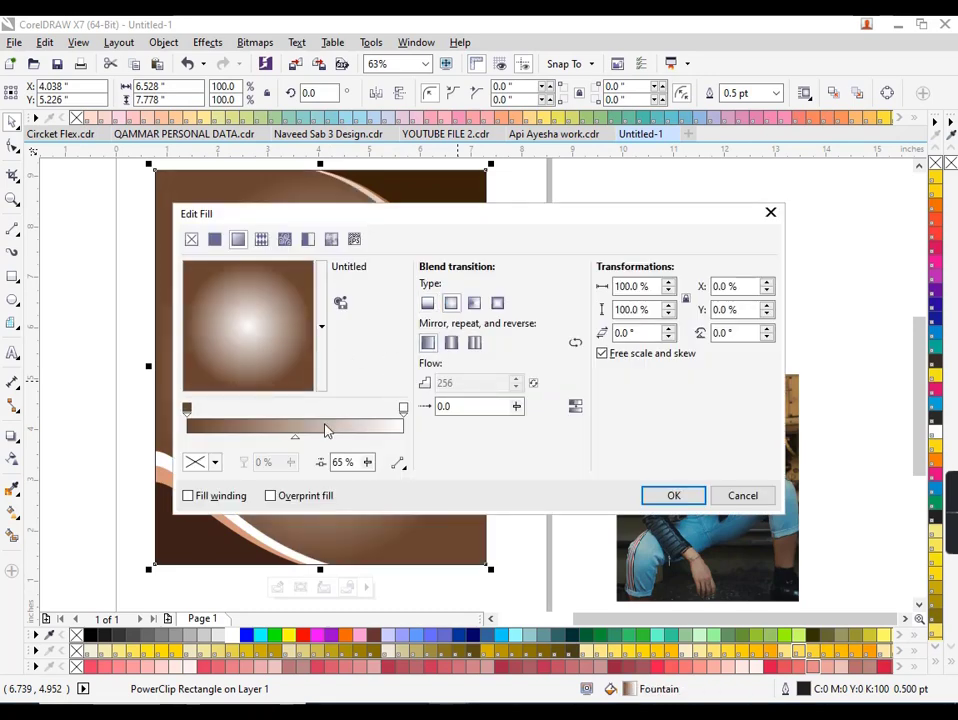
left_click_drag(324, 447, 342, 447)
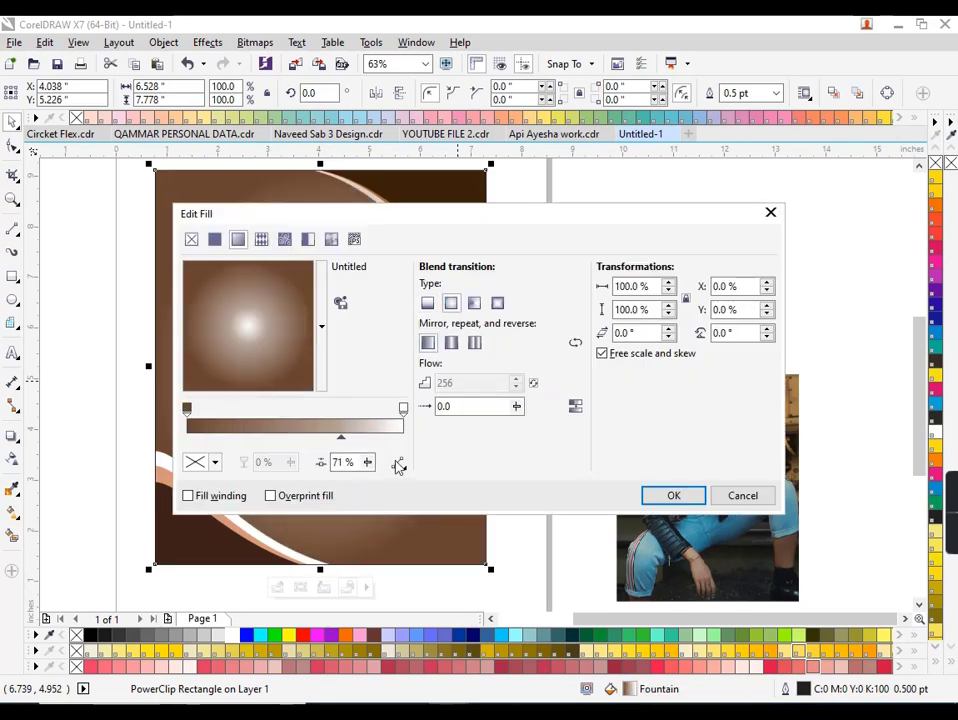
left_click(652, 496)
scroll(538, 375, "down", 1)
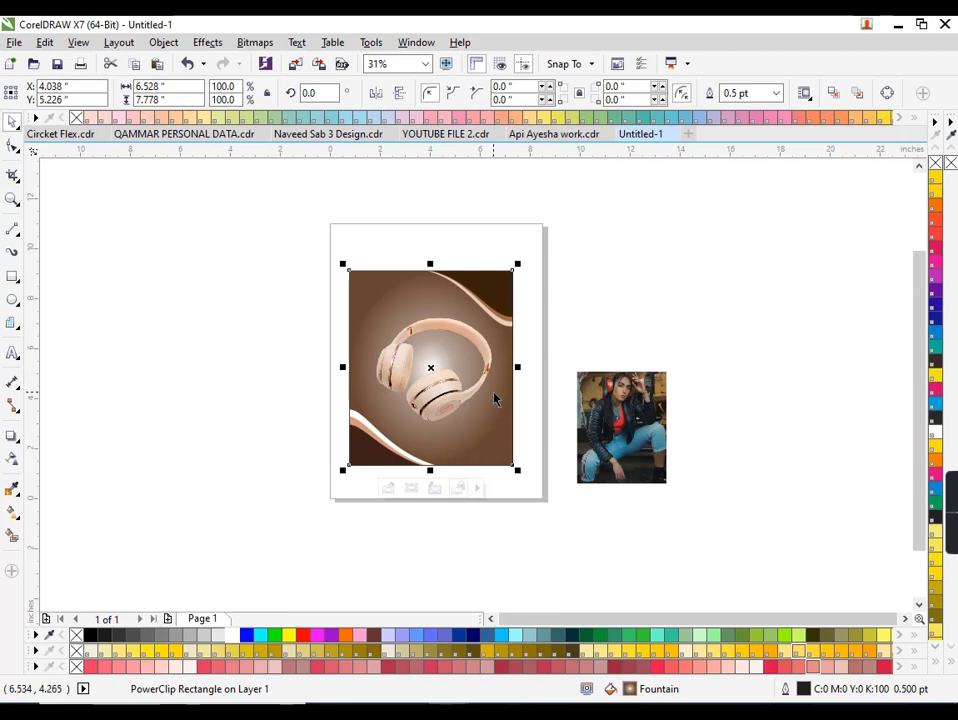
Move the gradient's glow centre lower on the background.
key("F11")
left_click_drag(255, 358, 253, 388)
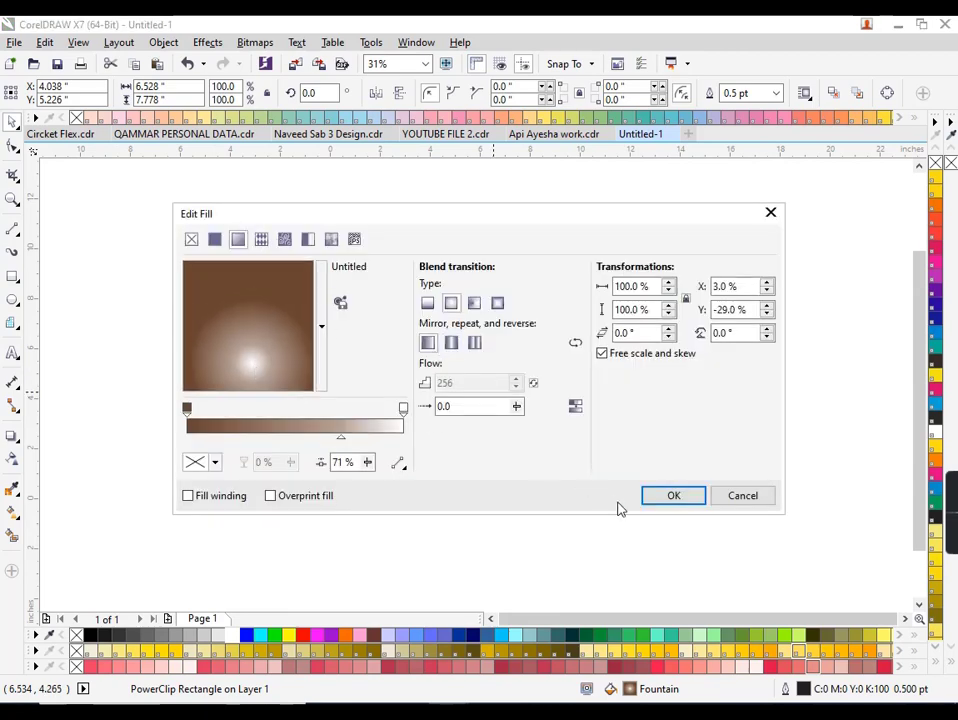
left_click(668, 500)
scroll(566, 510, "up", 1)
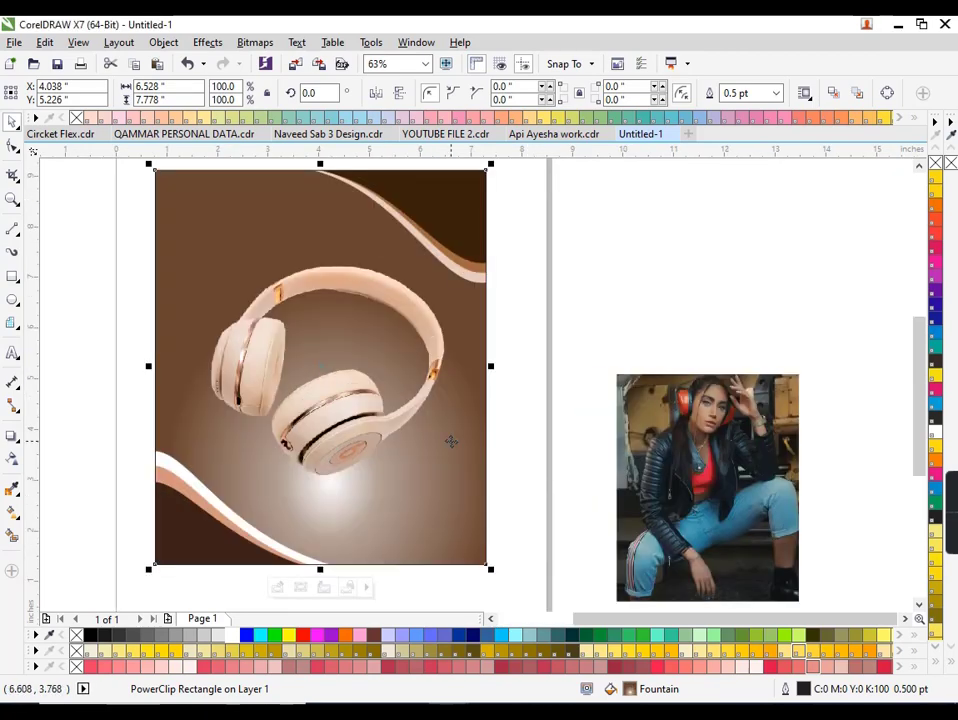
Raise the glow centre back up and reposition the headphones within the frame.
key("F11")
left_click_drag(253, 388, 253, 354)
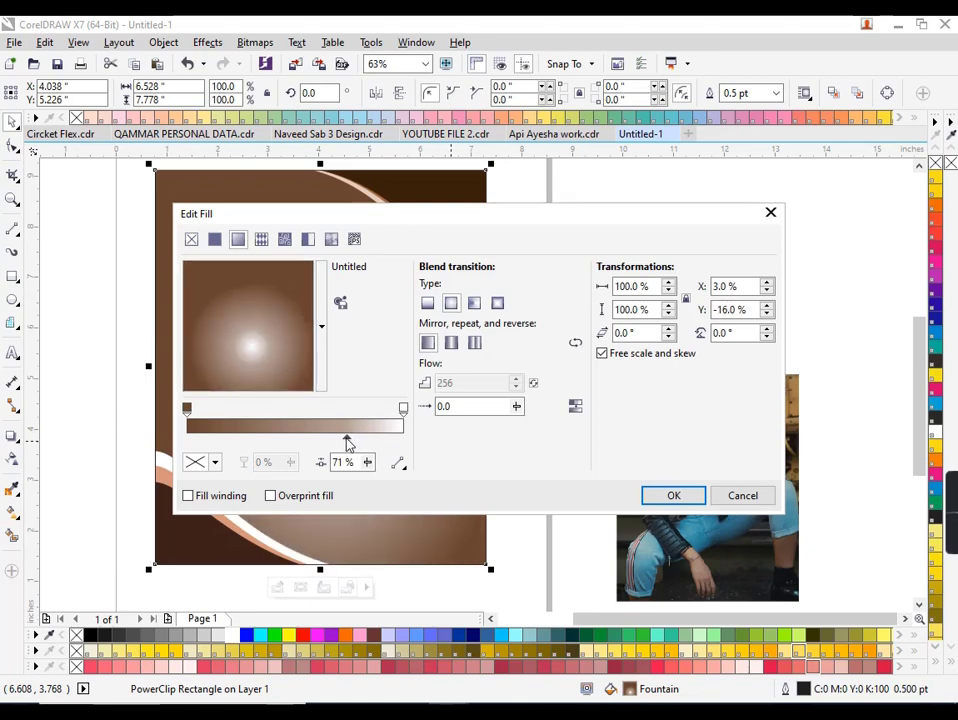
left_click(660, 493)
scroll(634, 363, "down", 2)
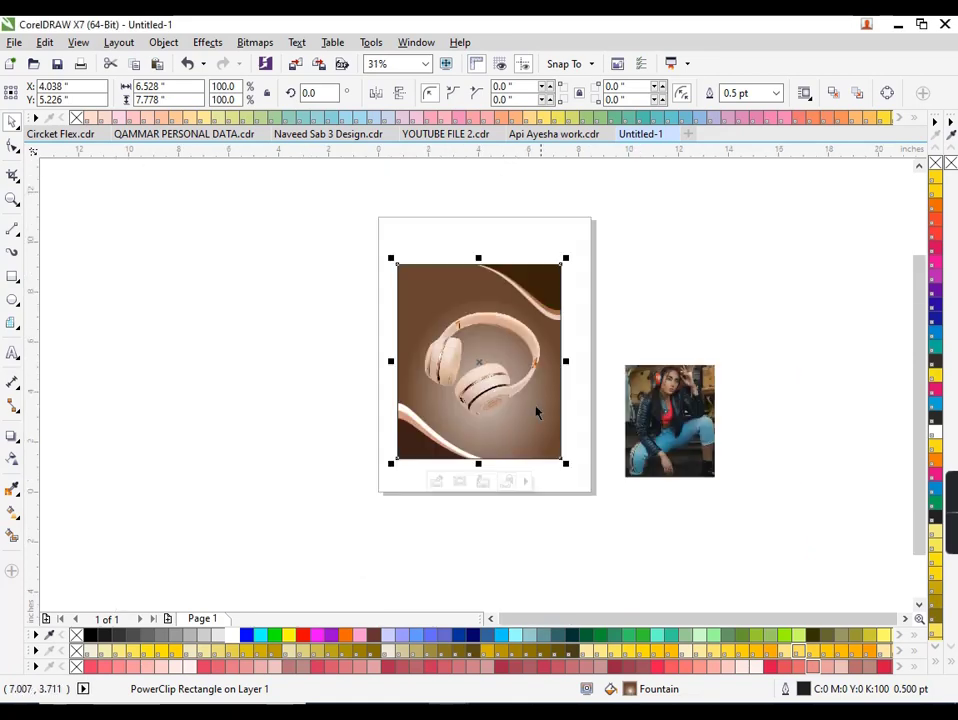
left_click(489, 399, "ctrl")
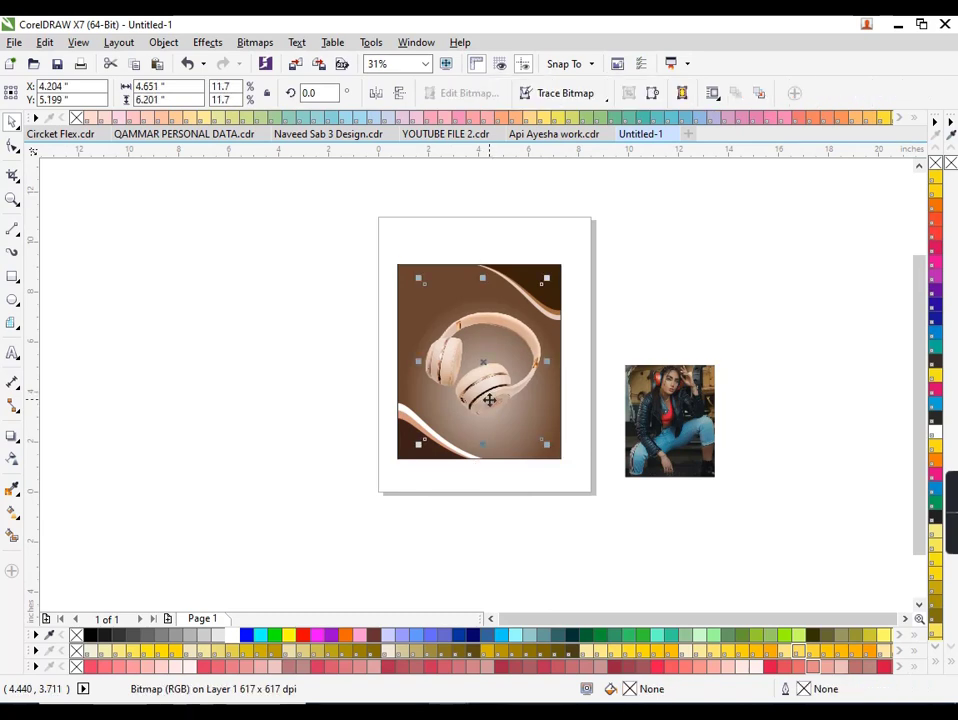
left_click_drag(489, 399, 490, 396)
Shrink the model's photo to about 7.4% and move it up and left.
scroll(492, 400, "up", 2)
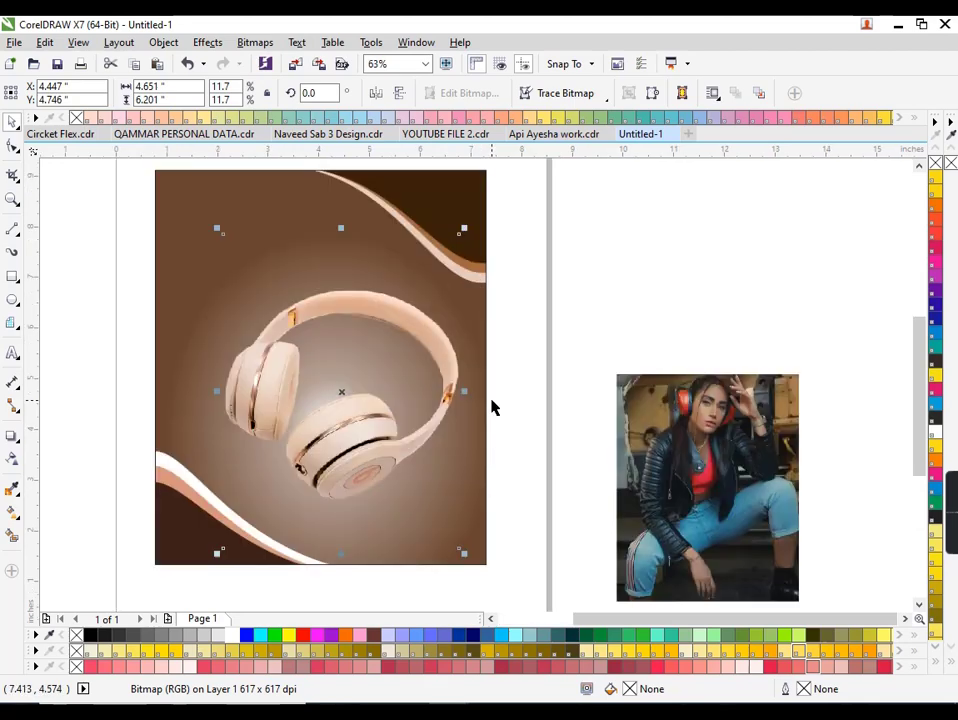
left_click(560, 363)
left_click_drag(699, 410, 699, 346)
scroll(707, 343, "down", 2)
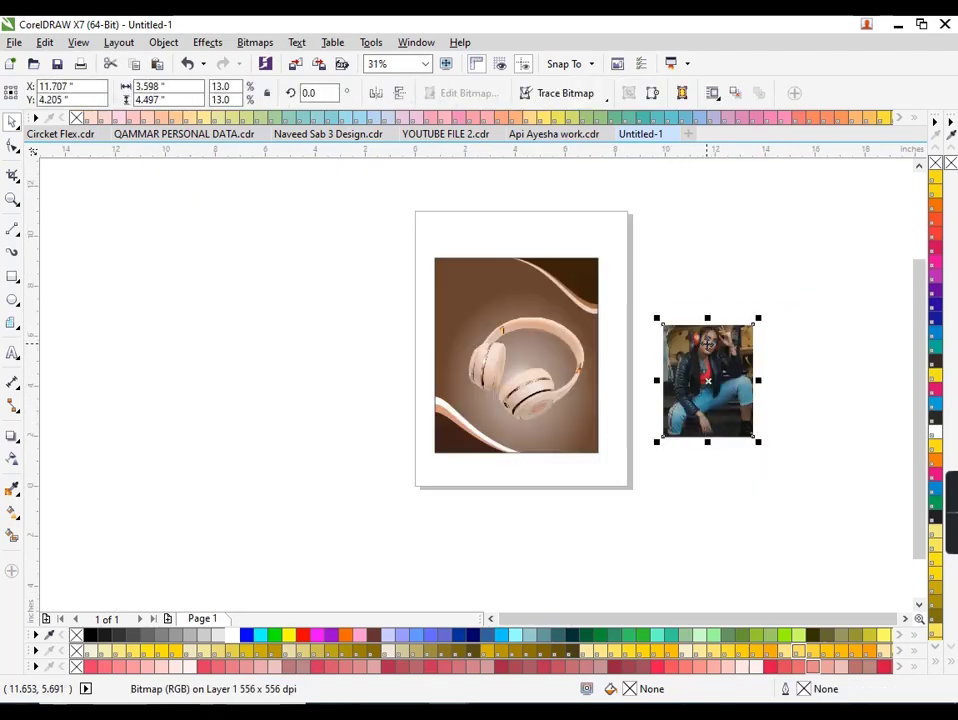
scroll(690, 324, "up", 2)
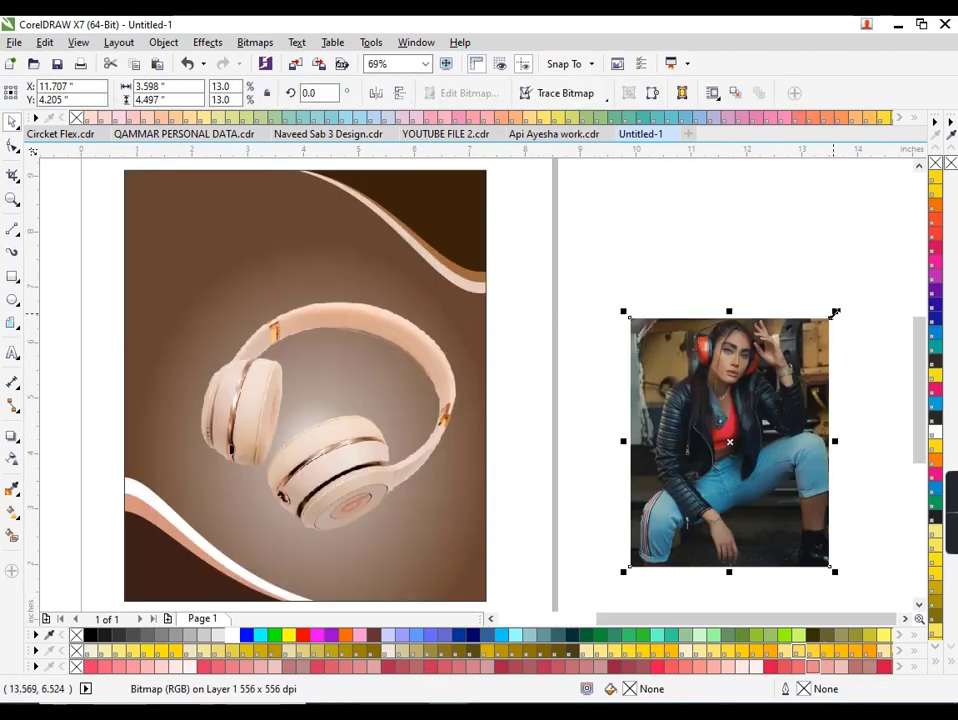
left_click_drag(835, 313, 749, 421)
left_click_drag(689, 496, 655, 379)
scroll(653, 323, "left", 2)
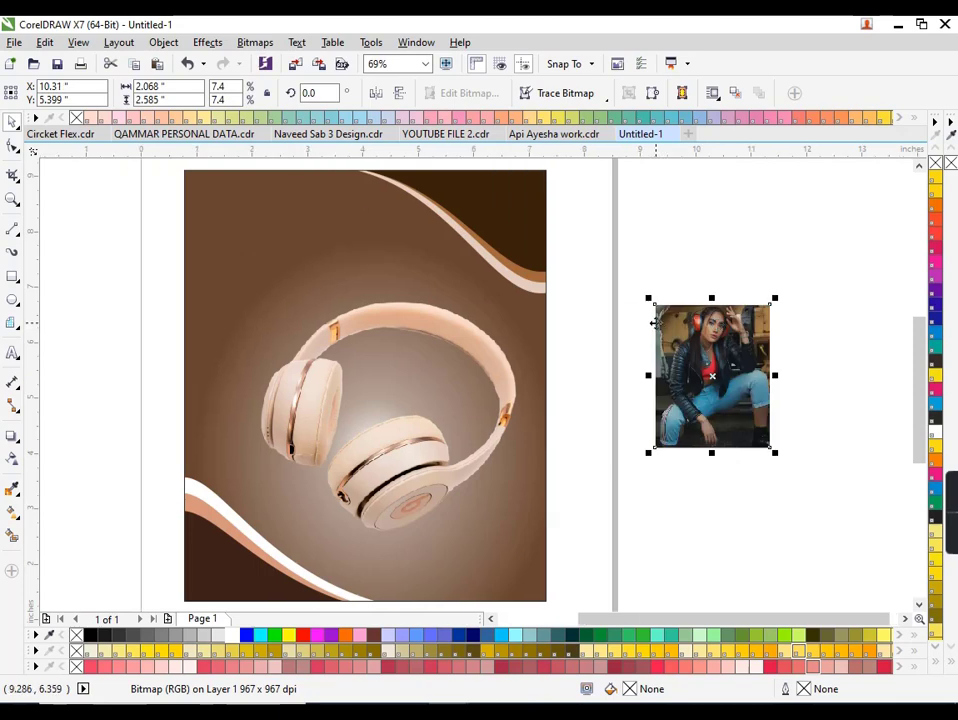
scroll(653, 322, "down", 2)
Stretch the poster frame slightly wider and nudge the headphones slightly down.
left_click(592, 368)
left_click_drag(603, 357, 607, 357)
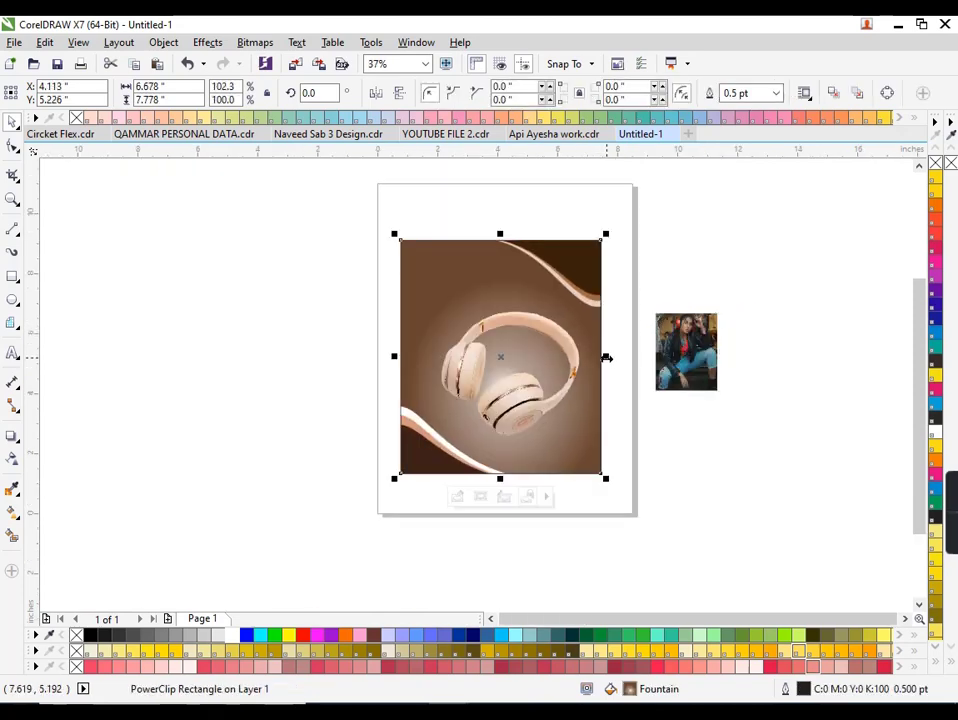
key("Escape")
left_click(541, 407, "ctrl")
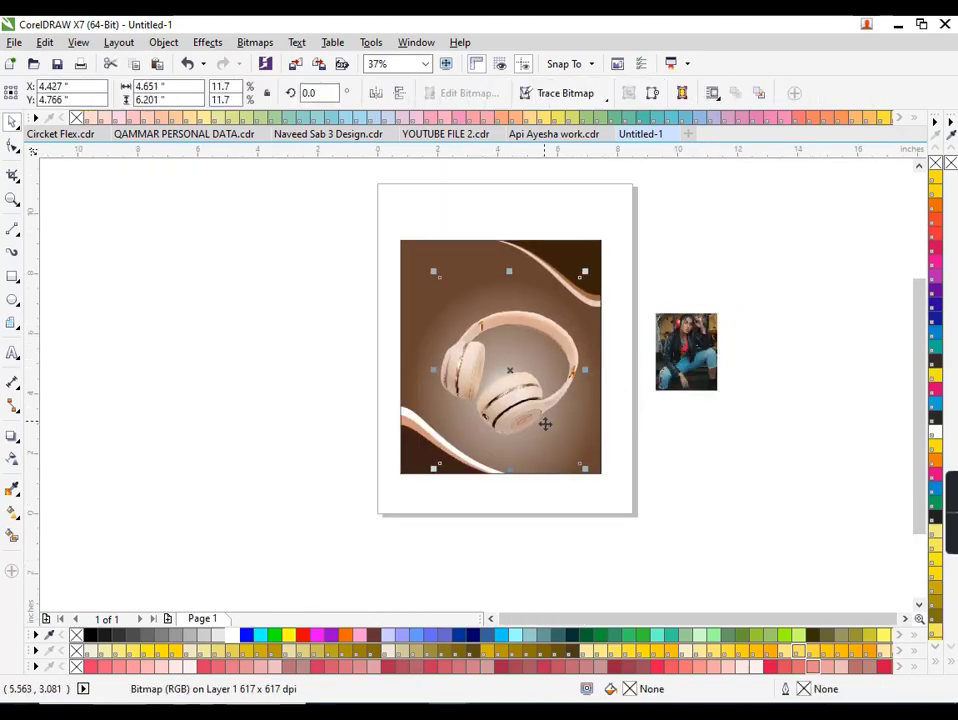
left_click_drag(545, 424, 545, 422)
Select the headphone frame to check it, then clear the selection.
scroll(509, 424, "up", 2)
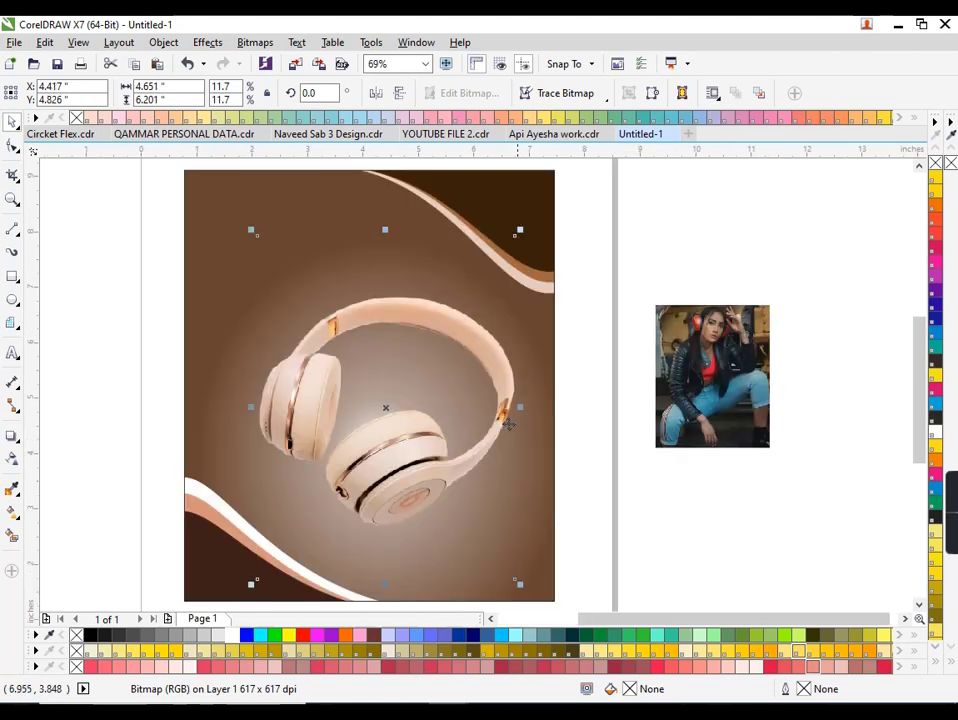
left_click(521, 238)
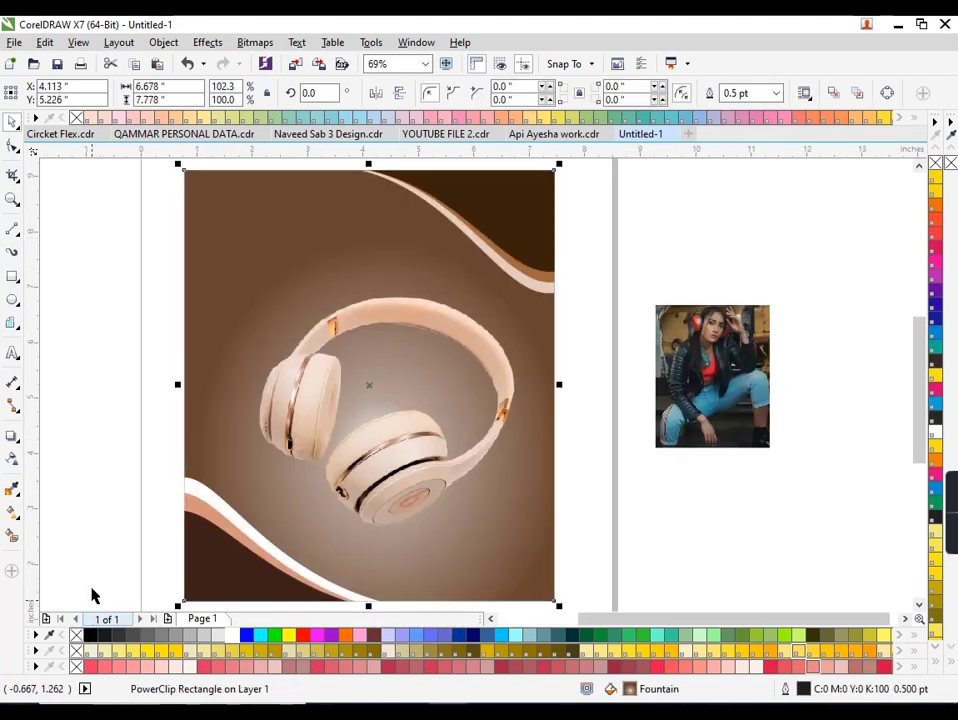
left_click(175, 547)
left_click(250, 432)
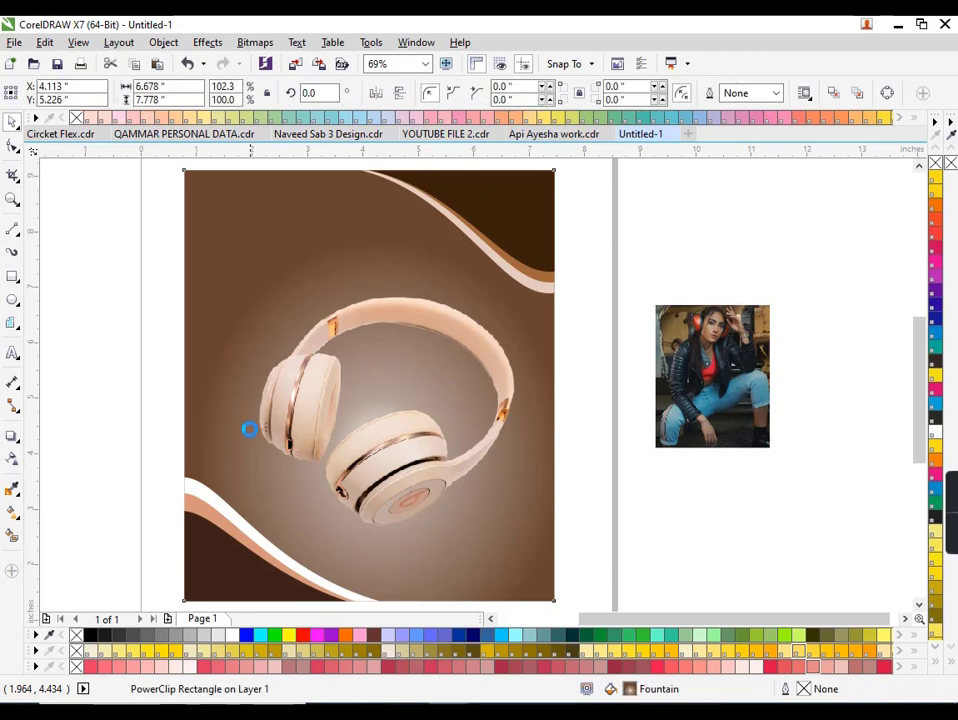
left_click(168, 393)
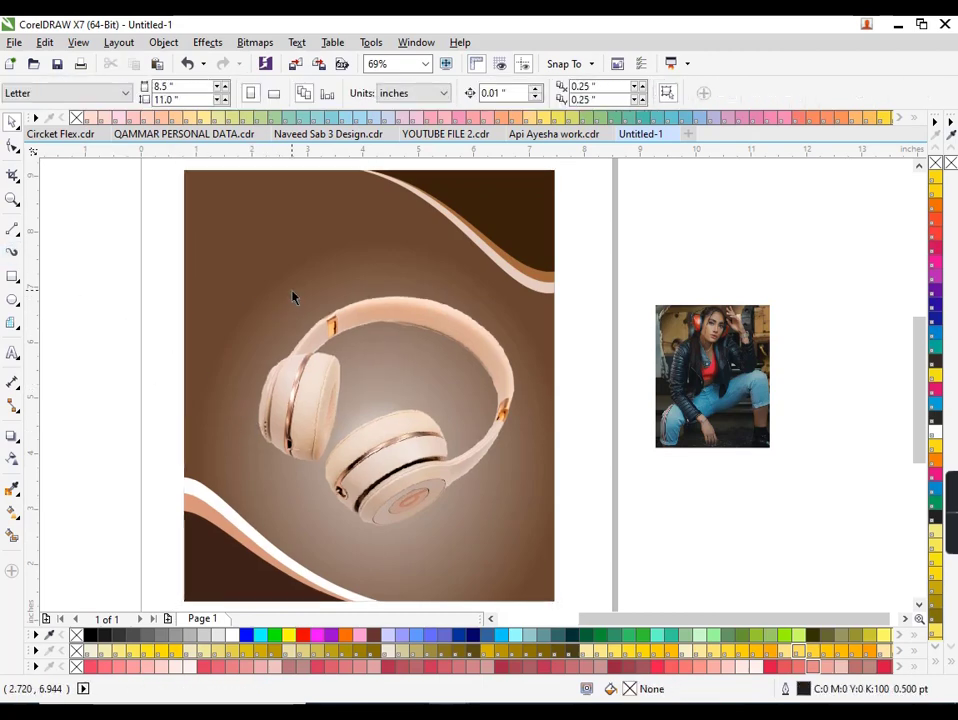
scroll(292, 295, "down", 2)
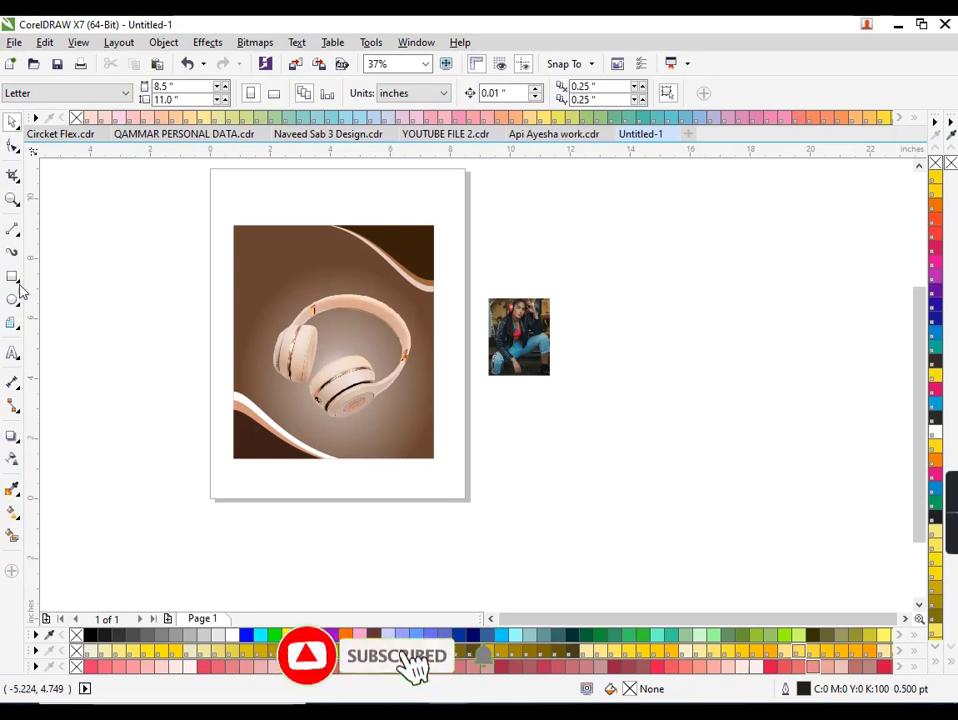
Draw a wavy B-spline curve beside the right headphone cup.
left_click(20, 235)
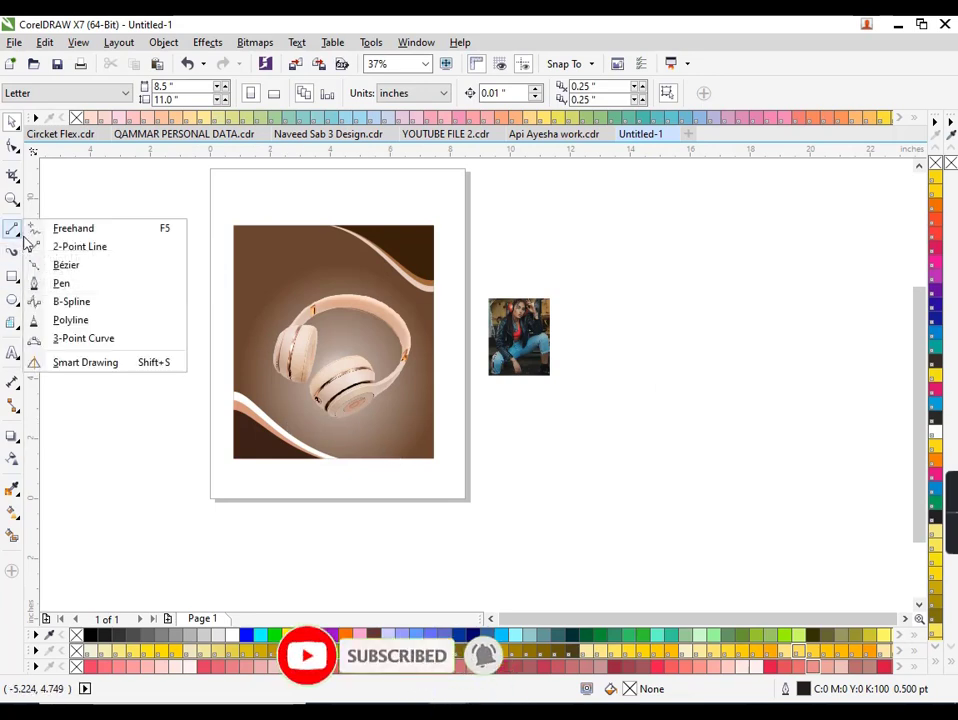
left_click(68, 301)
left_click(397, 400)
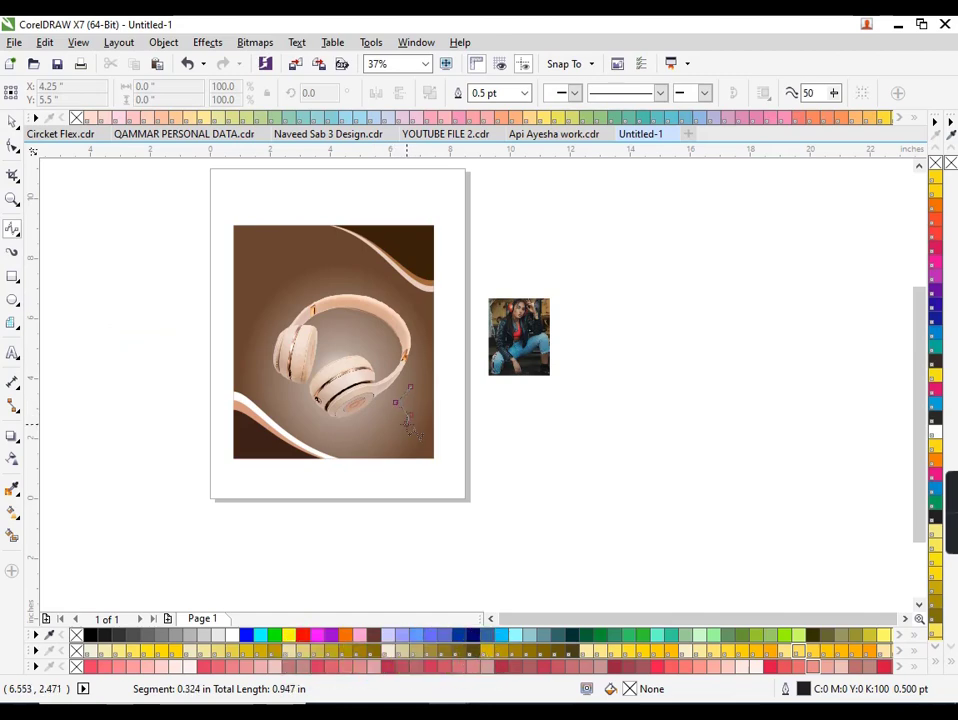
left_click(408, 419)
left_click(396, 432)
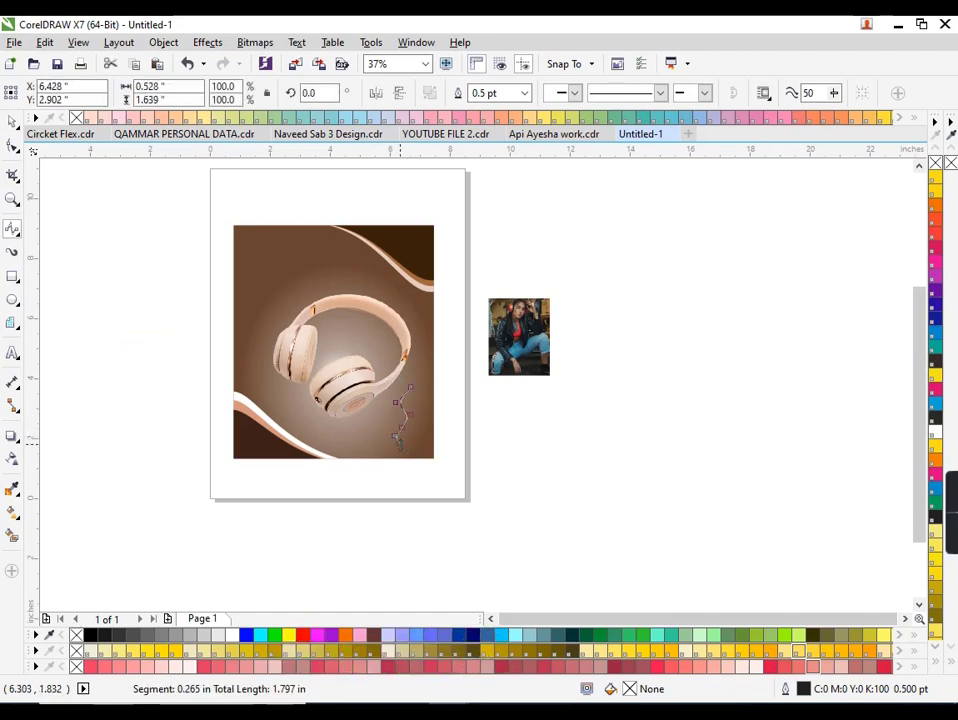
double_click(407, 441)
Duplicate the curve to the right with Ctrl+R into parallel wavy lines.
scroll(404, 410, "up", 2)
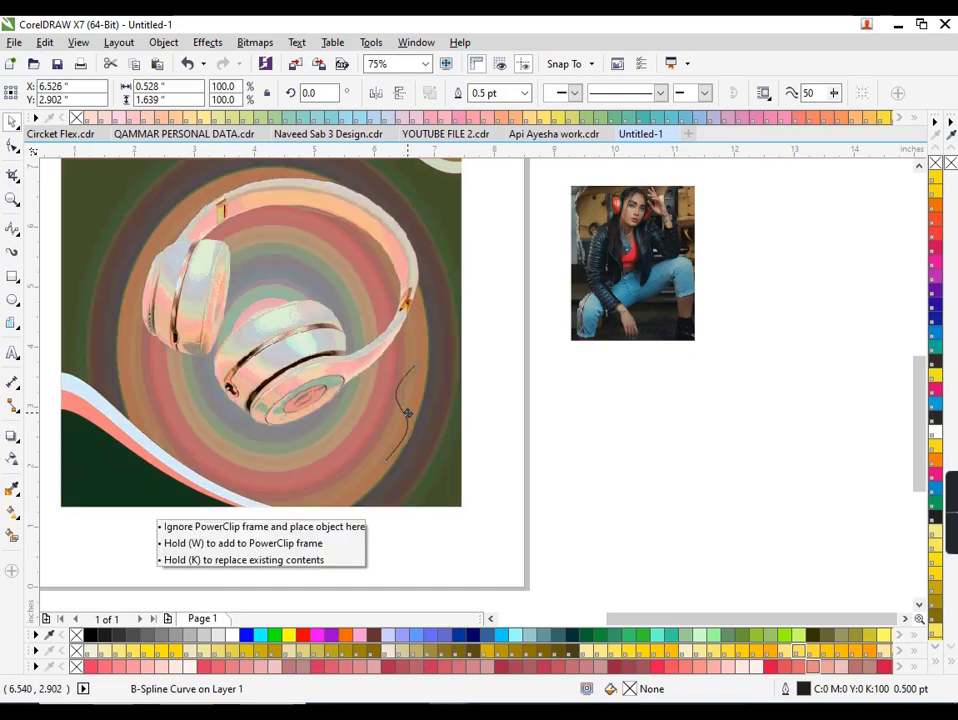
left_click_drag(408, 413, 413, 413)
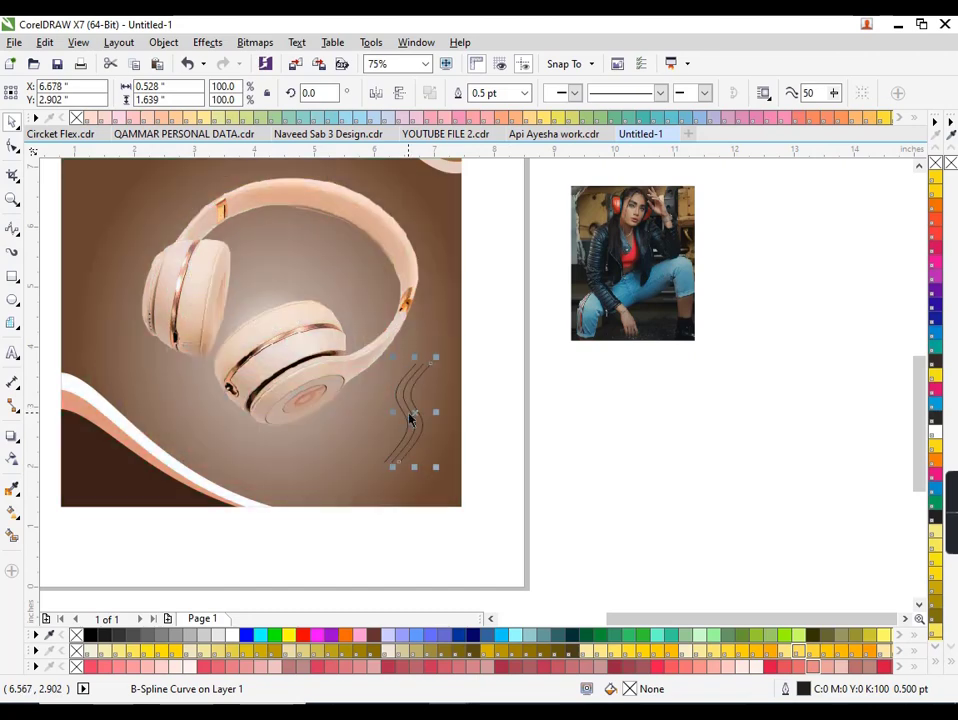
key("ctrl+r")
key("ctrl+r")
left_click_drag(496, 338, 353, 513)
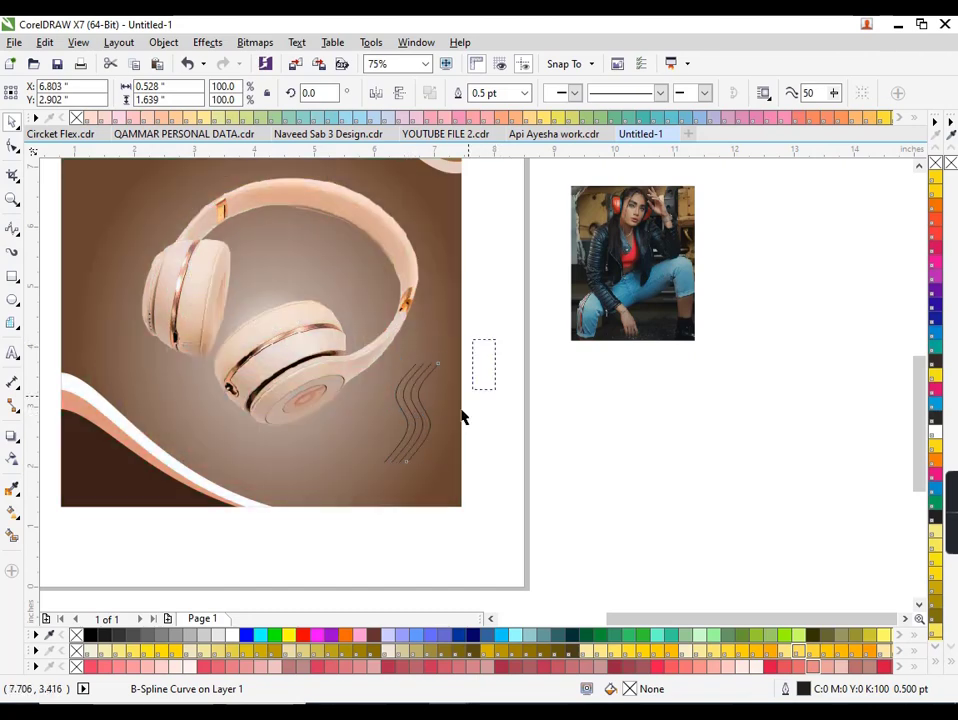
key("Escape")
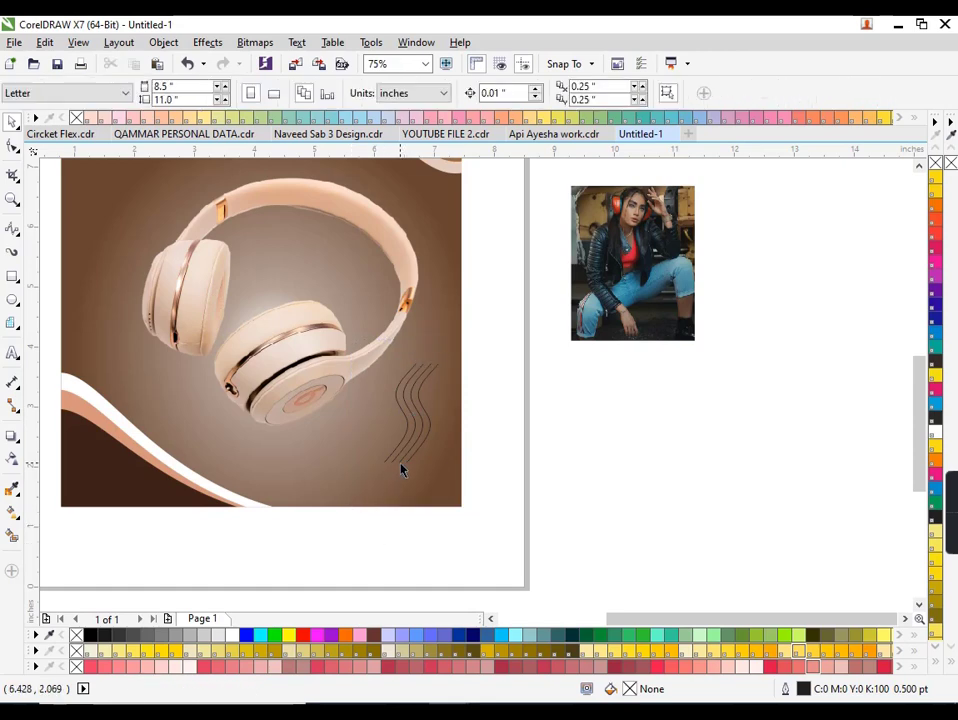
left_click(401, 468)
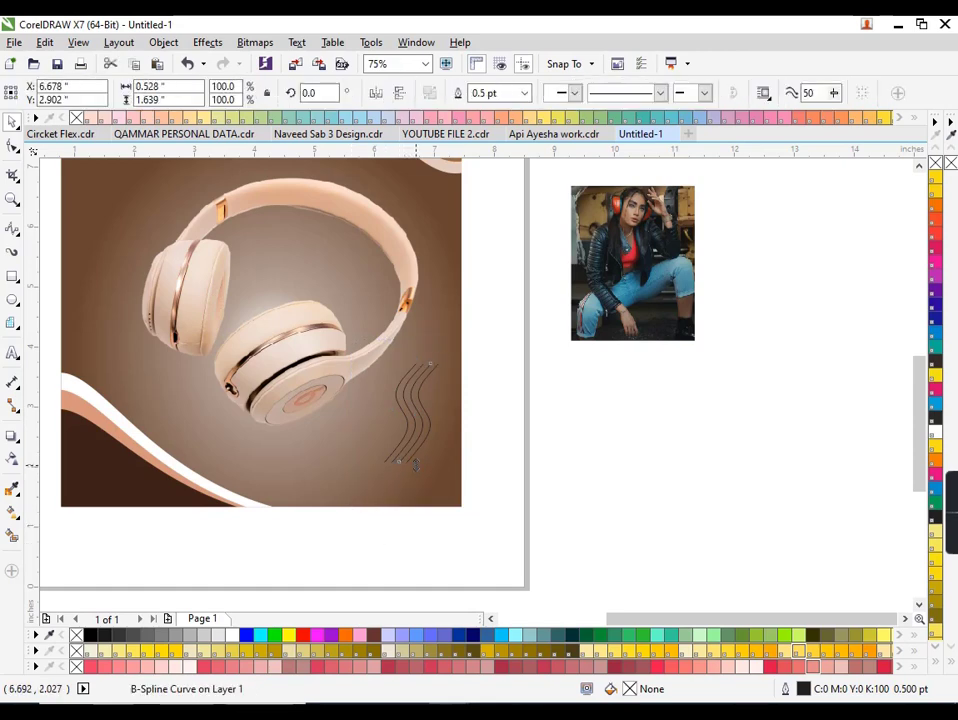
left_click(420, 513)
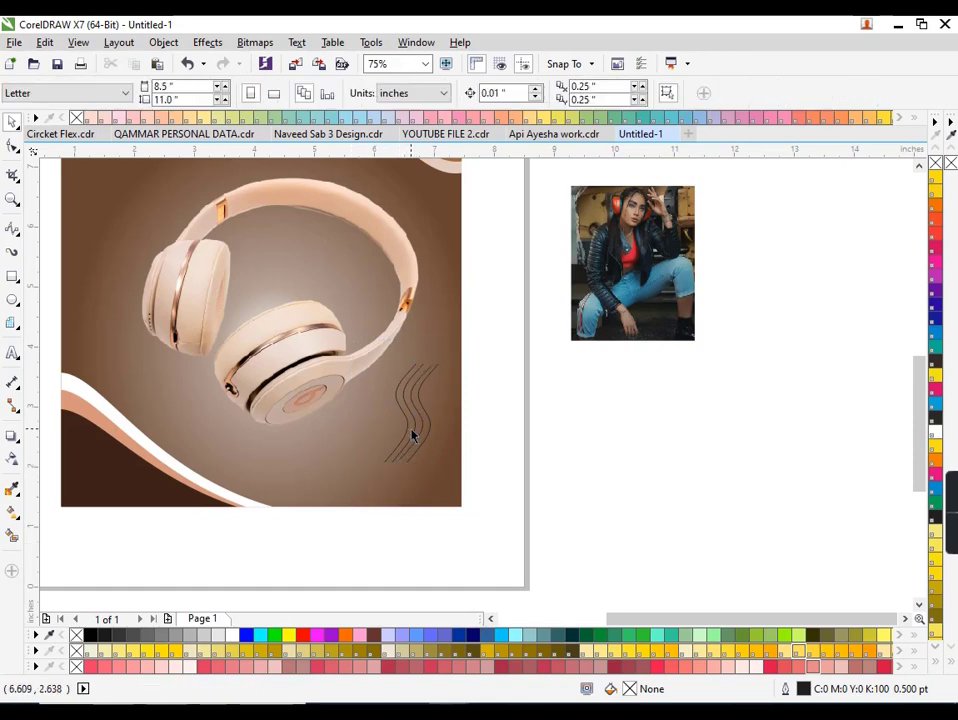
Give all four wavy lines a white outline, undoing a trial horizontal flip.
left_click(412, 436)
left_click_drag(496, 517, 351, 327)
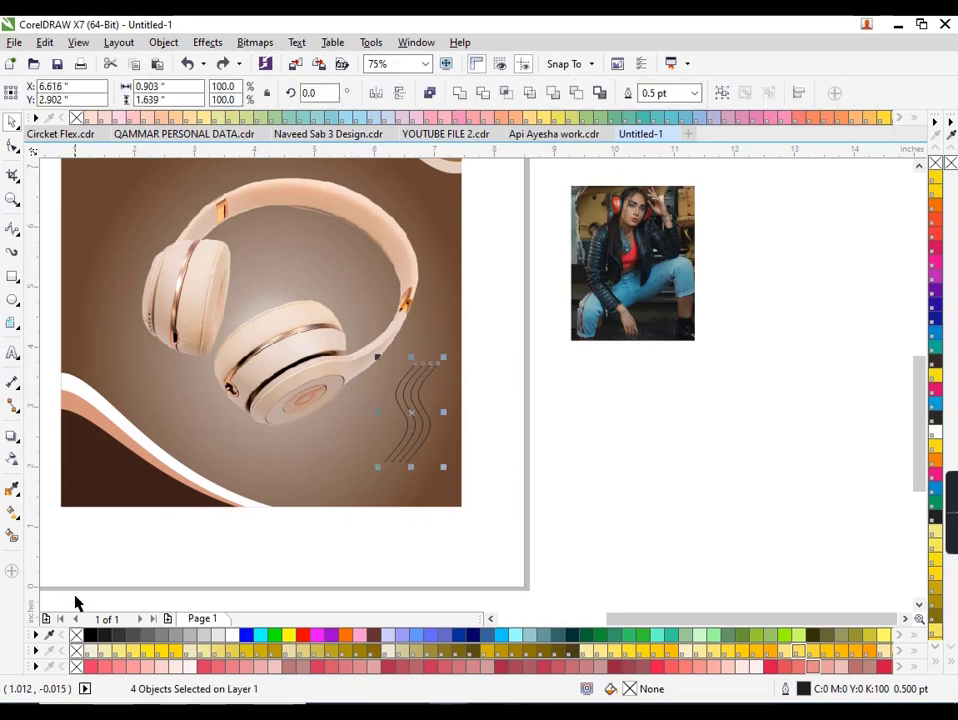
right_click(233, 635)
left_click_drag(467, 521, 375, 392)
mouse_move(443, 411)
left_mouse_down()
mouse_move(379, 415)
mouse_move(385, 421)
left_mouse_up()
key("ctrl+z")
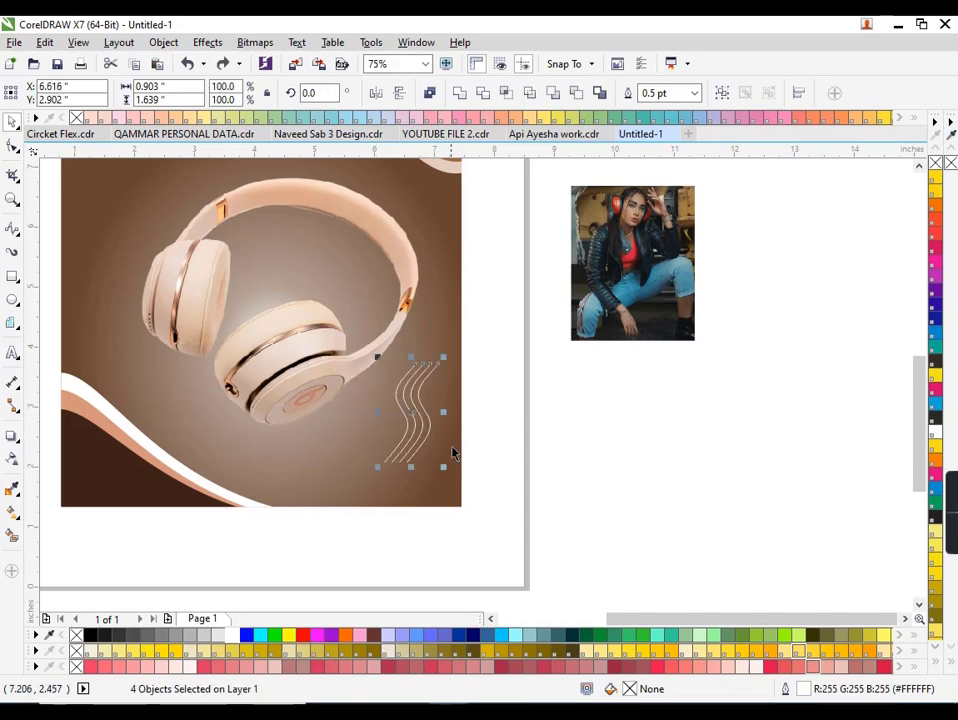
Shrink the wavy lines to under half size and place them left of the headphones.
mouse_move(444, 468)
left_mouse_down()
mouse_move(428, 438)
mouse_move(439, 412)
mouse_move(282, 343)
left_mouse_up()
scroll(472, 455, "down", 1)
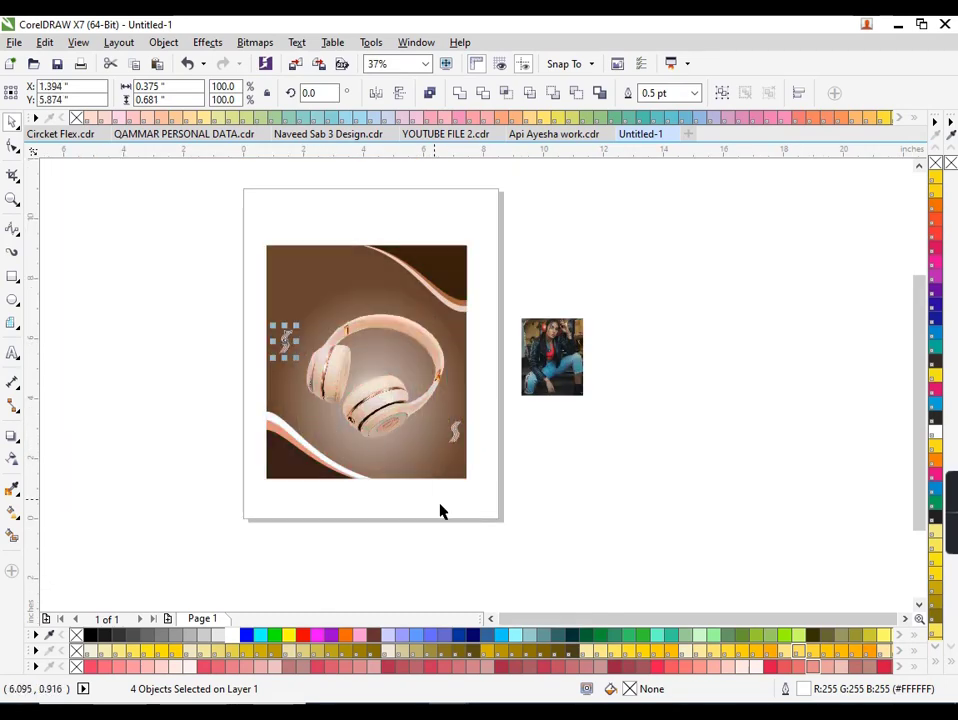
left_click(330, 512)
scroll(340, 516, "up", 1)
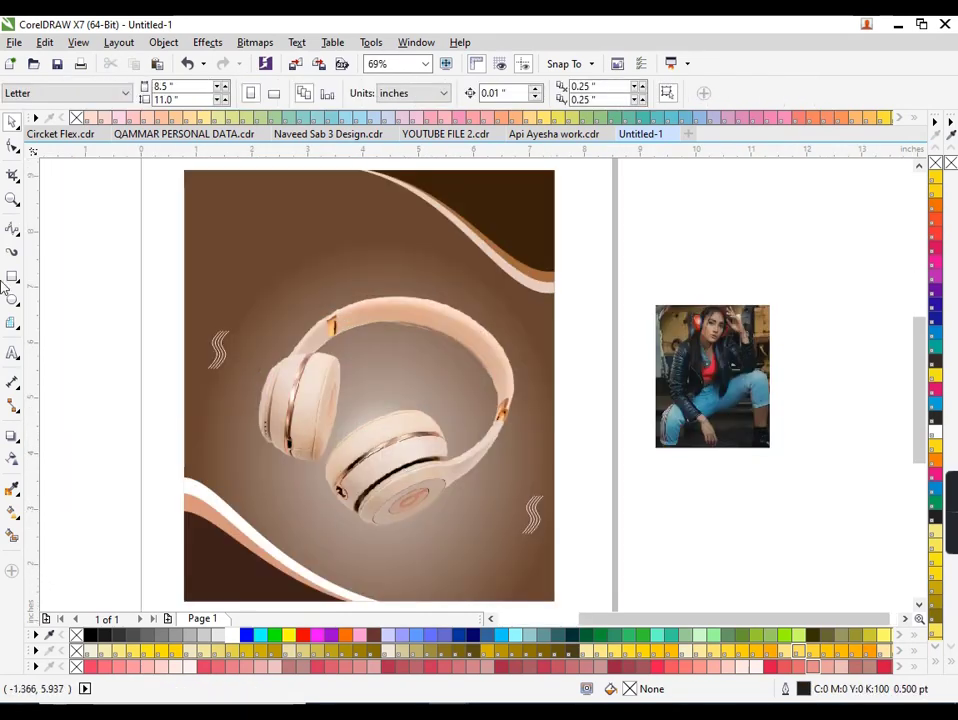
Draw a looped scribble near the top left and scale it to about 57%.
left_click(12, 228)
mouse_move(290, 224)
left_mouse_down()
mouse_move(266, 261)
mouse_move(321, 267)
mouse_move(318, 291)
left_mouse_up()
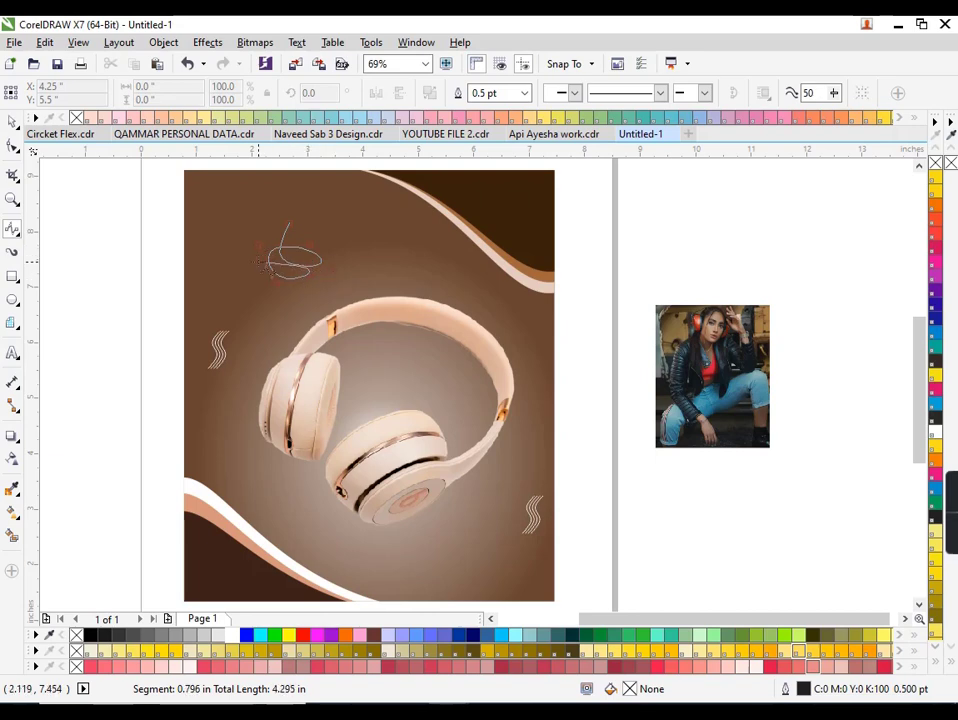
key("space")
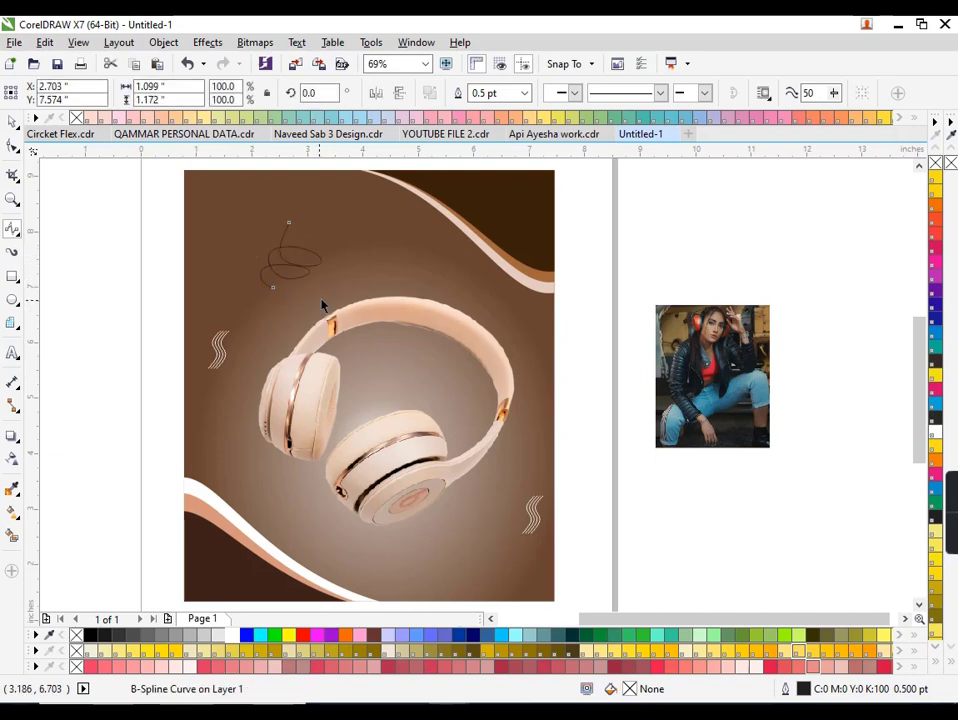
left_click_drag(326, 216, 300, 243)
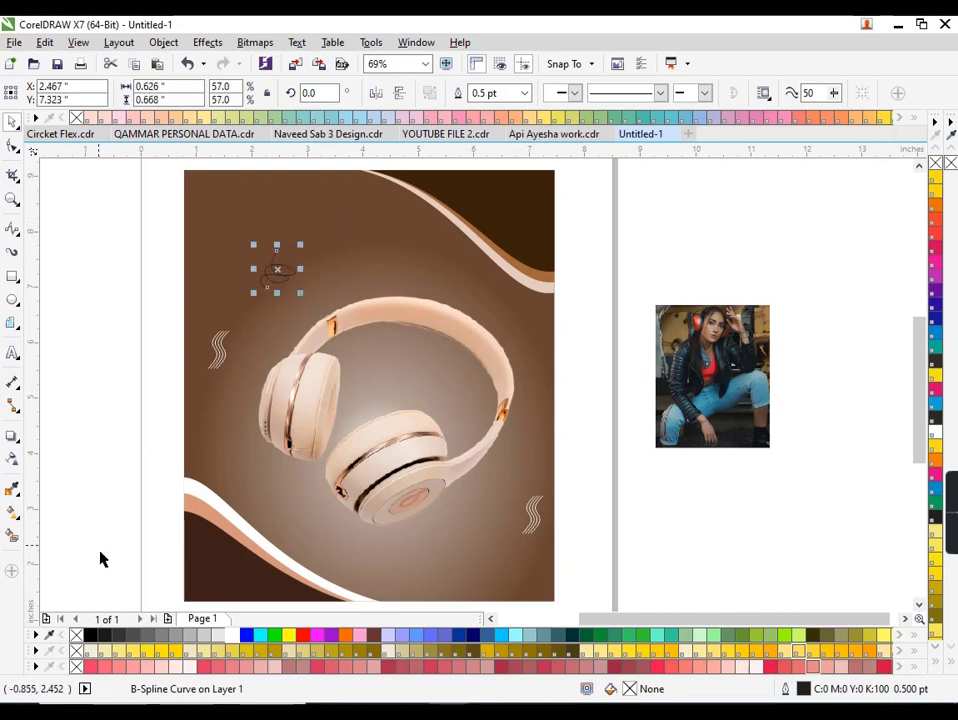
Give the scribble a white outline and move it left above the wavy lines.
right_click(234, 641)
key("Escape")
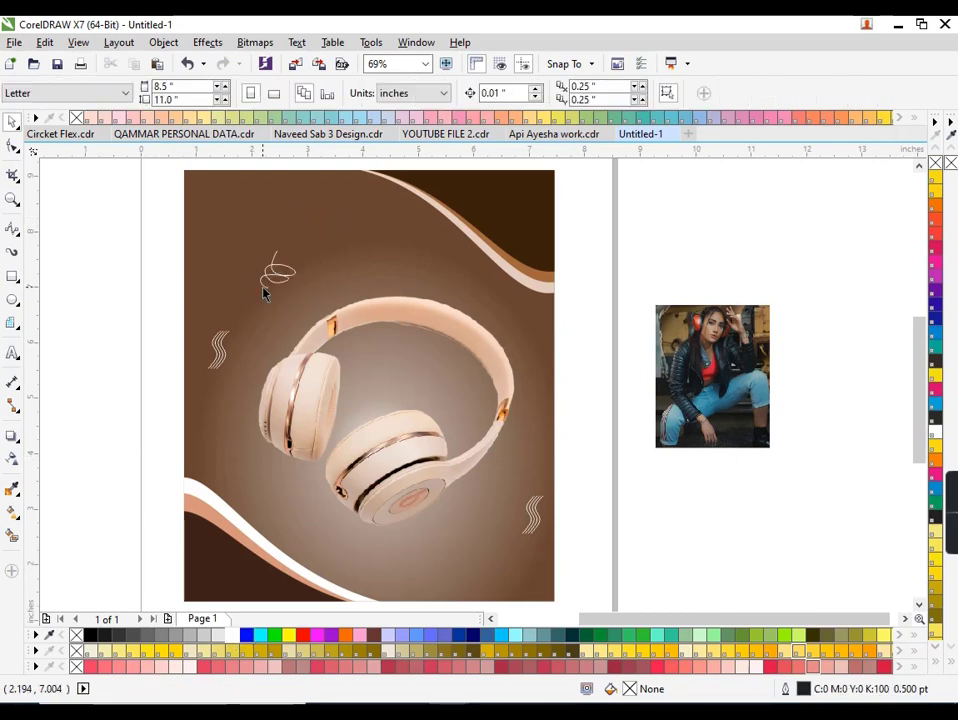
left_click_drag(267, 286, 215, 288)
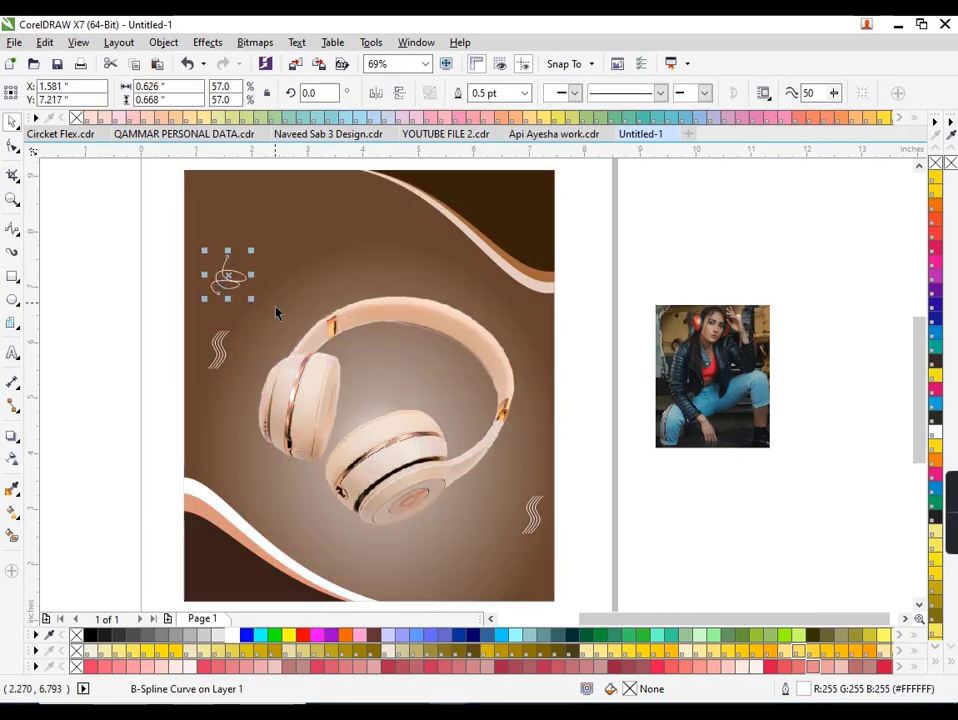
left_click(12, 228)
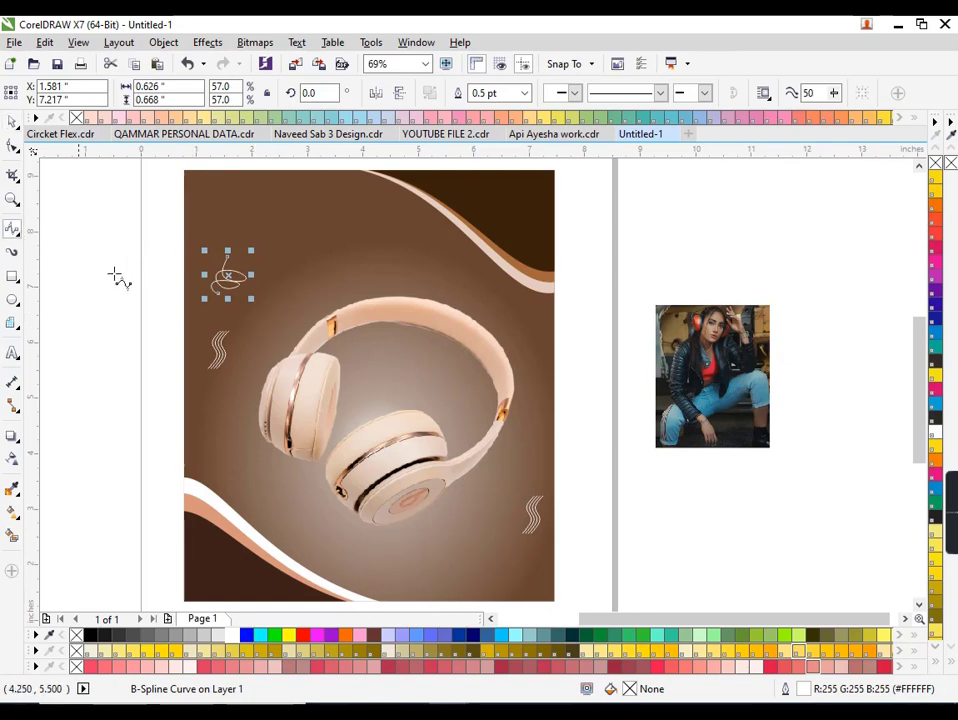
Draw a two-lobed heart curve near the top of the poster.
left_click(316, 236)
left_click(334, 194)
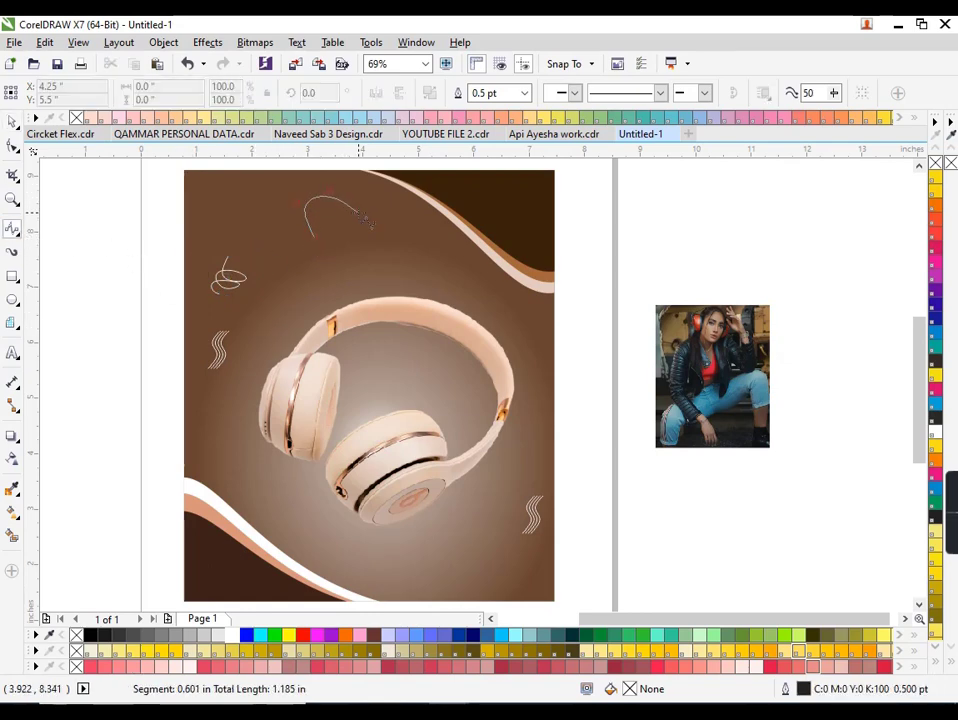
left_click(366, 220)
left_click(352, 270)
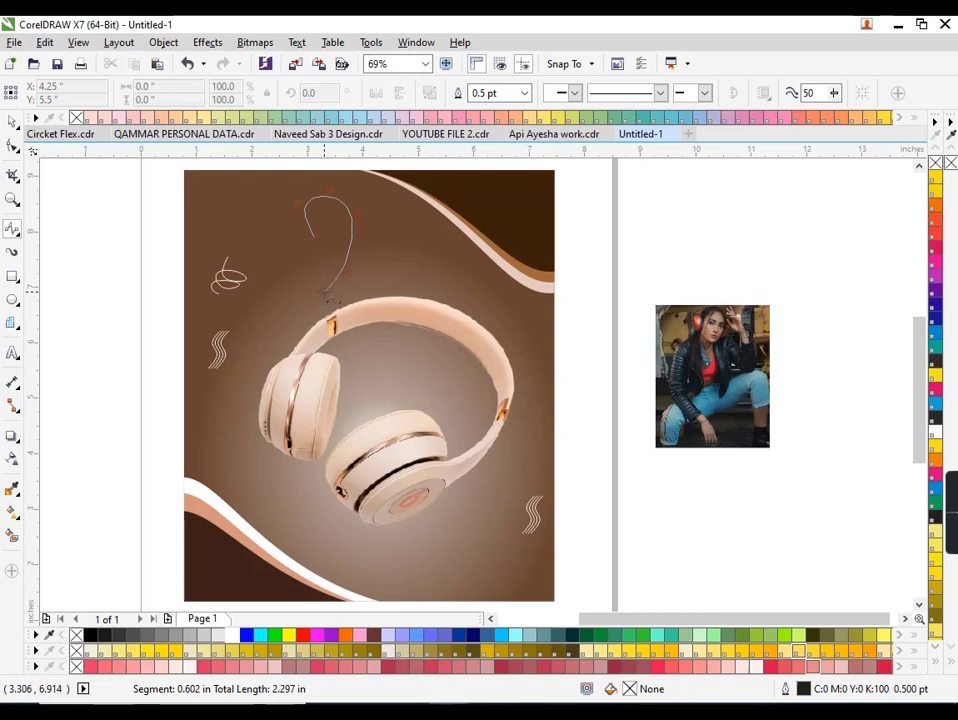
left_click(268, 262)
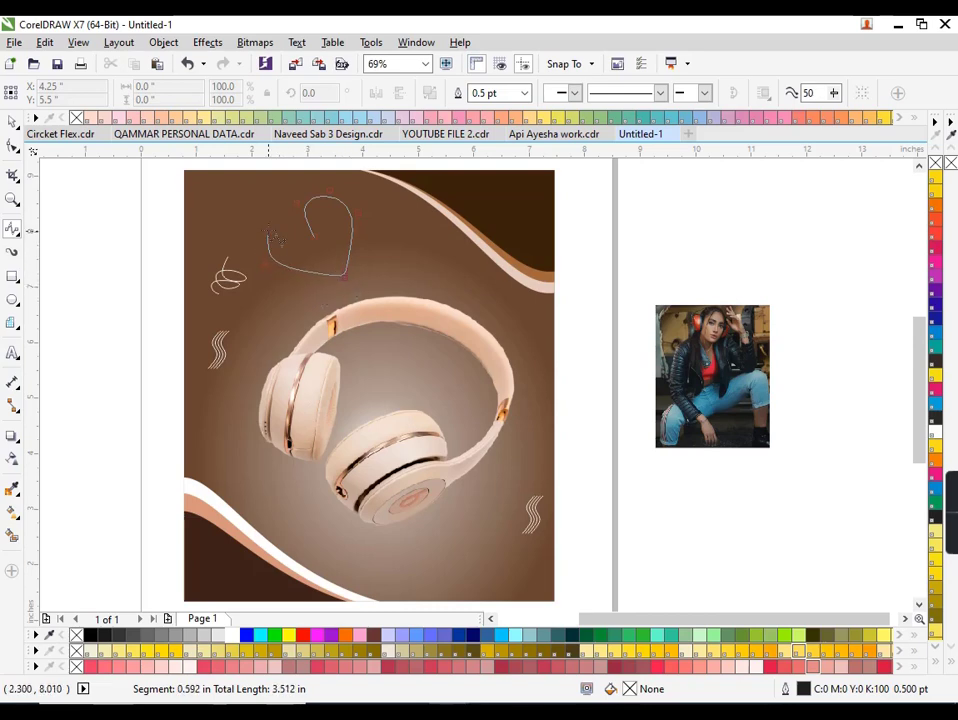
left_click(273, 228)
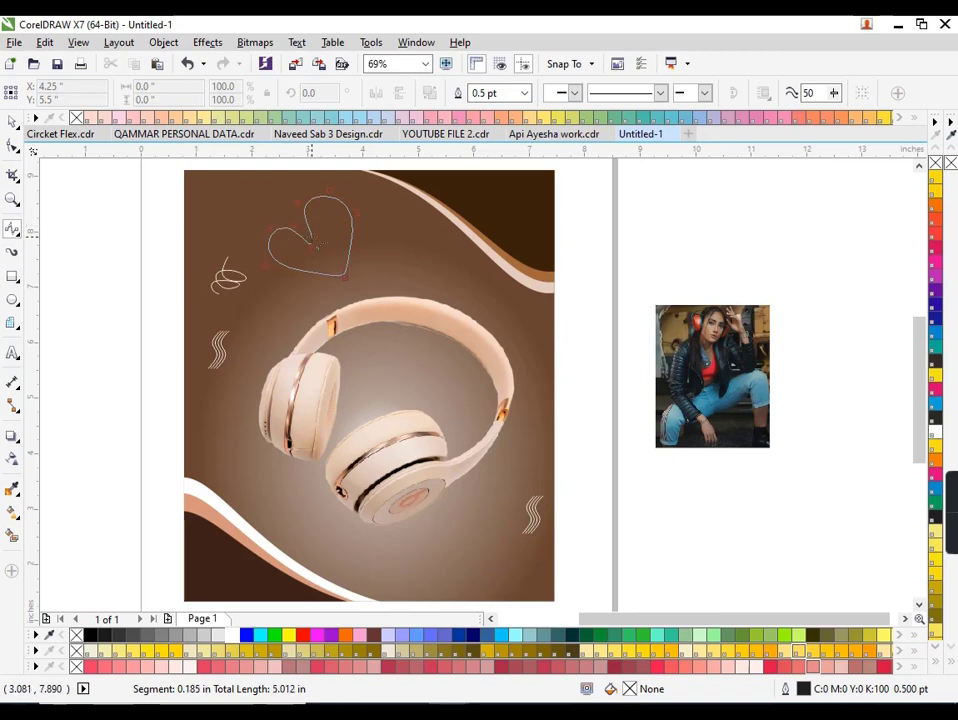
key("space")
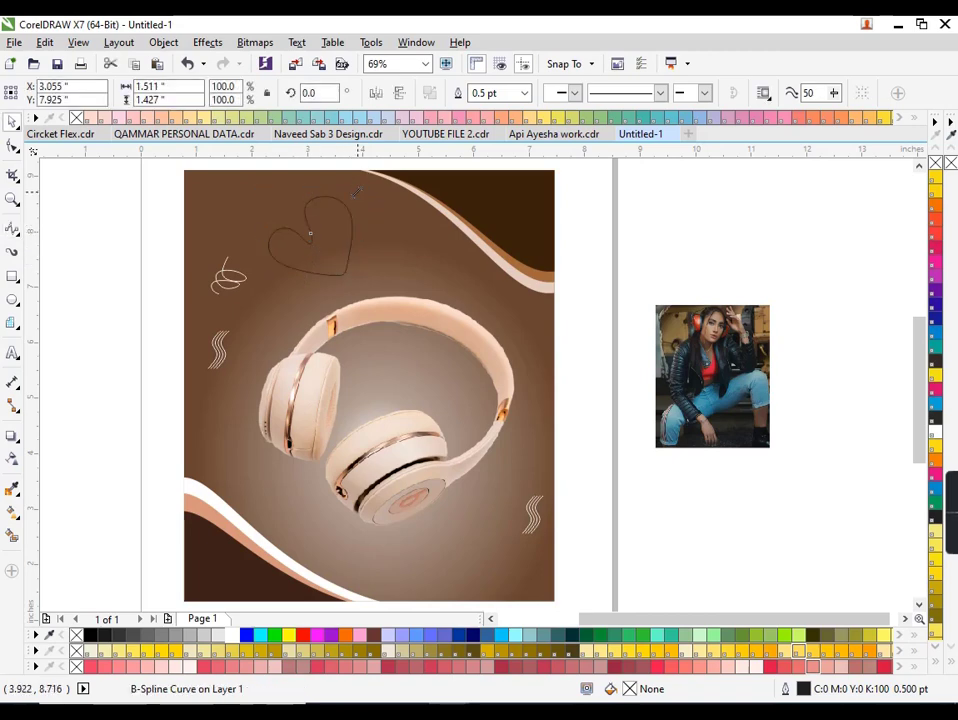
Shrink the heart to a third, outline it white, and move it beside the left cup.
mouse_move(355, 192)
left_mouse_down()
mouse_move(327, 204)
mouse_move(338, 250)
left_mouse_up()
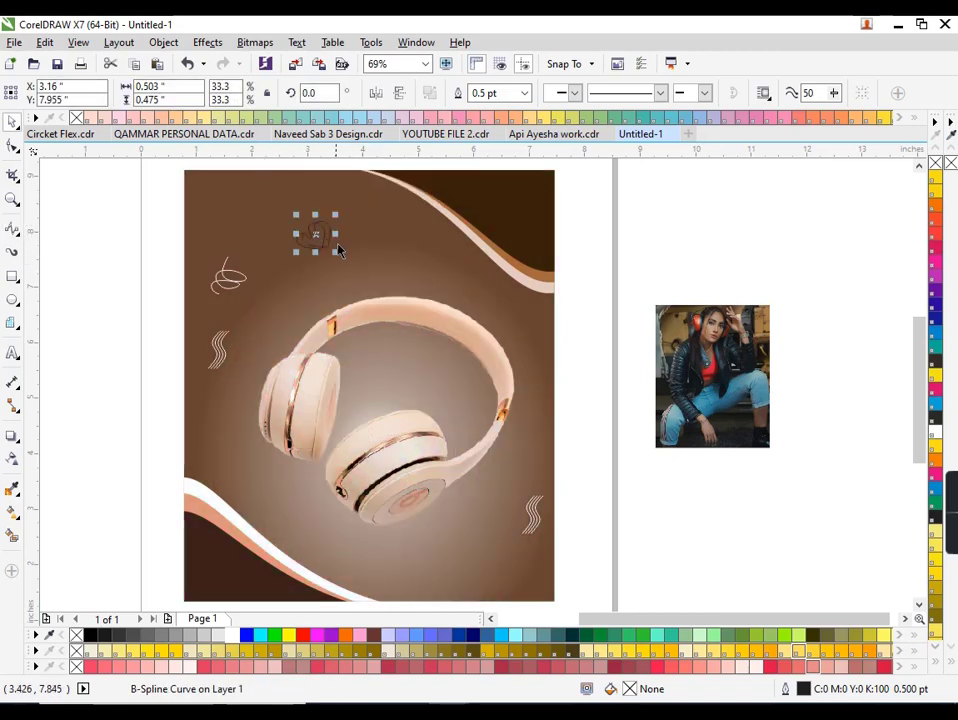
left_click_drag(282, 207, 345, 262)
right_click(232, 636)
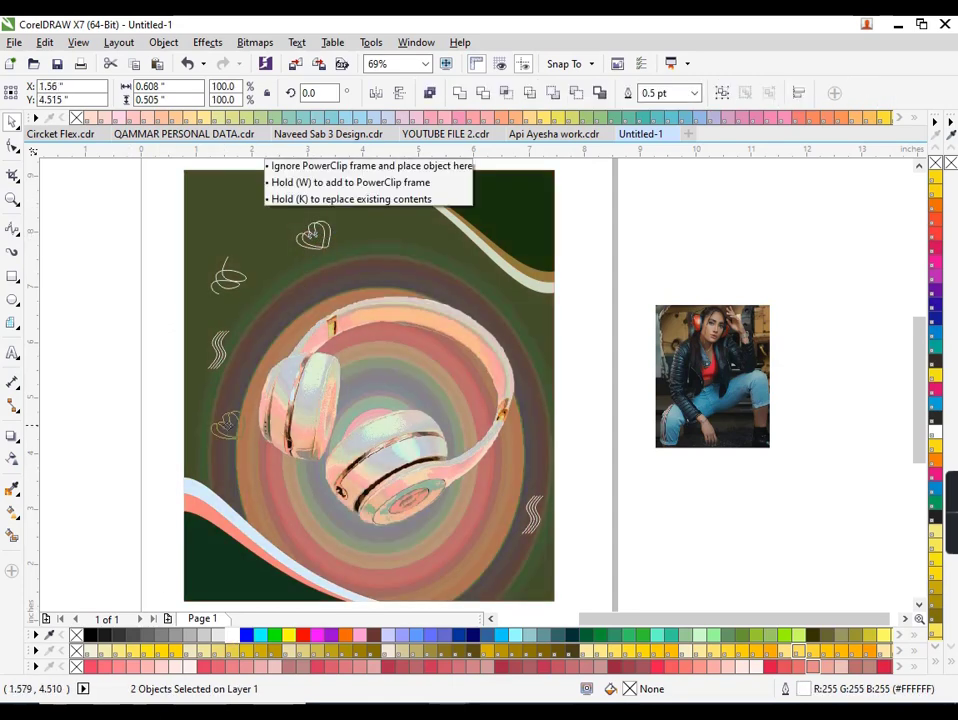
mouse_move(313, 234)
left_mouse_down()
mouse_move(228, 425)
mouse_move(255, 421)
left_mouse_up()
key("F5")
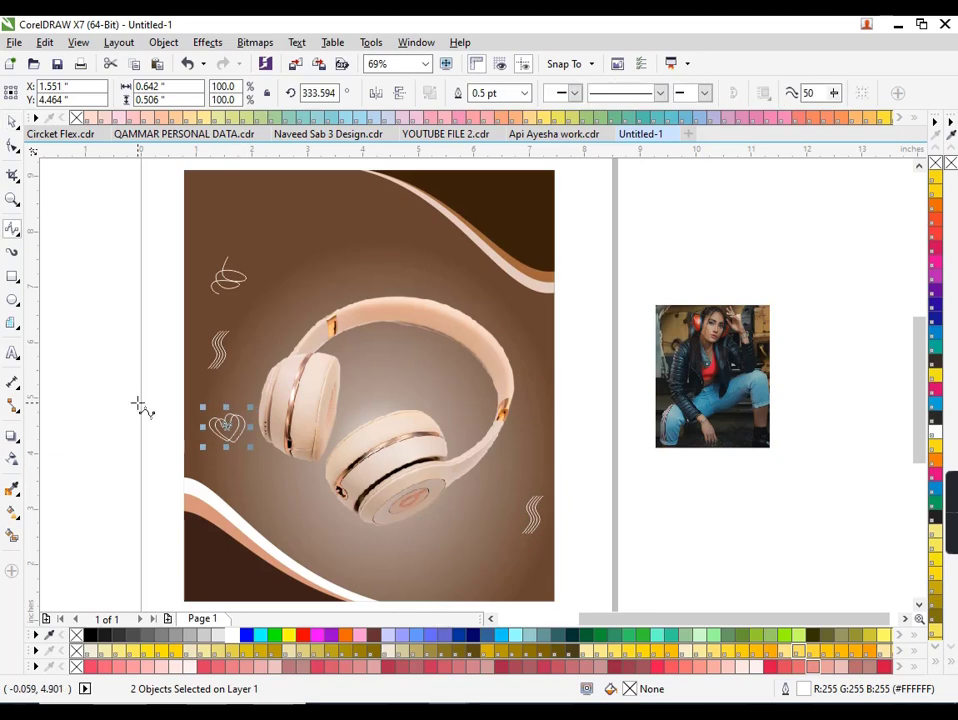
Nudge the heart doodle slightly and make it narrower.
left_click(12, 121)
key("Escape")
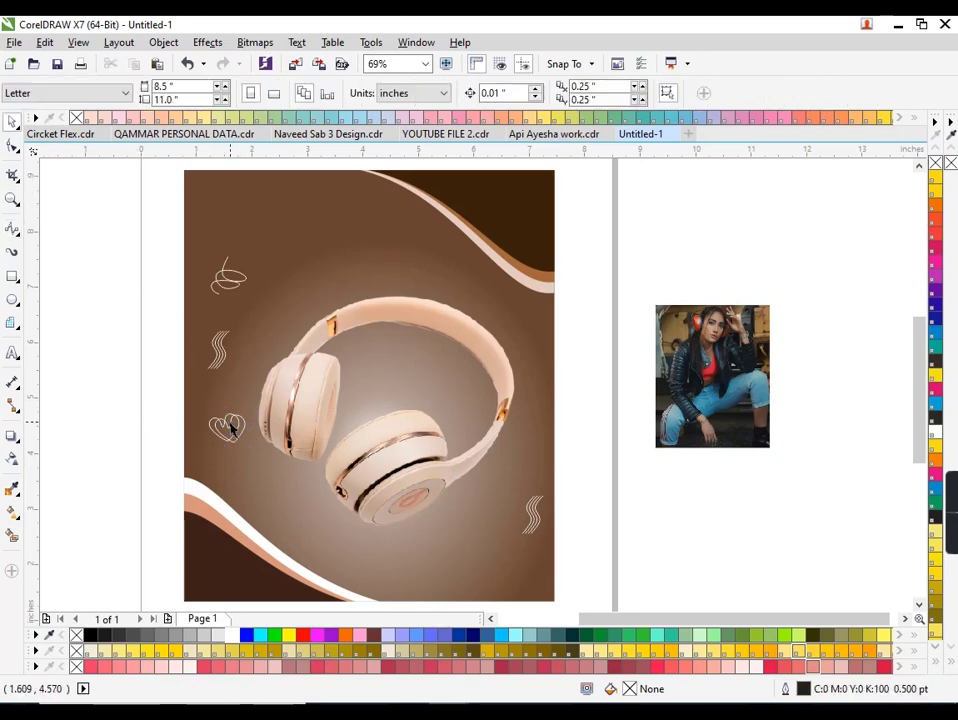
scroll(232, 428, "up", 3)
left_click(242, 452)
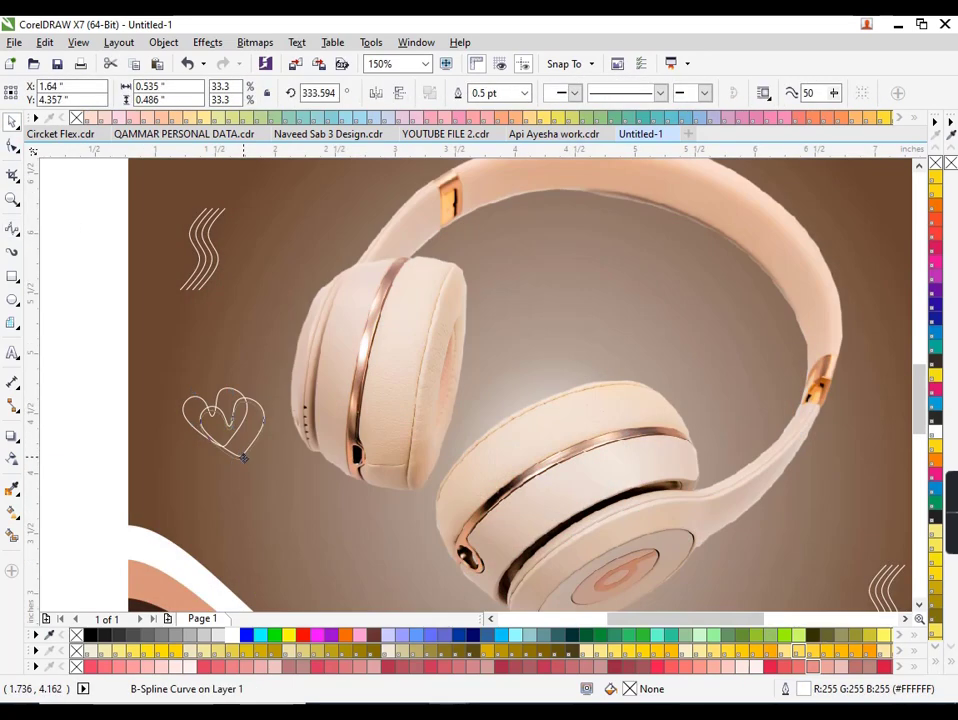
mouse_move(243, 457)
left_mouse_down()
mouse_move(241, 436)
mouse_move(222, 425)
left_mouse_up()
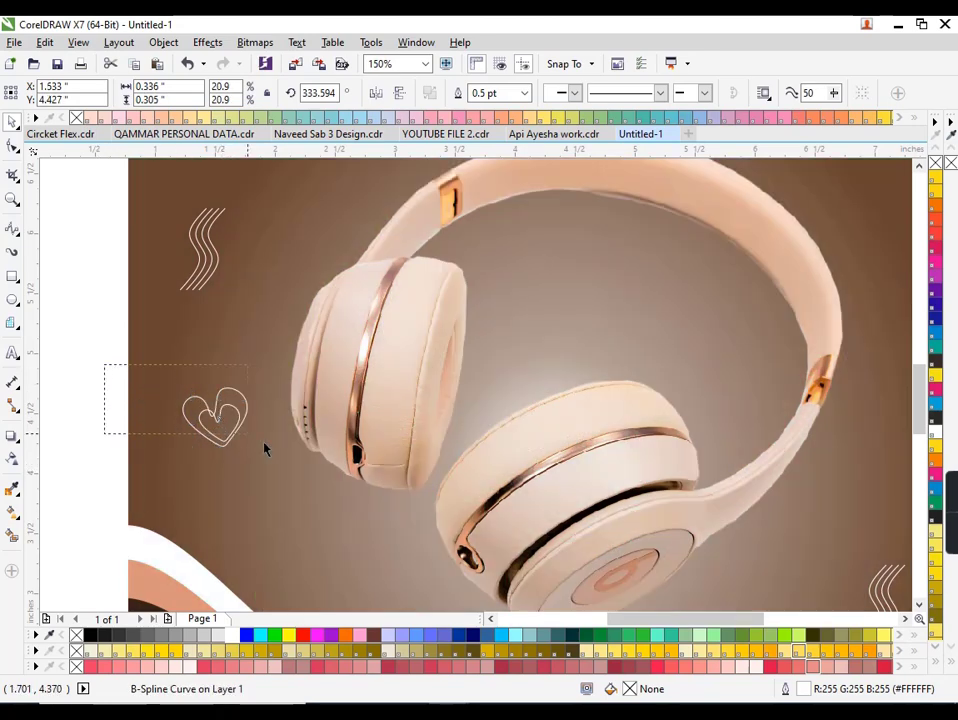
mouse_move(105, 357)
left_mouse_down()
mouse_move(262, 445)
mouse_move(240, 430)
mouse_move(232, 440)
left_mouse_up()
scroll(201, 432, "down", 3)
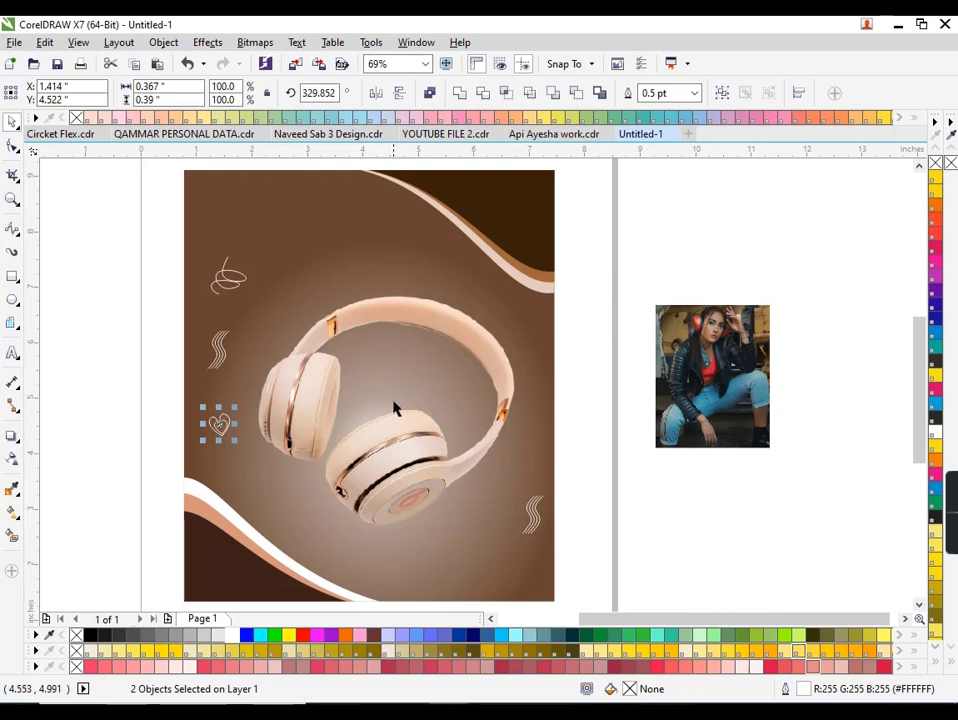
Draw a tiny skin-tone circle with no outline beside the headphone band.
left_click(12, 299)
mouse_move(265, 501)
left_mouse_down()
mouse_move(272, 508)
mouse_move(539, 329)
left_mouse_up()
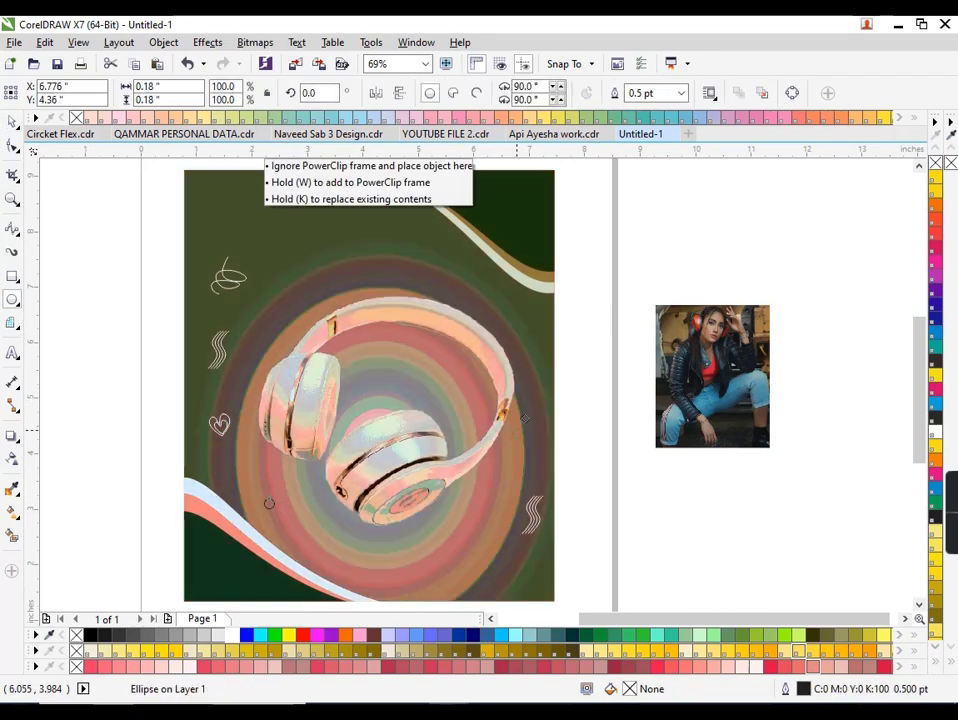
scroll(539, 329, "up", 3)
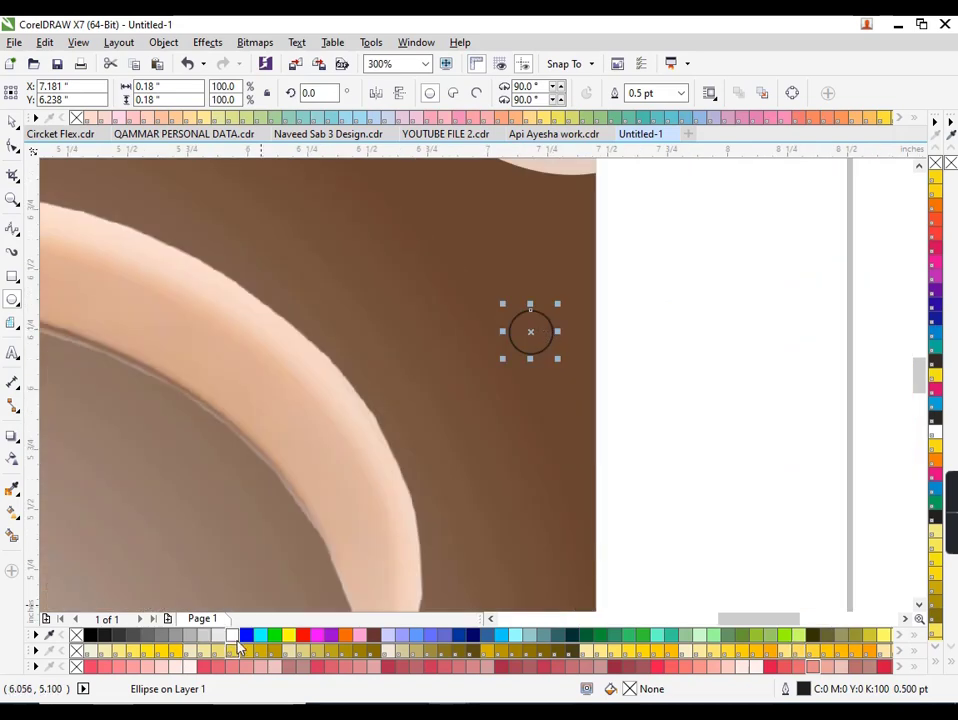
left_click(362, 498)
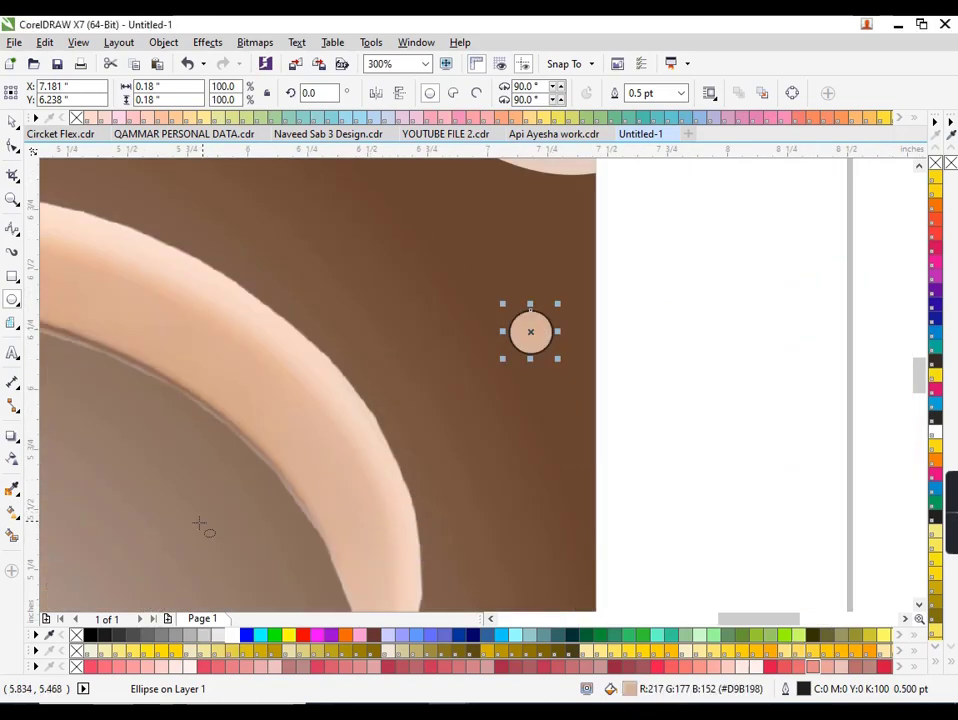
right_click(77, 635)
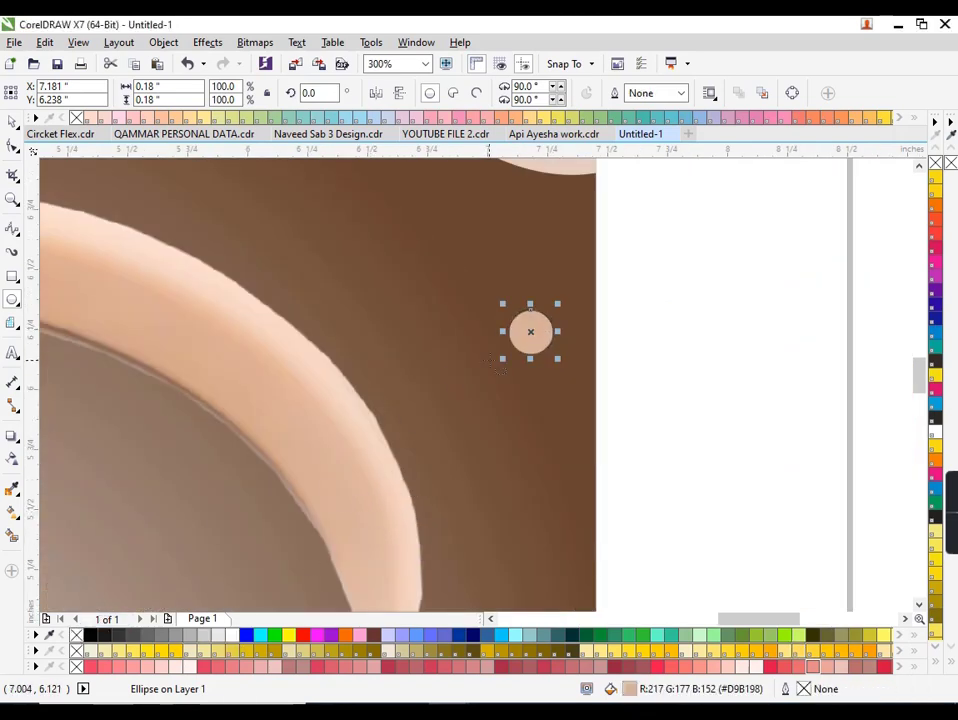
scroll(527, 341, "down", 2)
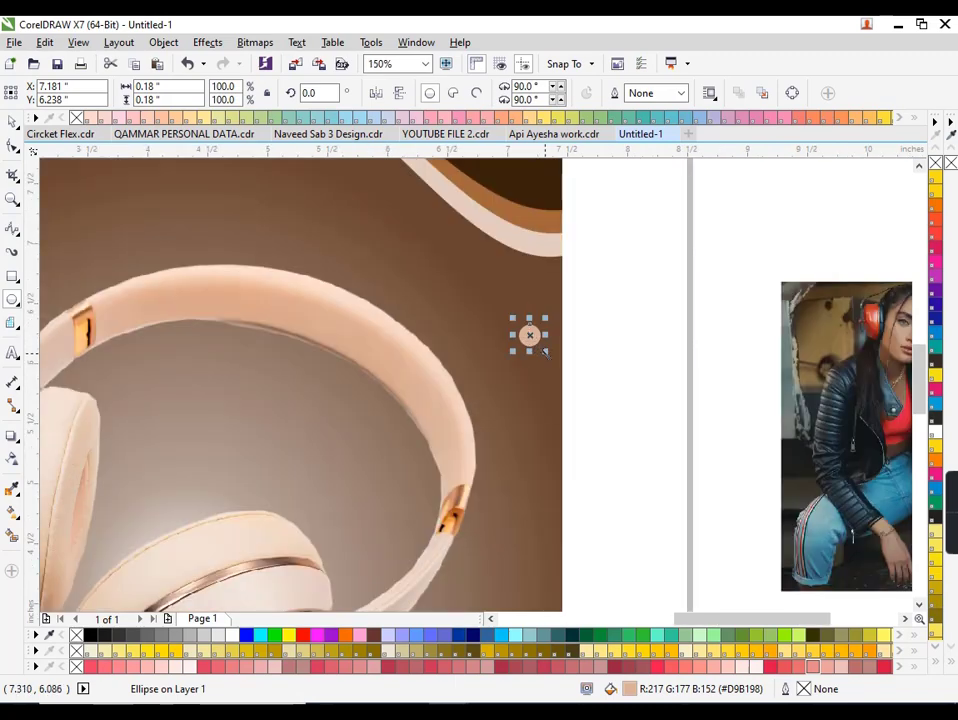
left_click_drag(544, 352, 540, 348)
Fade the circle with a gradient transparency.
left_click(13, 484)
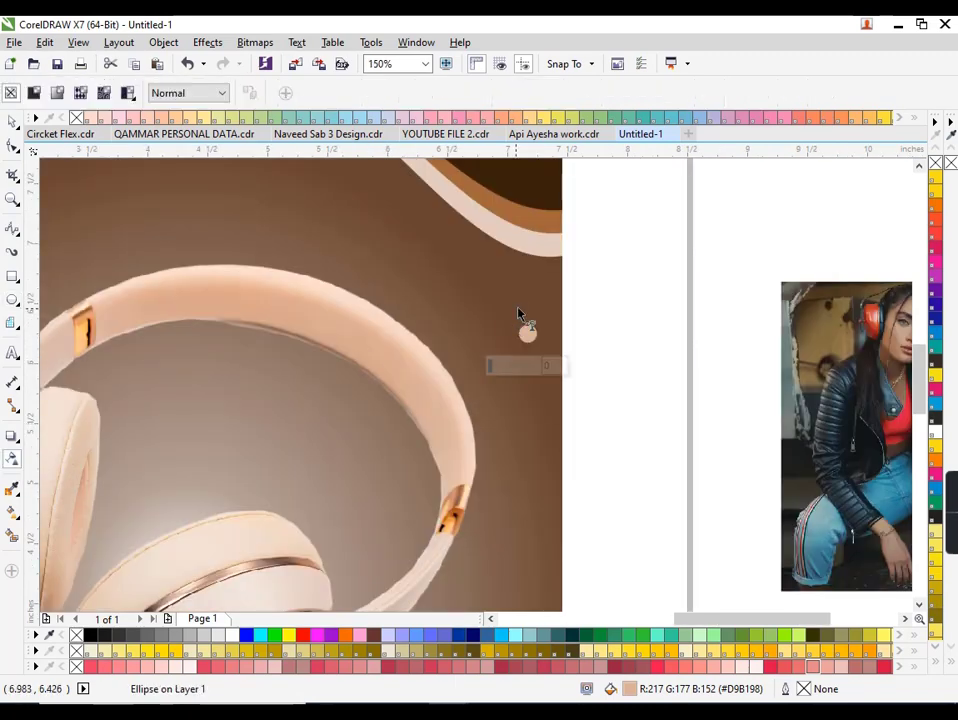
left_click_drag(532, 274, 528, 332)
key("space")
key("space")
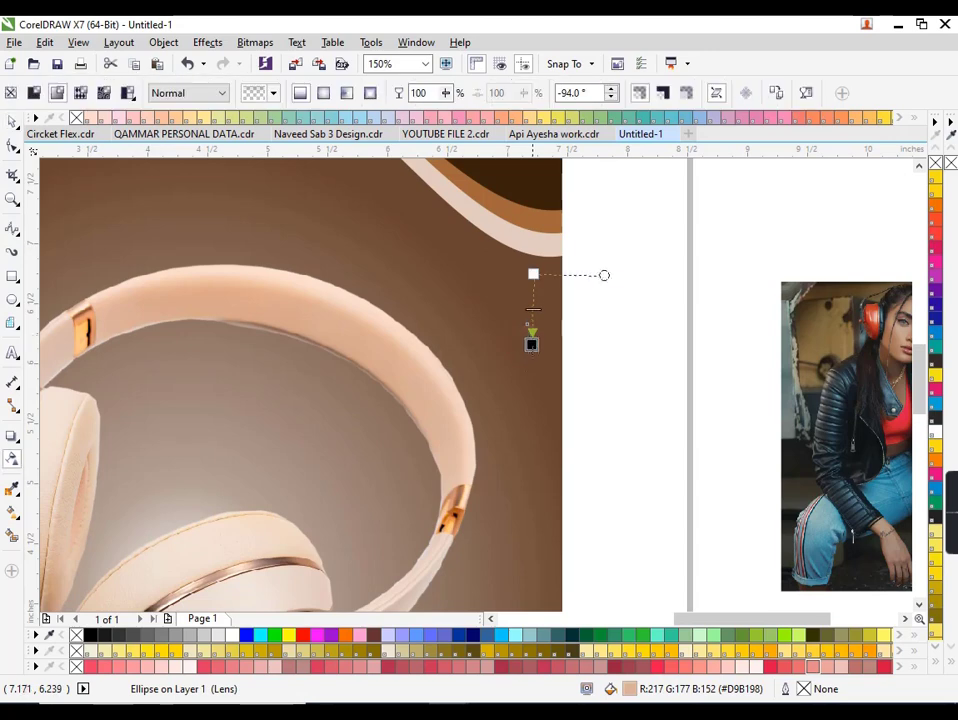
left_click(530, 402)
key("space")
Duplicate the circle downward into a thin column, then add a second column beside it.
left_click_drag(527, 333, 528, 357)
key("ctrl+d")
key("ctrl+d")
key("ctrl+d")
key("ctrl+d")
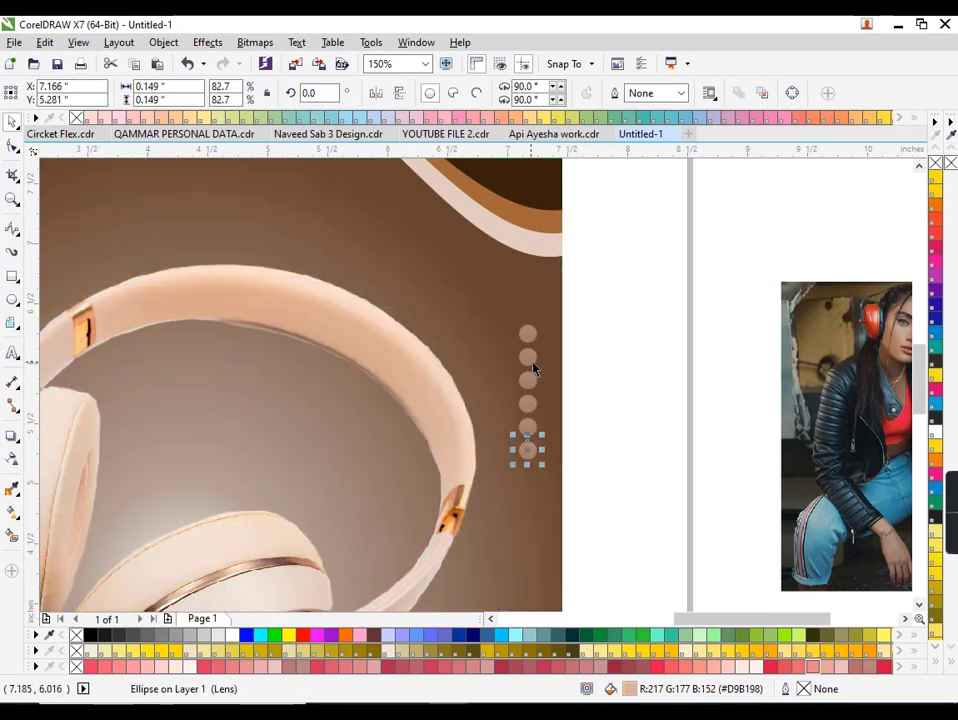
mouse_move(550, 475)
left_mouse_down()
mouse_move(505, 312)
mouse_move(536, 399)
mouse_move(537, 360)
left_mouse_up()
left_click(592, 295)
left_click_drag(500, 305, 562, 428)
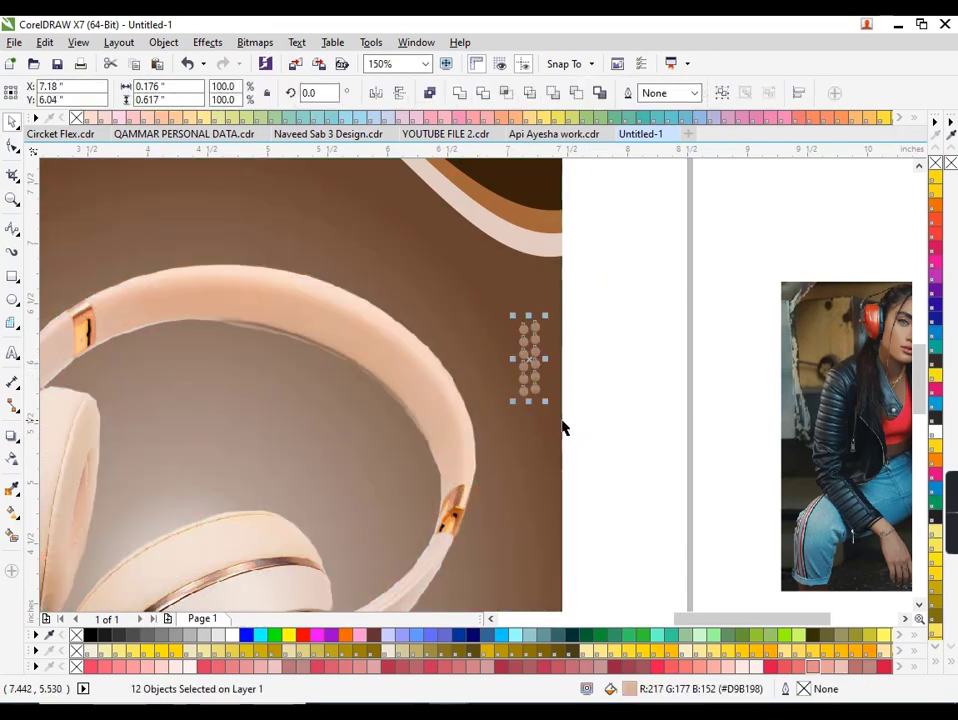
scroll(600, 418, "up", 3)
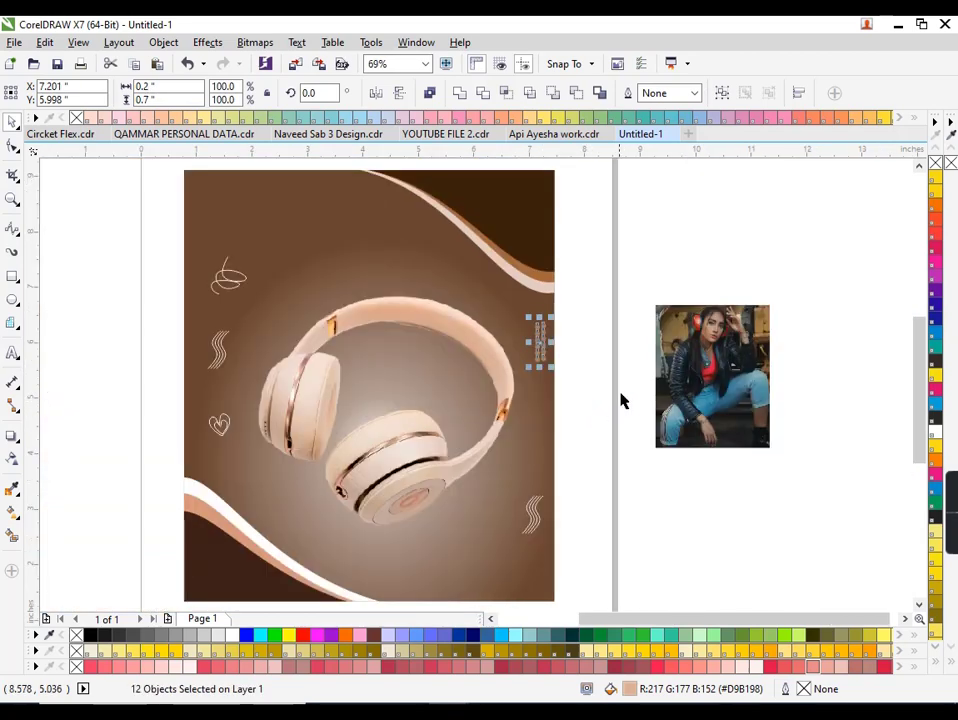
left_click(594, 343)
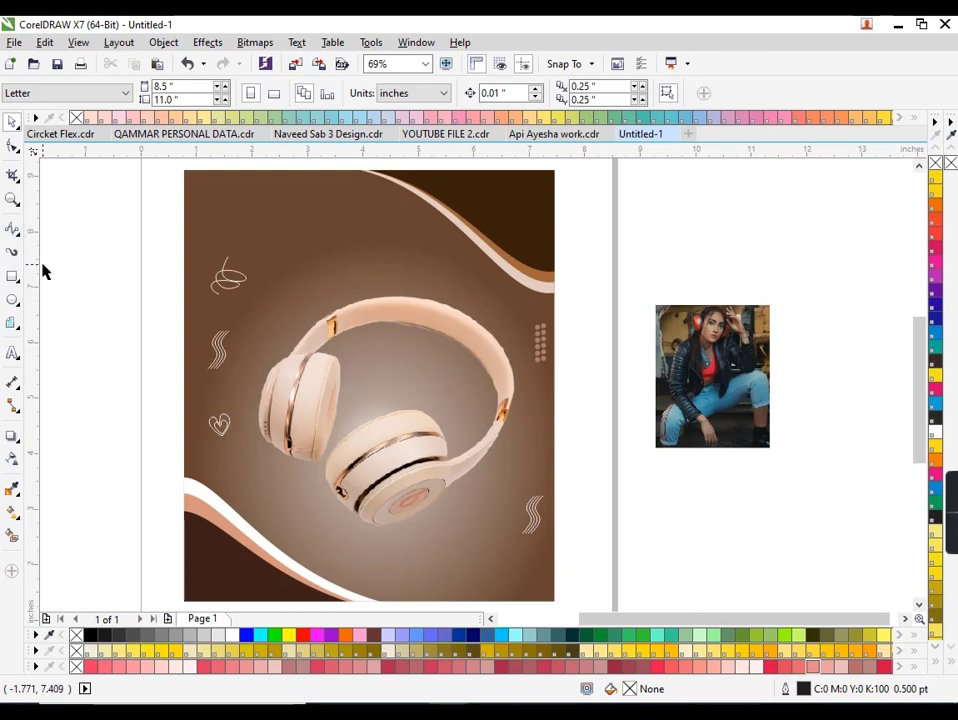
Type the HEADPHONE title above the headphones.
left_click(13, 353)
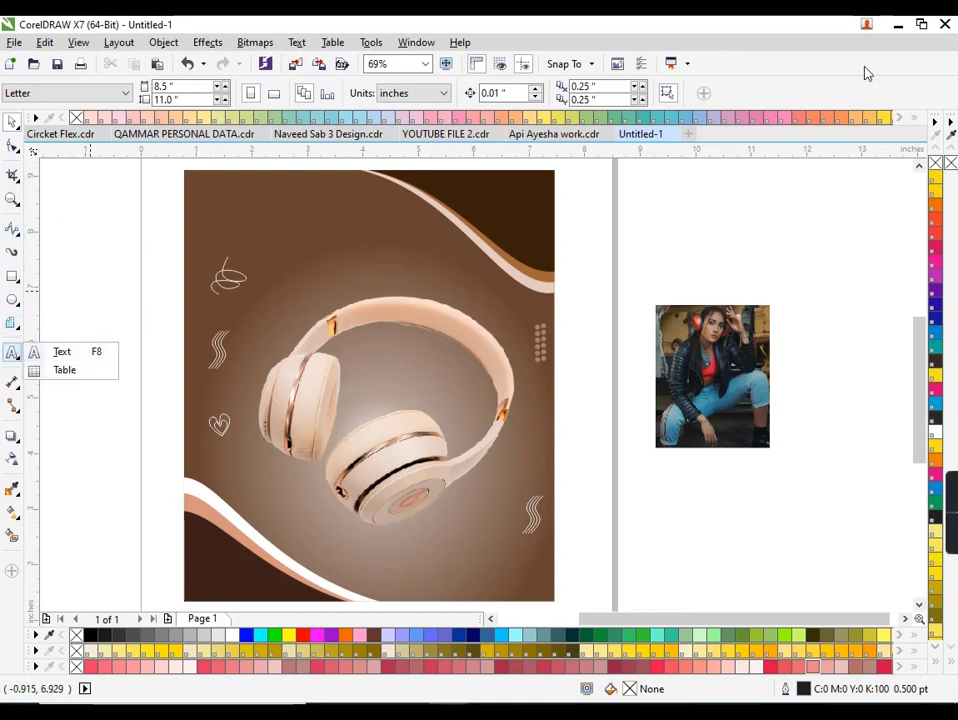
left_click(62, 352)
left_click(289, 260)
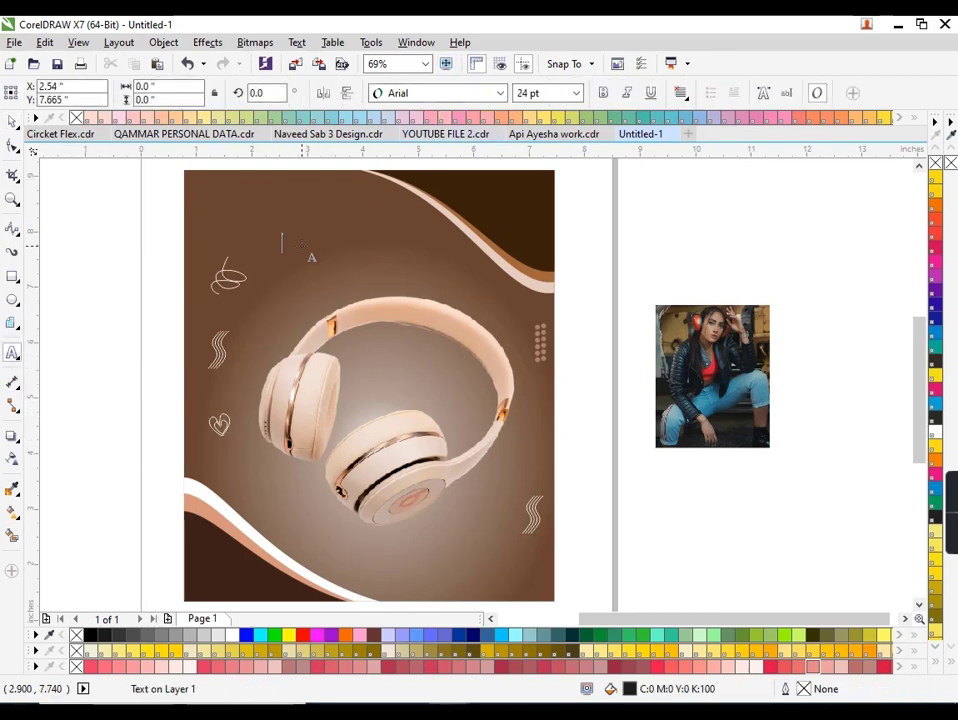
type("he")
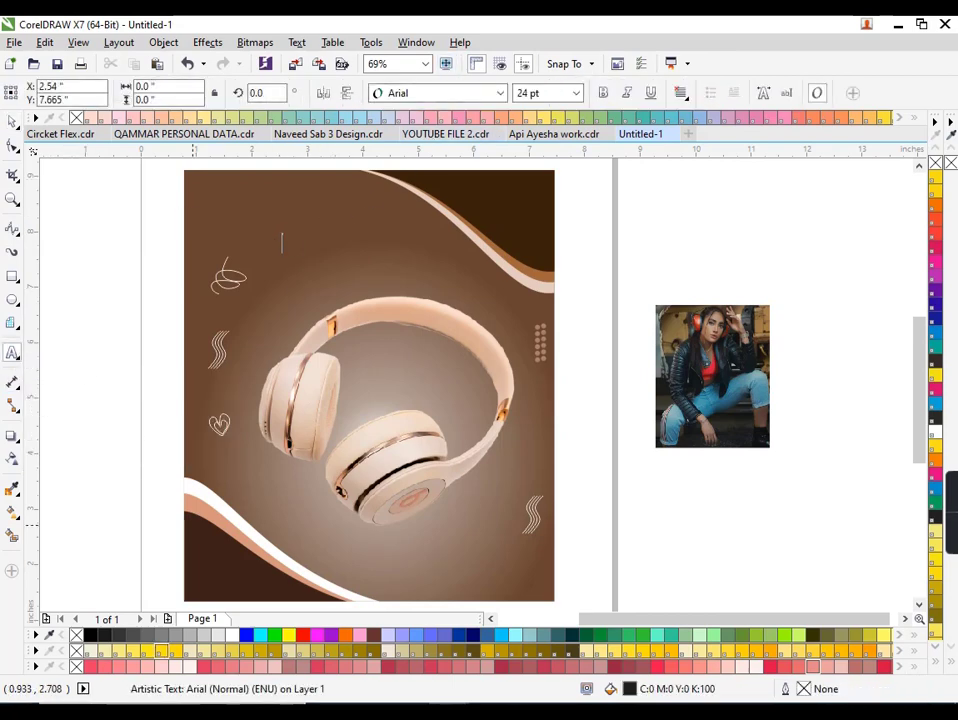
type("HEADPHON")
type("E")
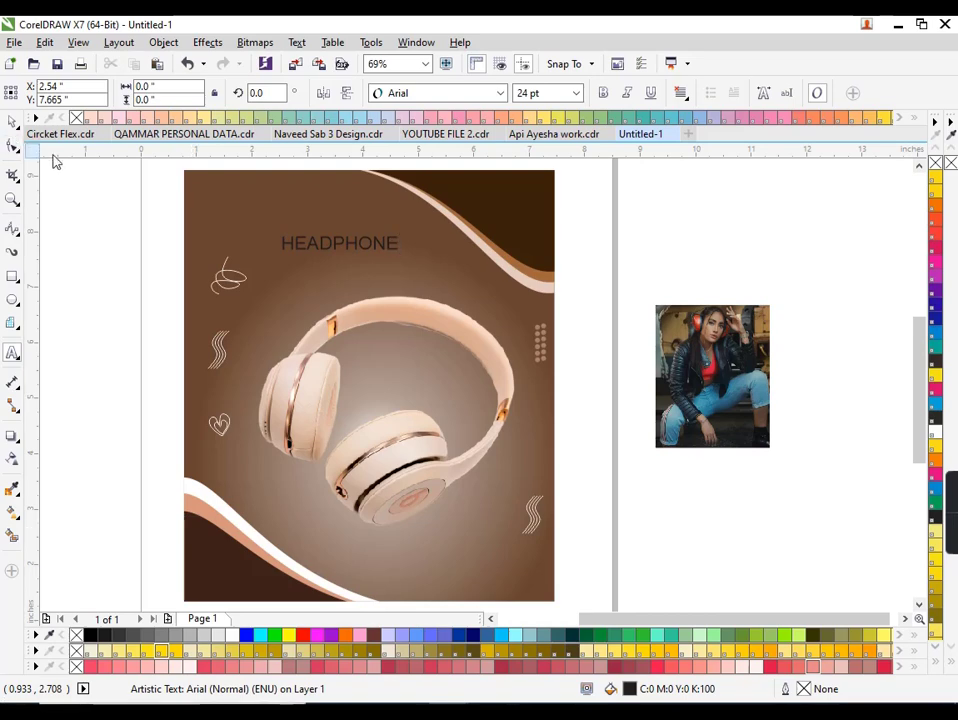
Enlarge the HEADPHONE text and move the scribble down by the lower-left wave.
left_click(12, 120)
left_click_drag(401, 257, 436, 290)
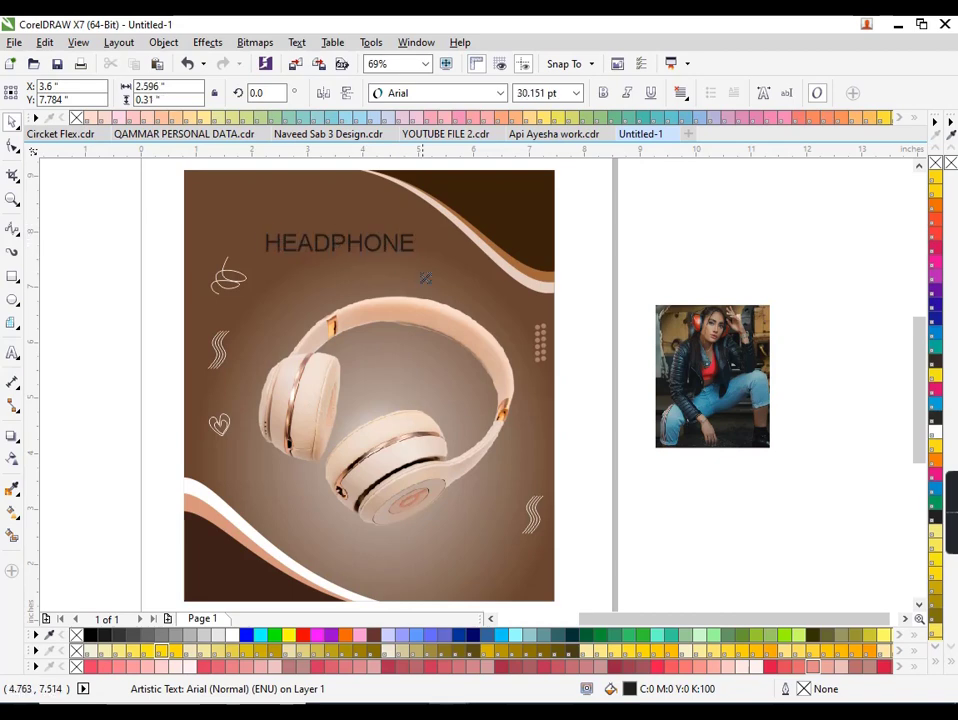
mouse_move(237, 284)
left_mouse_down()
mouse_move(275, 510)
mouse_move(285, 497)
left_mouse_up()
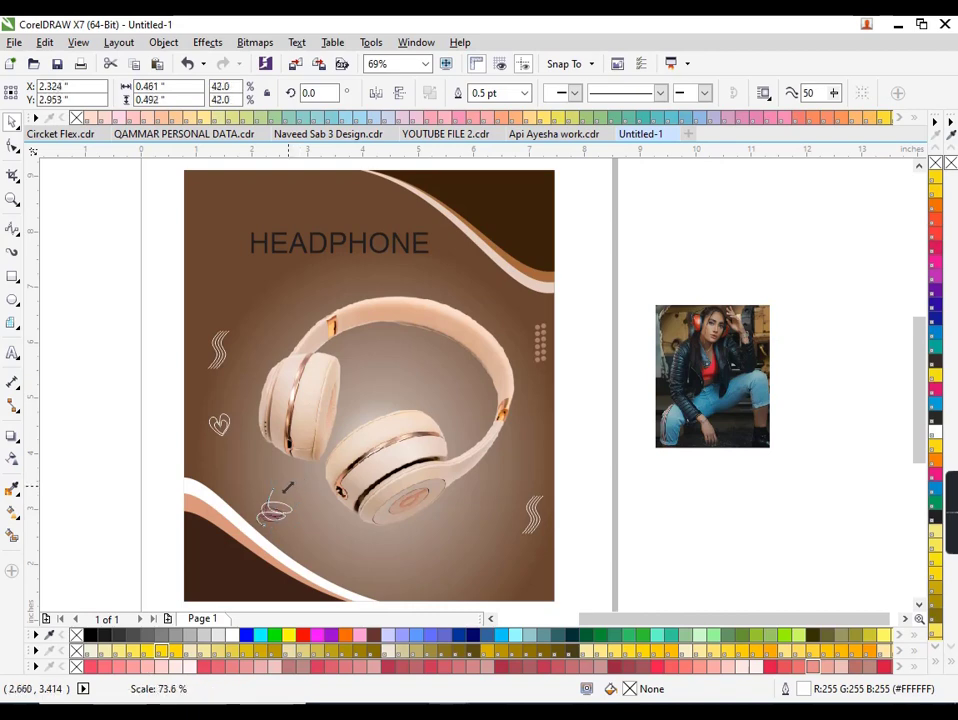
Make the HEADPHONE title bold and enlarge it.
left_click(337, 238)
left_click(603, 92)
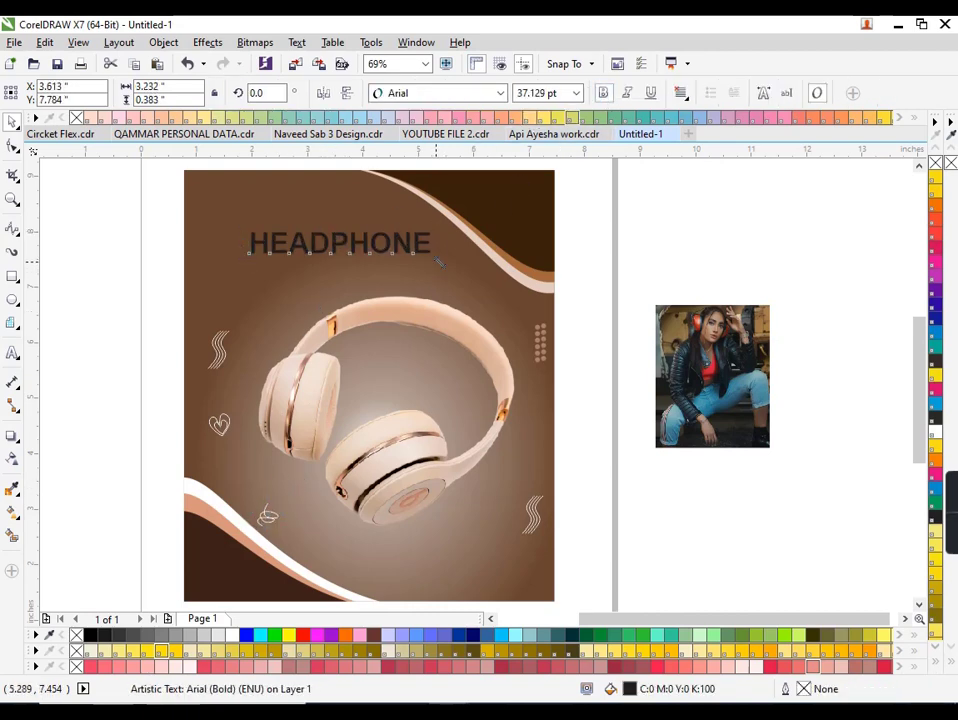
left_click_drag(437, 258, 460, 274)
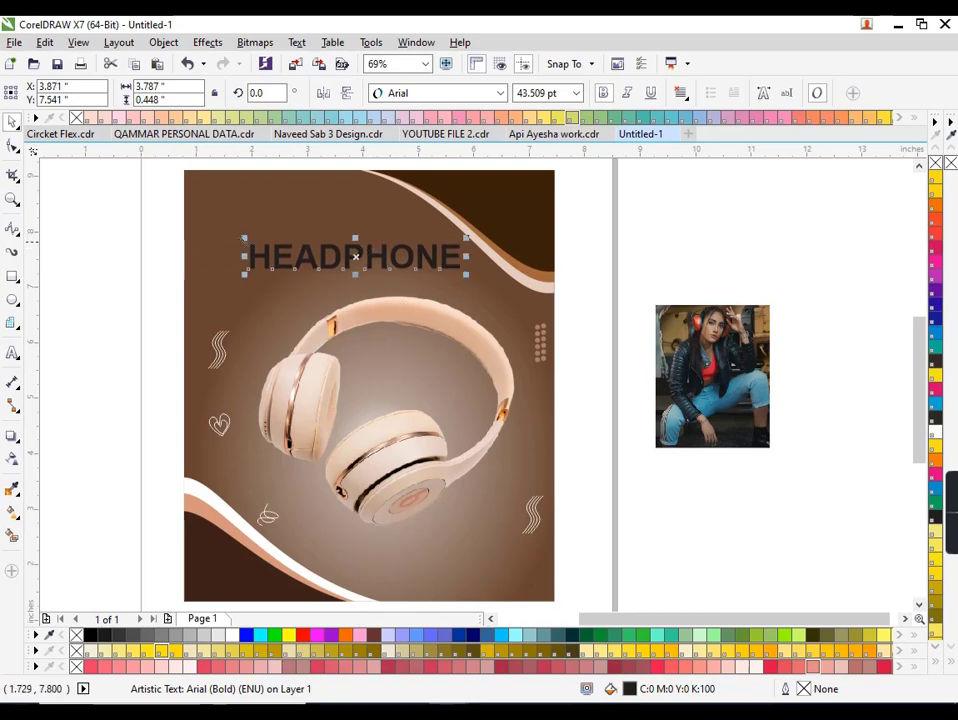
left_click_drag(244, 238, 236, 235)
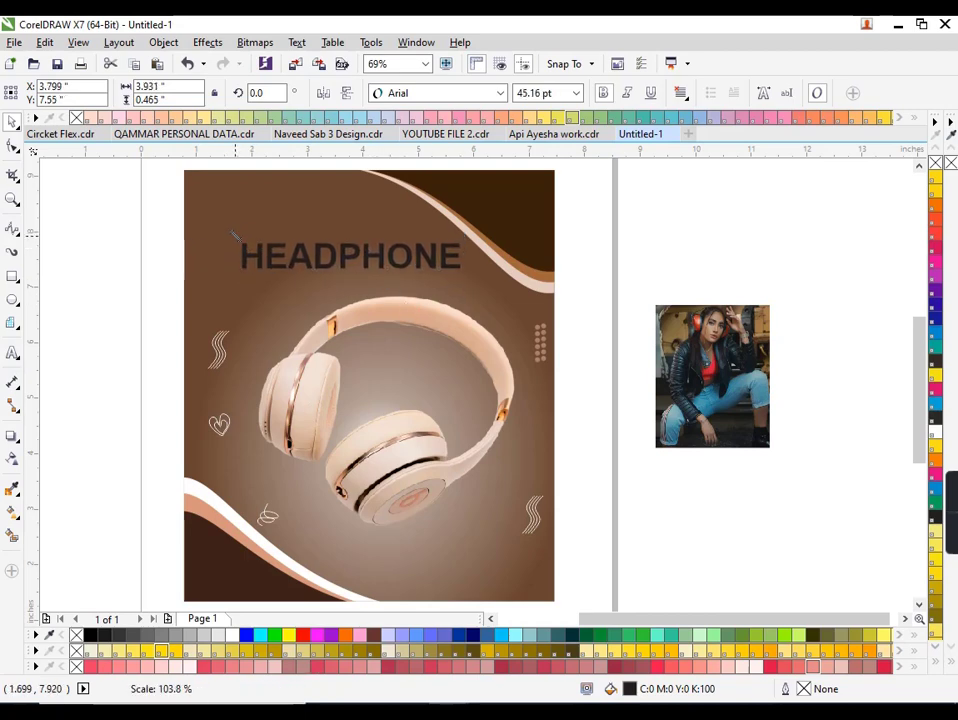
left_click_drag(584, 308, 524, 380)
left_click(580, 331)
Colour the HEADPHONE title white and shrink it back slightly.
left_click(412, 268)
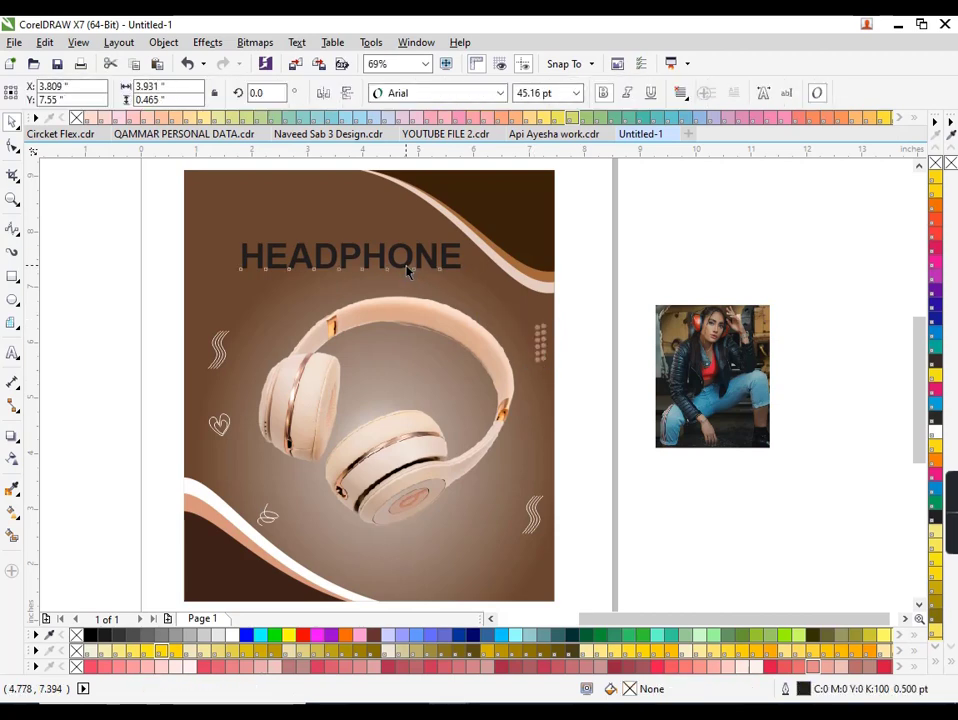
left_click(224, 635)
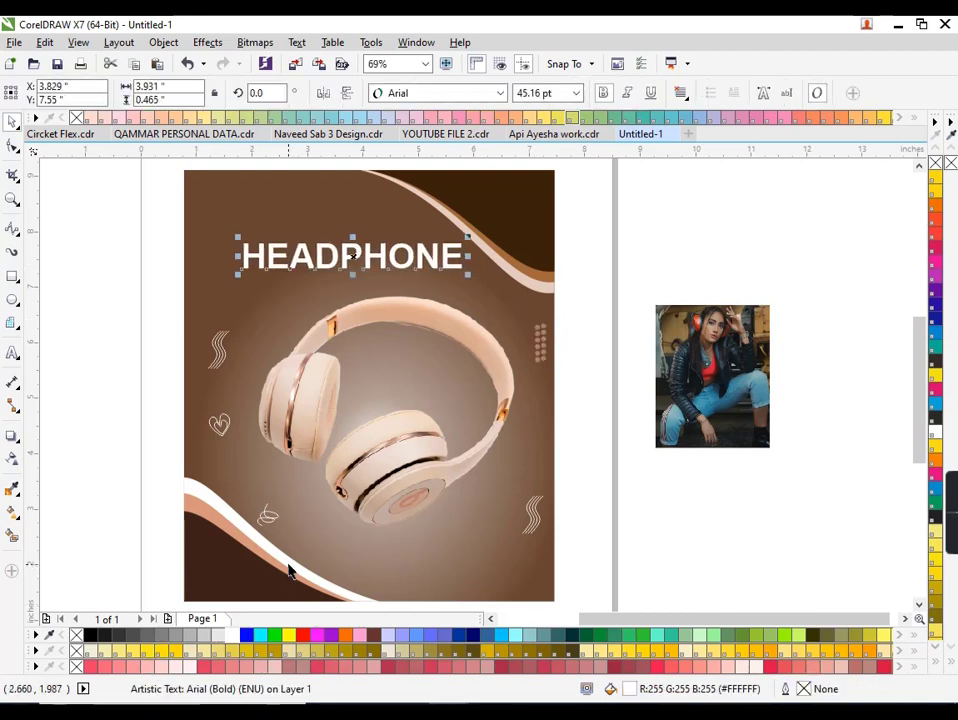
left_click(124, 312)
left_click(274, 269)
left_click_drag(239, 273, 249, 281)
Scale the headphone photo slightly smaller.
left_click(411, 305)
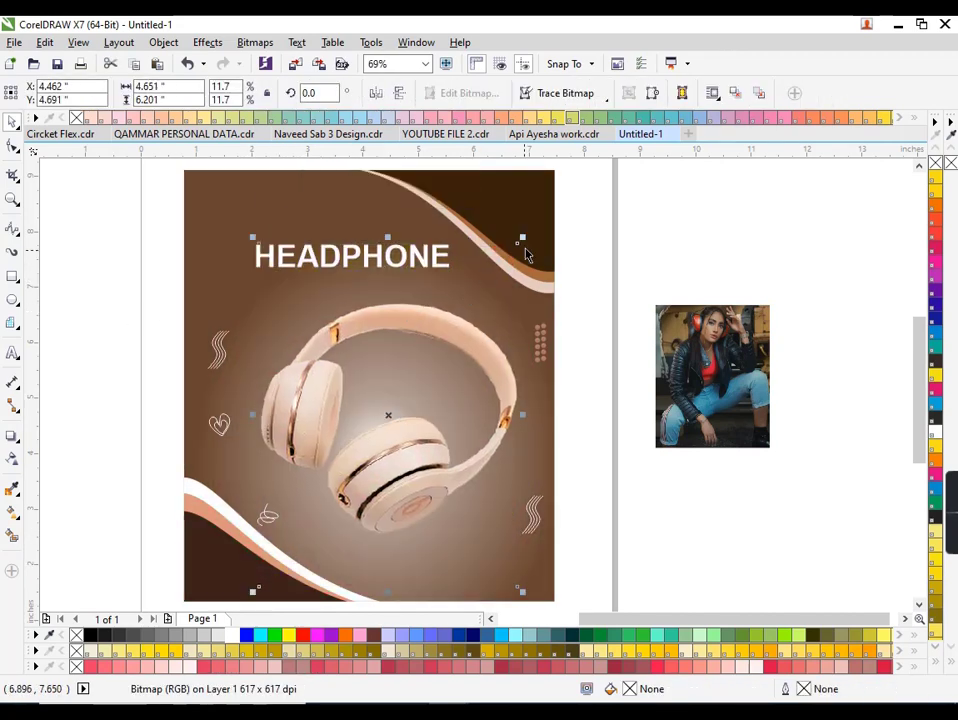
mouse_move(524, 252)
left_mouse_down()
mouse_move(516, 239)
mouse_move(482, 276)
left_mouse_up()
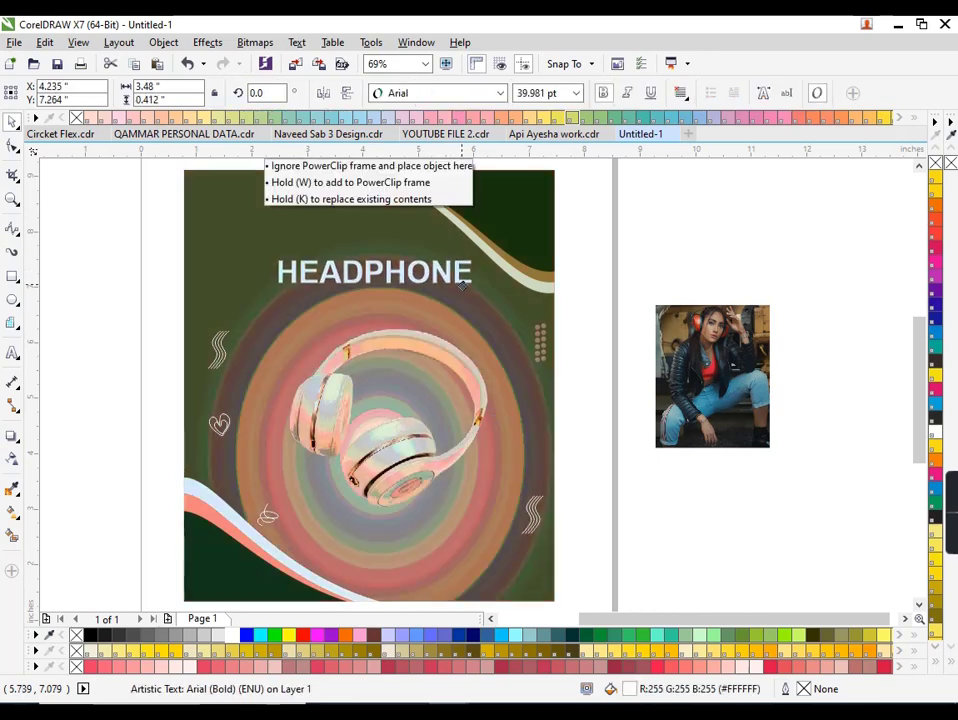
left_click(624, 287)
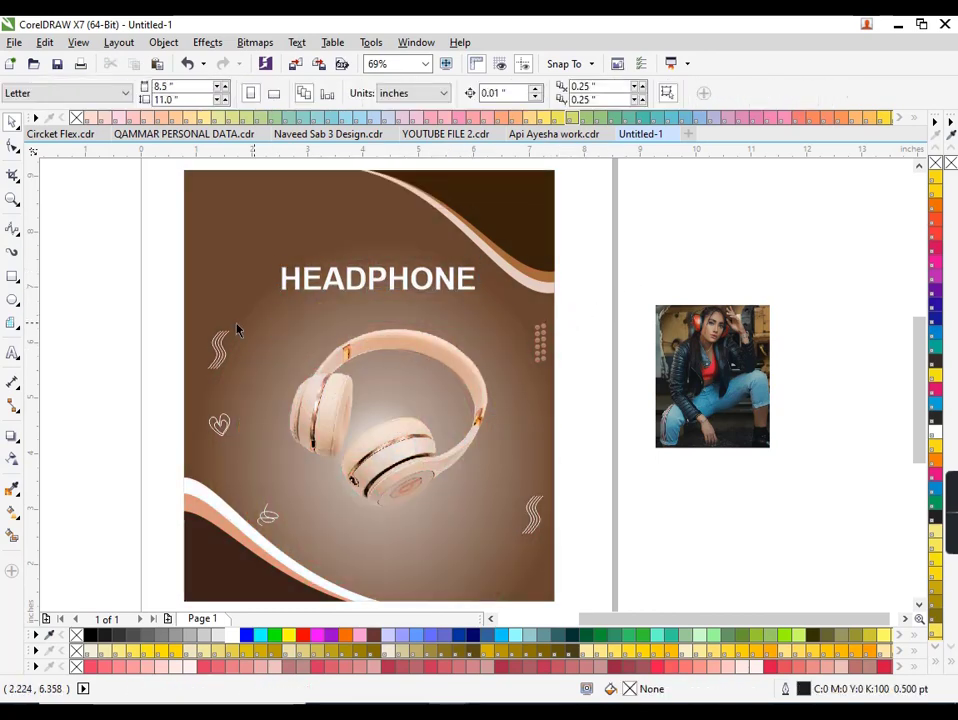
Draw a tiny circle at the page's top-left corner in the headphone band's peach colour.
left_click(12, 299)
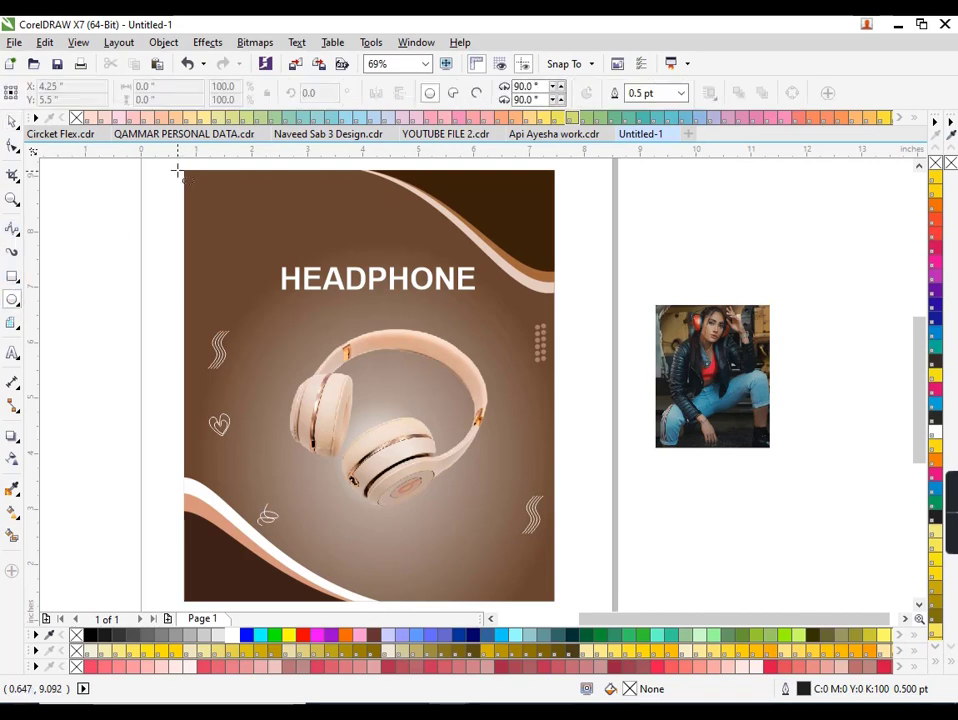
scroll(177, 172, "up", 3)
left_click_drag(192, 181, 208, 197)
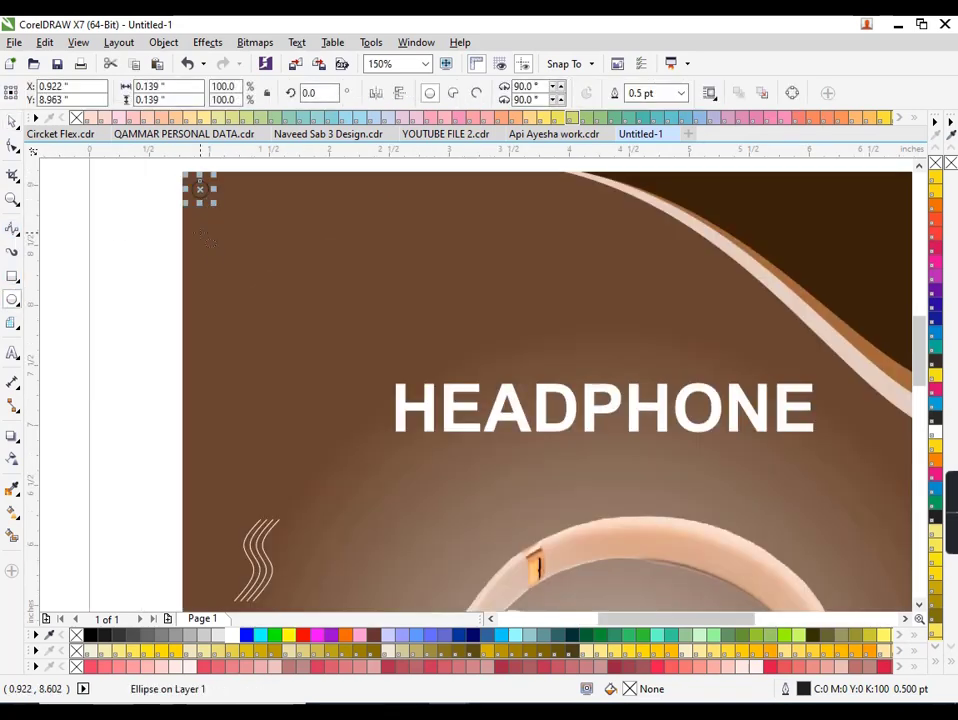
key("i")
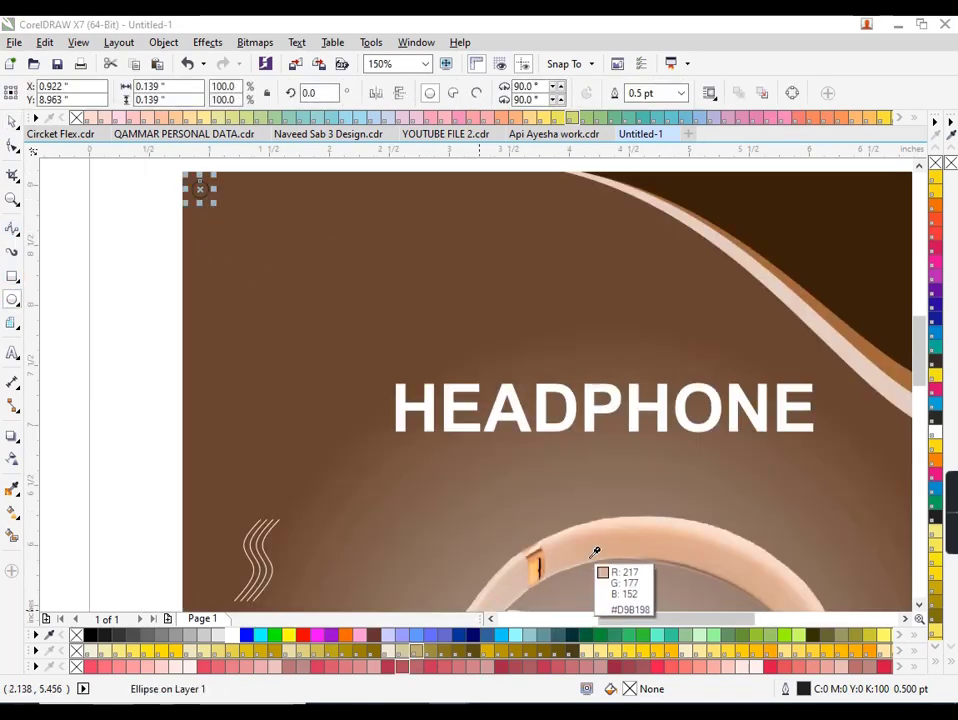
left_click(580, 553)
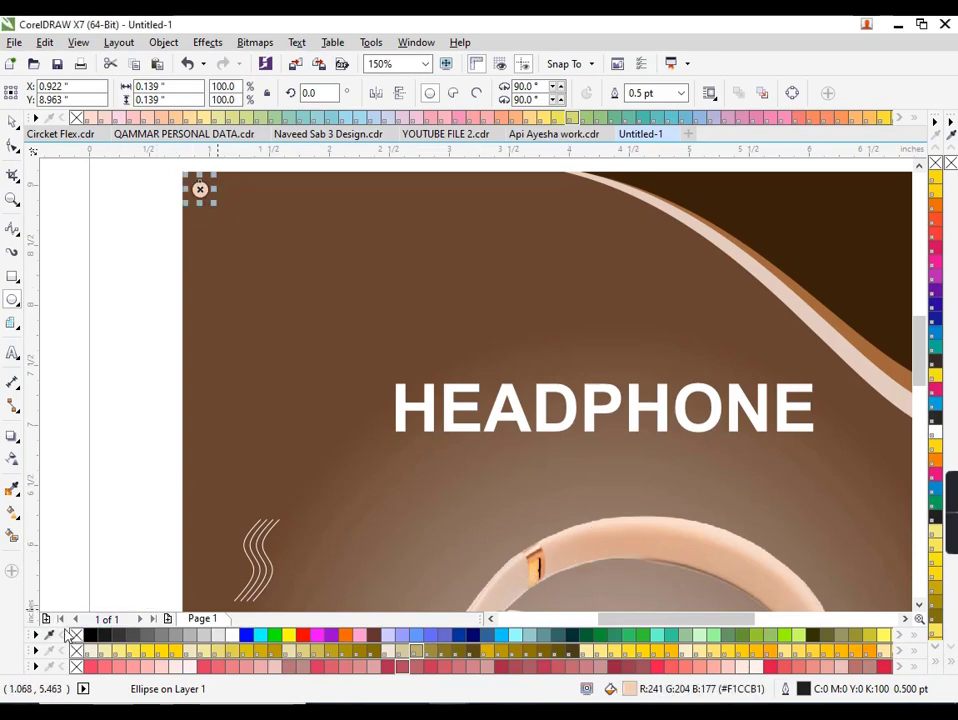
Remove the dot's outline and fade it with a linear transparency.
right_click(76, 641)
left_click(12, 120)
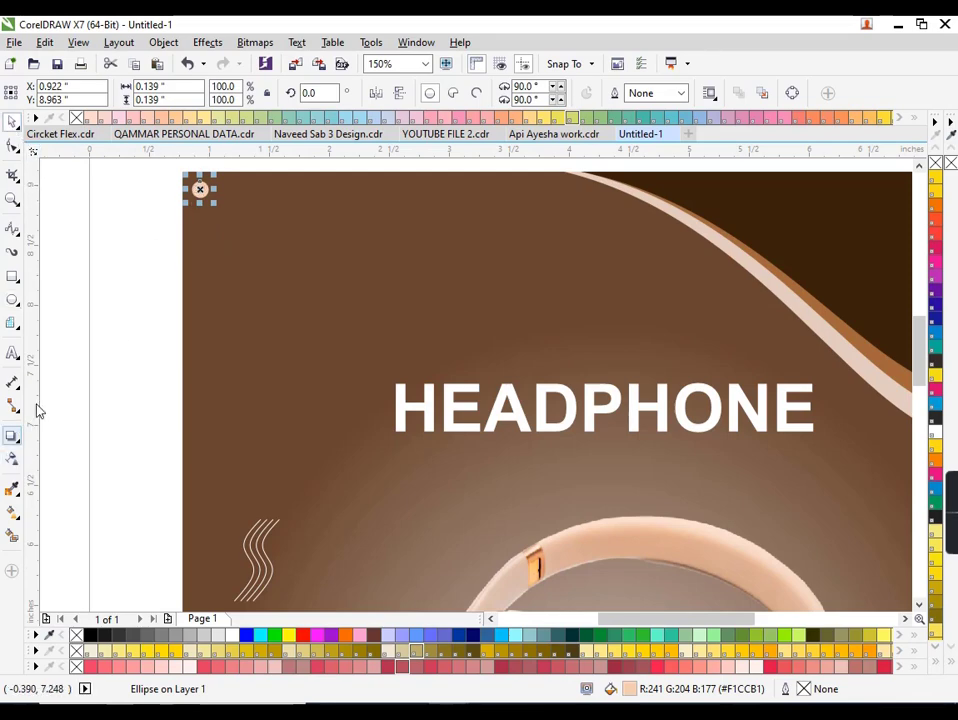
left_click(12, 458)
left_click_drag(188, 184, 207, 214)
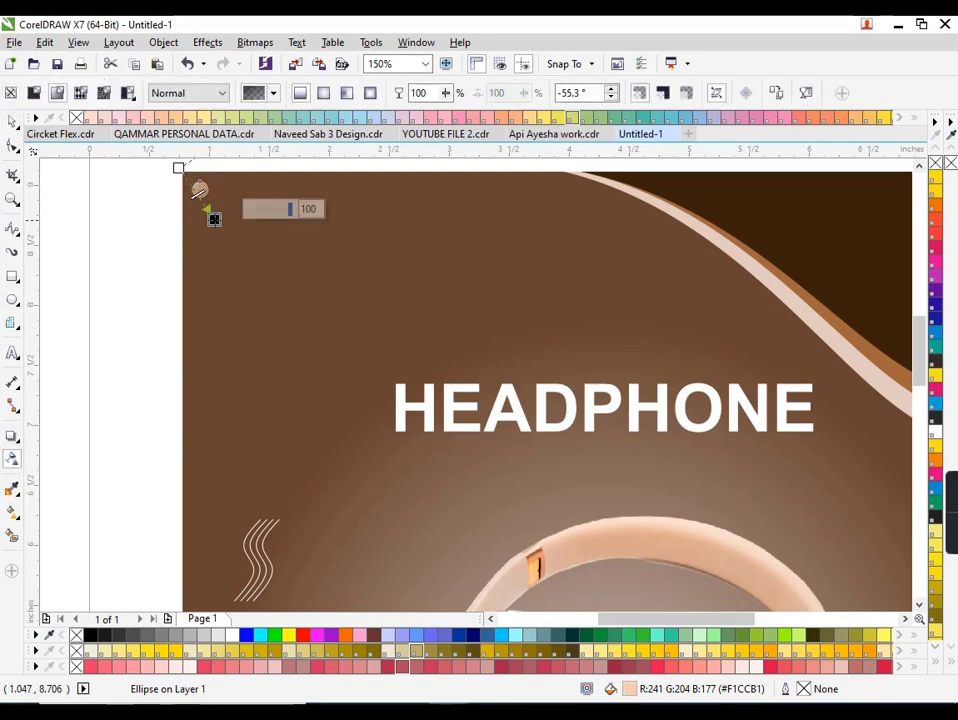
key("space")
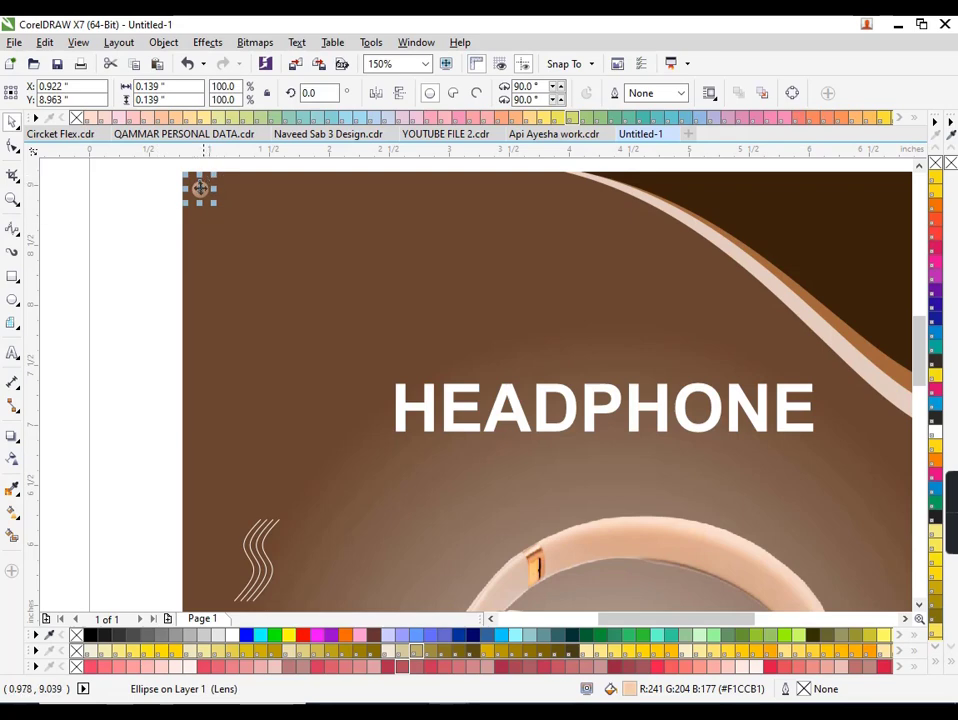
Repeat the dot downward with Ctrl+R into a nine-dot column, moved slightly lower.
left_click_drag(200, 188, 200, 212)
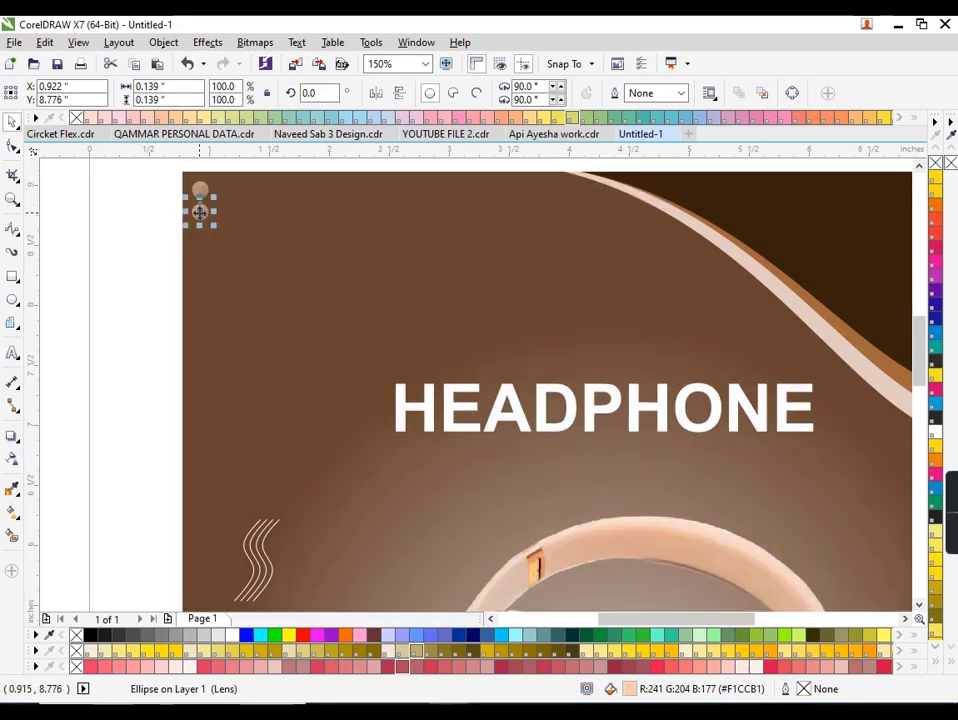
key("ctrl+r")
key("ctrl+r")
key("ctrl+r")
key("ctrl+r")
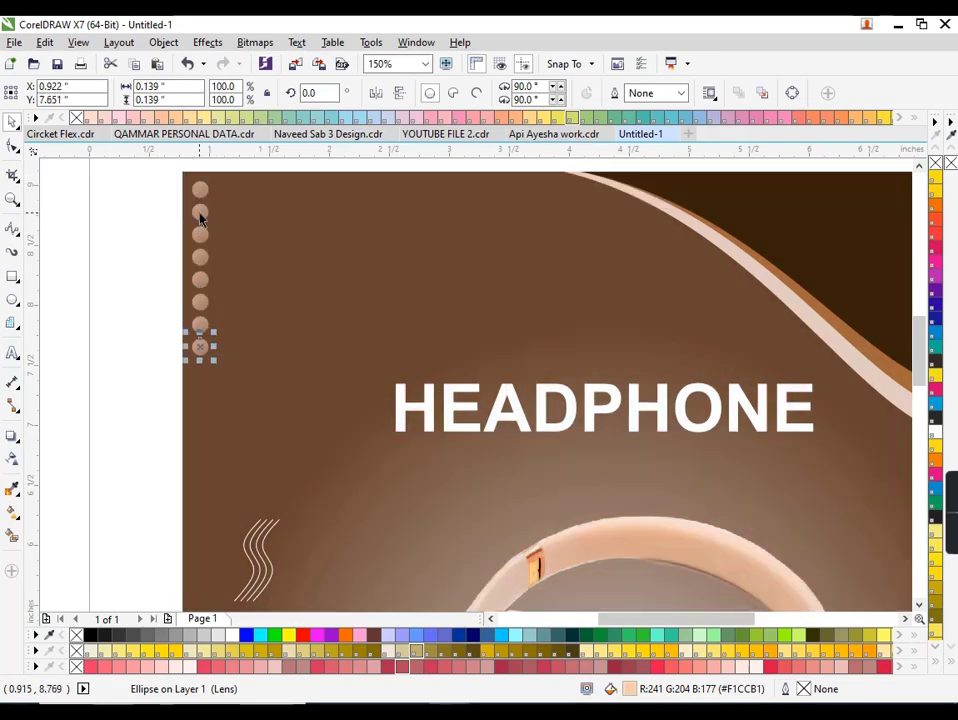
key("ctrl+r")
left_click_drag(154, 182, 259, 387)
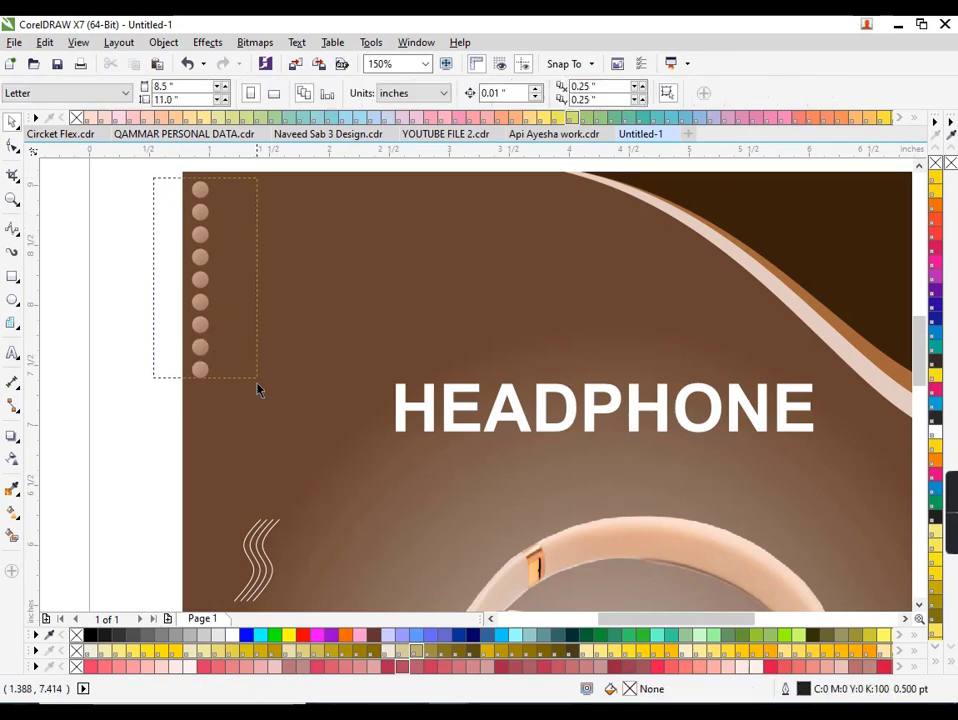
left_click_drag(199, 277, 202, 298)
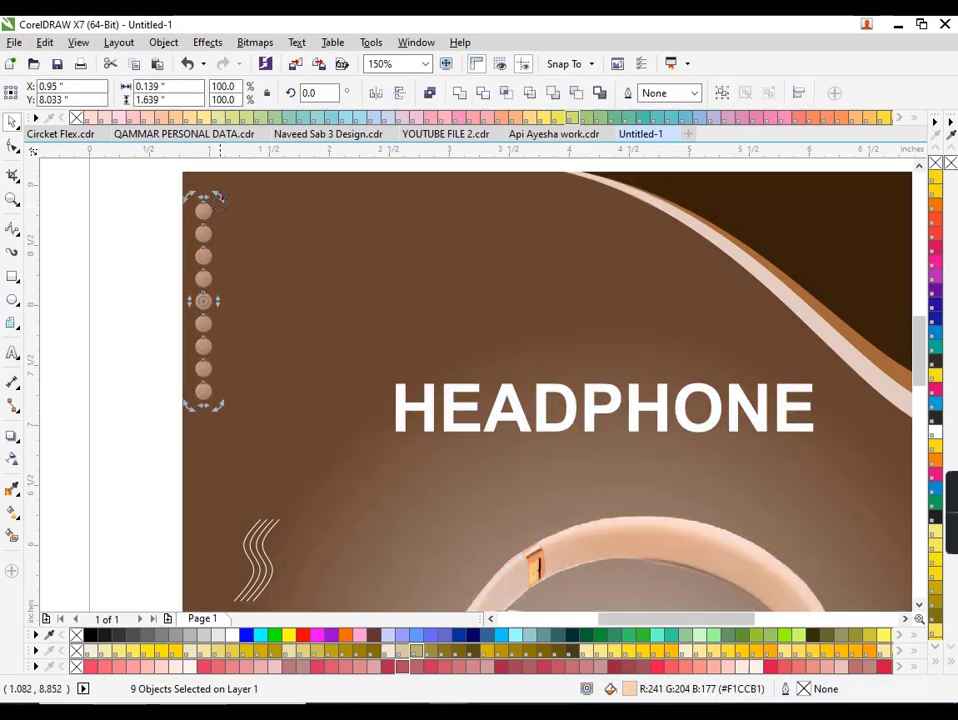
left_click_drag(220, 200, 241, 246)
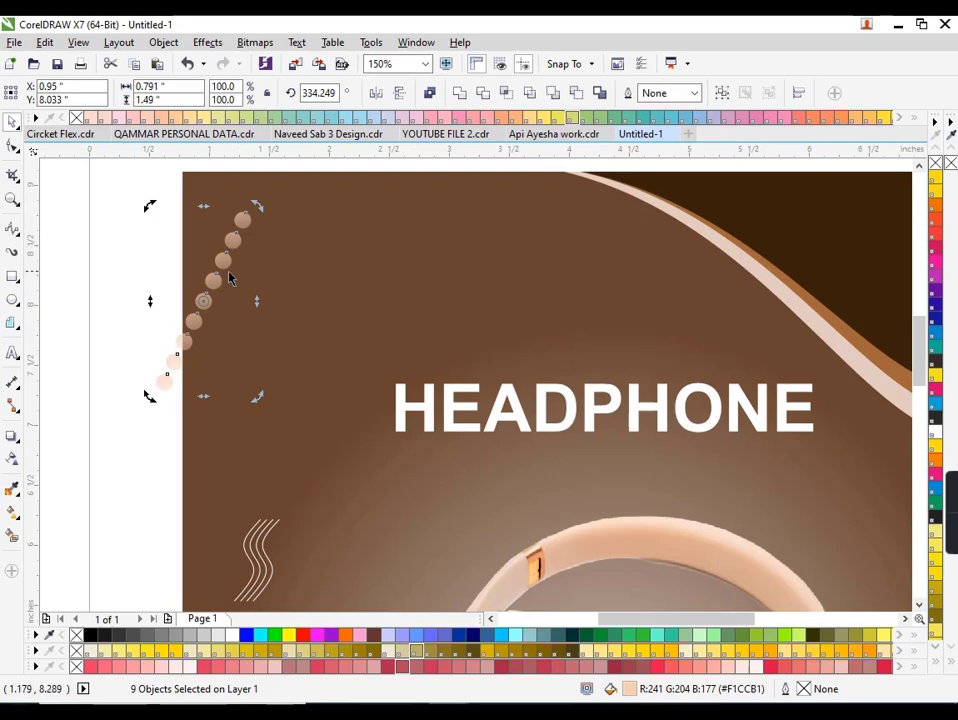
key("ctrl+z")
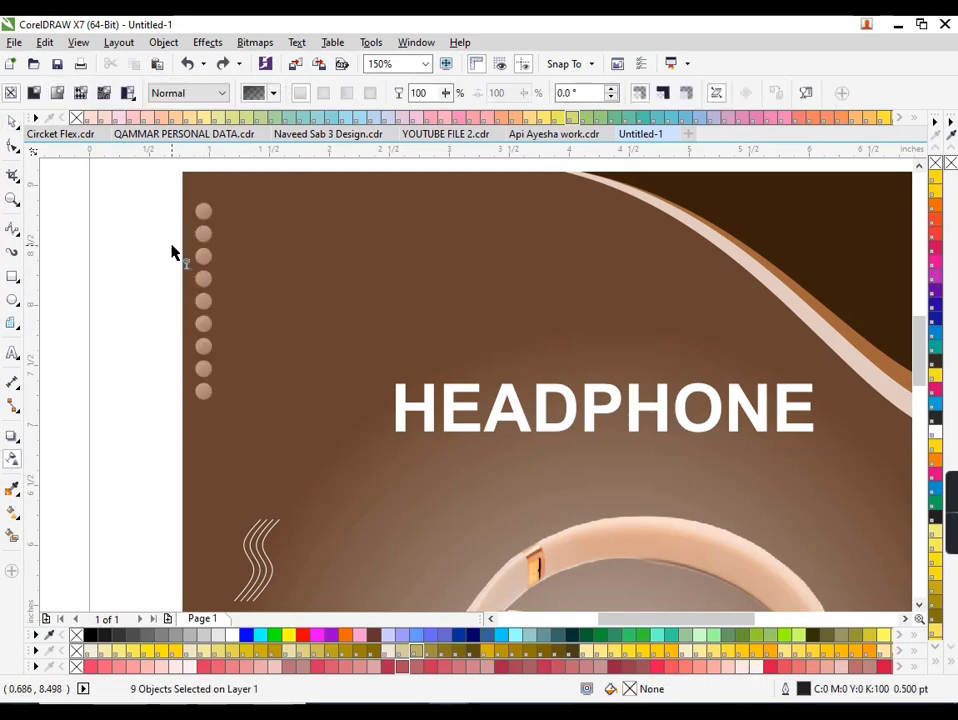
left_click(171, 240)
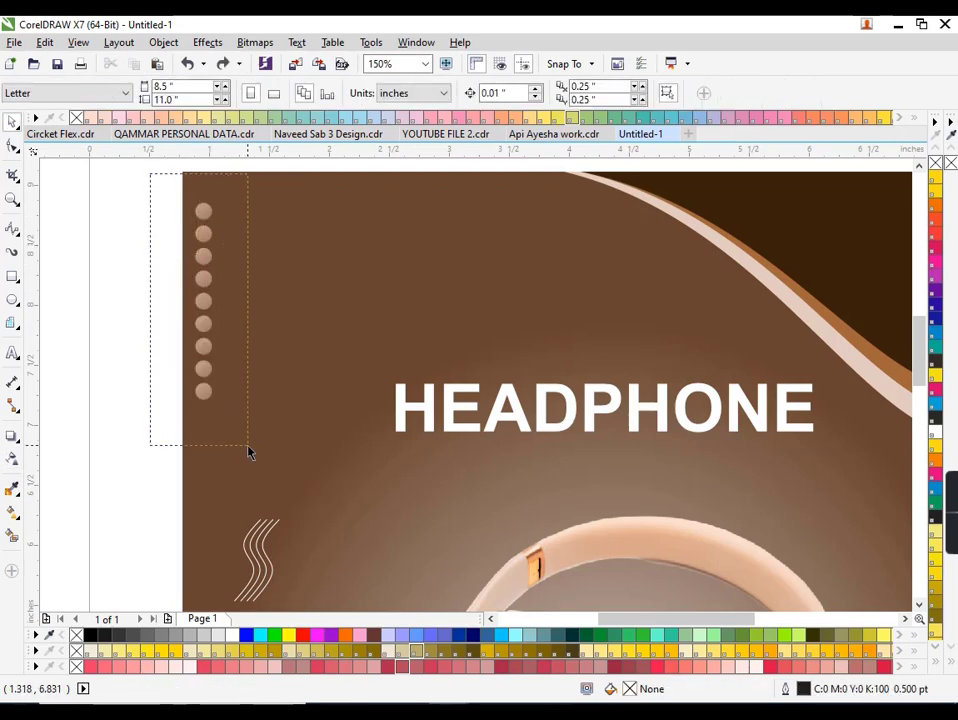
Copy the dot column twice, rotating one copy into a horizontal row along the top.
left_click_drag(152, 176, 250, 449)
left_click_drag(202, 300, 228, 300)
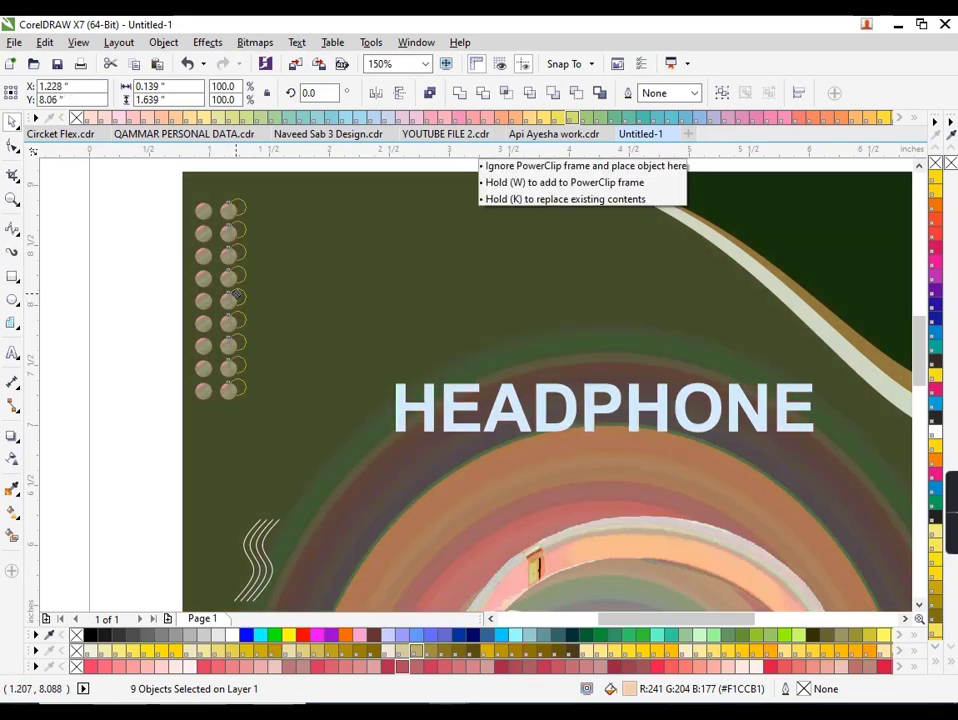
left_click_drag(228, 303, 254, 301)
left_click(252, 302)
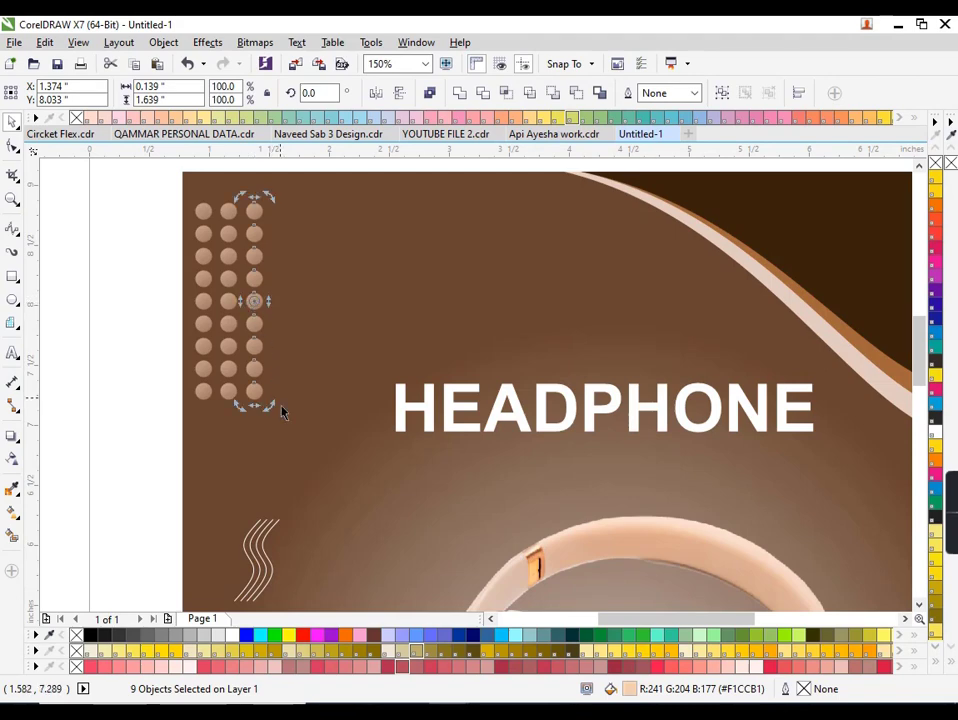
mouse_move(240, 197)
left_mouse_down()
mouse_move(165, 301)
mouse_move(195, 286)
left_mouse_up()
left_click(12, 458)
key("space")
left_click_drag(256, 302, 338, 221)
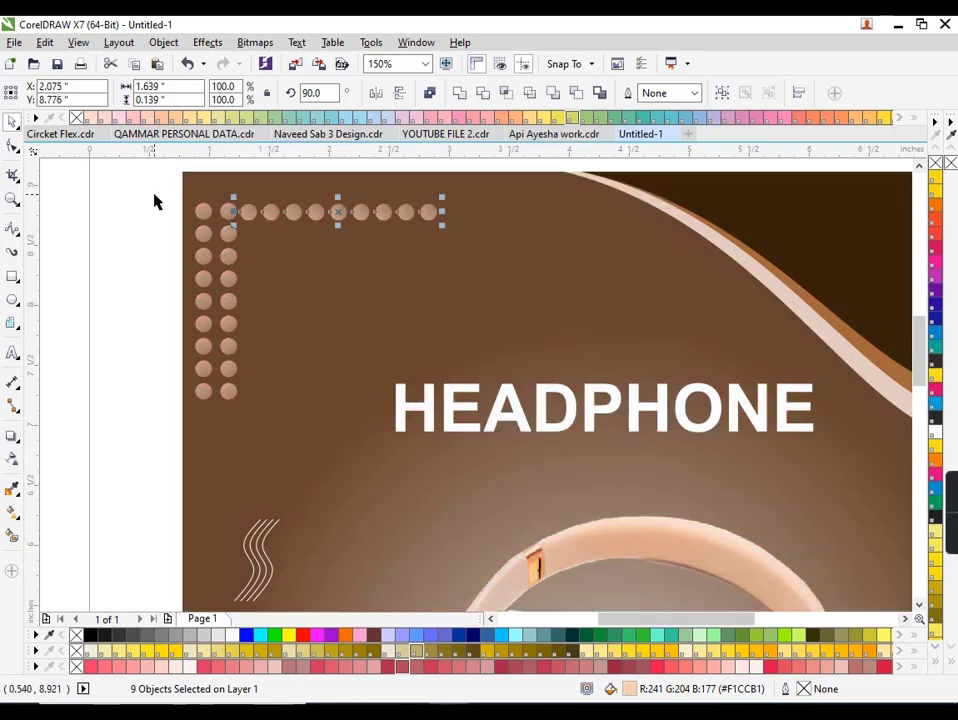
Tilt both vertical dot columns clockwise and nudge them left.
left_click_drag(155, 196, 257, 417)
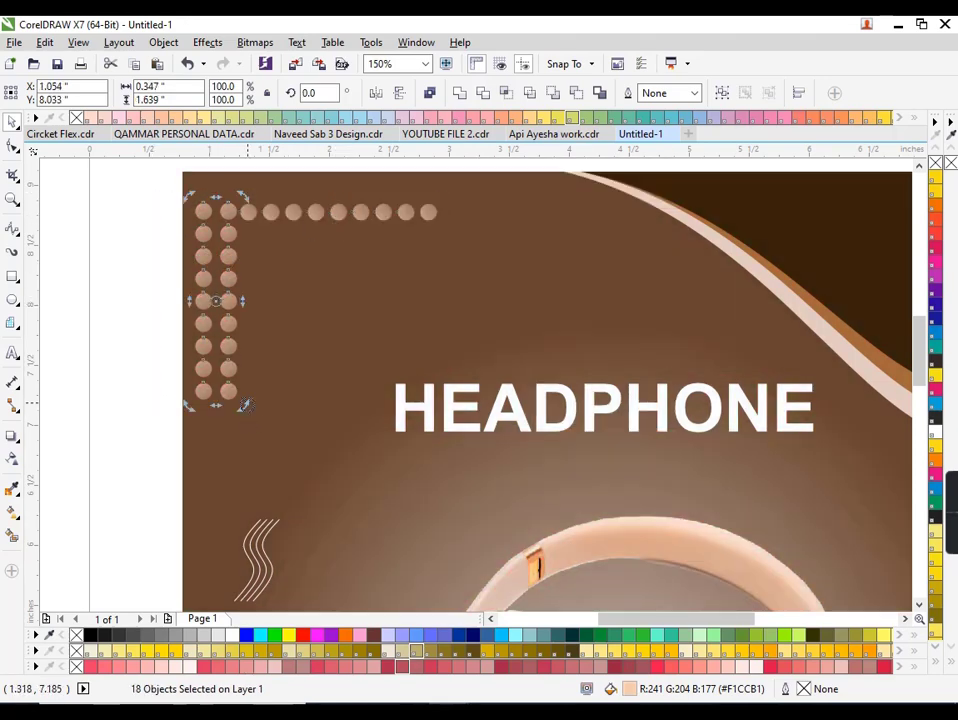
left_click(216, 299)
left_click_drag(192, 405, 190, 420)
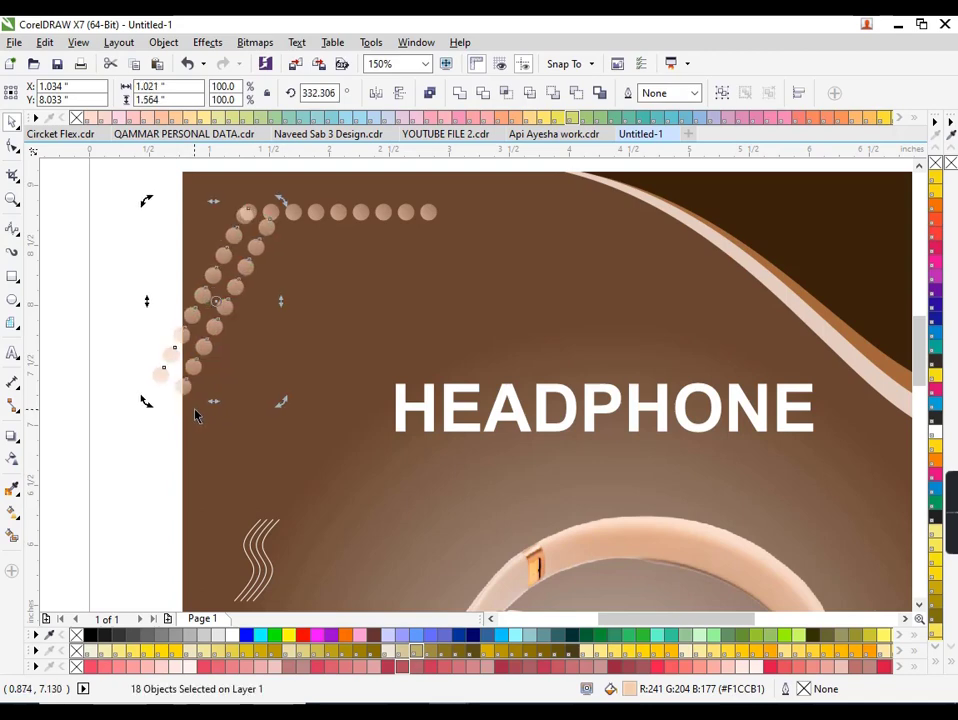
key("Left")
key("Left")
key("Left")
key("Left")
key("Left")
key("Left")
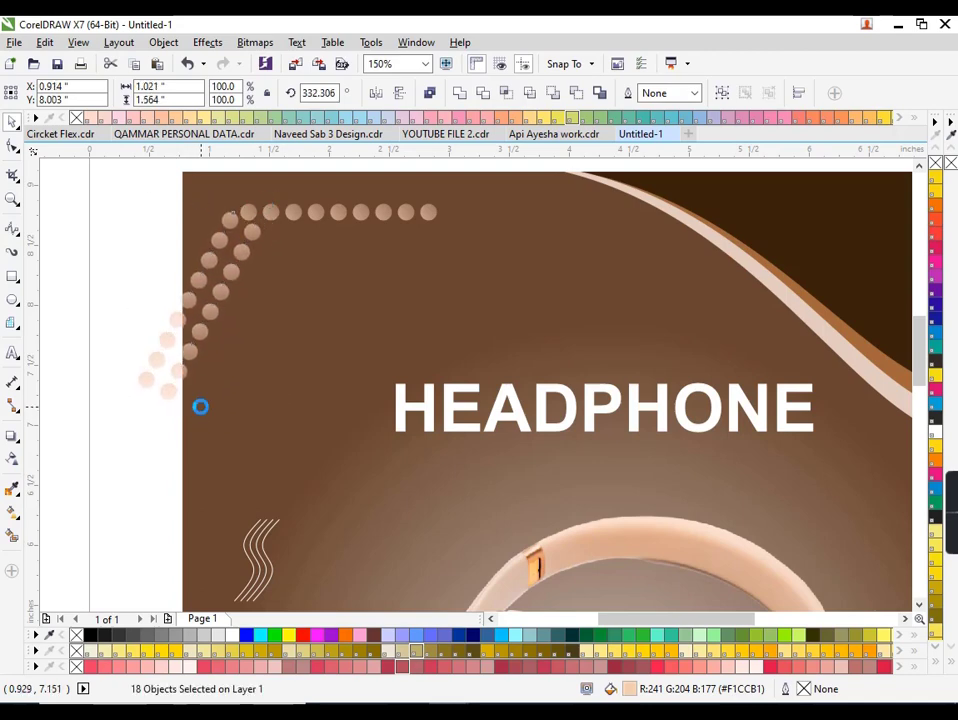
left_click(143, 250)
Group the top dot row and drop a copy of it below.
left_click(294, 213)
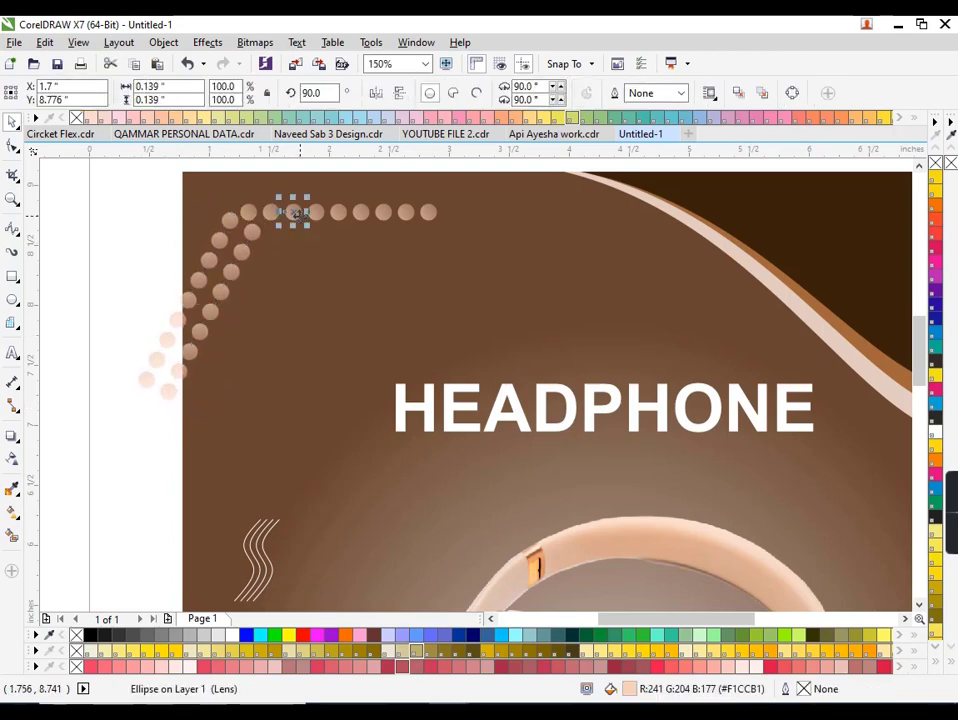
left_click_drag(453, 231, 457, 229)
key("ctrl+g")
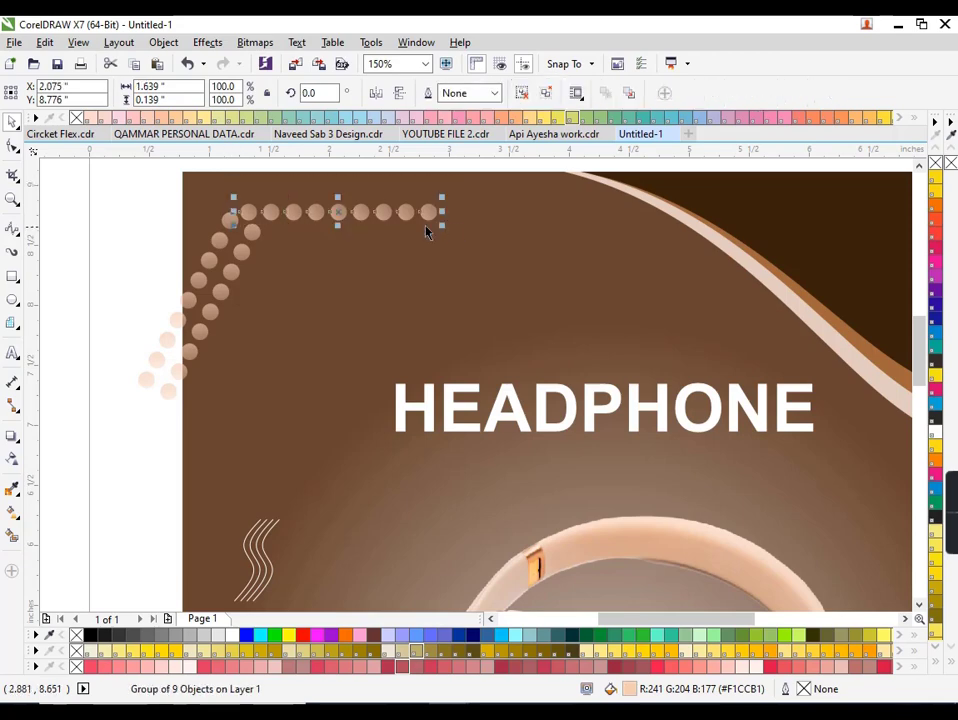
mouse_move(339, 213)
left_mouse_down()
mouse_move(361, 245)
mouse_move(365, 238)
mouse_move(370, 265)
mouse_move(382, 265)
left_mouse_up()
key("space")
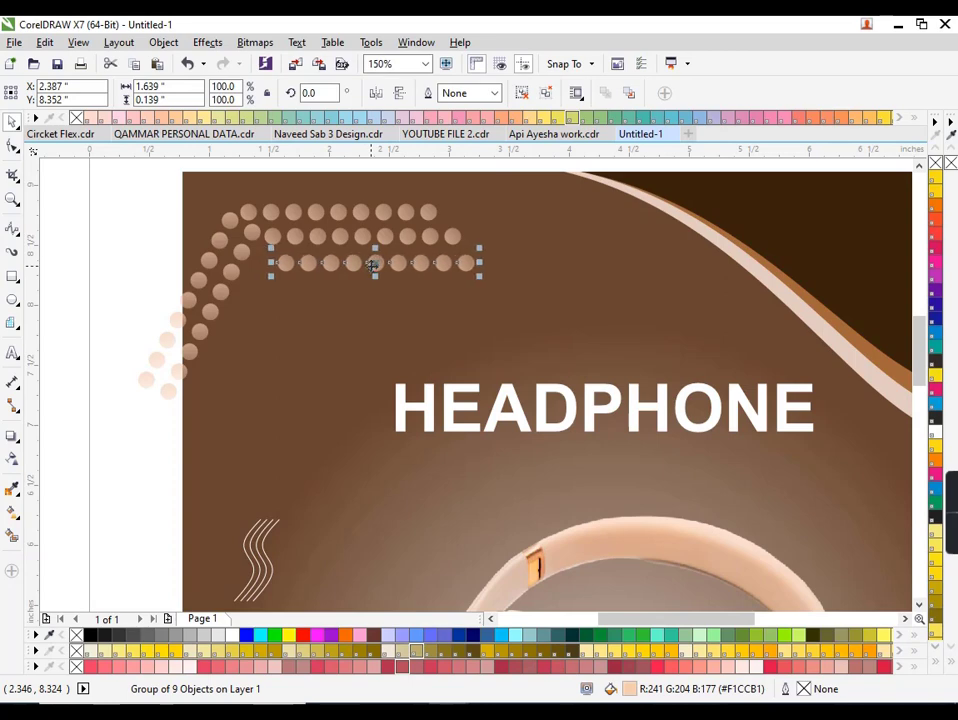
Add a fourth dot row below the third and shrink it slightly.
left_click(245, 258)
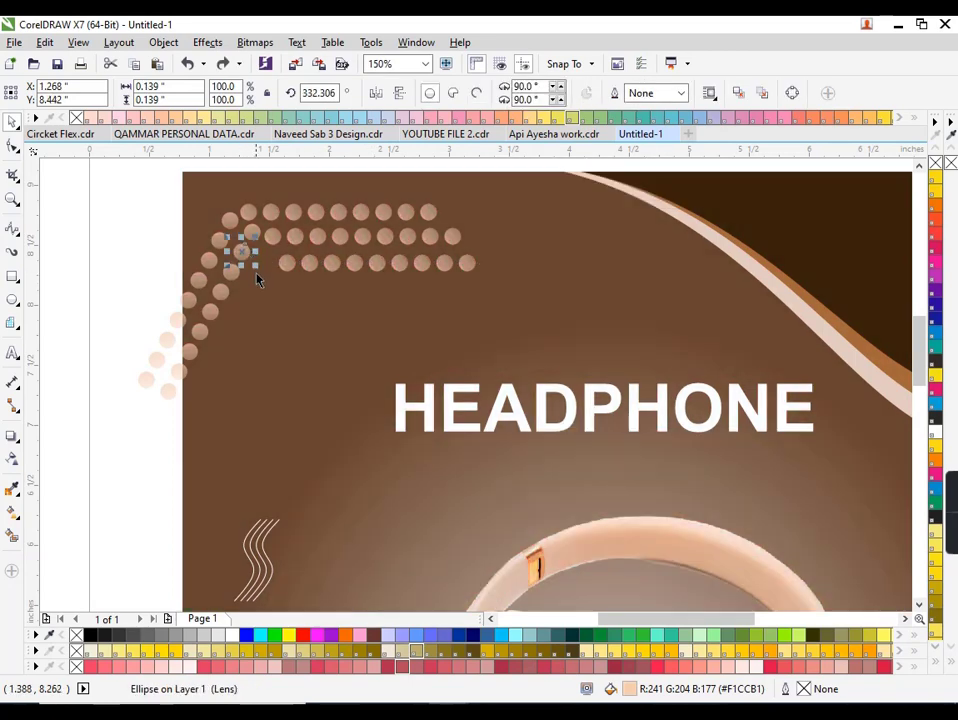
left_click_drag(168, 398, 147, 375)
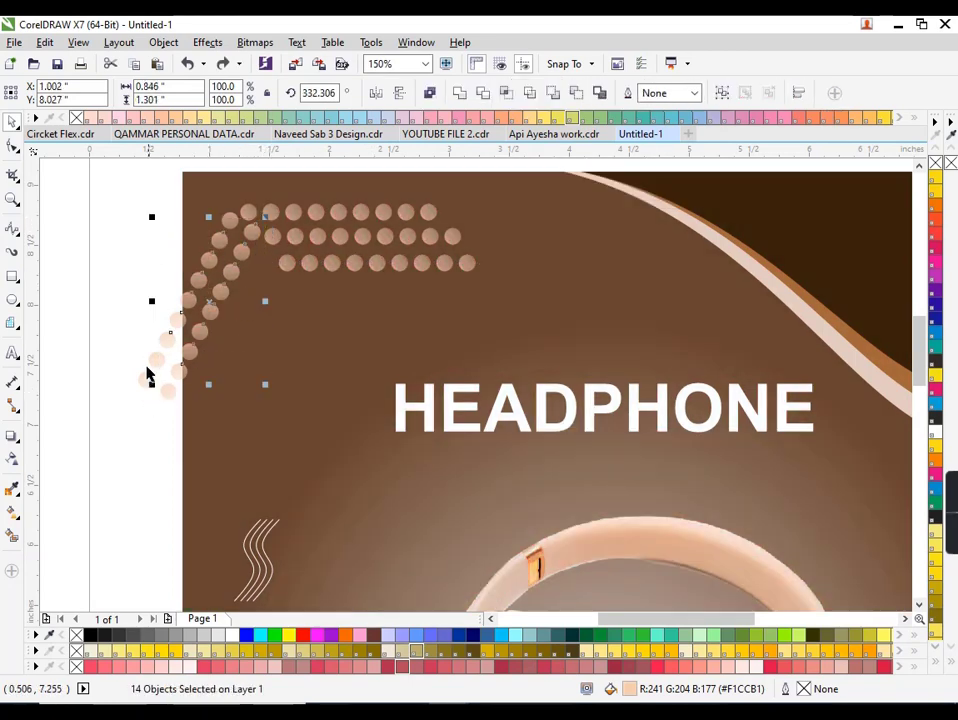
left_click(118, 216)
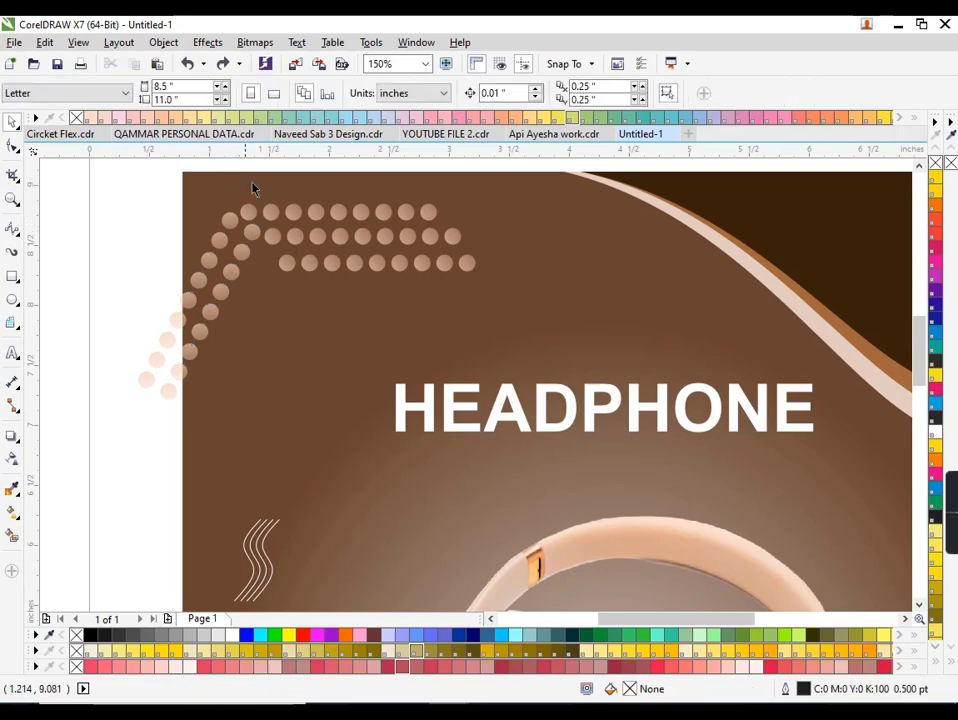
left_click_drag(304, 262, 274, 250)
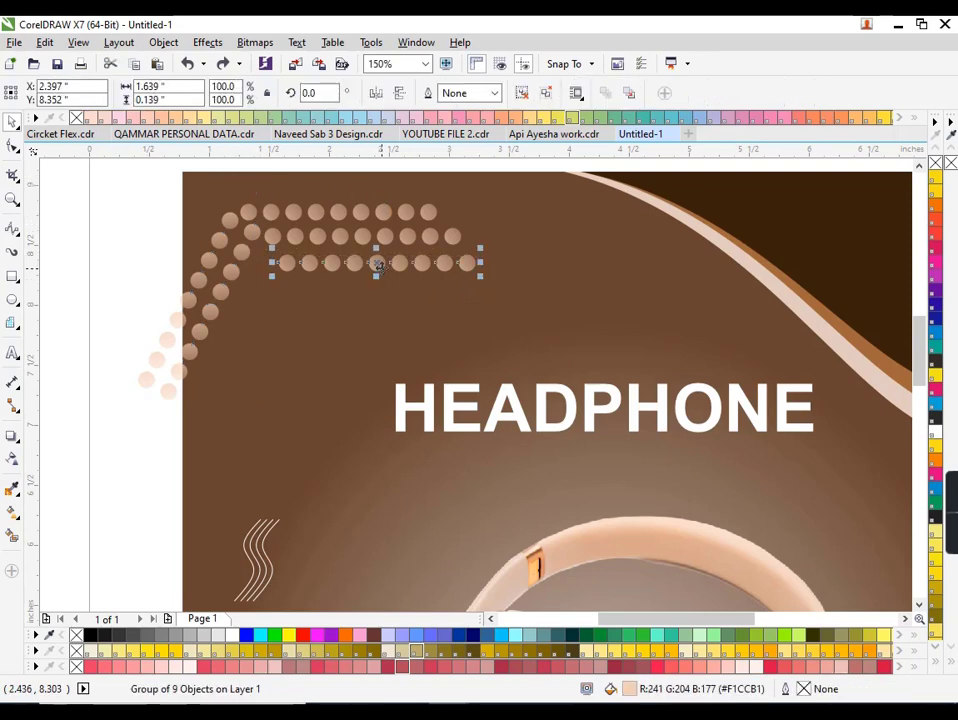
left_click(376, 263, "ctrl")
left_click_drag(505, 303, 254, 255)
left_click_drag(376, 265, 396, 290)
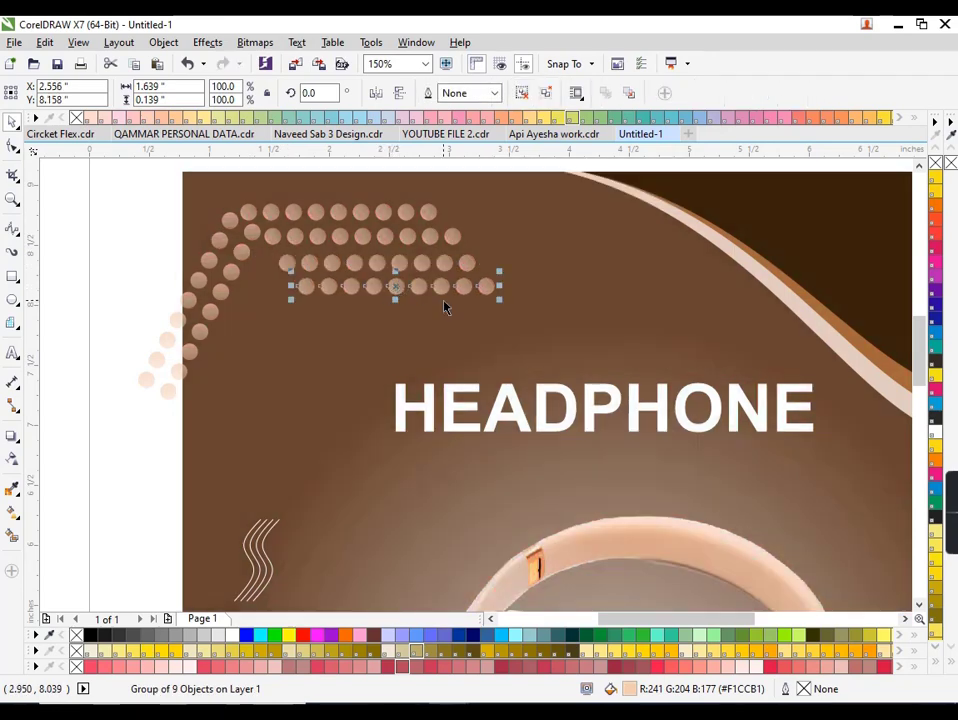
scroll(445, 308, "down", 2)
left_click_drag(456, 298, 450, 306)
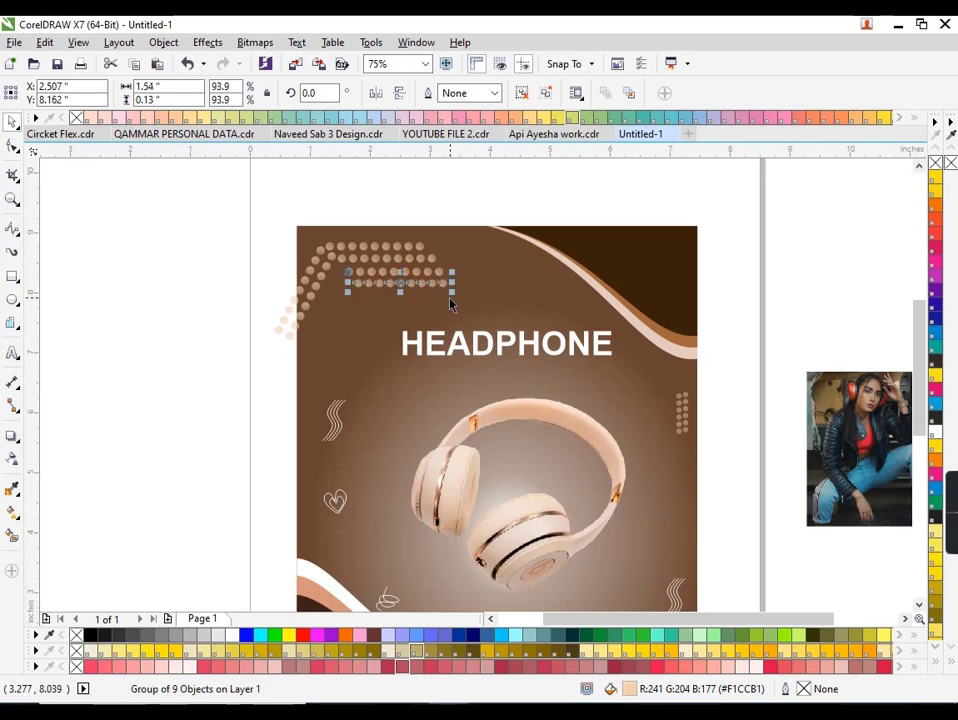
scroll(450, 306, "up", 2)
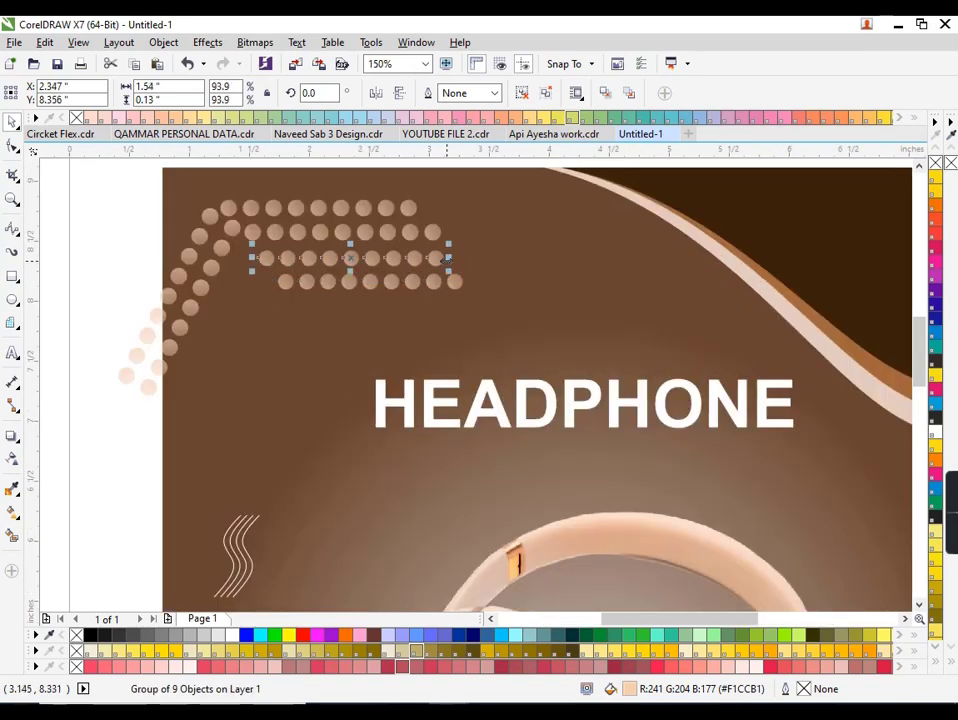
mouse_move(446, 258)
left_mouse_down()
mouse_move(437, 247)
mouse_move(457, 289)
mouse_move(459, 273)
left_mouse_up()
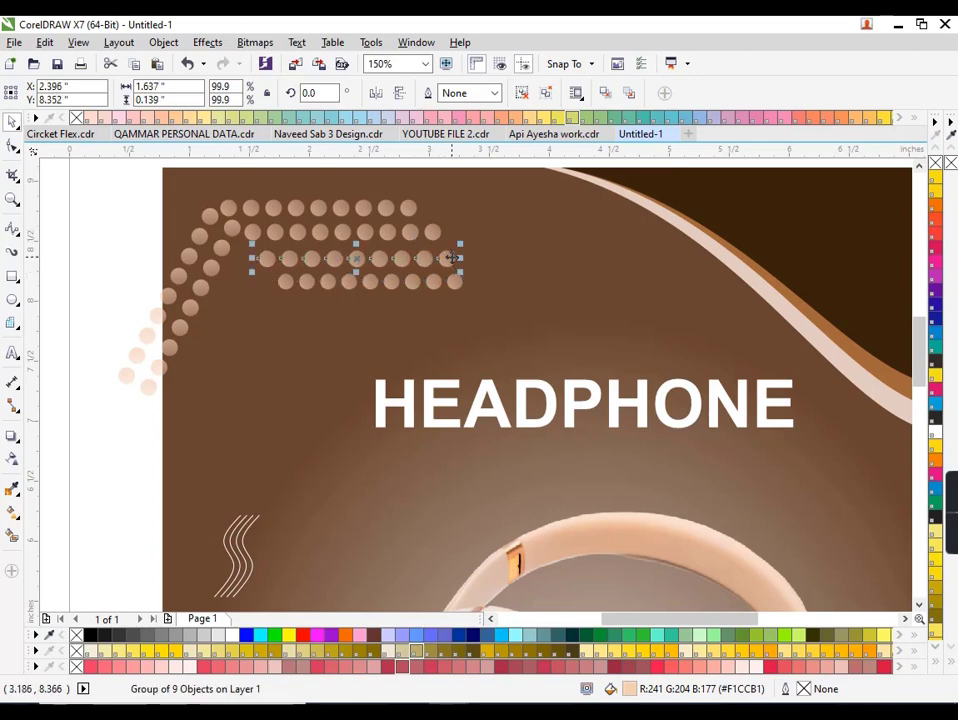
left_click(112, 243)
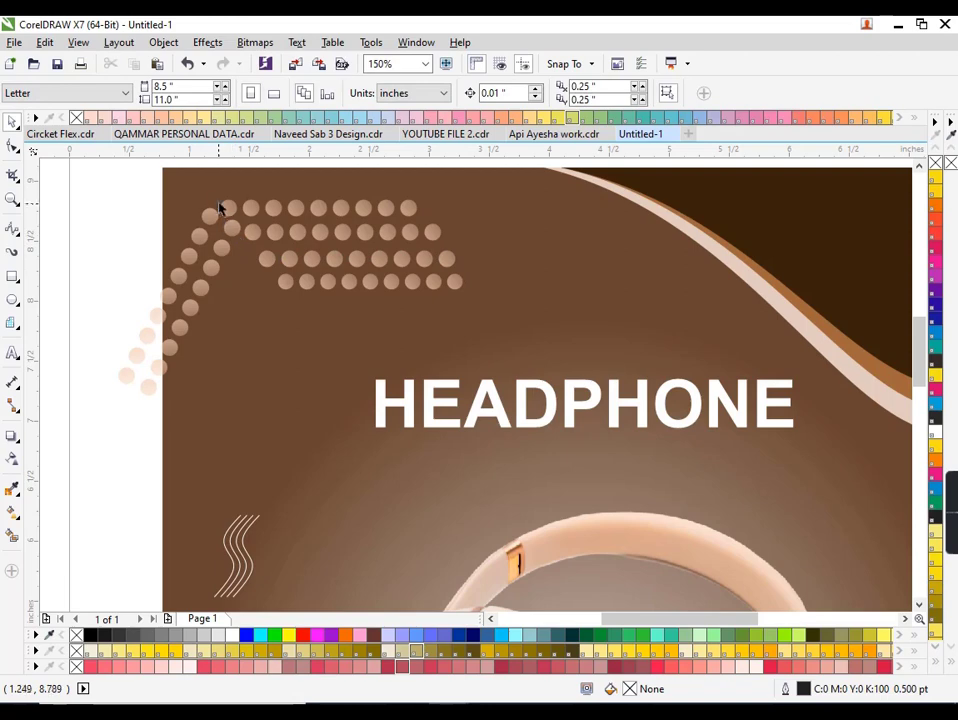
Group the nine slanted dots and move the group.
left_click(209, 215)
left_click(200, 236, "shift")
left_click(189, 257, "shift")
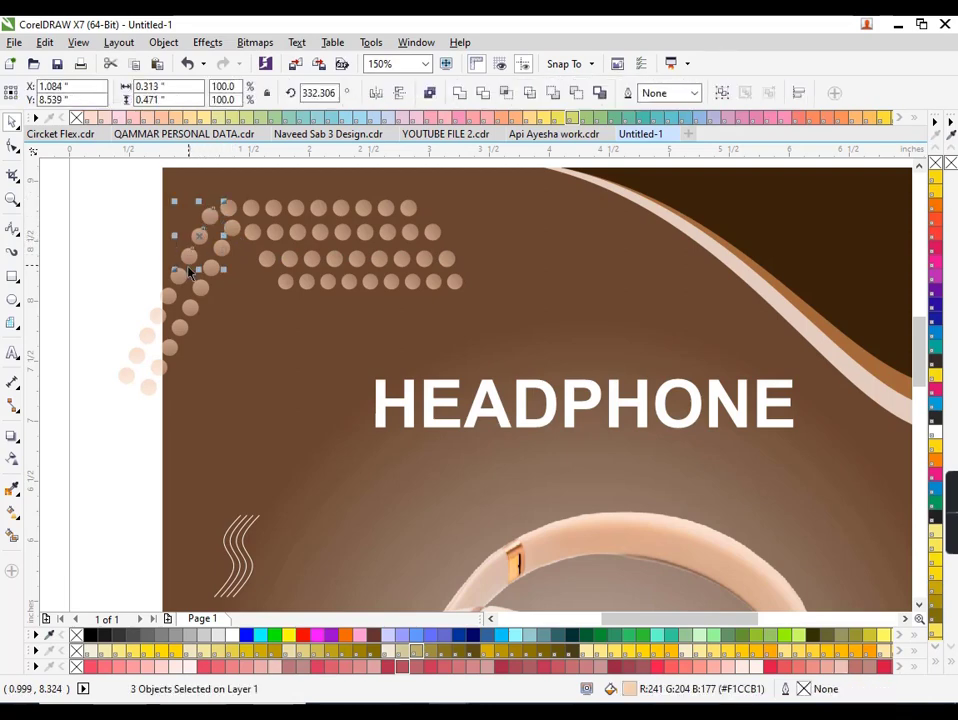
left_click(180, 278, "shift")
left_click(166, 306, "shift")
left_click(148, 344, "shift")
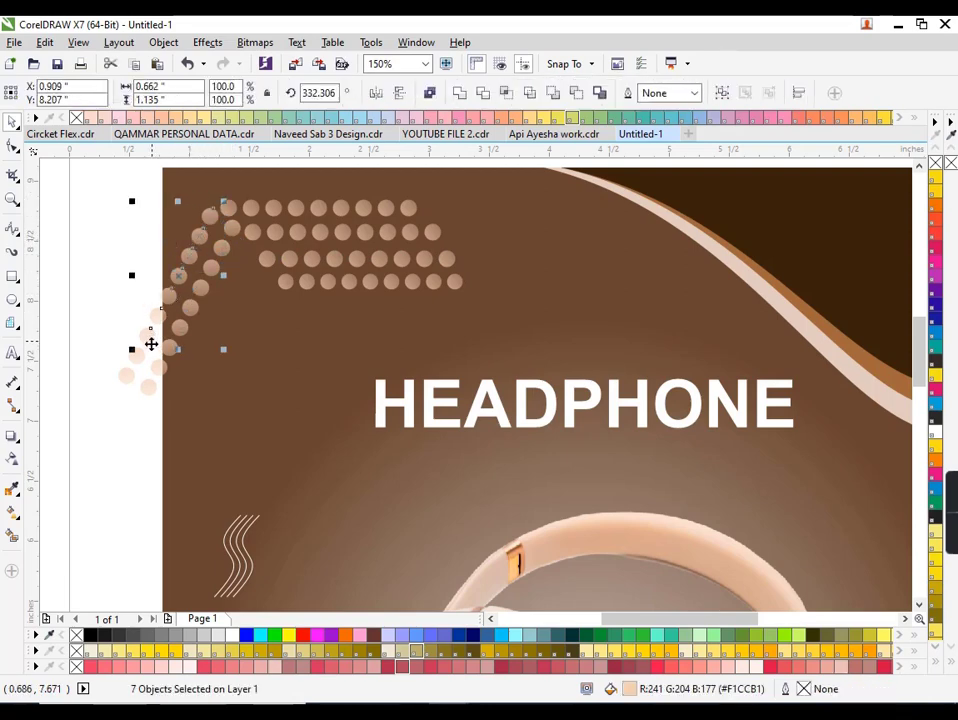
left_click(129, 377, "shift")
key("ctrl+g")
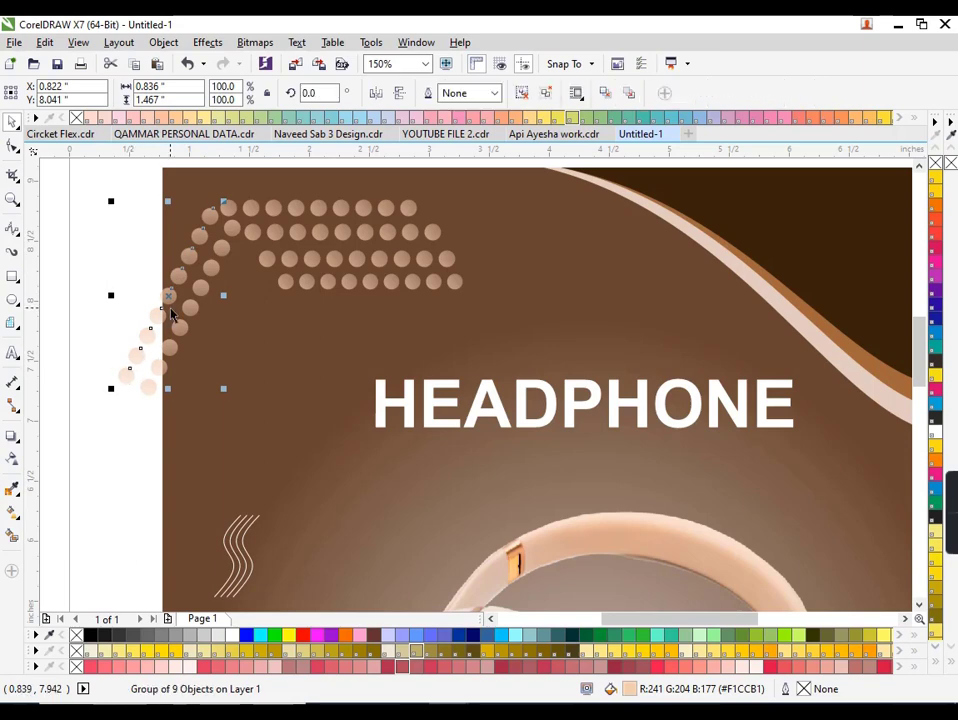
mouse_move(180, 327)
left_mouse_down()
mouse_move(209, 337)
mouse_move(245, 412)
left_mouse_up()
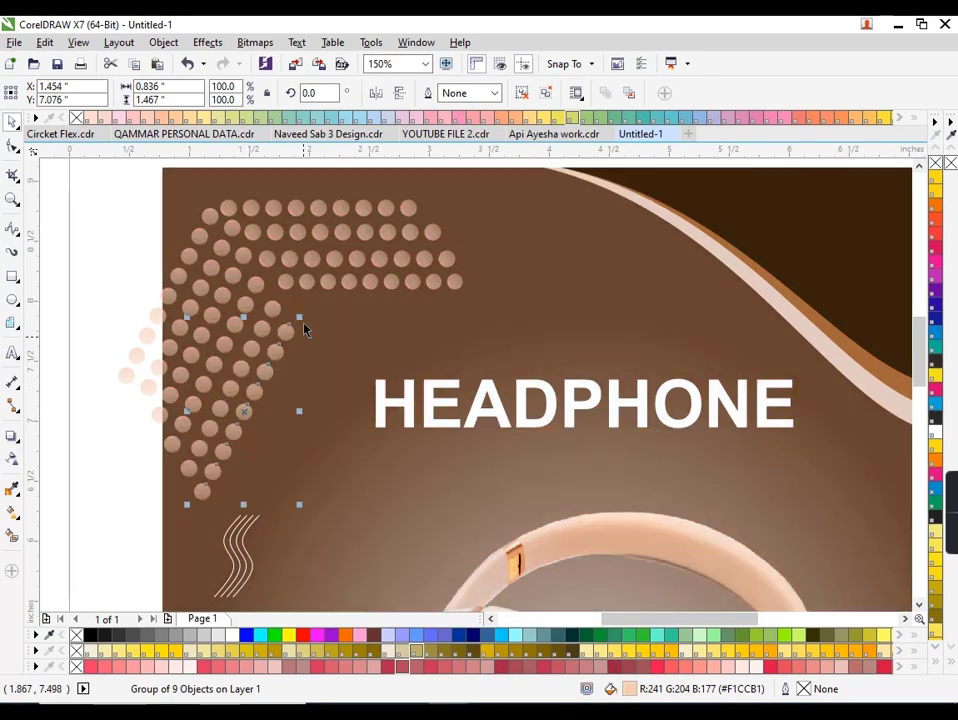
Move a horizontal dot row lower under the top arm and select the whole pattern.
left_click(327, 288)
mouse_move(327, 288)
left_mouse_down()
mouse_move(337, 312)
mouse_move(395, 298)
left_mouse_up()
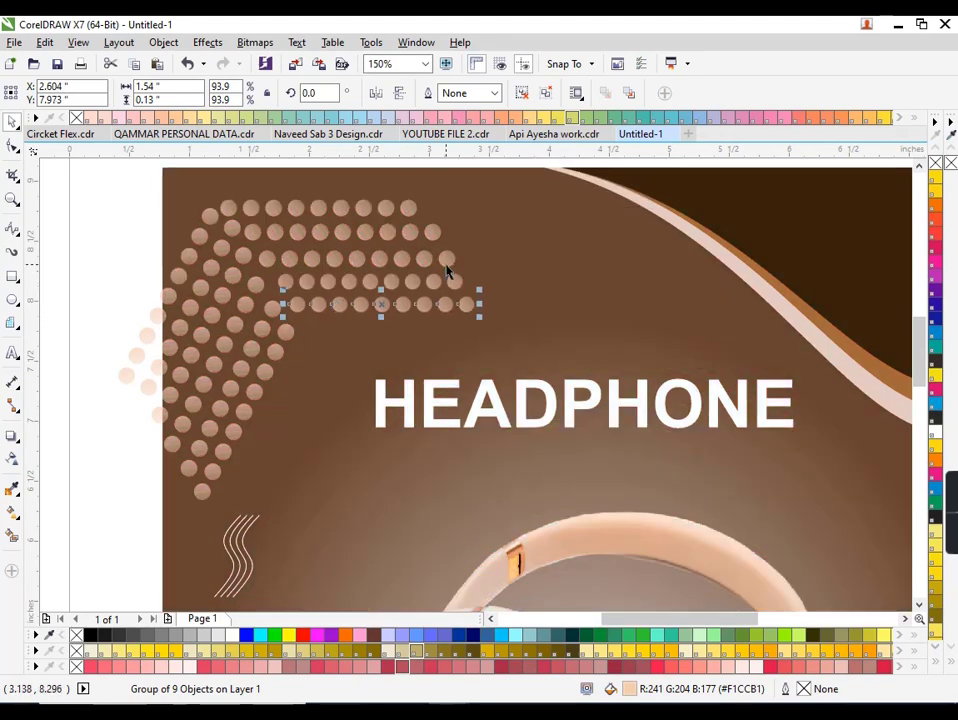
scroll(466, 272, "down", 1)
left_click_drag(243, 180, 511, 395)
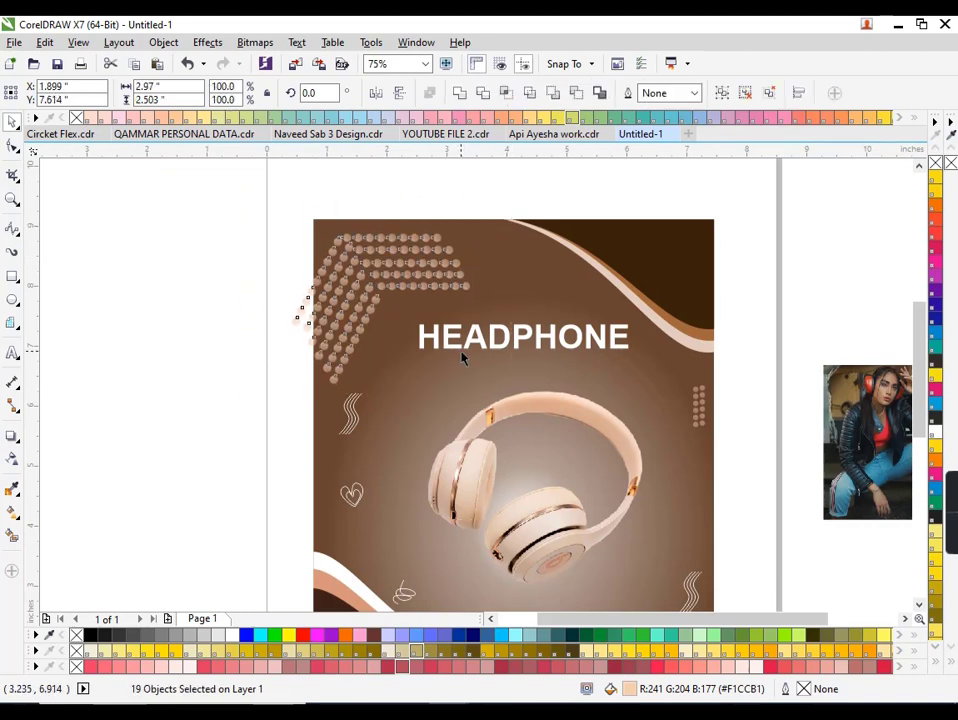
Rotate the whole dot pattern about 10.5° and nudge it up and left.
mouse_move(456, 358)
left_mouse_down()
mouse_move(459, 350)
mouse_move(505, 371)
left_mouse_up()
left_click(381, 300)
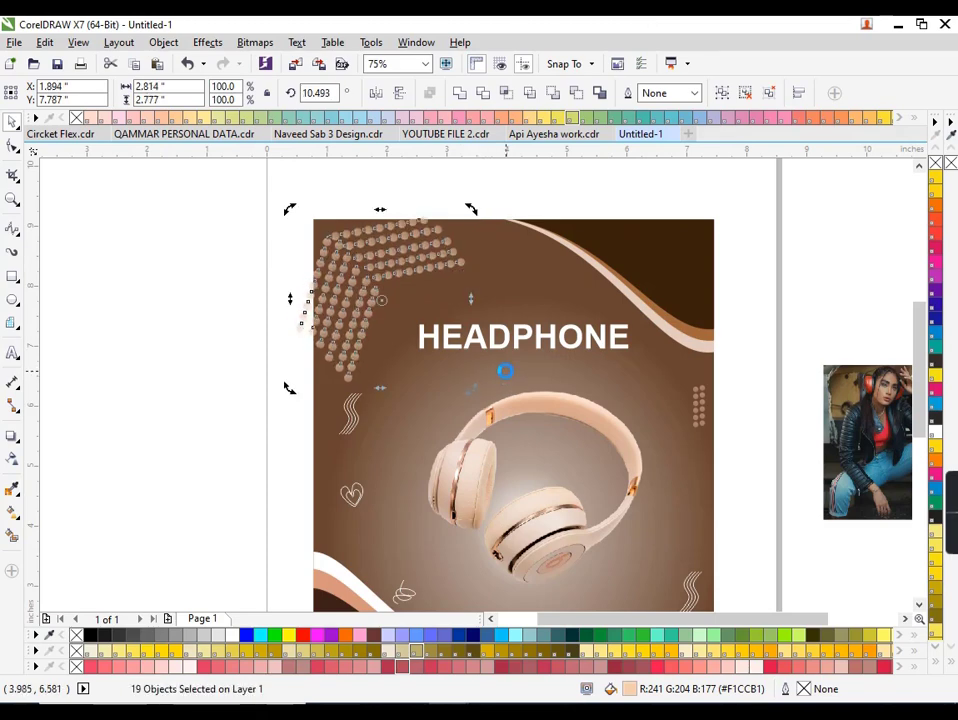
key("Up")
key("Up")
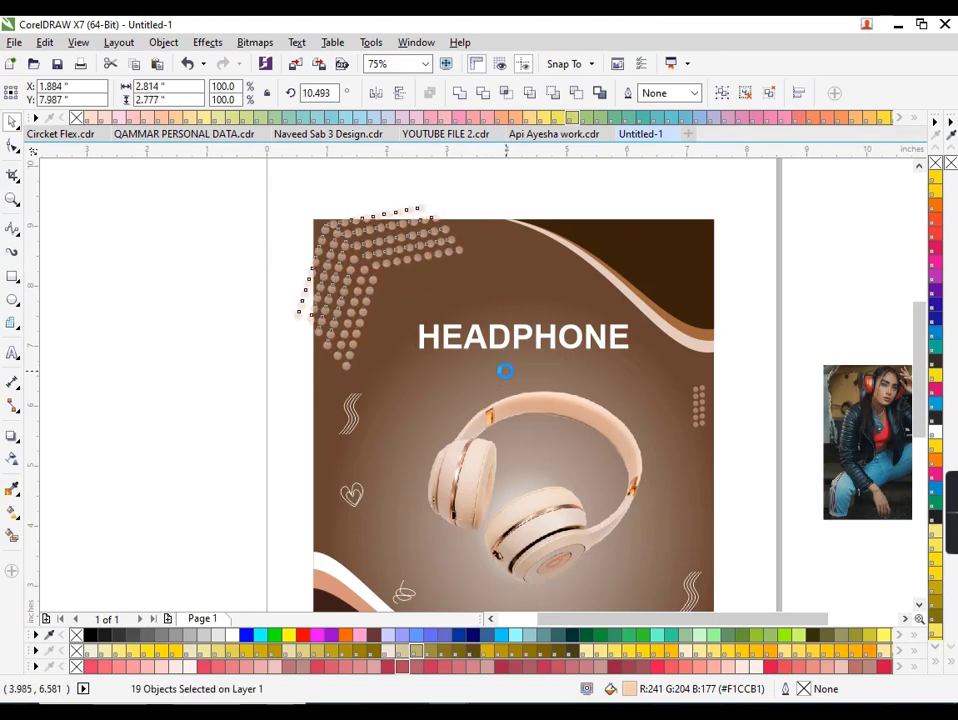
key("Left")
key("Left")
key("Up")
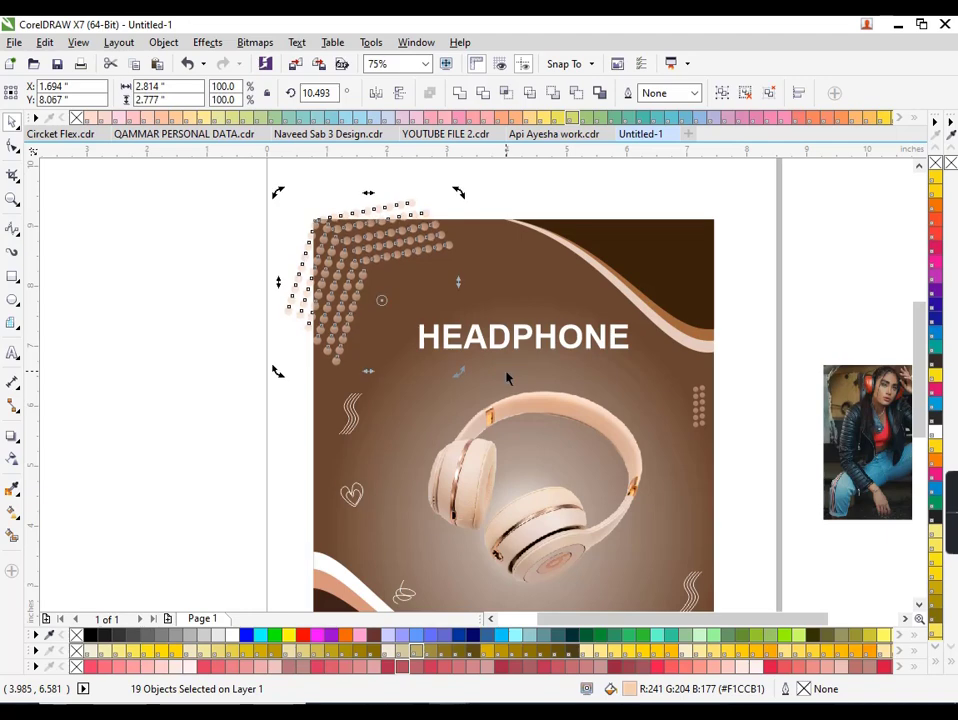
Reselect the dot pattern, then shift one dot group slightly within it.
left_click(482, 368)
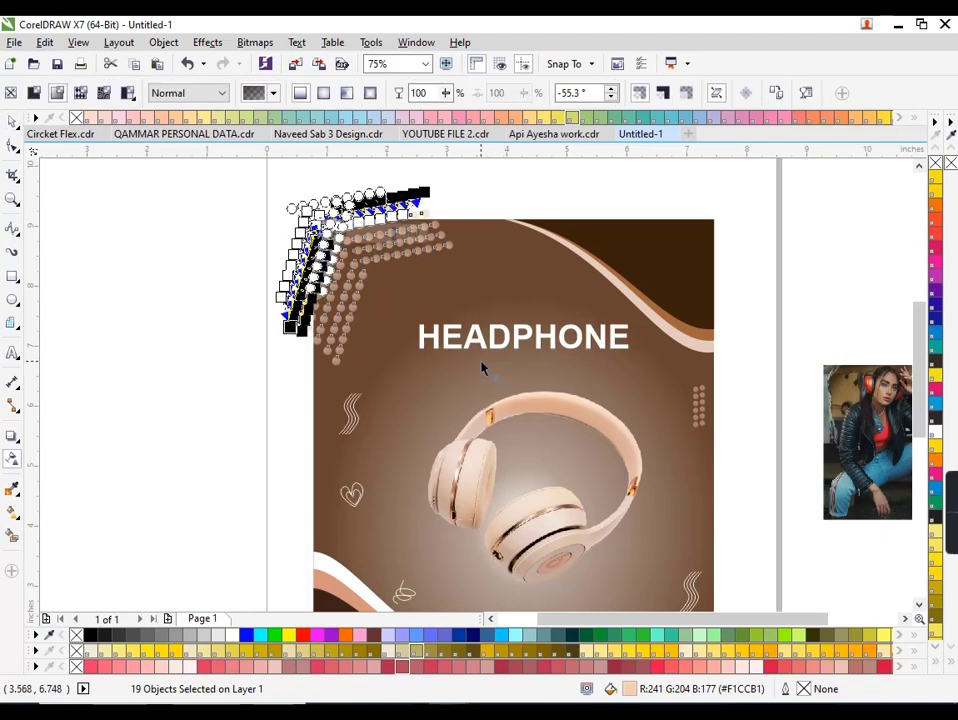
mouse_move(190, 167)
left_mouse_down()
mouse_move(487, 385)
mouse_move(487, 398)
left_mouse_up()
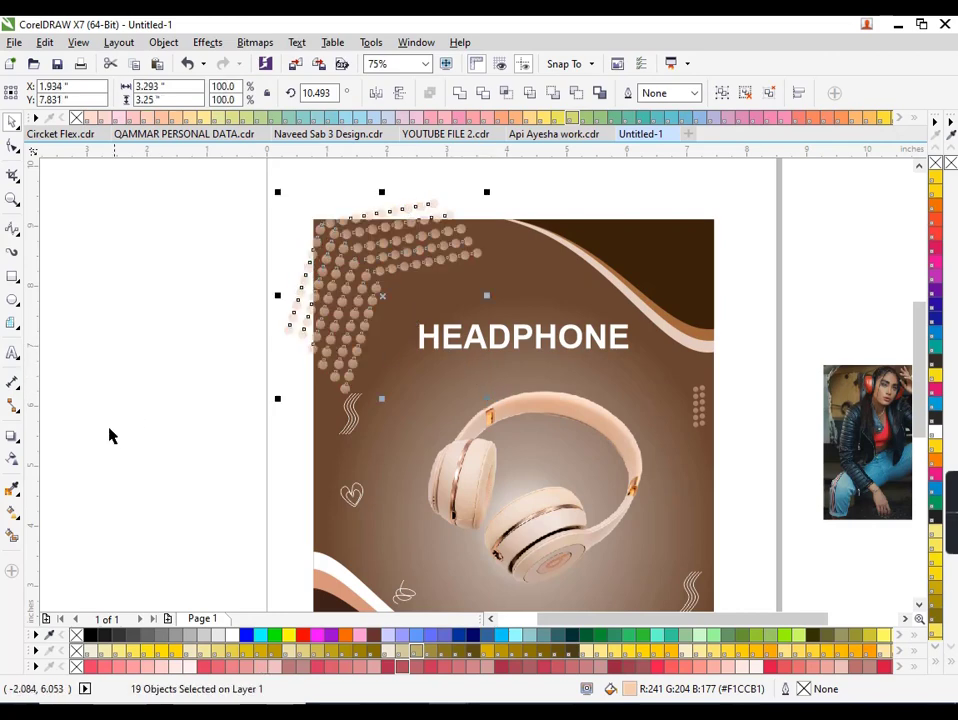
left_click(12, 458)
key("space")
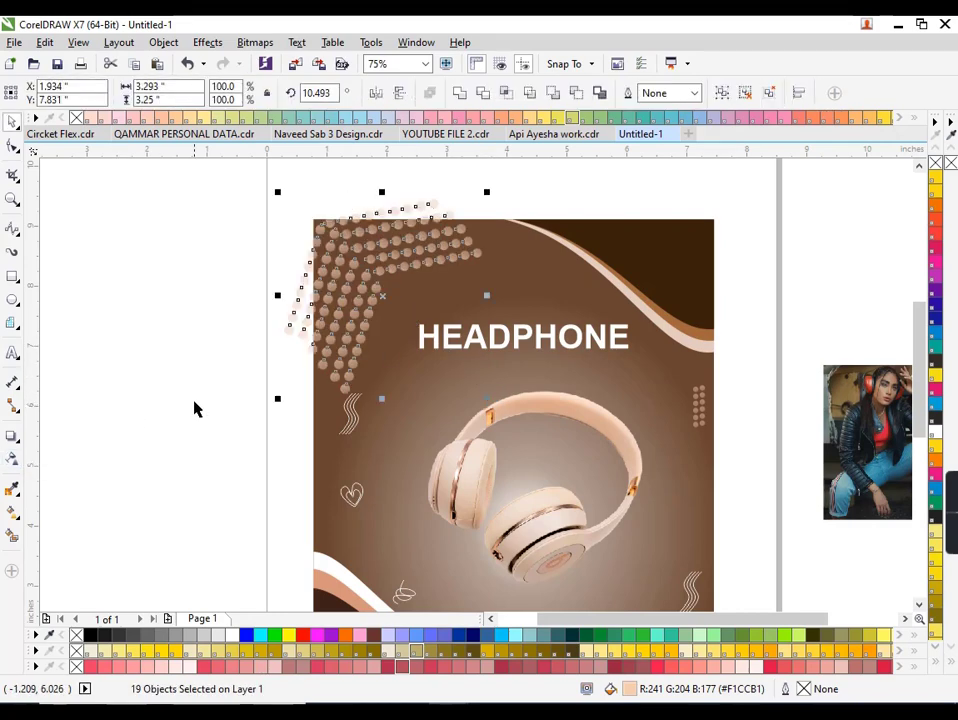
left_click(195, 412)
left_click_drag(385, 308, 381, 322)
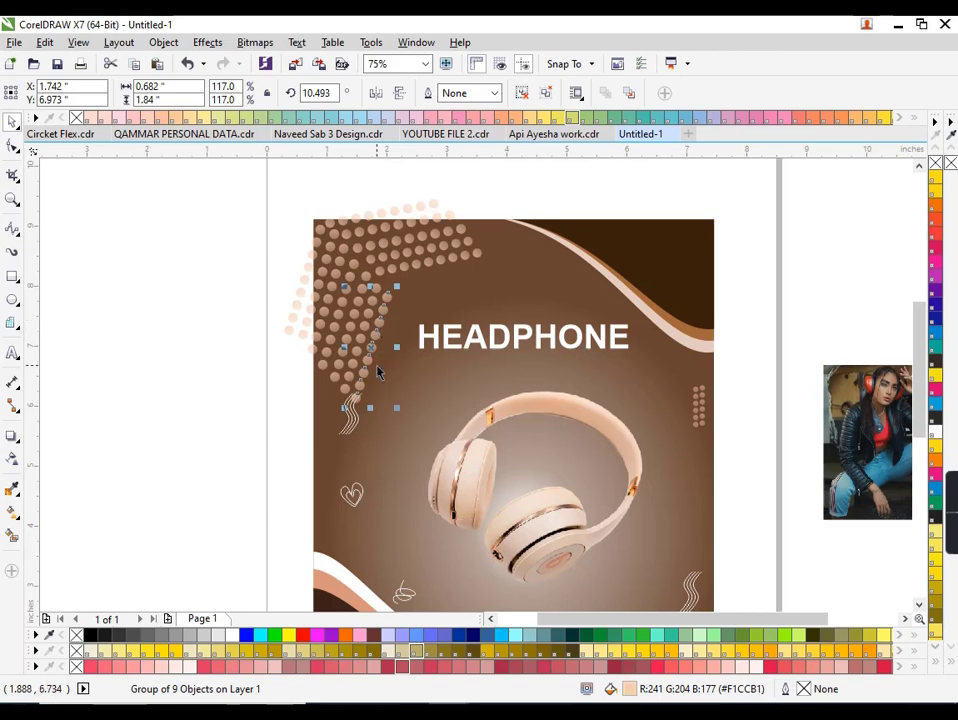
Shrink a dot group slightly, then enlarge a horizontal dot row and shift it up-left.
left_click_drag(394, 407, 397, 416)
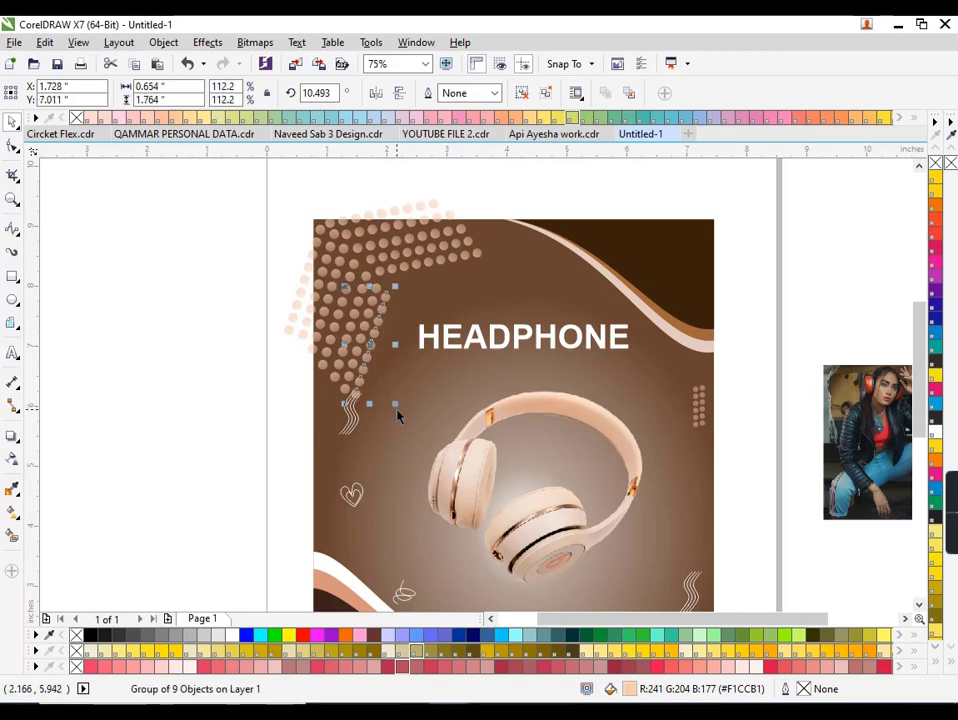
left_click(348, 347, "ctrl")
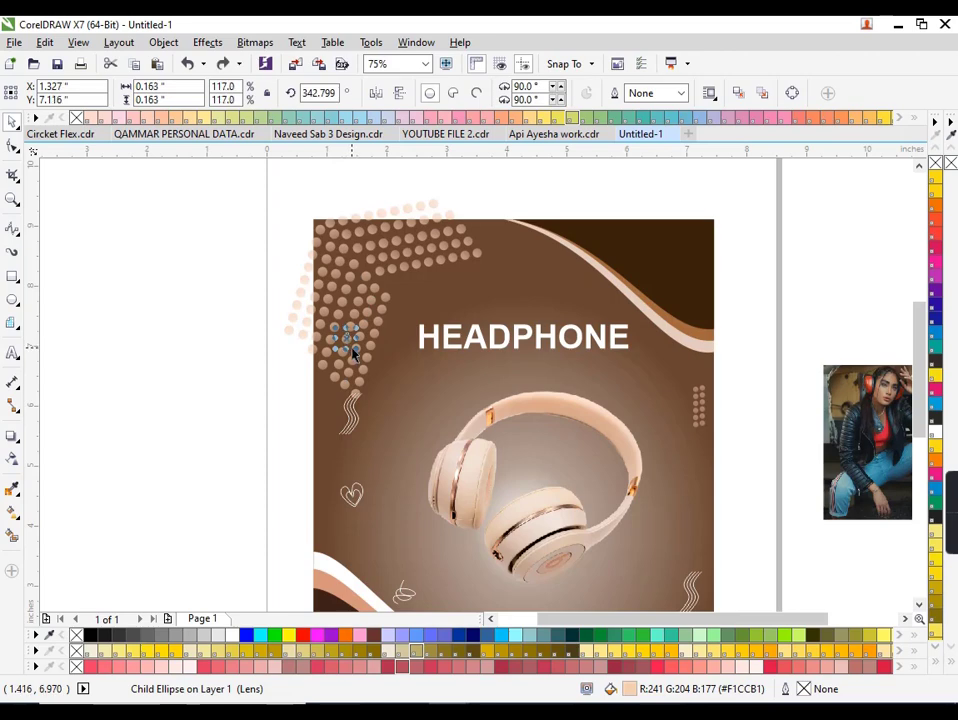
key("Escape")
left_click(368, 331)
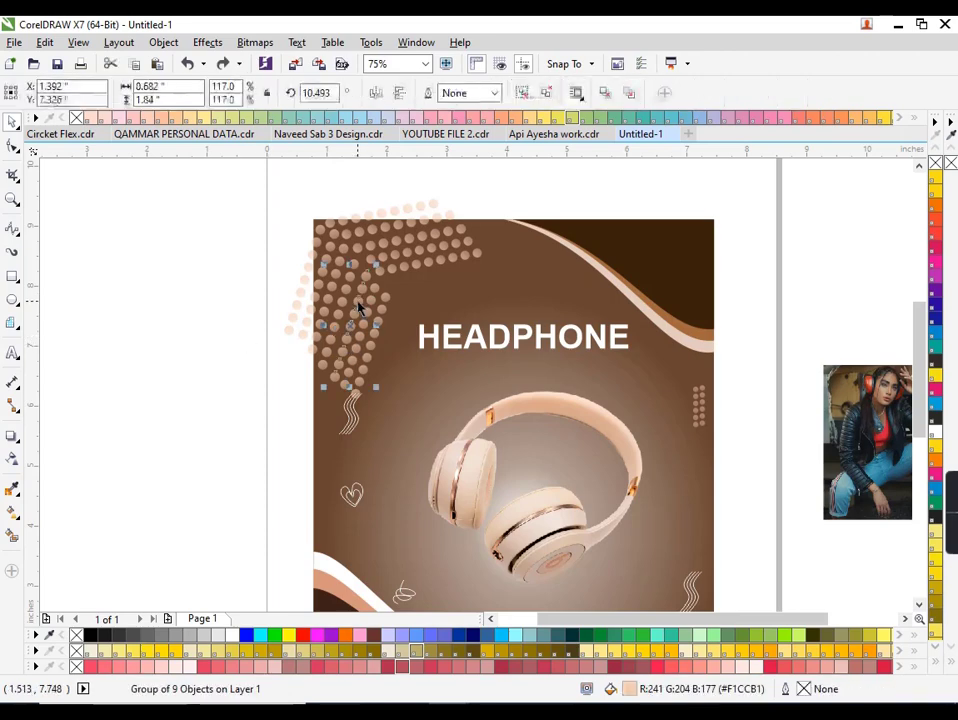
left_click(408, 276)
left_click(409, 272)
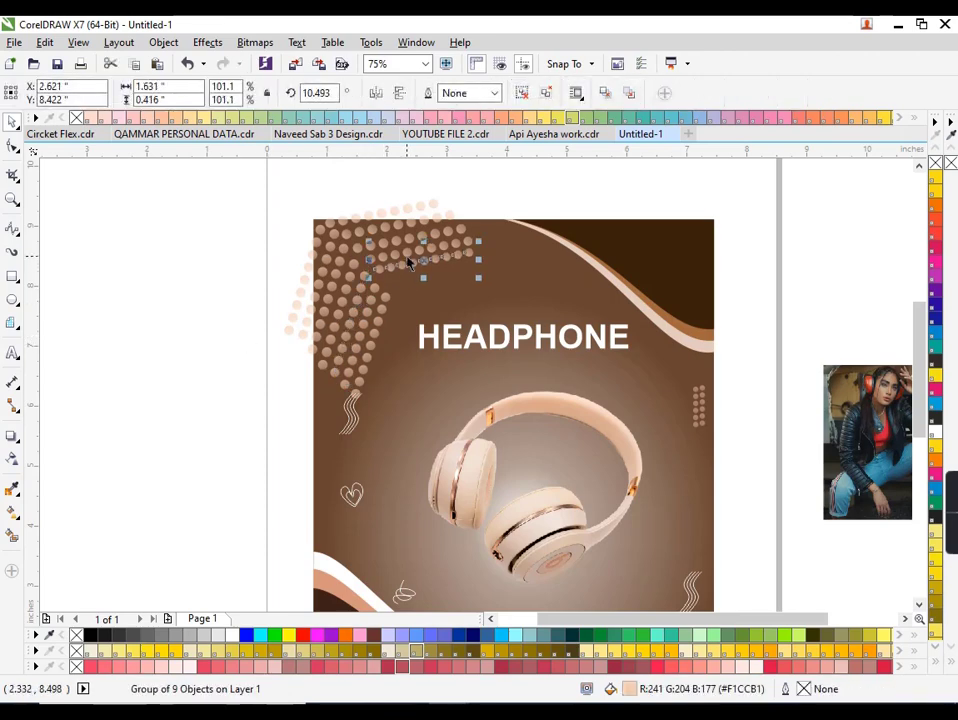
mouse_move(408, 262)
left_mouse_down()
mouse_move(405, 253)
mouse_move(430, 235)
left_mouse_up()
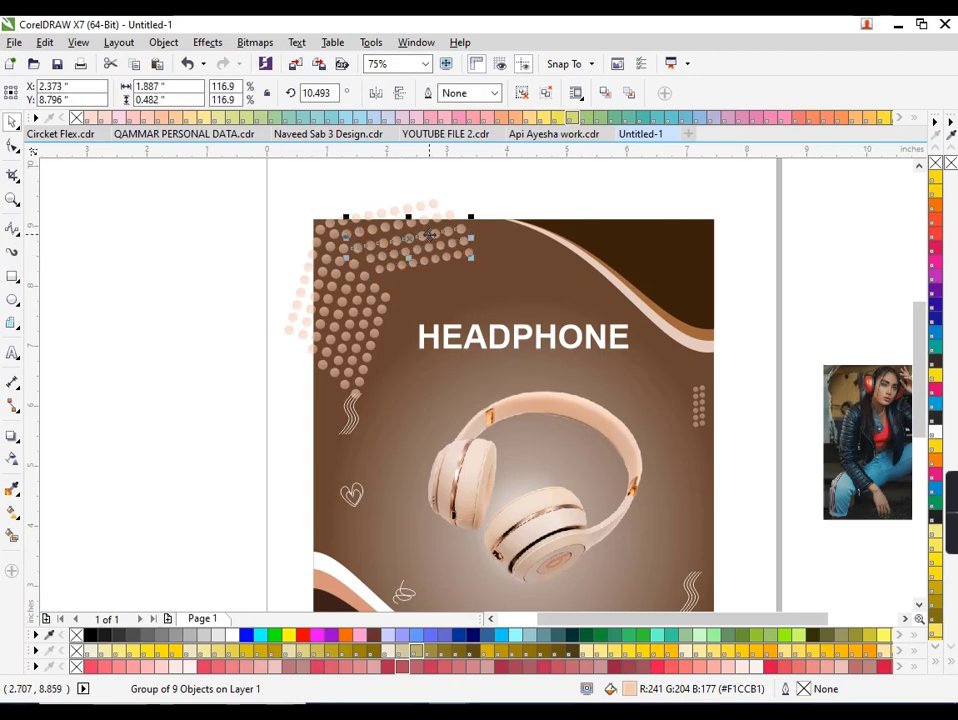
Move the nine-dot row down and right beneath the pattern's top arm.
left_click_drag(250, 183, 510, 428)
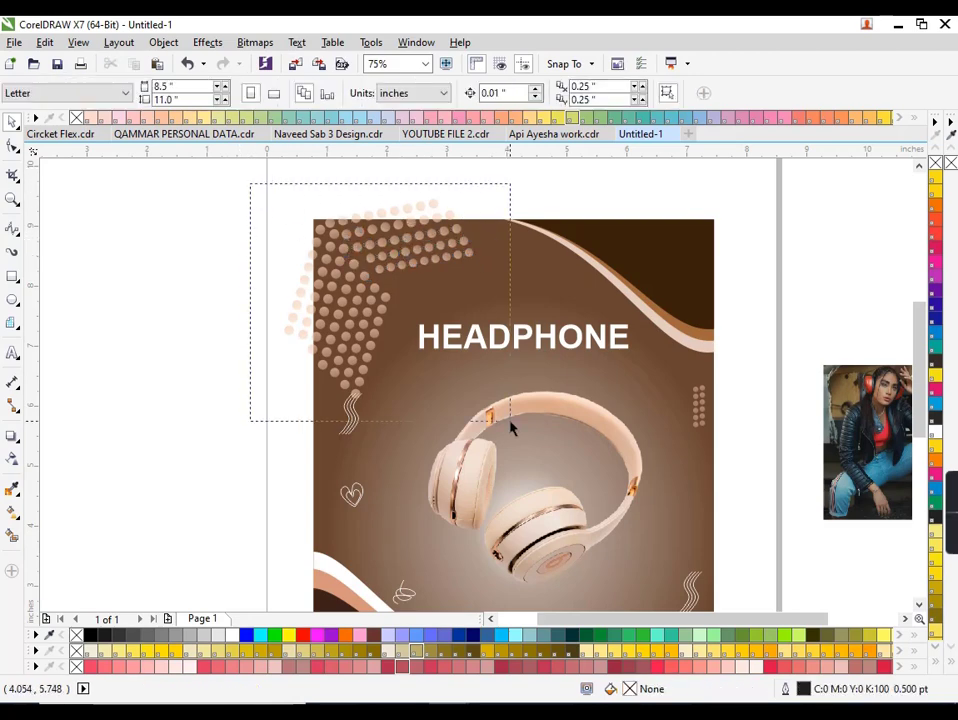
scroll(426, 274, "up", 2)
left_click(430, 283)
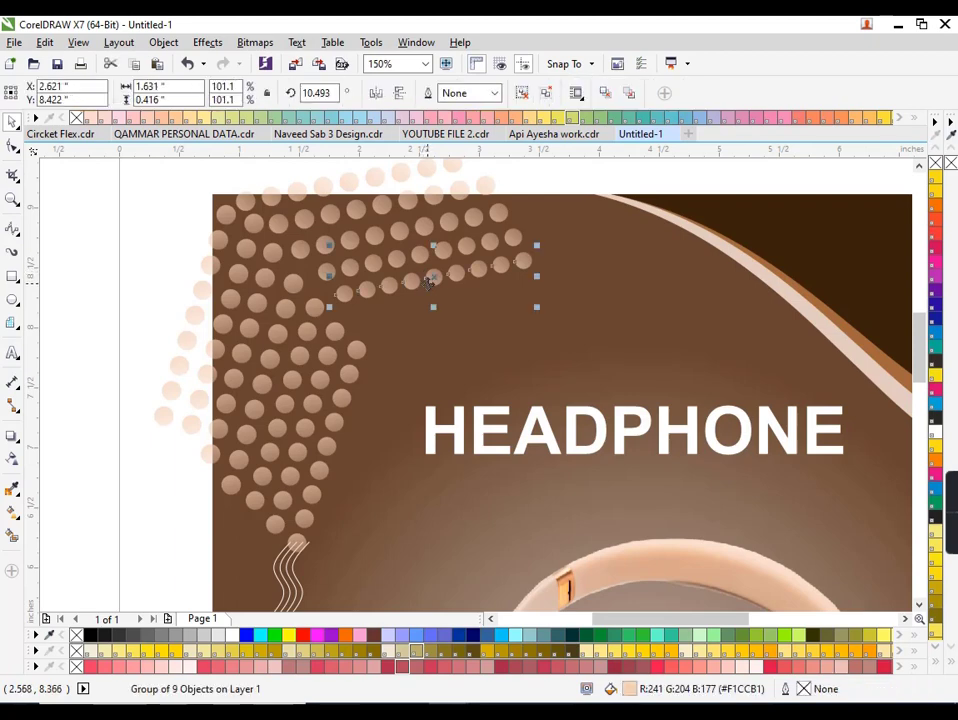
left_click_drag(430, 279, 468, 322)
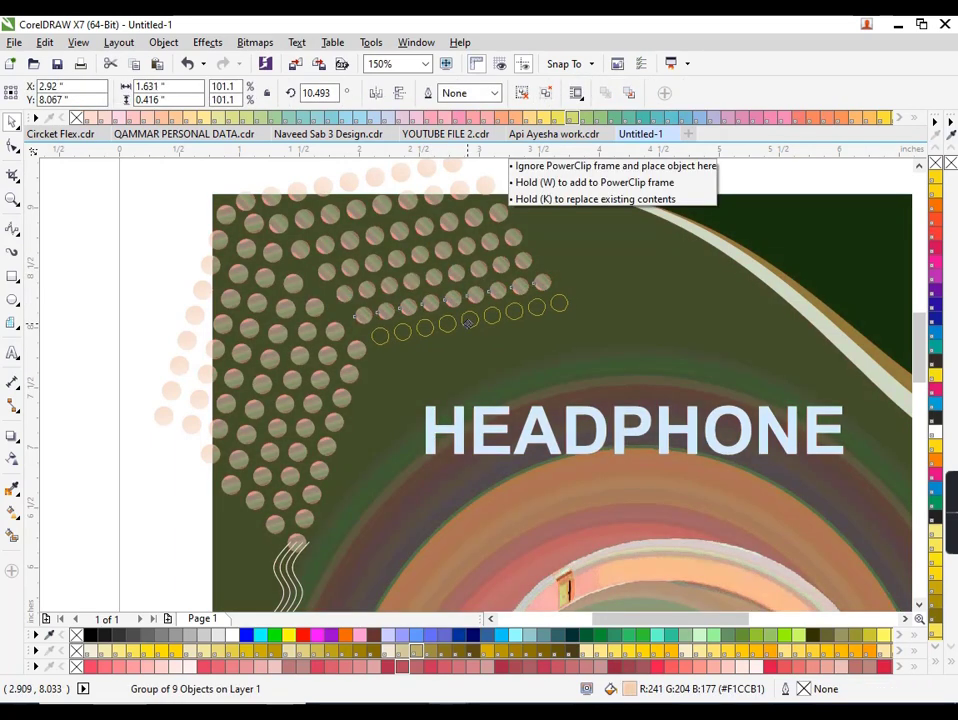
scroll(433, 327, "down", 2)
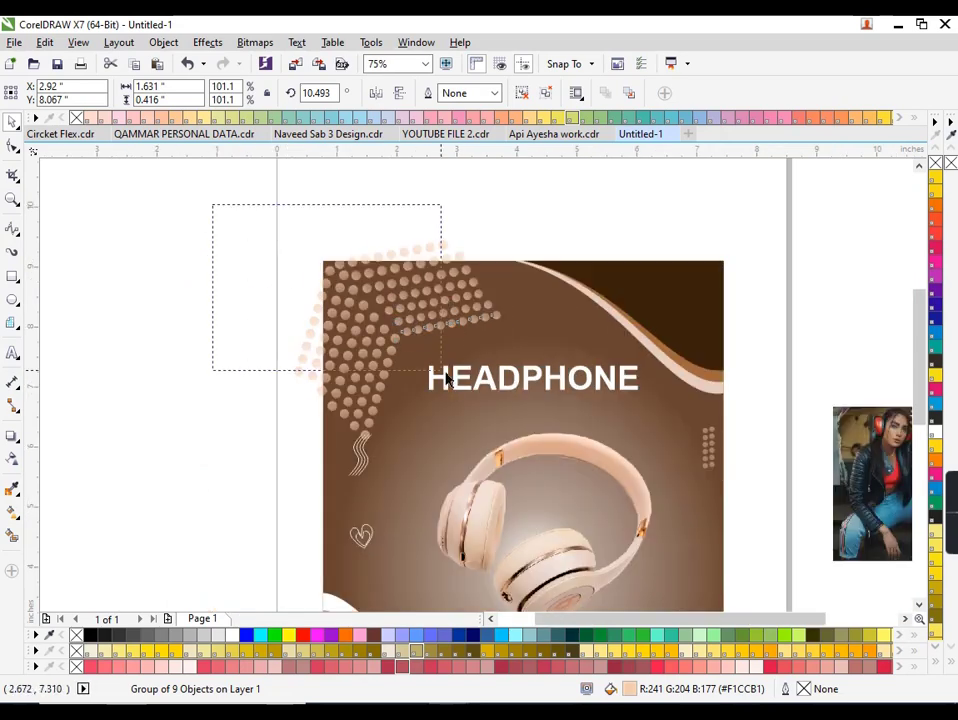
Group the 22 dot objects and PowerClip them inside the brown background.
left_click_drag(214, 205, 528, 447)
key("ctrl+g")
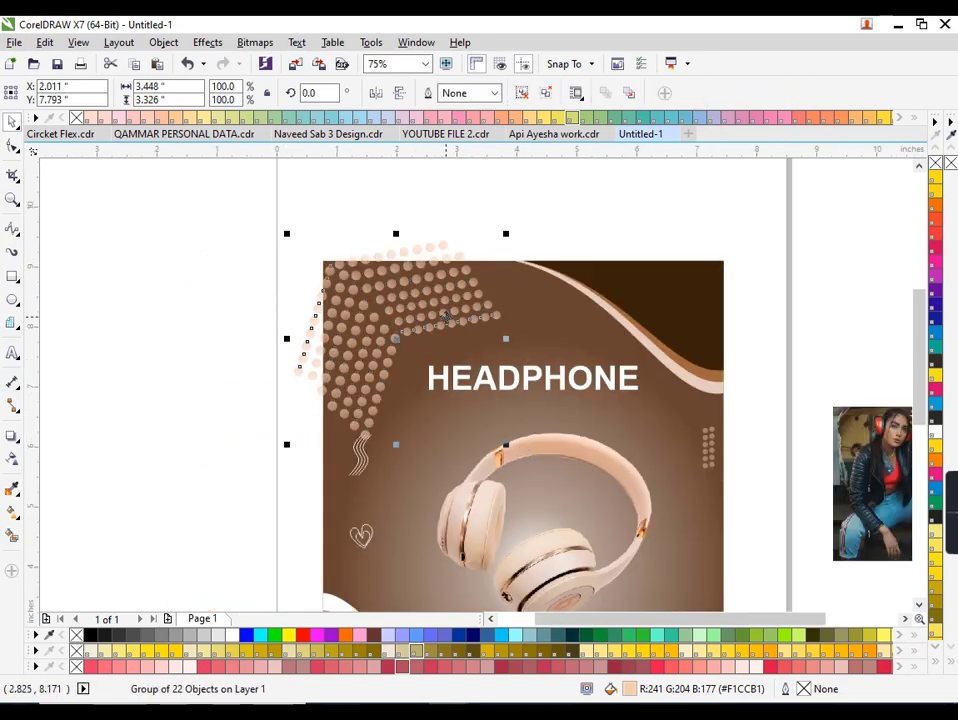
right_click(447, 262)
left_click(500, 273)
left_click(432, 314)
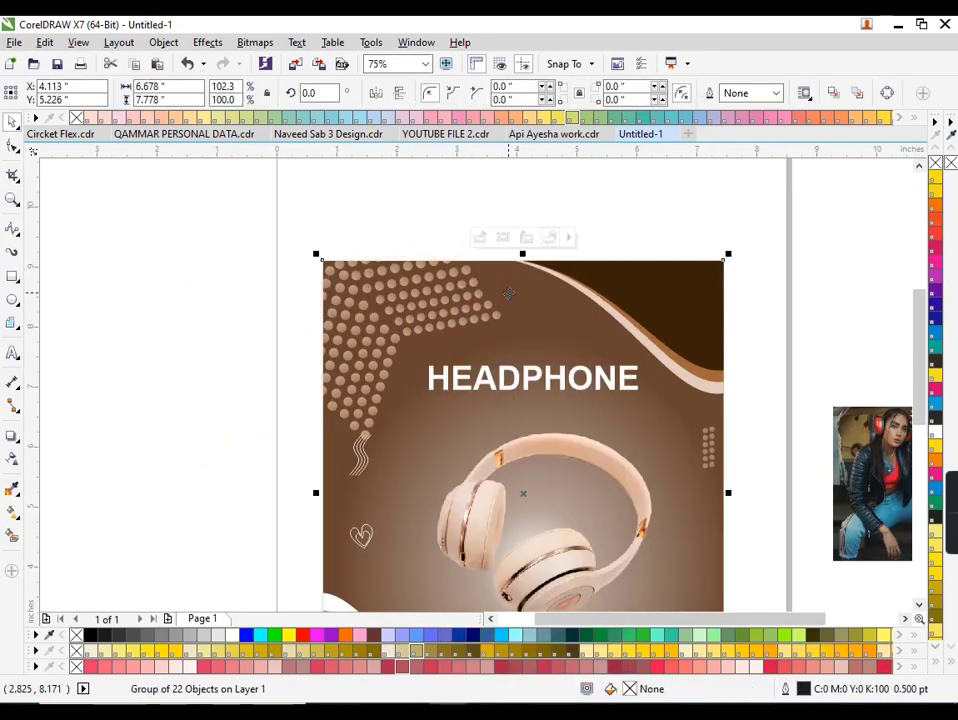
Scale the clipped dots to 85.9% and move them up-left into the corner.
left_click(505, 385, "ctrl")
left_click_drag(505, 444, 492, 445)
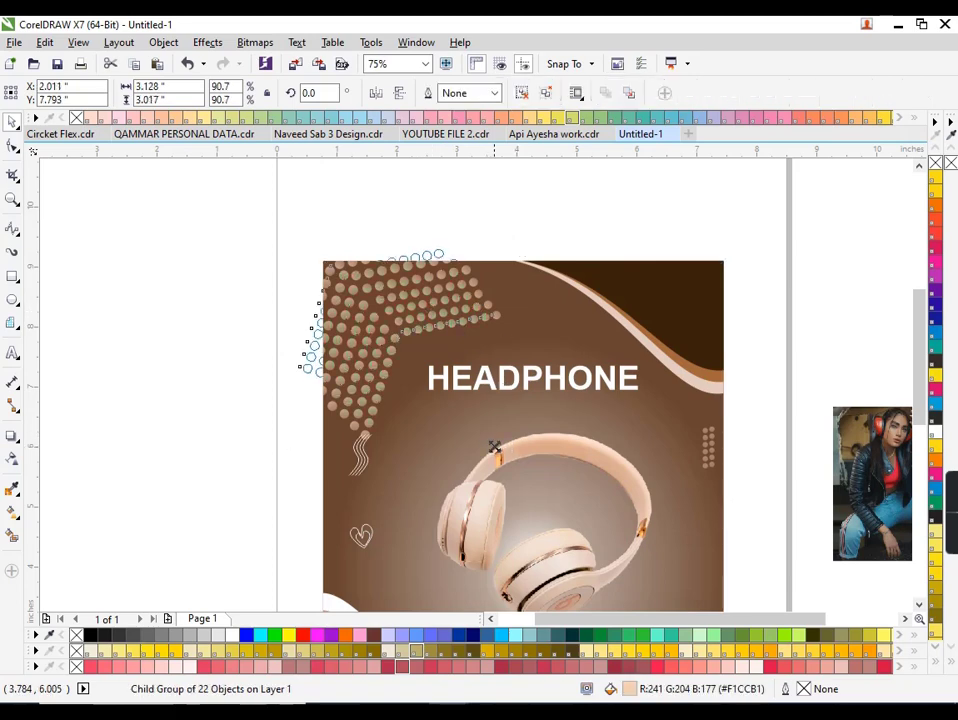
left_click_drag(430, 381, 366, 309)
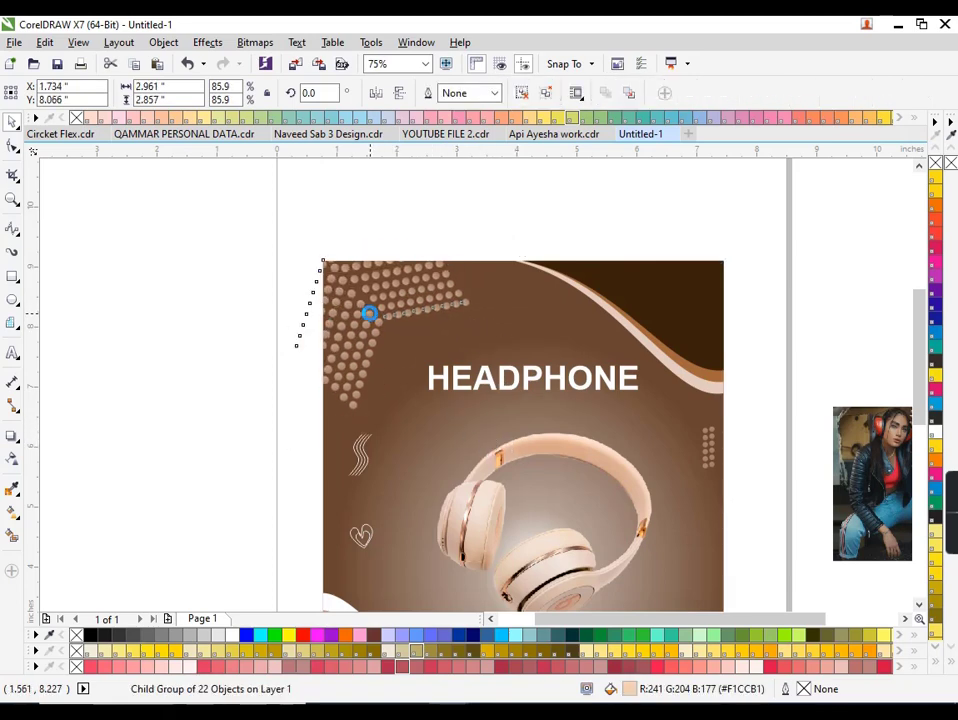
left_click(260, 295)
scroll(259, 289, "down", 2)
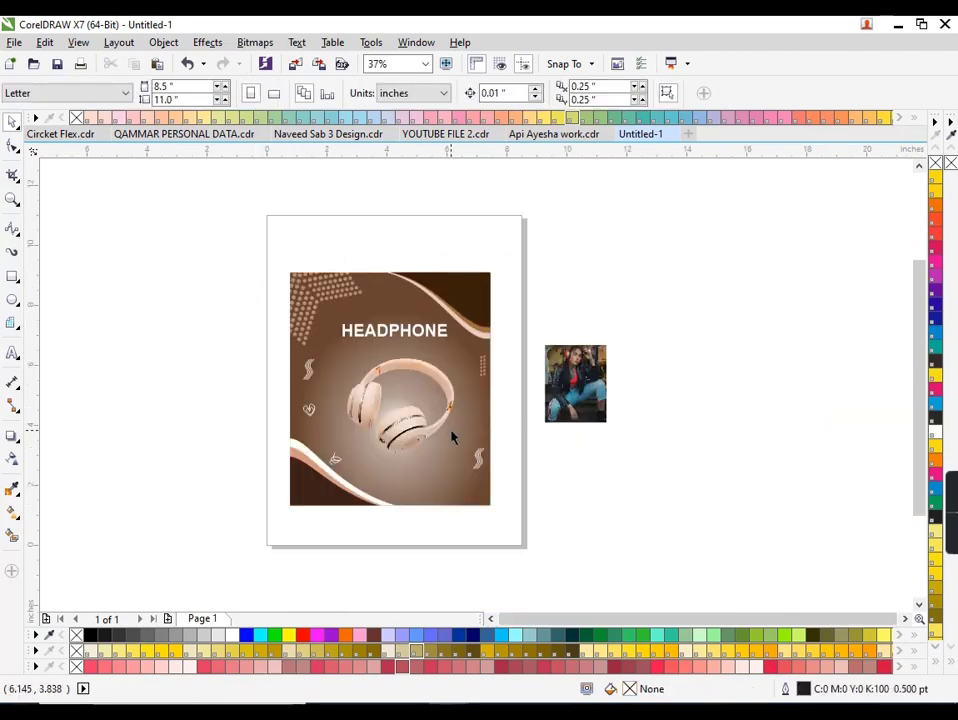
scroll(452, 436, "up", 2)
Check the background's gradient settings and the clipped dot group without changing them.
left_click(418, 455)
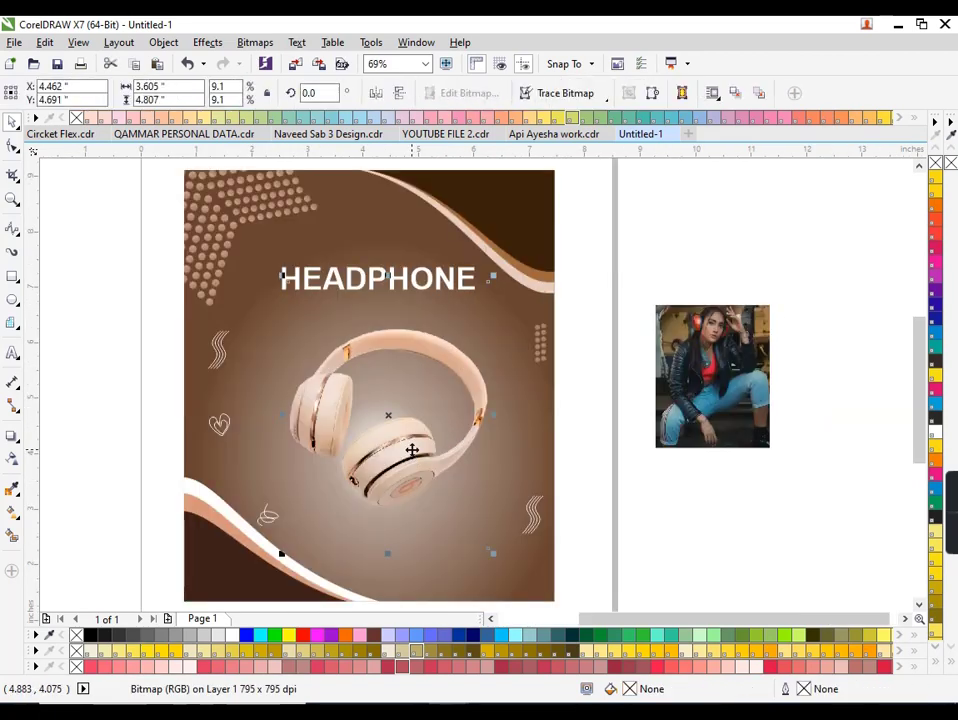
left_click(500, 484)
key("F11")
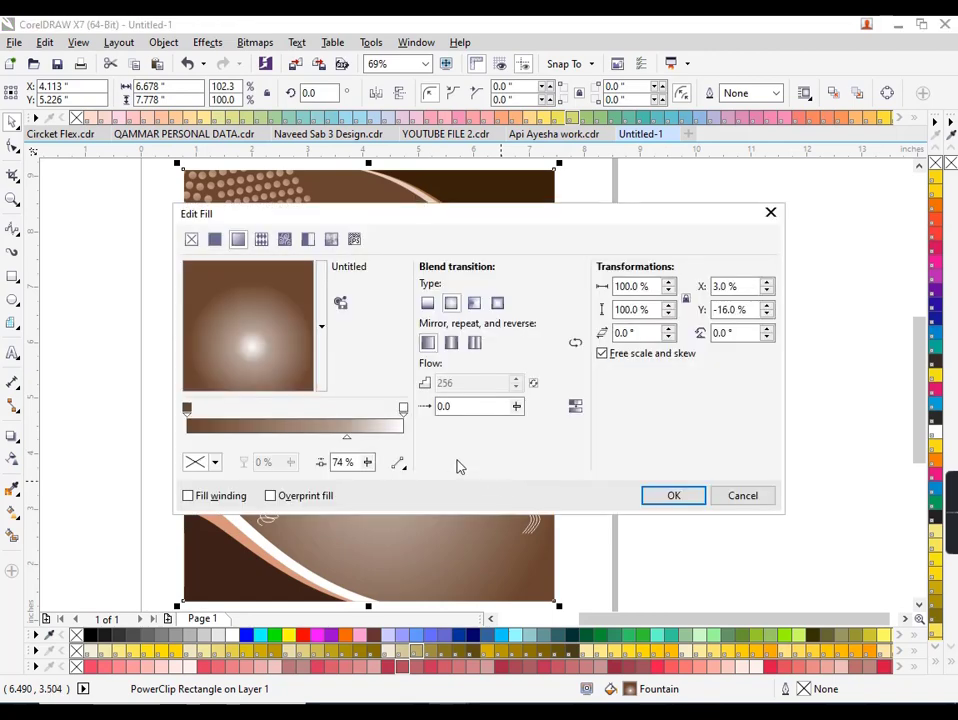
left_click(737, 497)
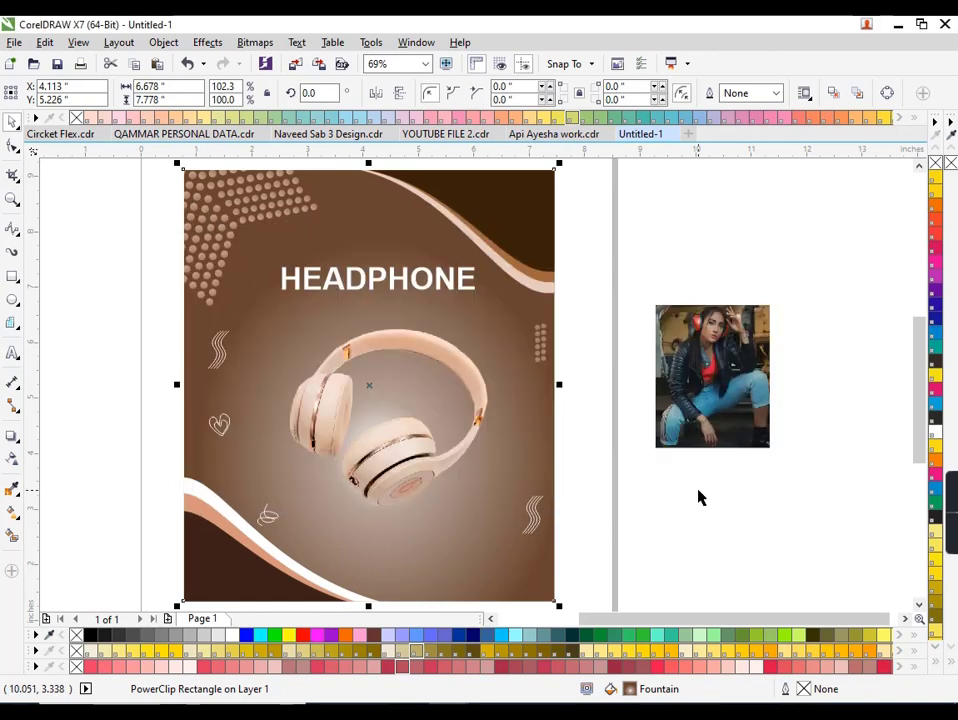
key("Escape")
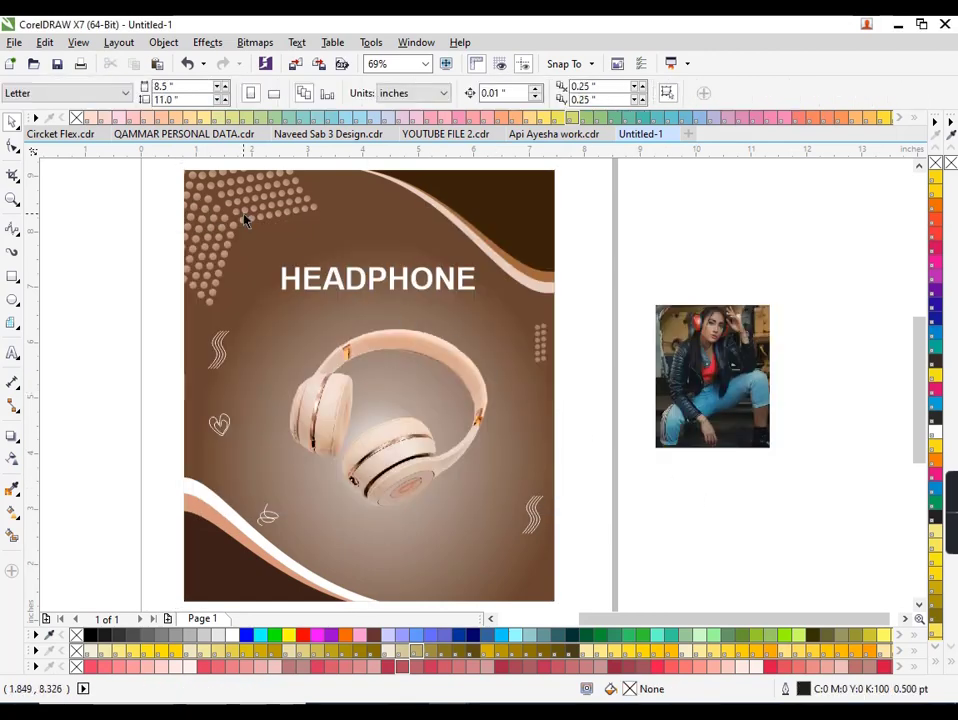
left_click(247, 220)
left_click(247, 218, "ctrl")
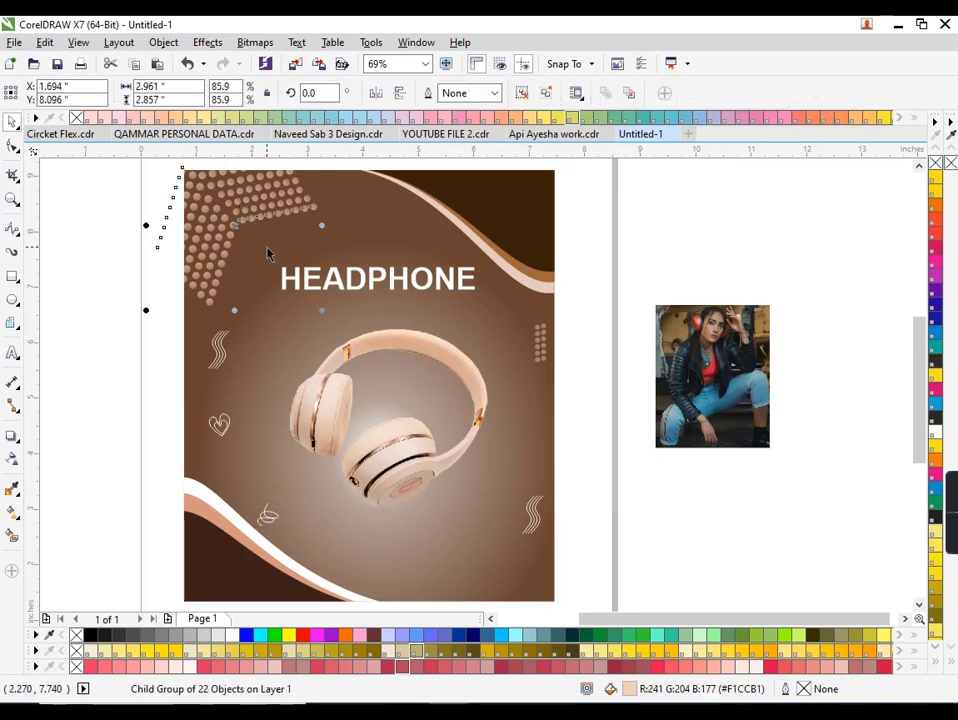
left_click(614, 224)
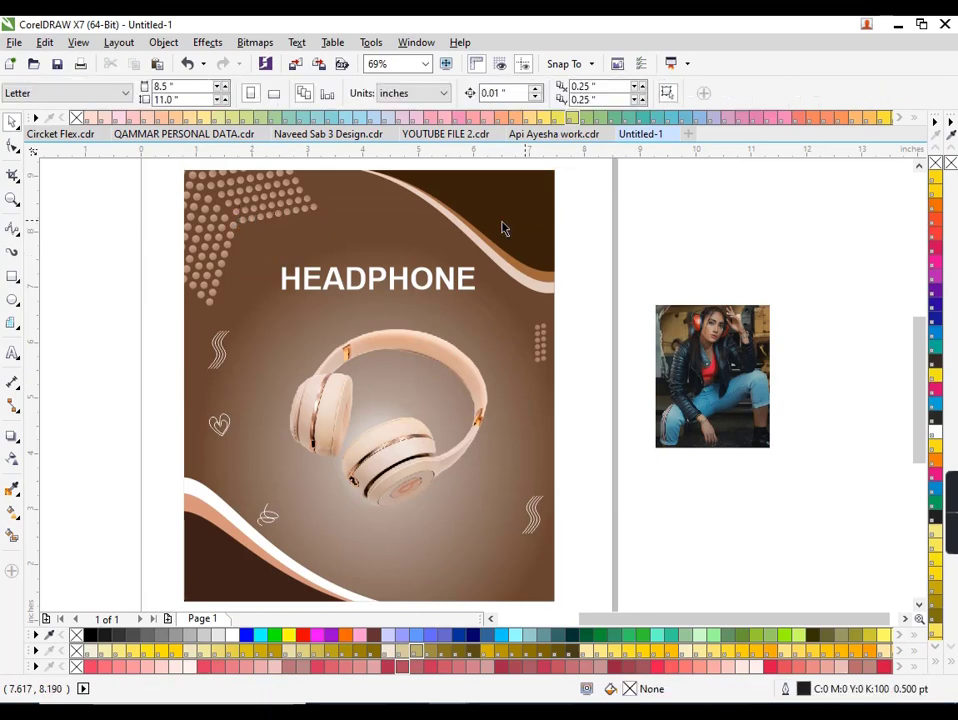
left_click(297, 215)
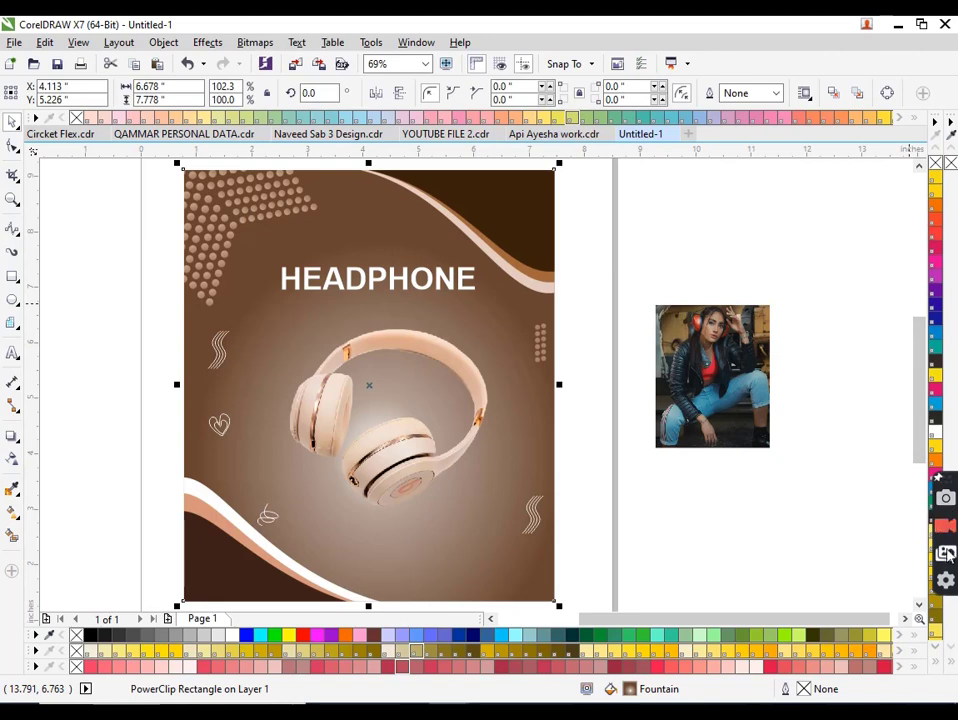
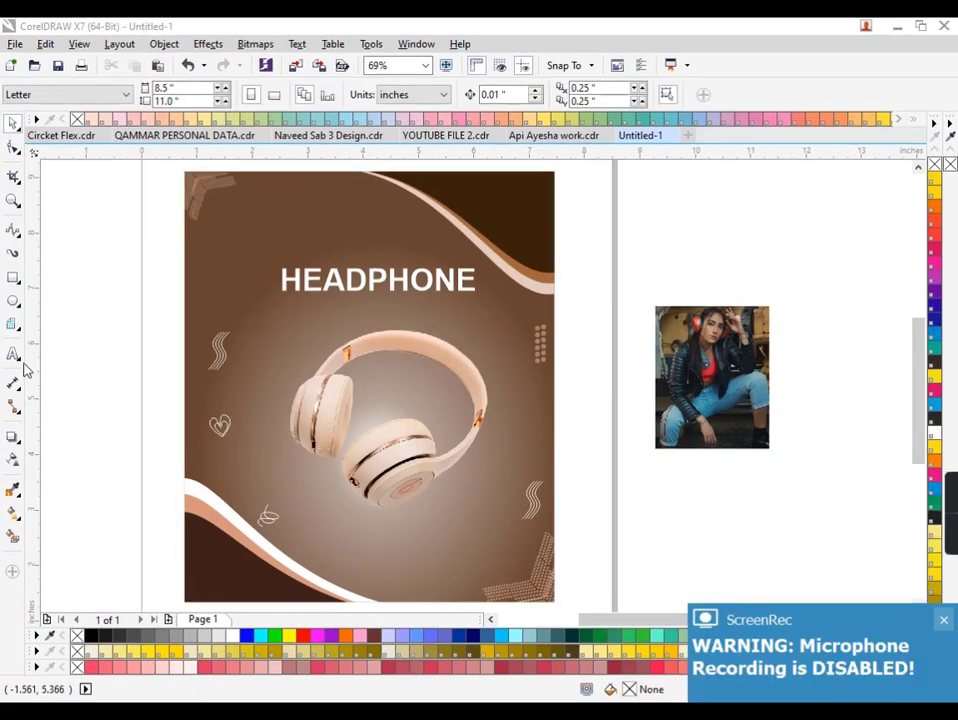
Draw a diagonal freehand line below the headphones ending in an arrowhead.
left_click(14, 231)
left_click(85, 229)
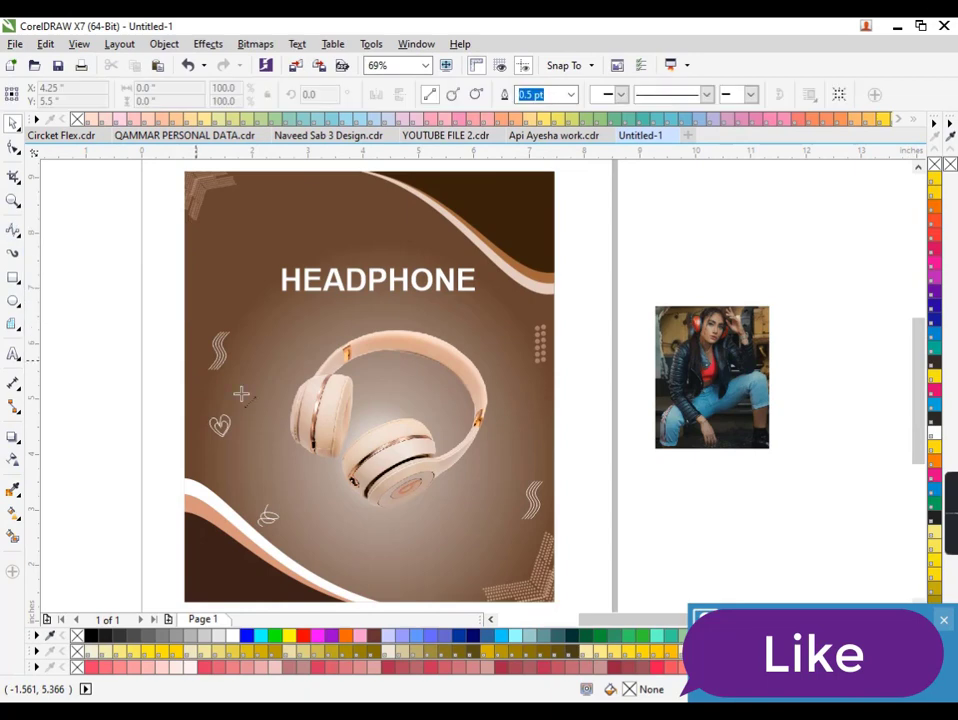
left_click(383, 516)
left_click(438, 573)
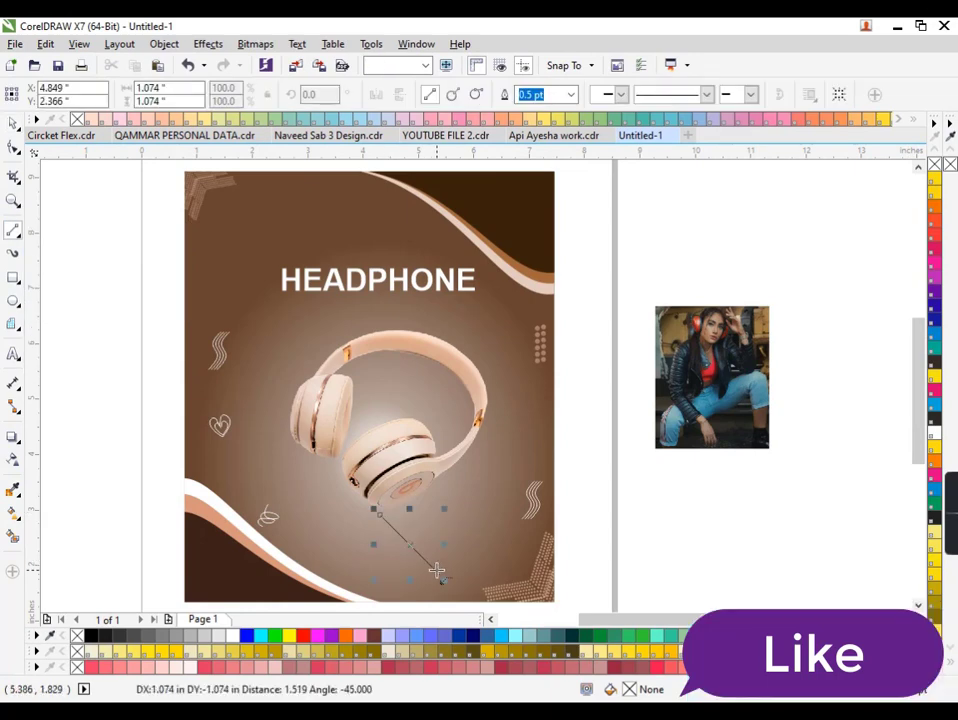
scroll(438, 573, "up", 3)
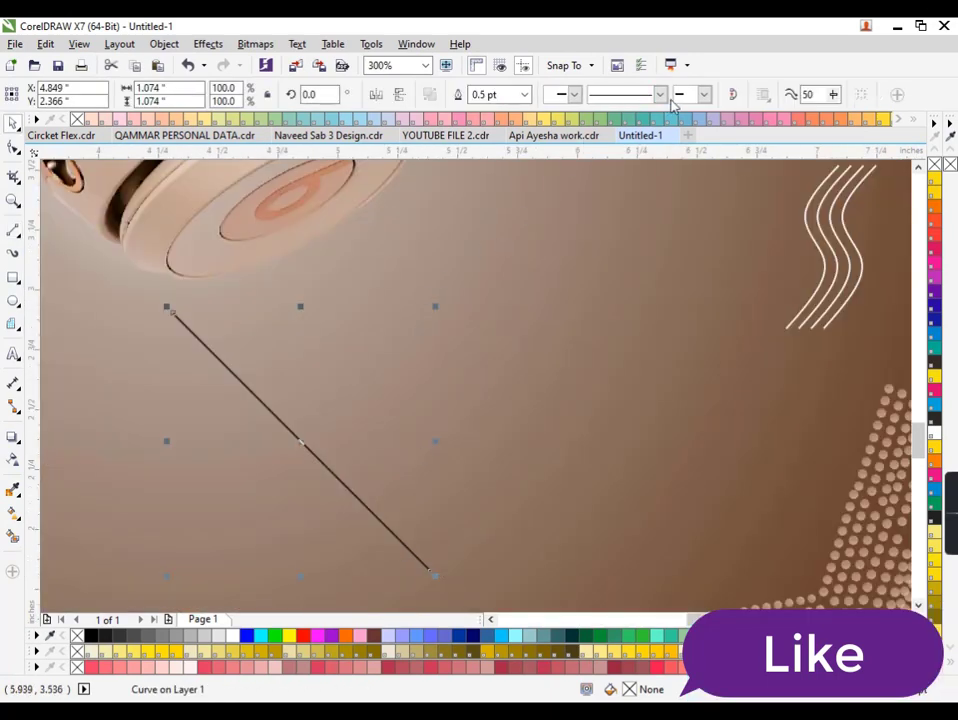
left_click(704, 94)
left_click(761, 127)
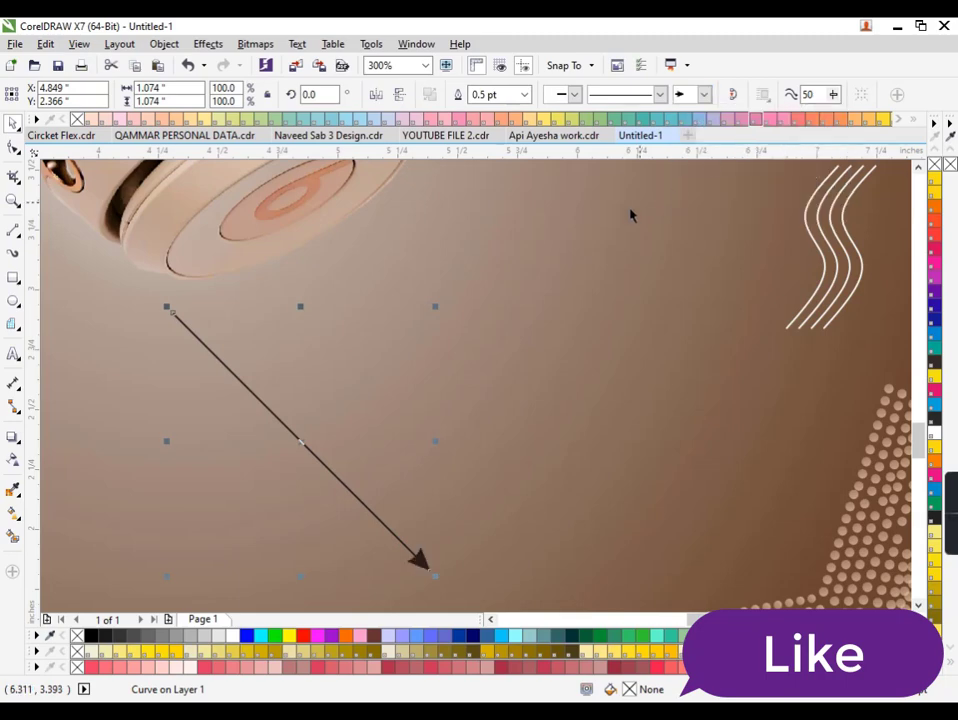
Convert the arrow line to a curve and bend it downward into an arc.
left_click(12, 147)
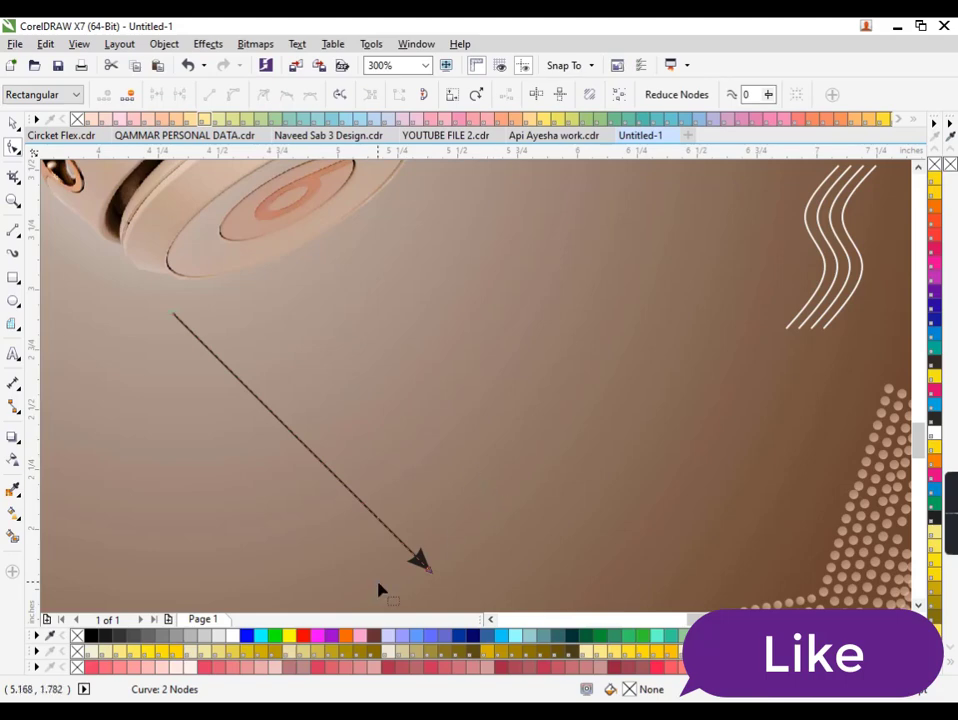
left_click(308, 465)
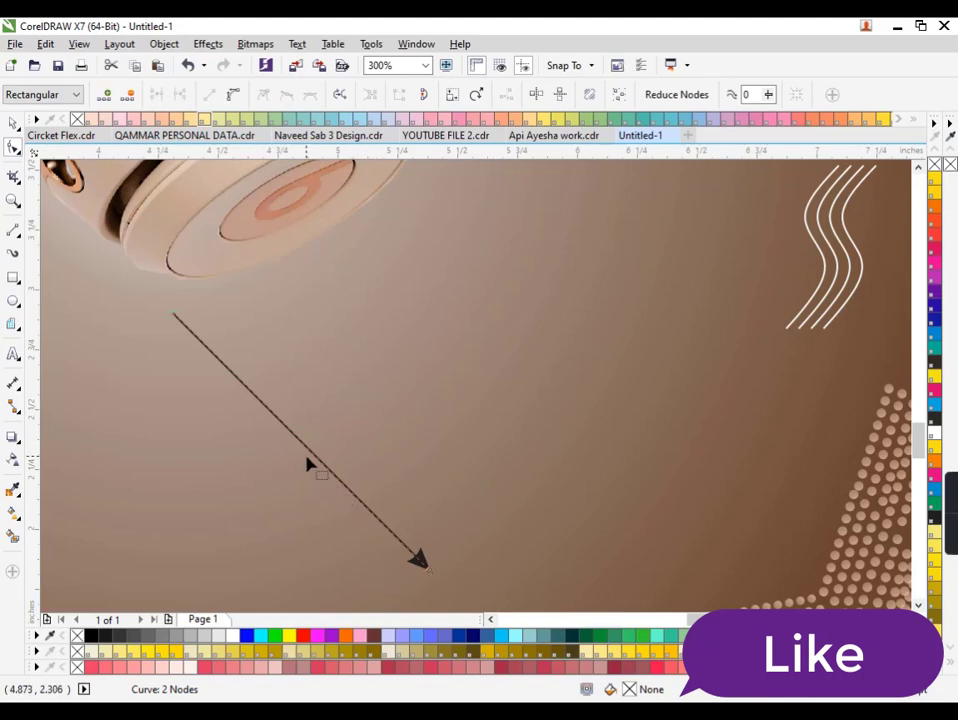
left_click(234, 95)
left_click_drag(299, 442, 232, 495)
scroll(312, 410, "down", 1)
Shrink the curved arrow and eyedrop a dark brown outline from the headphones.
key("space")
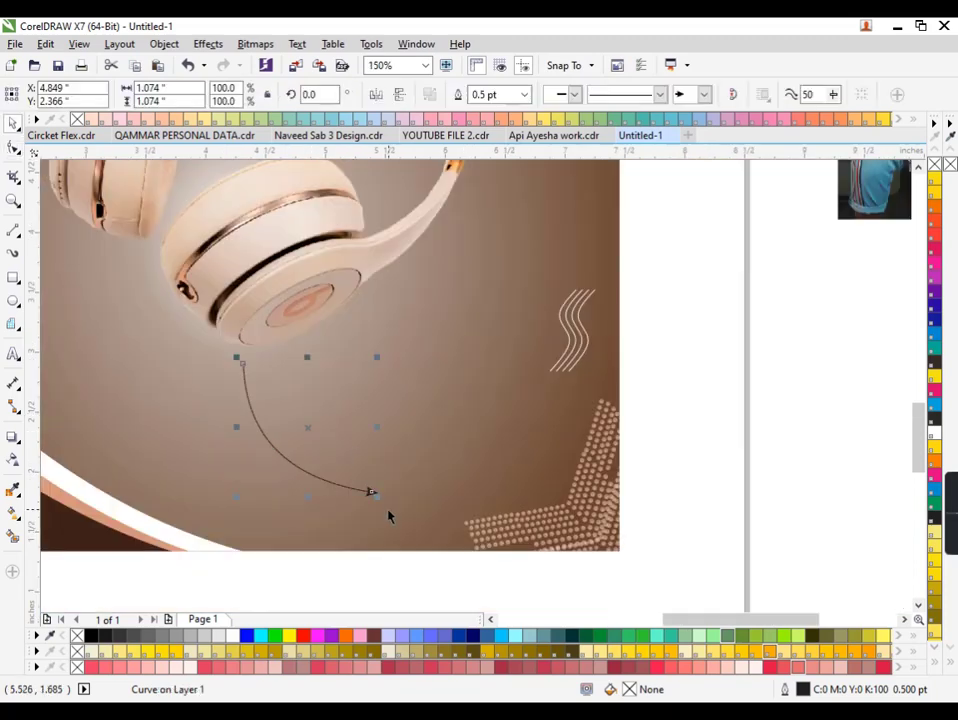
mouse_move(370, 492)
left_mouse_down()
mouse_move(299, 418)
mouse_move(284, 369)
left_mouse_up()
scroll(288, 367, "up", 1)
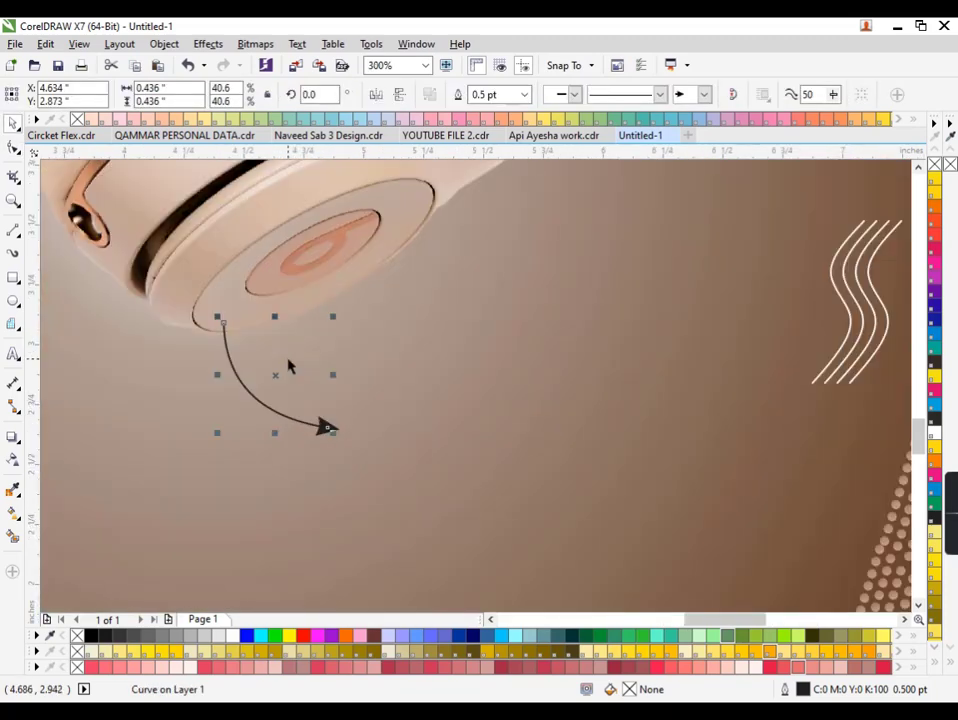
left_click(82, 212)
left_click_drag(332, 432, 362, 461)
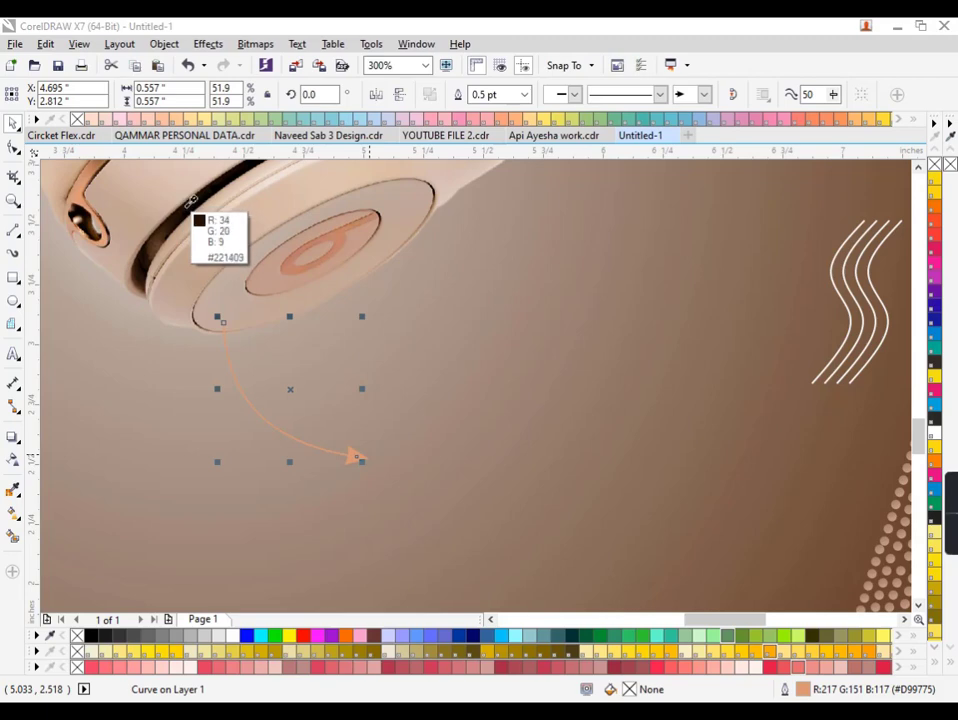
left_click(176, 222)
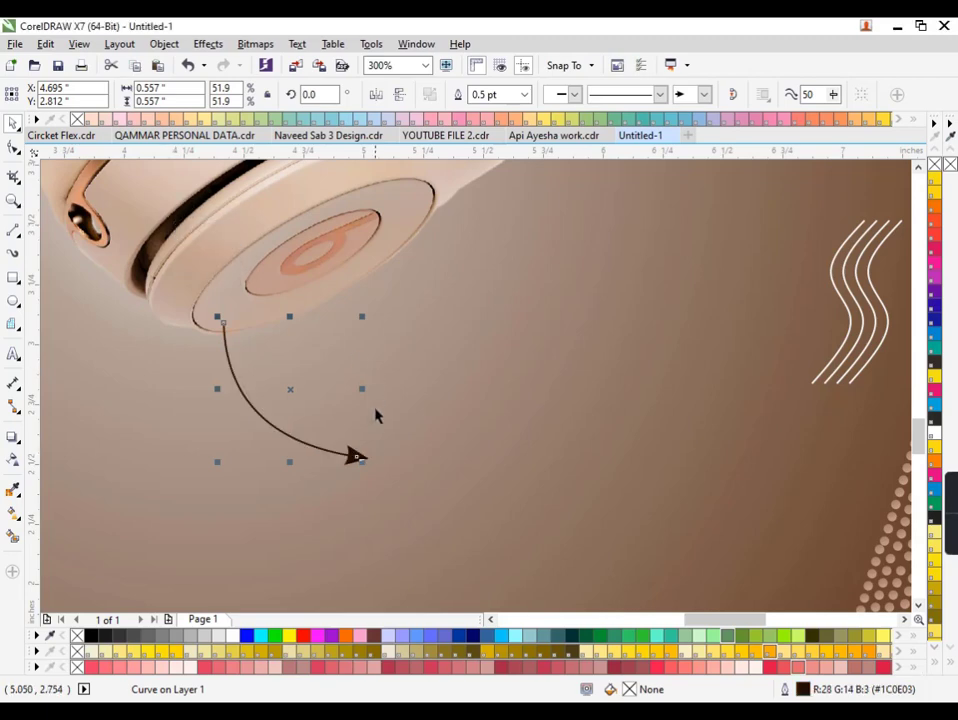
Enlarge the arrow and position it just under the ear cup.
scroll(359, 466, "down", 2)
left_click(355, 336)
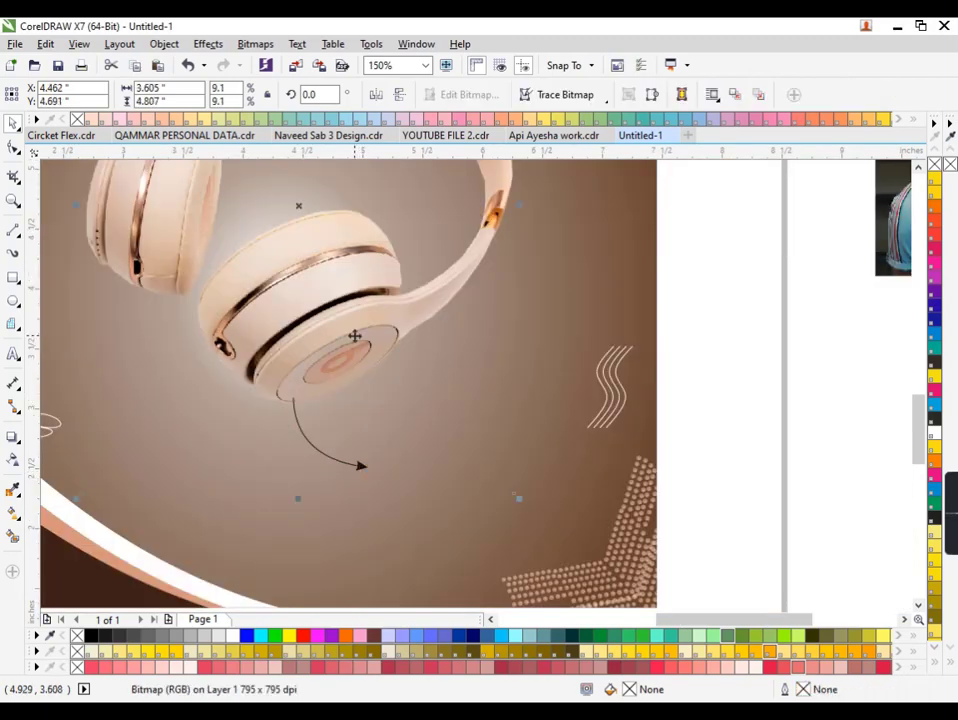
left_click(362, 470)
left_click_drag(368, 468, 400, 522)
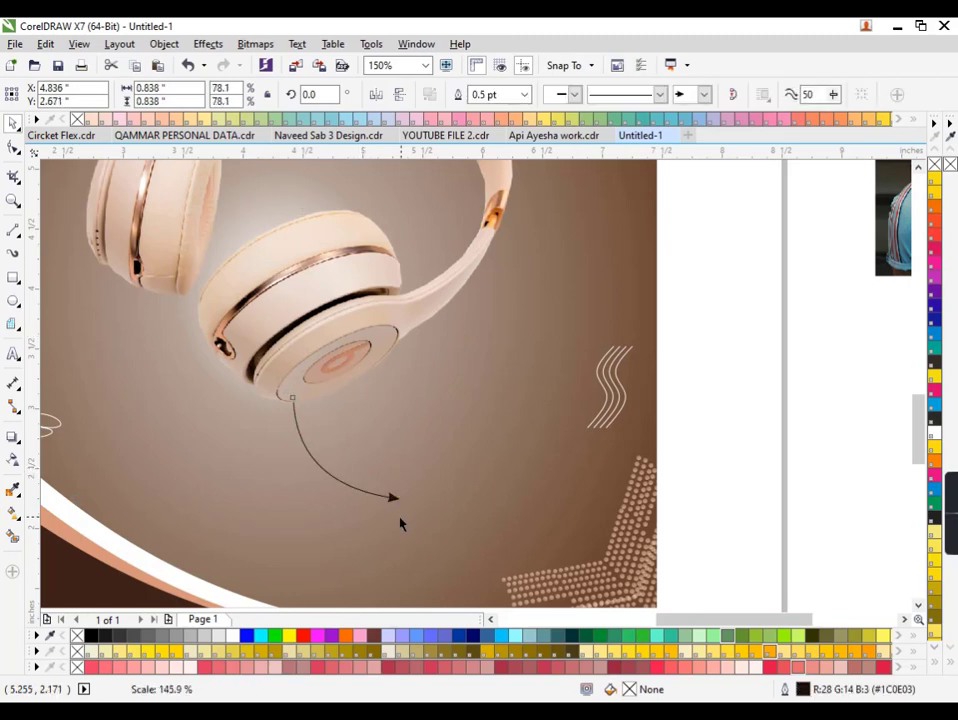
scroll(549, 419, "down", 2)
left_click(549, 419)
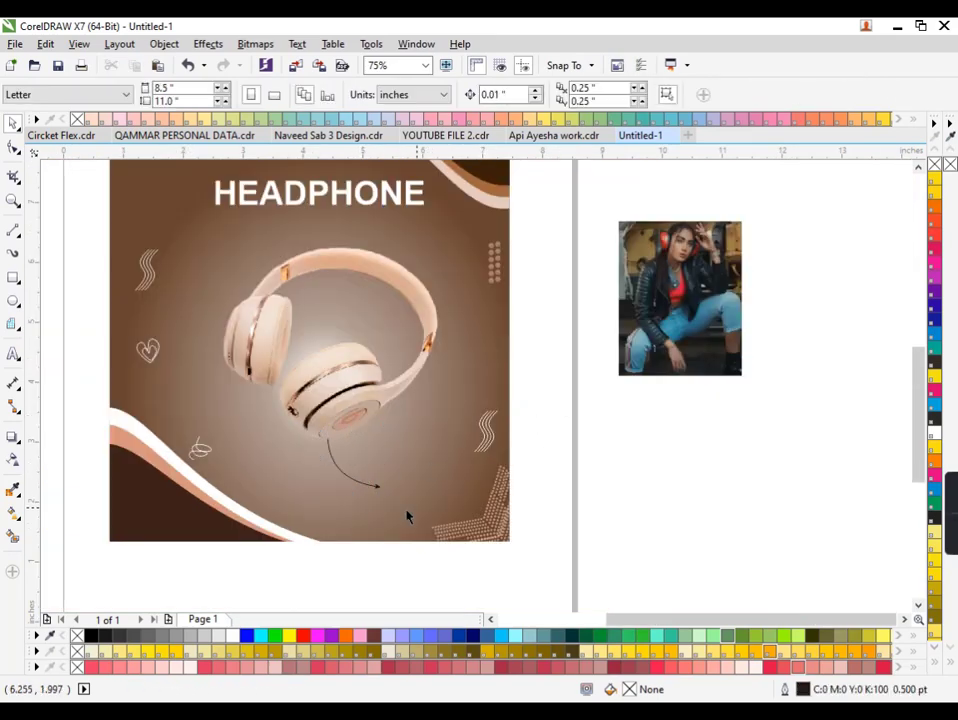
Draw a short rectangle below the arrow tip and round its ends into a pill.
left_click(13, 300)
scroll(345, 514, "up", 2)
left_click_drag(296, 469, 490, 516)
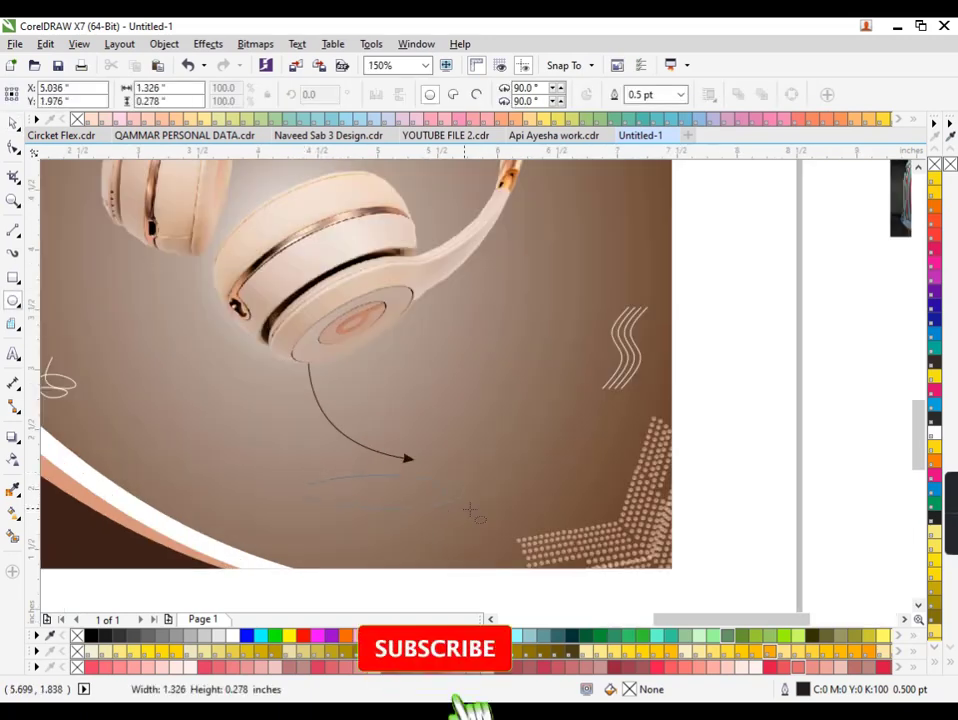
key("Delete")
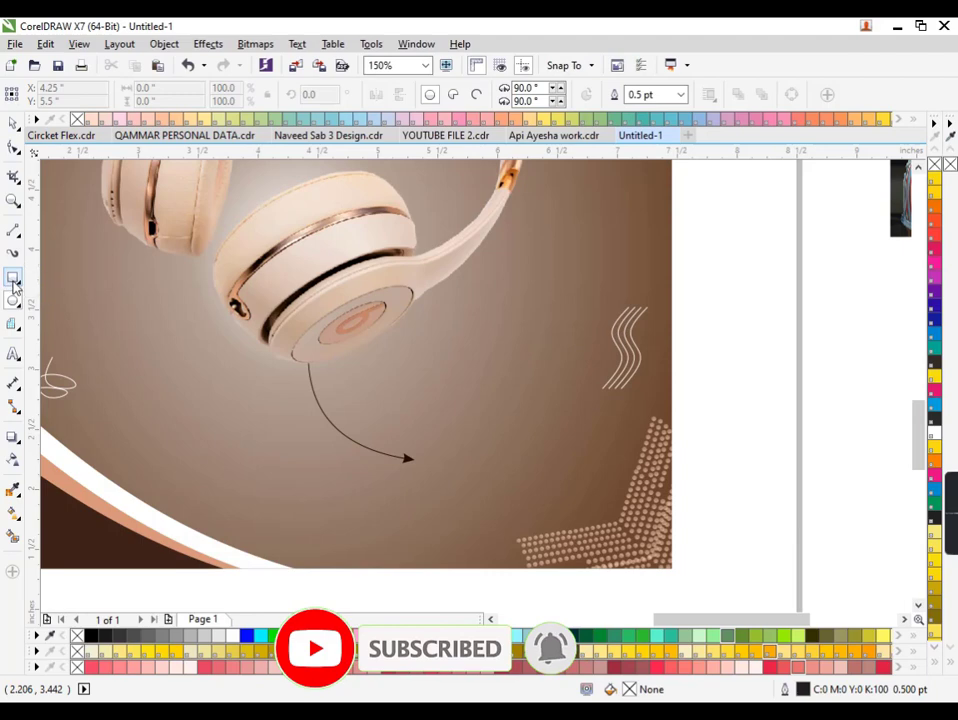
left_click(12, 278)
mouse_move(315, 477)
left_mouse_down()
mouse_move(443, 494)
mouse_move(474, 519)
left_mouse_up()
scroll(474, 519, "up", 2)
left_click_drag(316, 524, 318, 506)
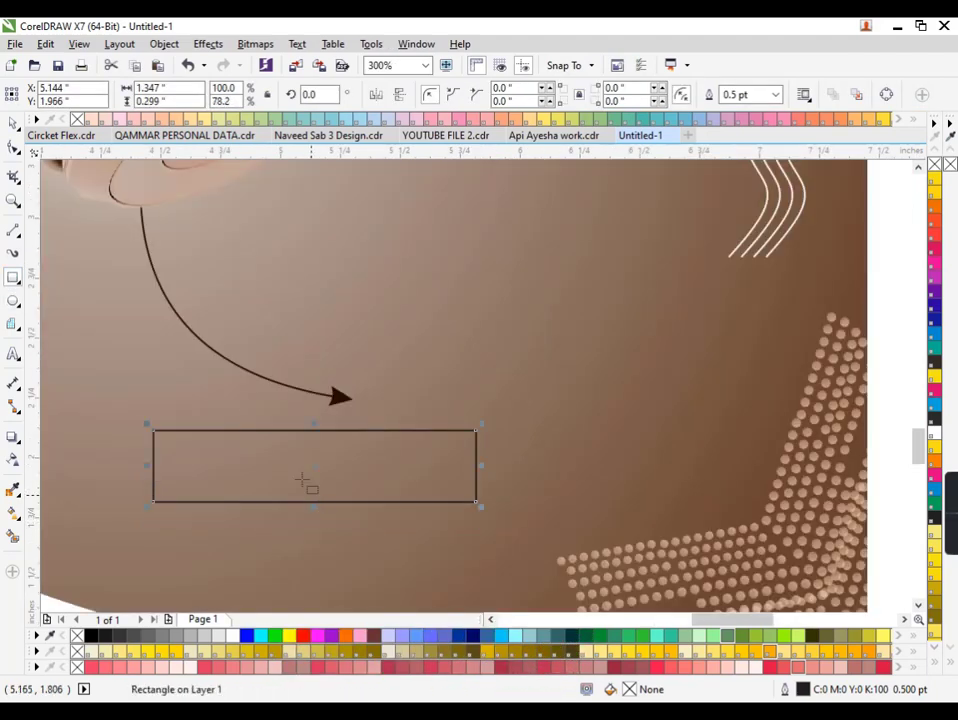
left_click(13, 146)
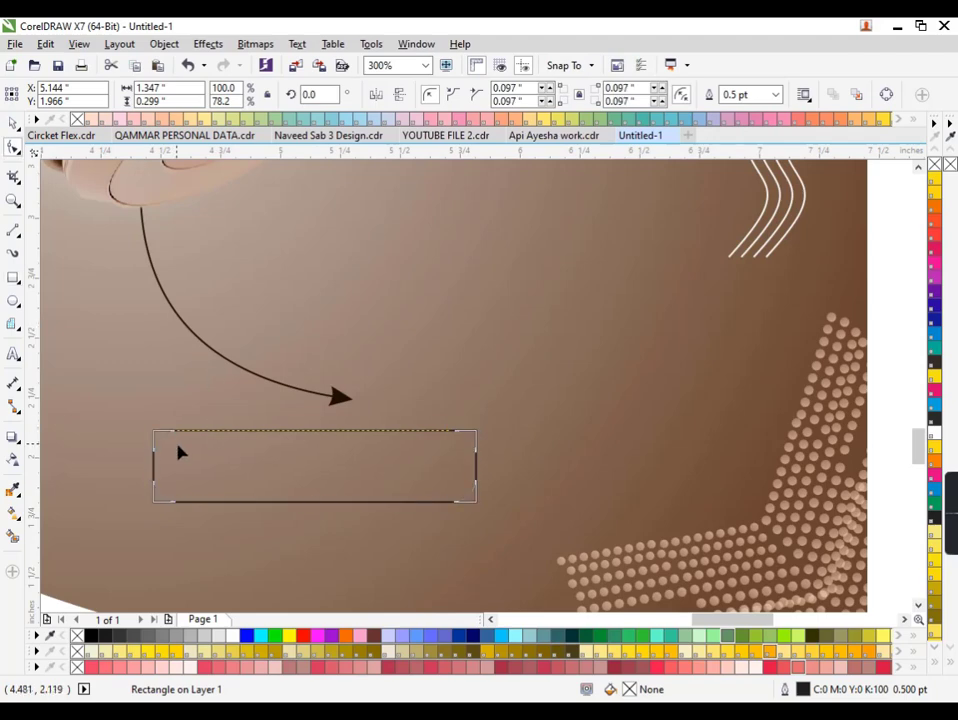
left_click_drag(168, 434, 180, 455)
scroll(331, 496, "down", 2)
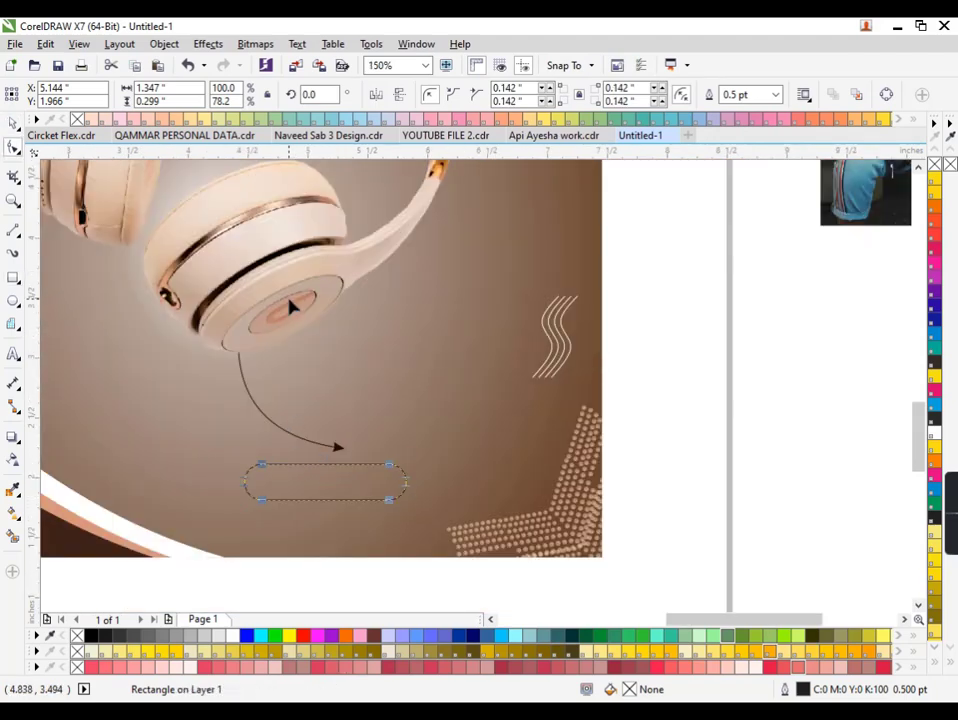
scroll(293, 250, "down", 2)
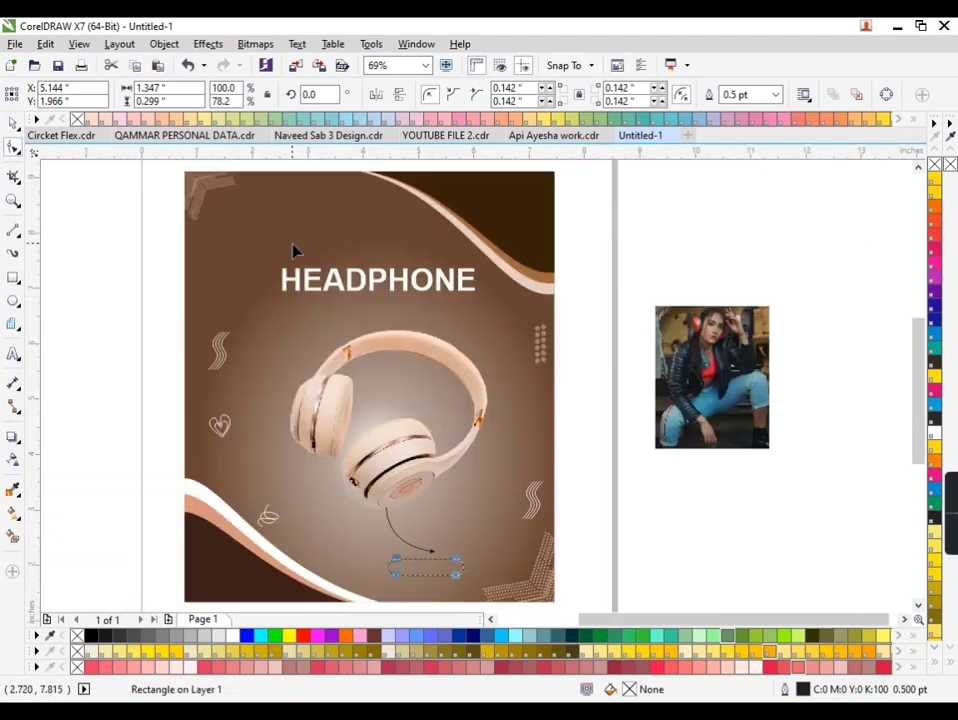
Place a smaller dark brown copy of HEADPHONE inside the pill.
key("space")
left_click(342, 279)
scroll(342, 279, "down", 2)
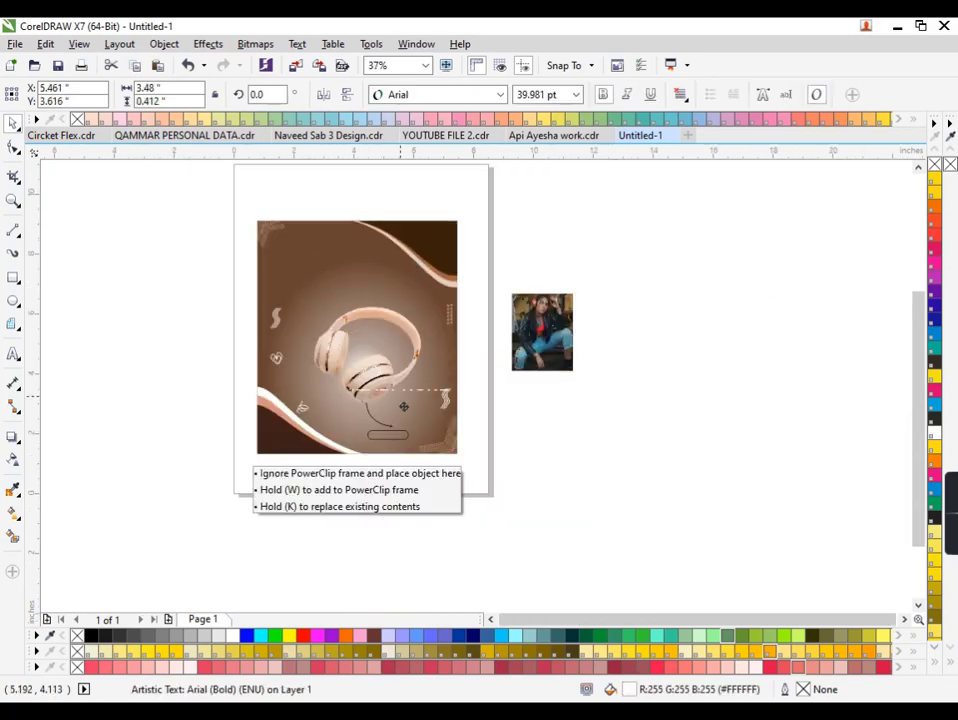
left_click_drag(361, 279, 400, 434)
scroll(400, 434, "up", 2)
mouse_move(512, 452)
left_mouse_down()
mouse_move(401, 425)
mouse_move(384, 397)
mouse_move(412, 420)
left_mouse_up()
scroll(361, 457, "up", 2)
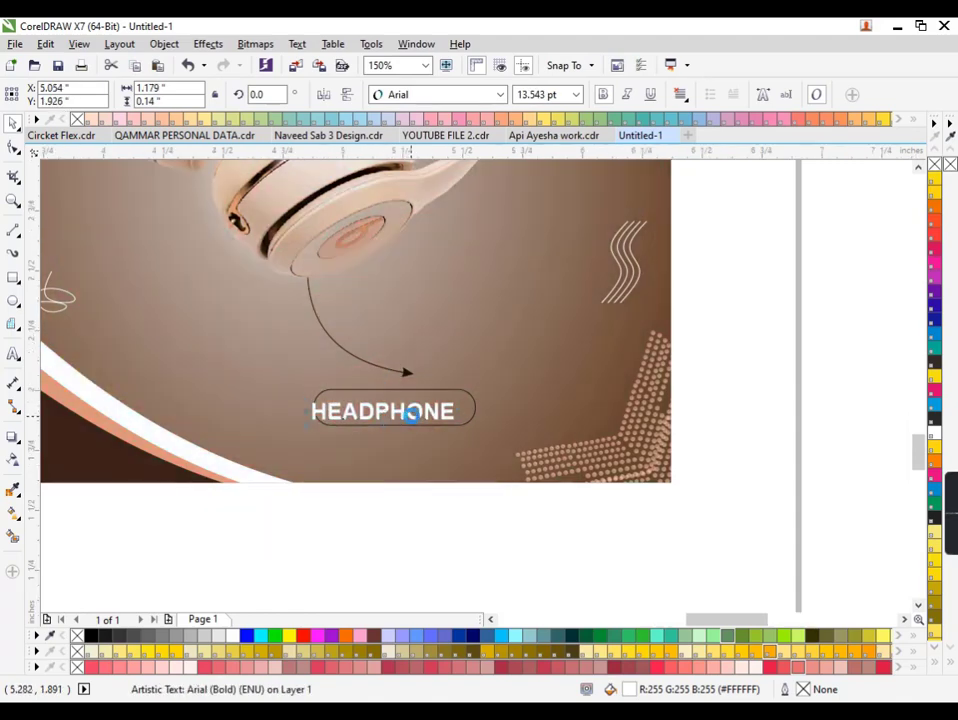
scroll(412, 414, "up", 2)
scroll(412, 419, "down", 2)
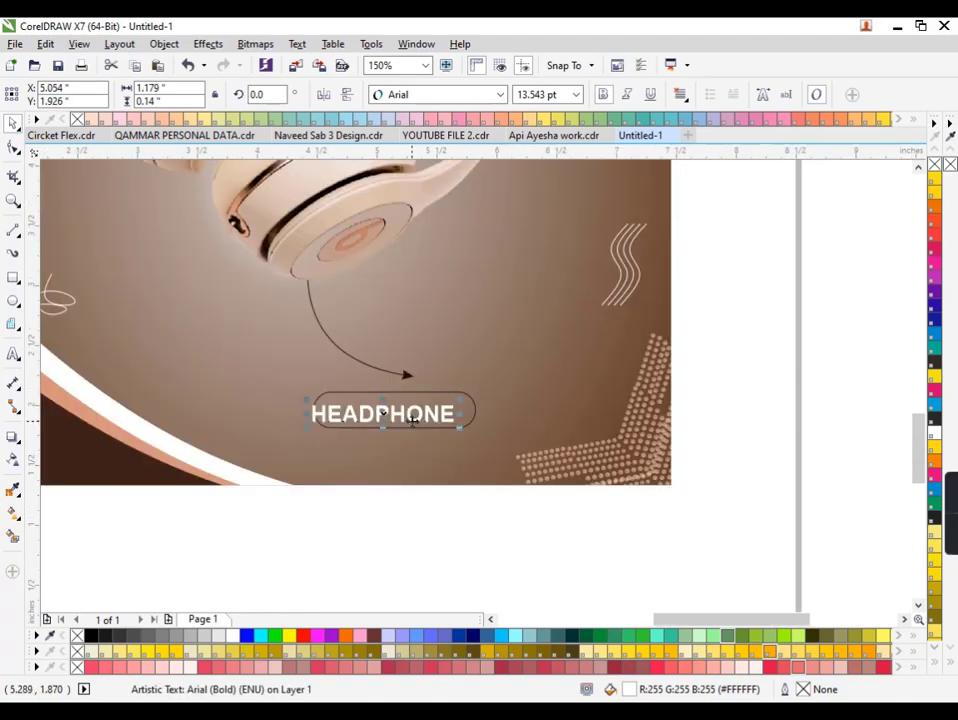
left_click(285, 229)
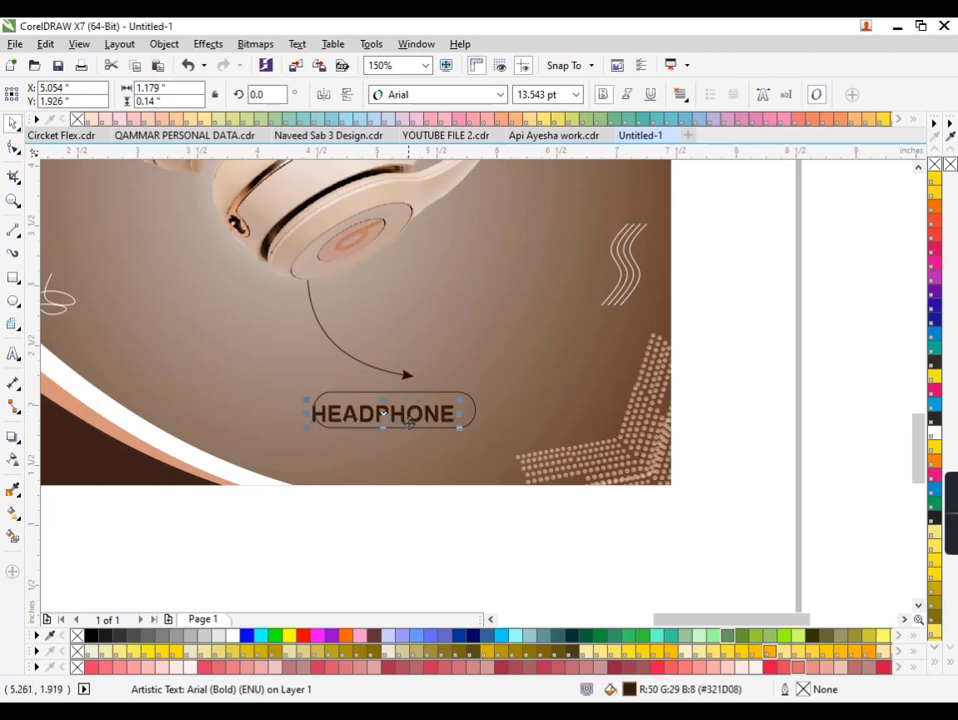
scroll(411, 418, "up", 2)
left_click(464, 431)
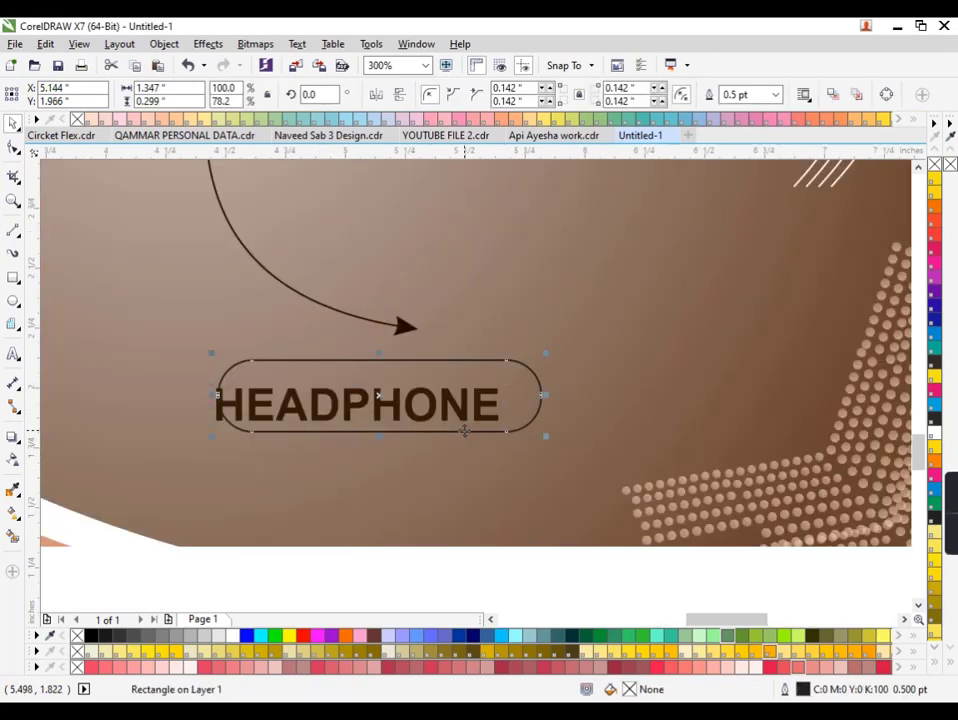
Fill the pill dark brown and centre the white text copy inside it.
left_click(464, 420)
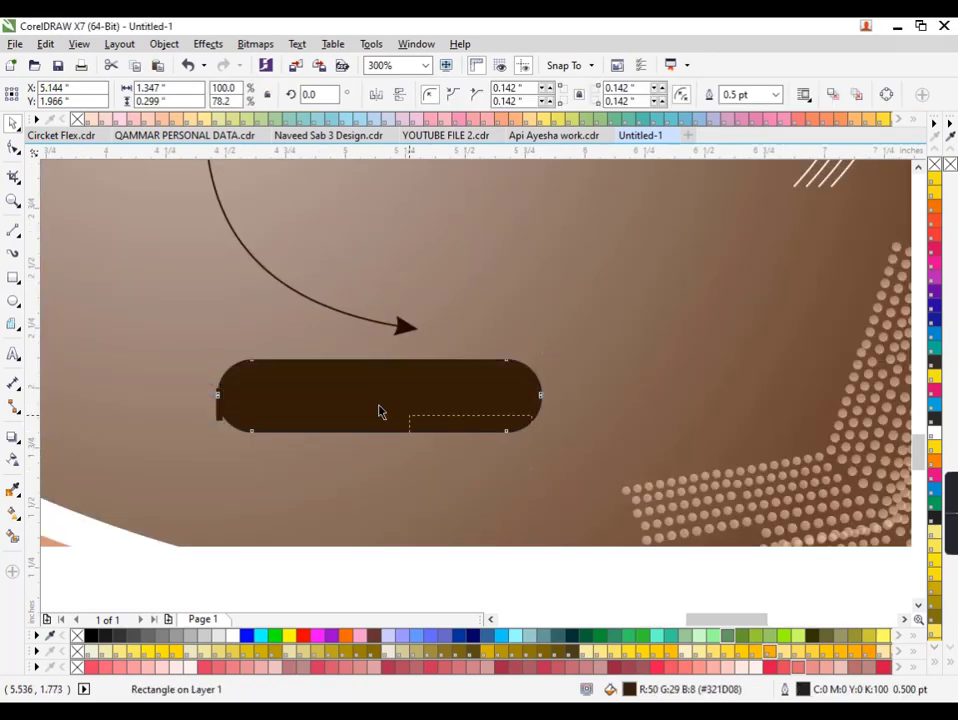
key("Tab")
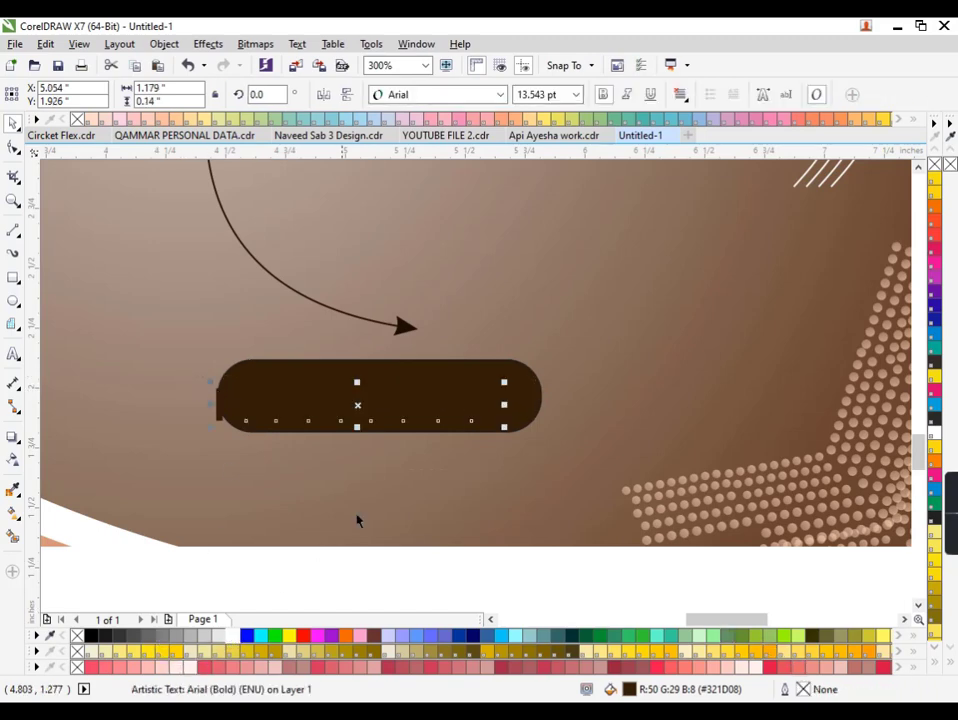
left_click(229, 636)
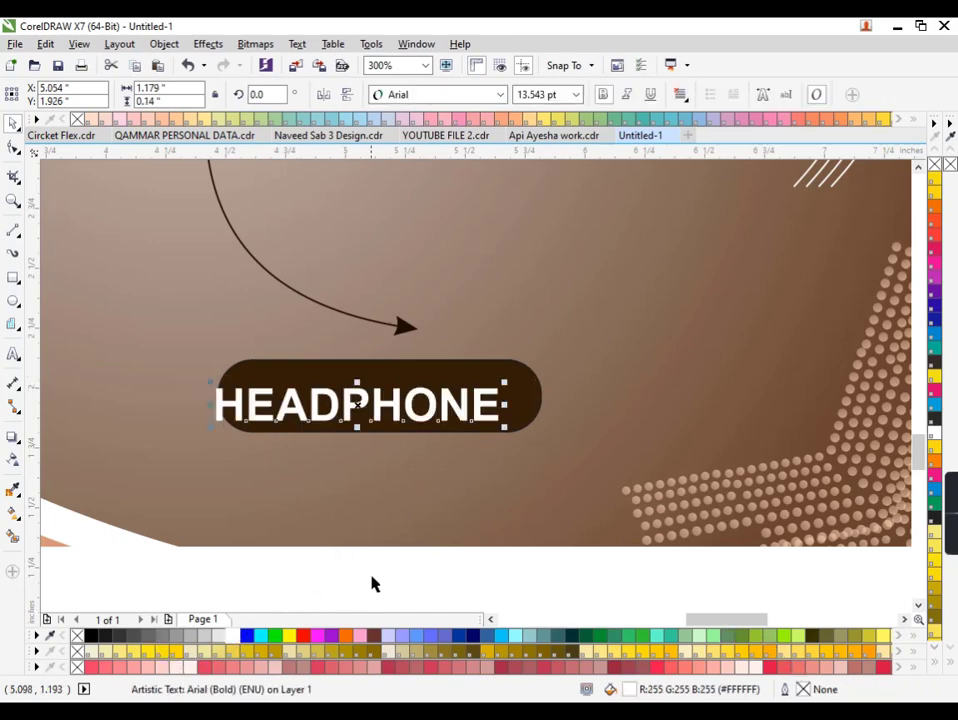
left_click(434, 377, "shift")
key("e")
key("c")
left_click(493, 546)
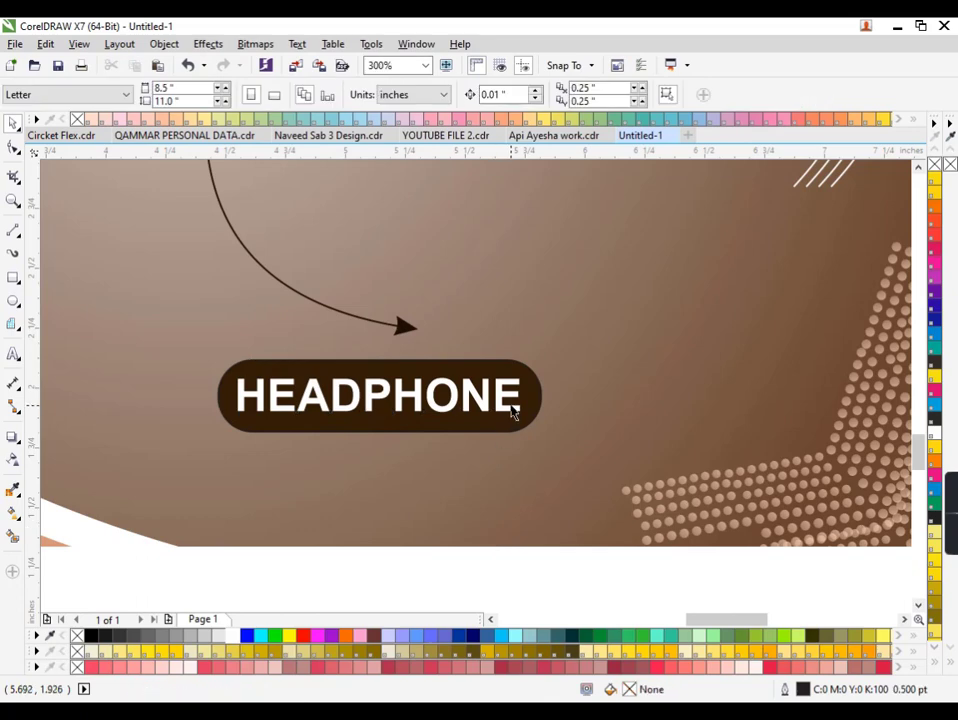
Change the pill's text to ORDER NOW.
double_click(520, 395)
key("shift+Left")
key("shift+Left")
key("shift+Left")
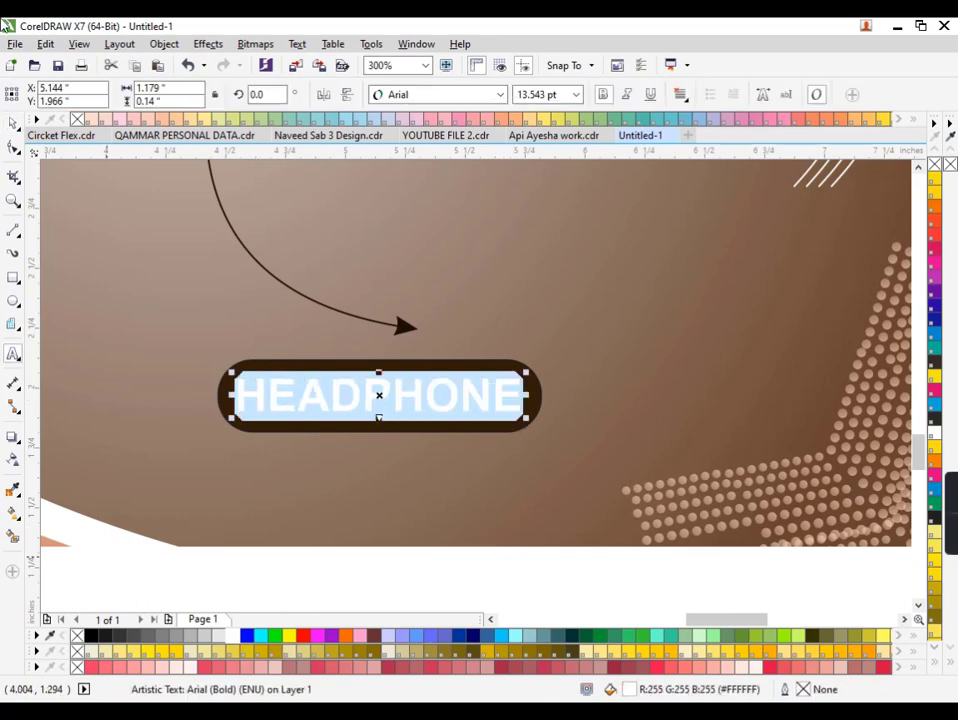
type("ORD")
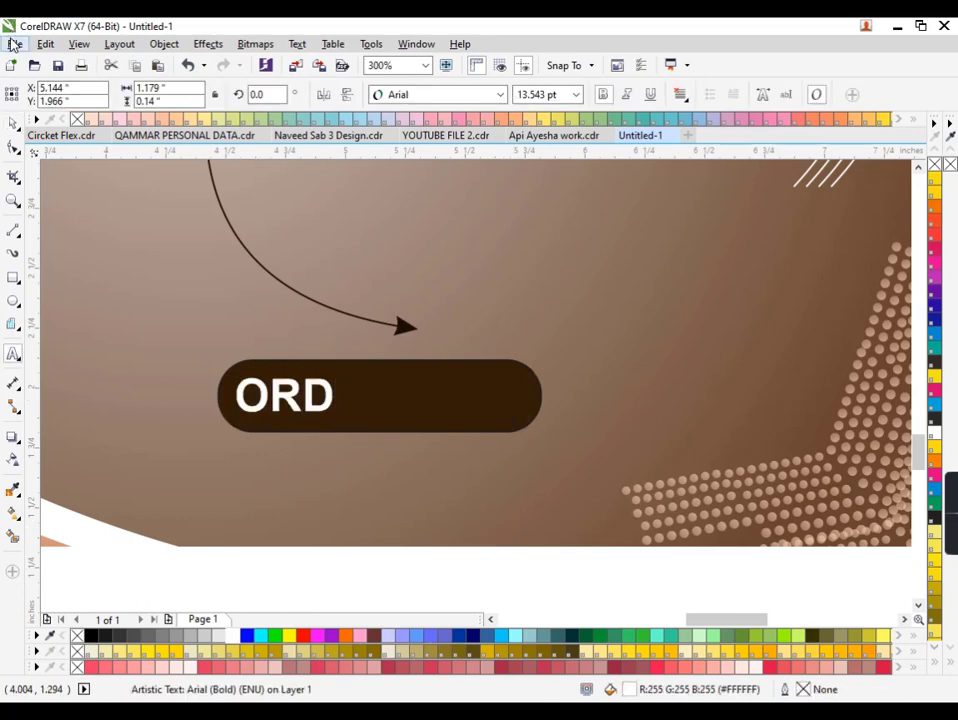
type("ER NOW")
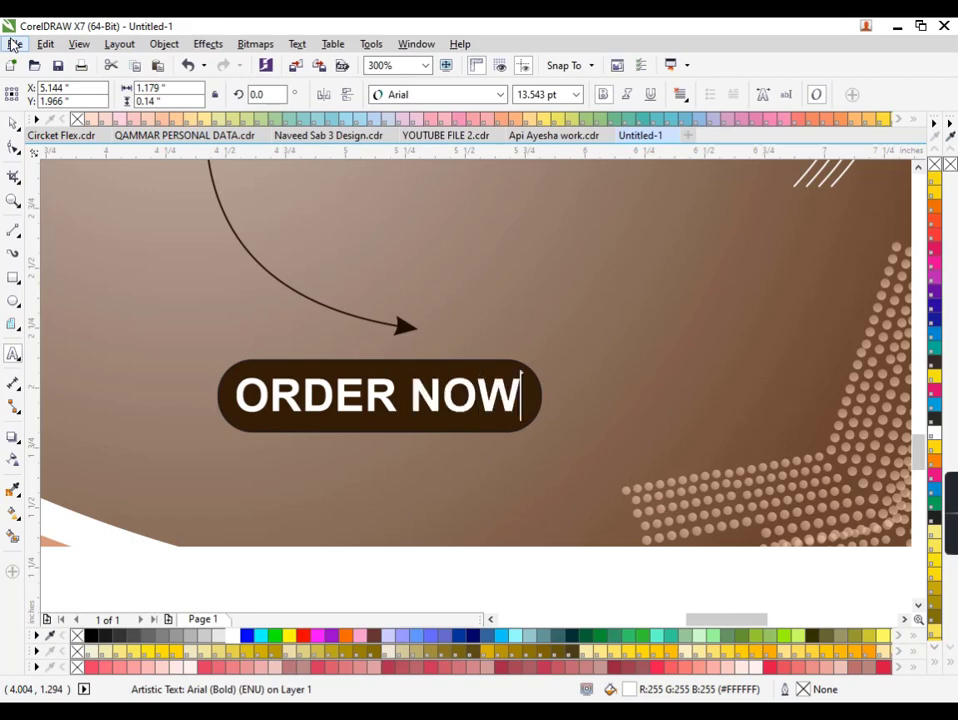
right_click(3, 54)
key("Escape")
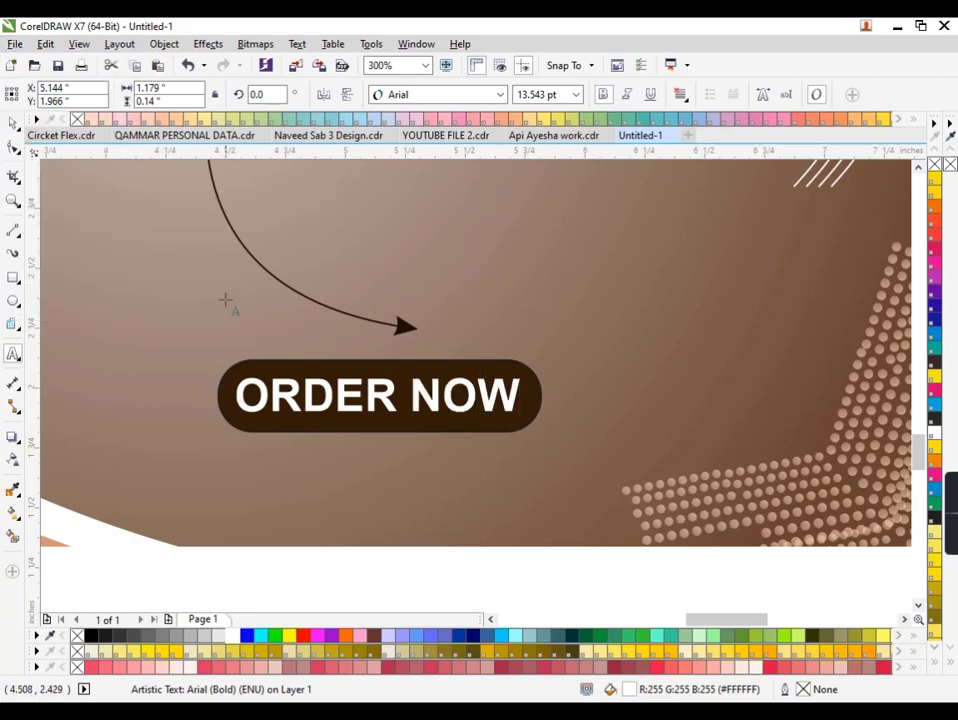
Shrink the ORDER NOW text slightly and remove the pill's outline.
left_click_drag(525, 419, 498, 428)
left_click(480, 425)
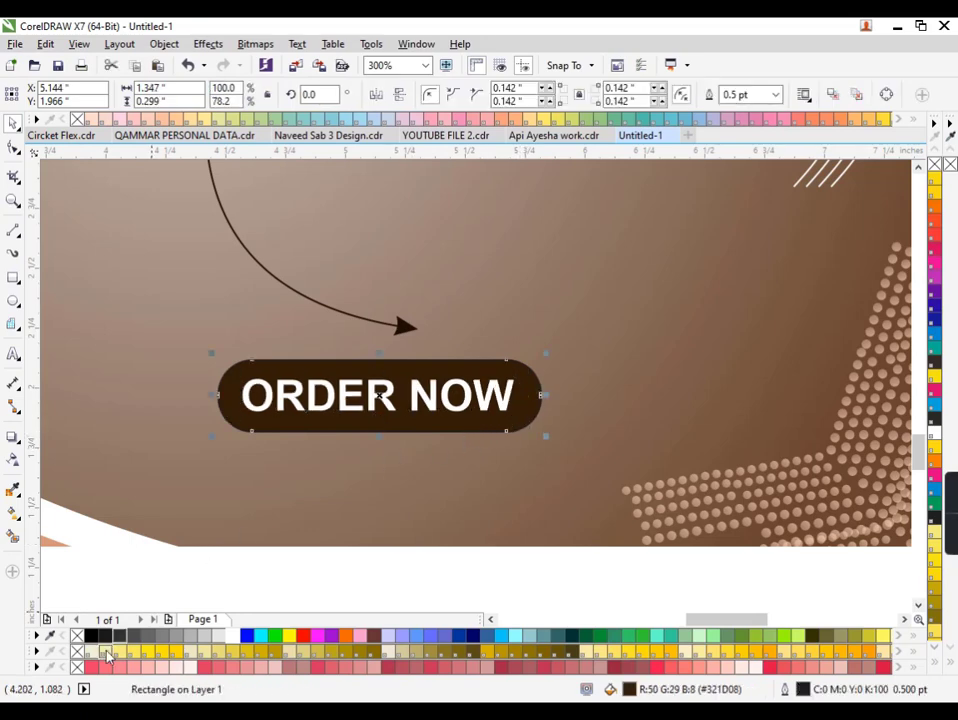
left_click(62, 482)
scroll(309, 495, "down", 2)
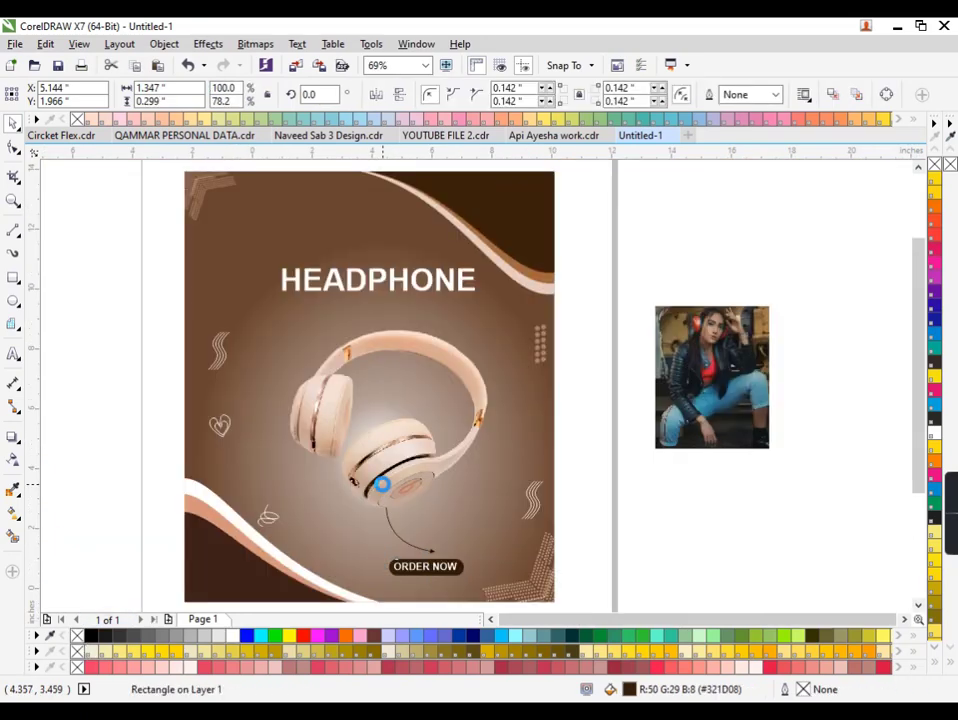
scroll(388, 497, "down", 1)
scroll(404, 524, "up", 1)
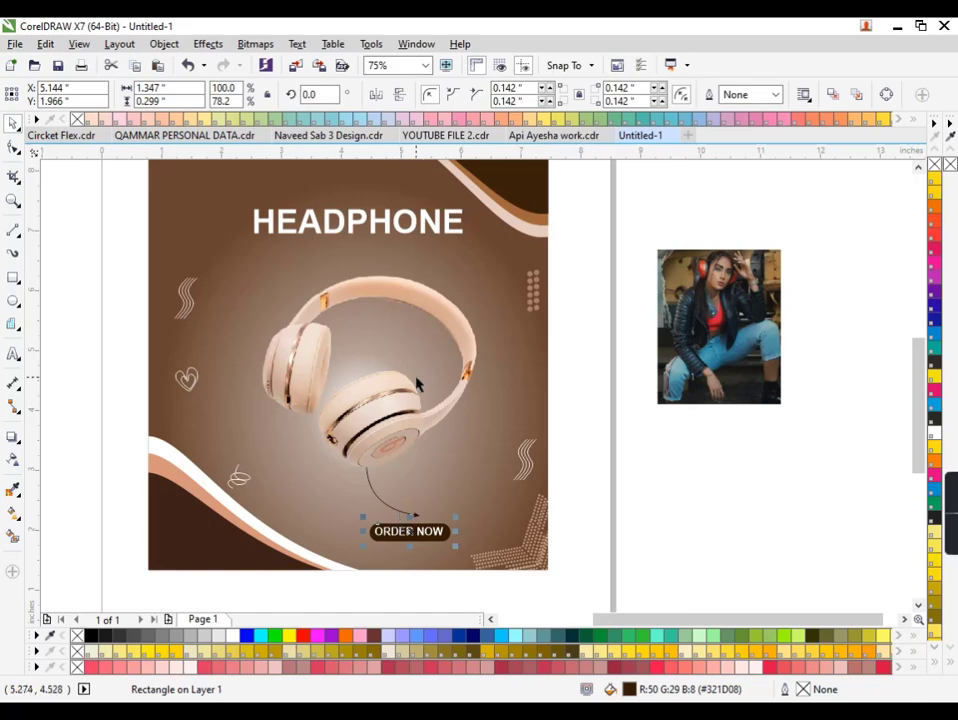
Colour the HEADPHONE title peach from the headphone band.
left_click(418, 252)
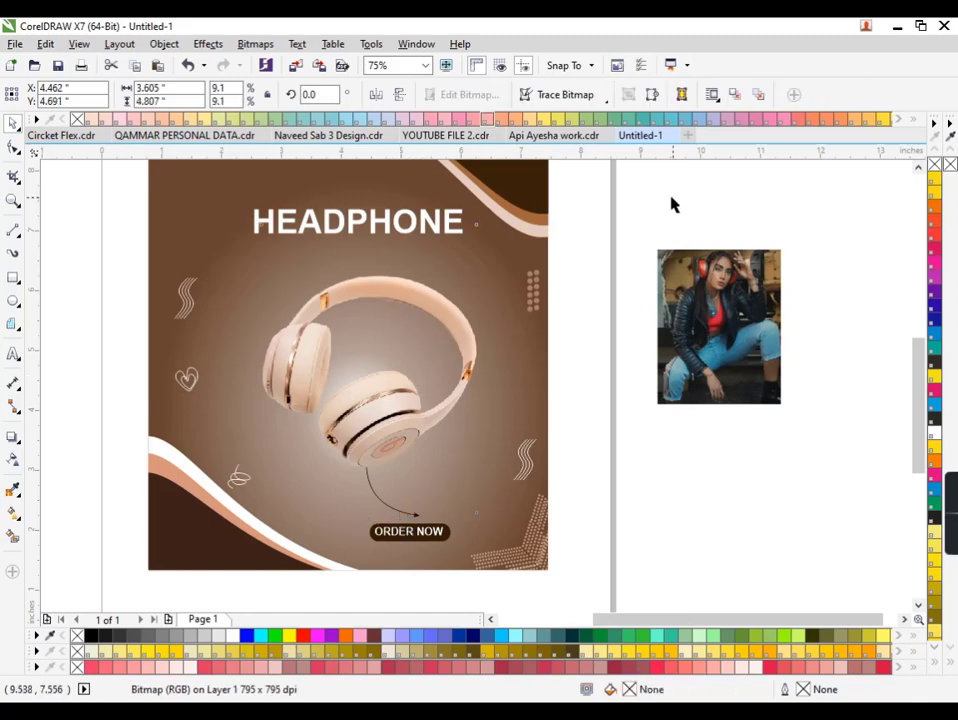
left_click(671, 203)
left_click(451, 230)
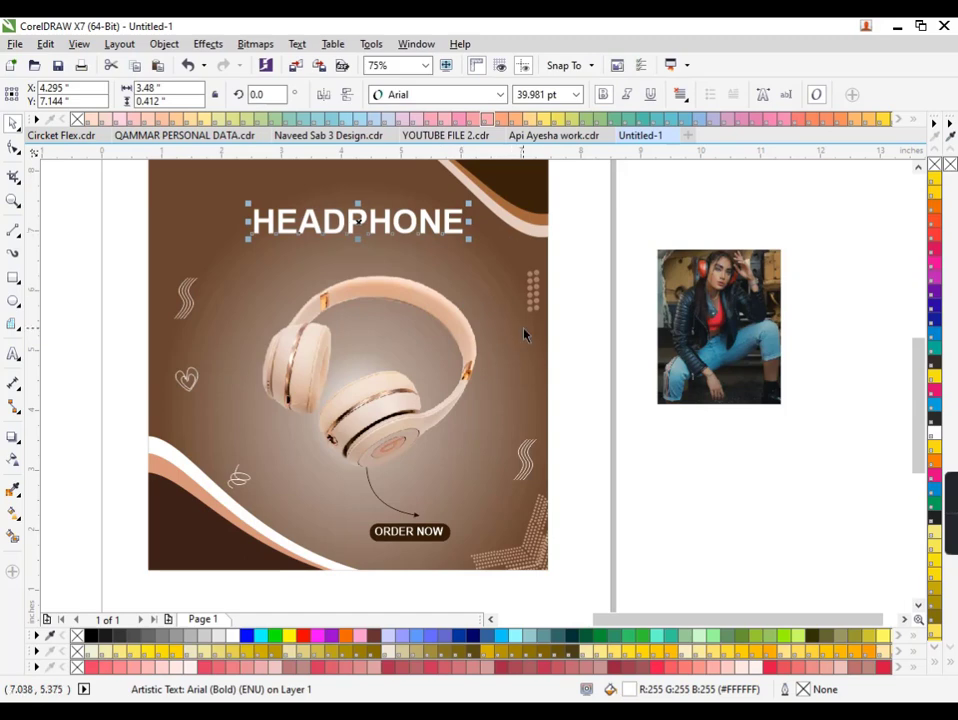
left_click(441, 303)
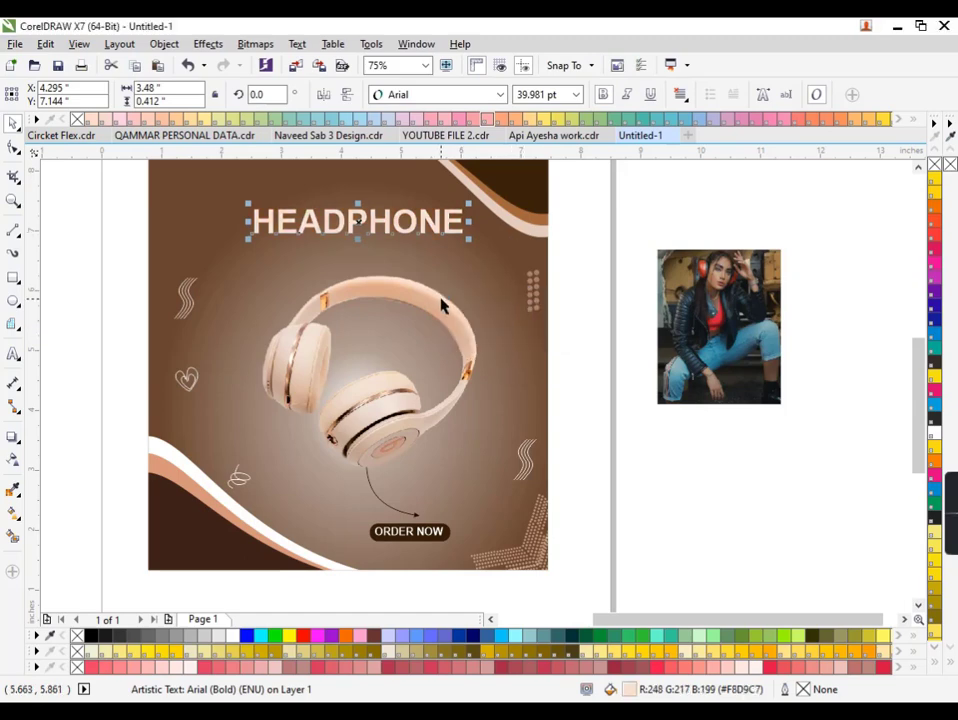
Move HEADPHONE up slightly and drop a duplicate directly beneath it.
scroll(444, 305, "up", 1)
scroll(451, 252, "up", 1)
scroll(442, 241, "up", 1)
scroll(502, 370, "down", 1)
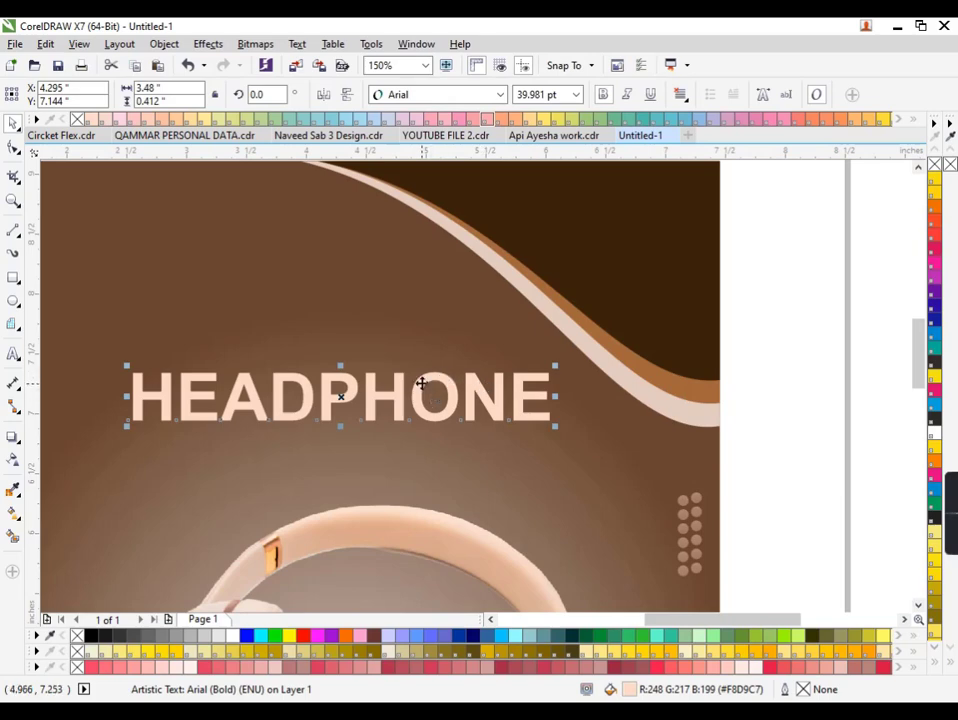
left_click_drag(421, 383, 418, 373)
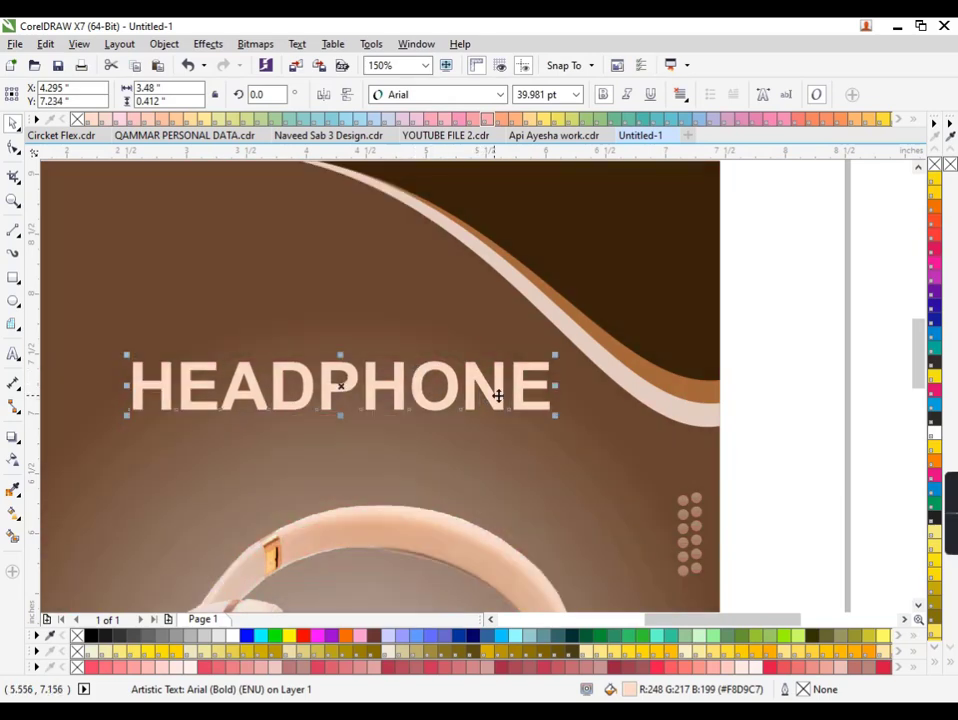
left_click(541, 409)
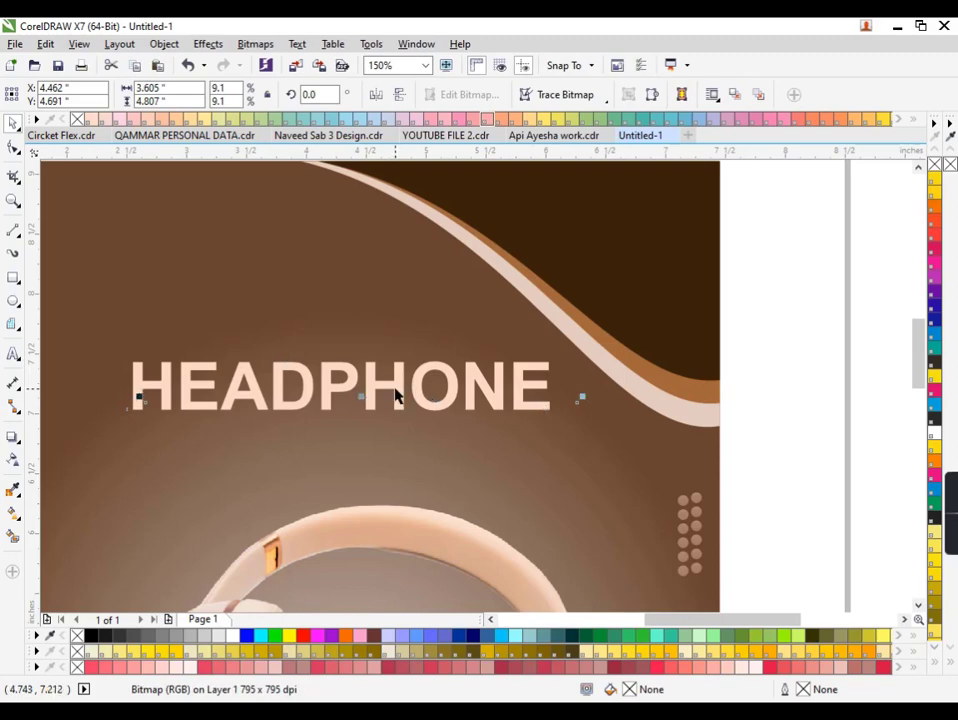
left_click_drag(395, 395, 396, 451)
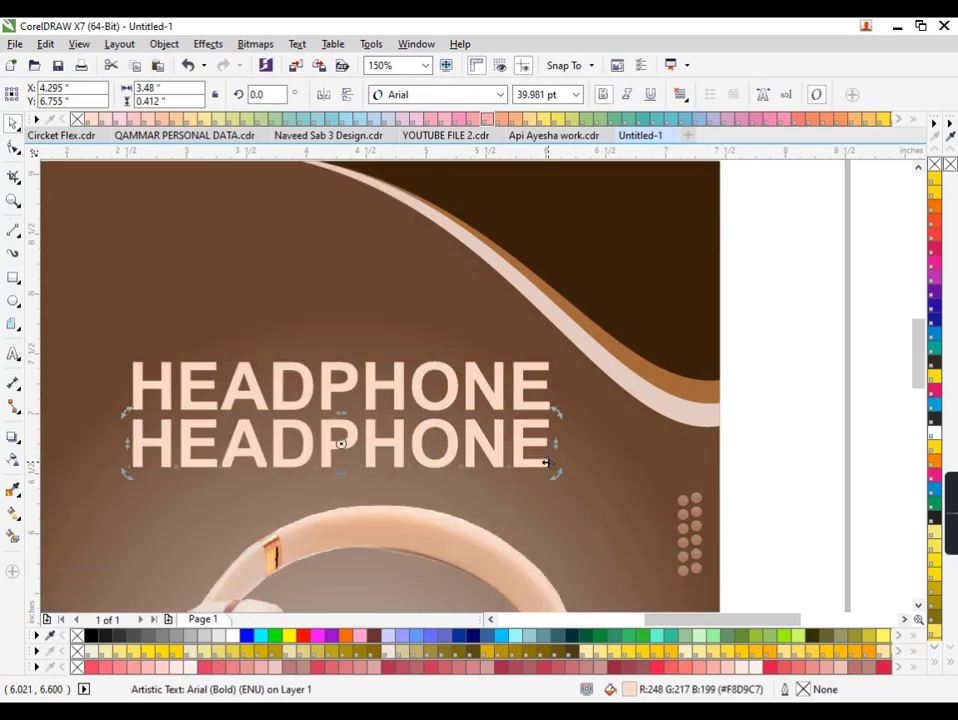
left_click_drag(546, 462, 137, 464)
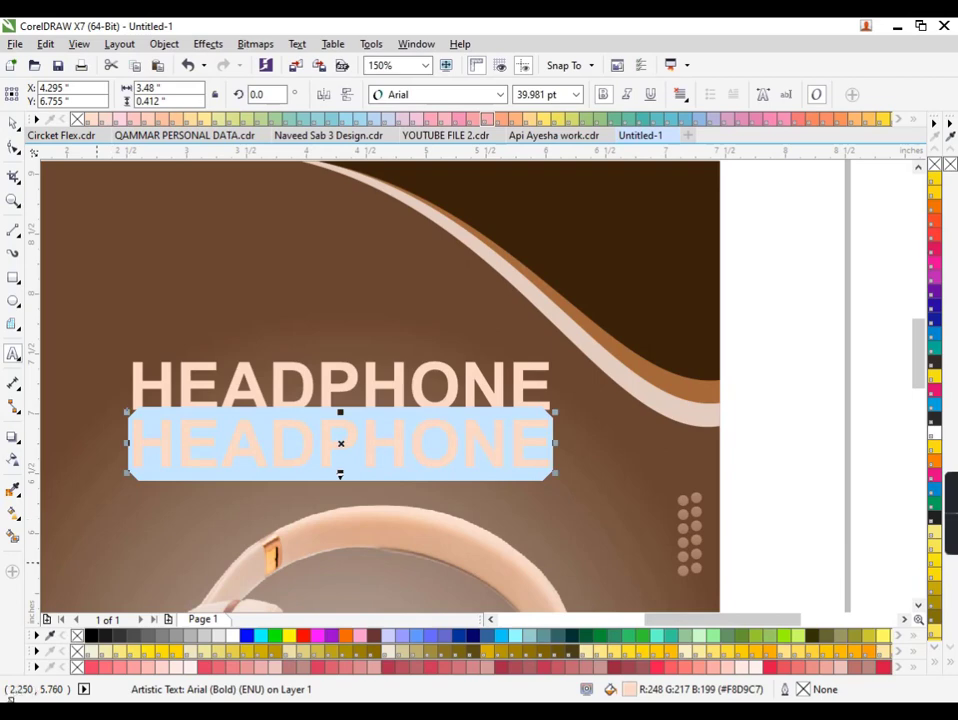
Retype the lower copy as BIG SUPPER OFFER, correcting the BGI typo.
type("SU")
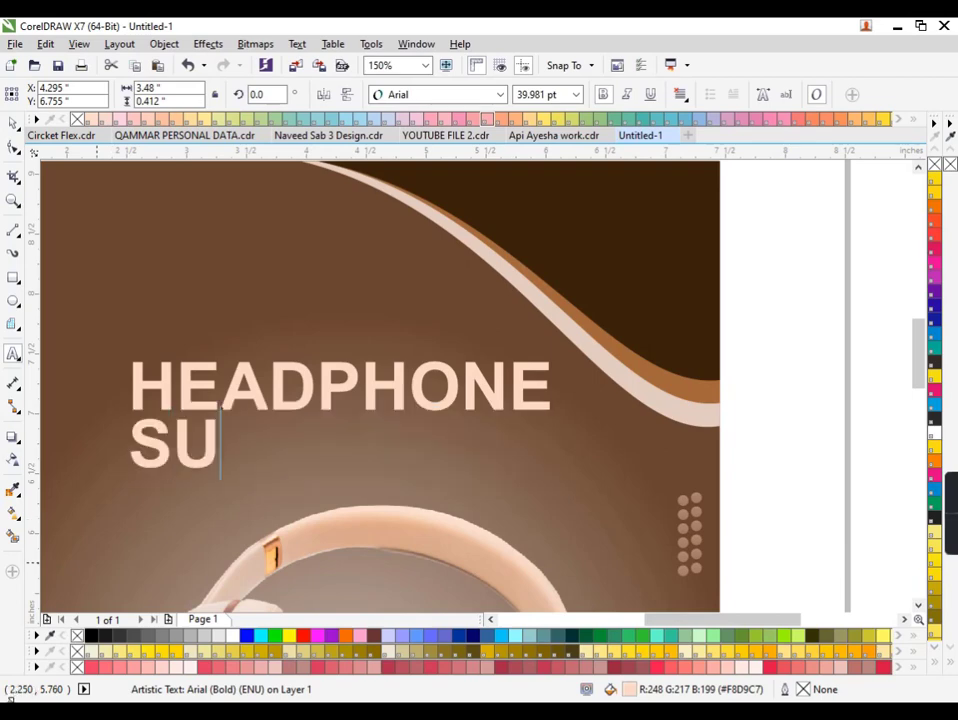
type("PPER")
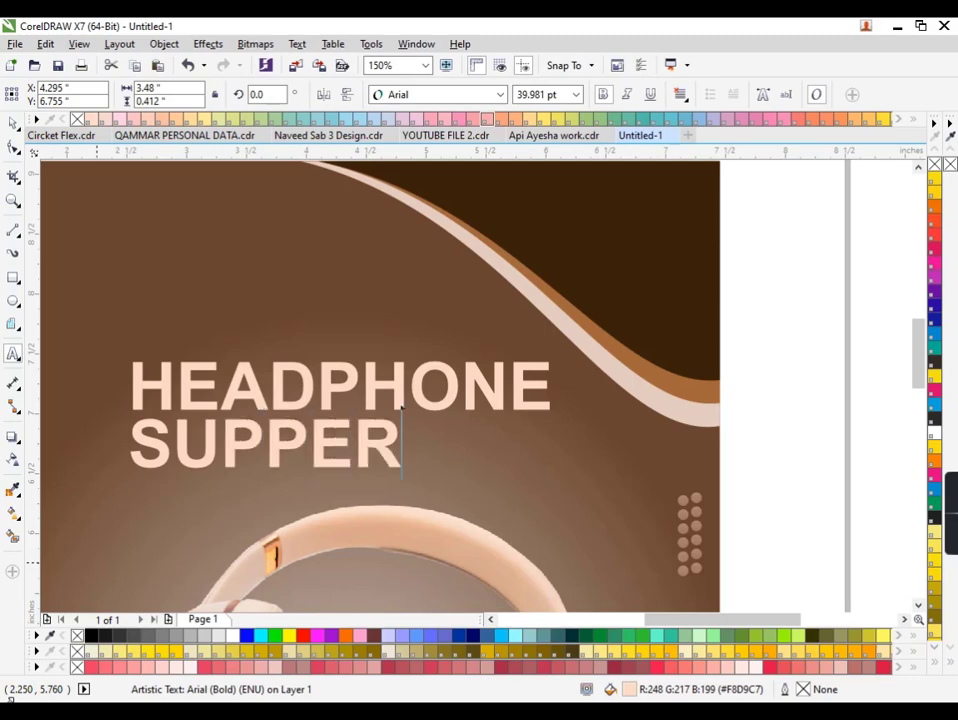
type(" OFFER")
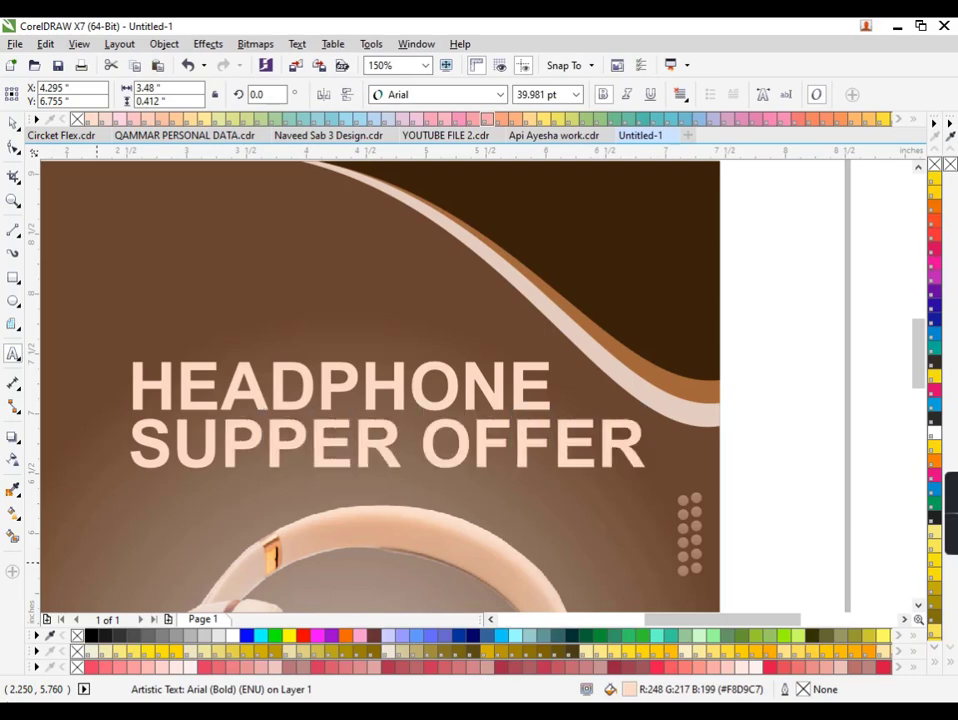
key("Home")
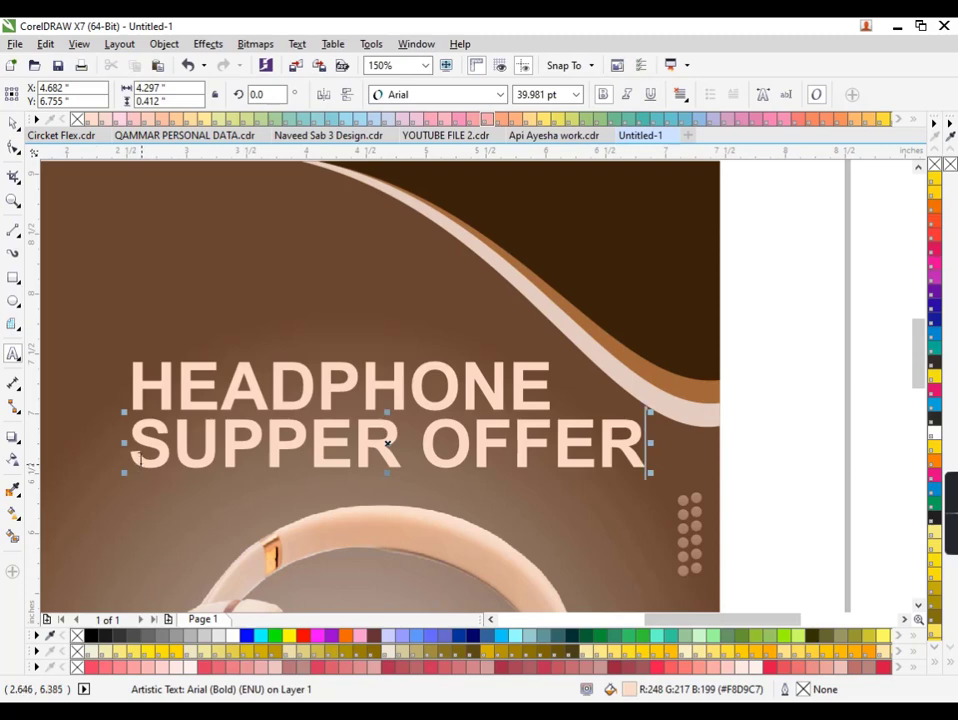
key("Escape")
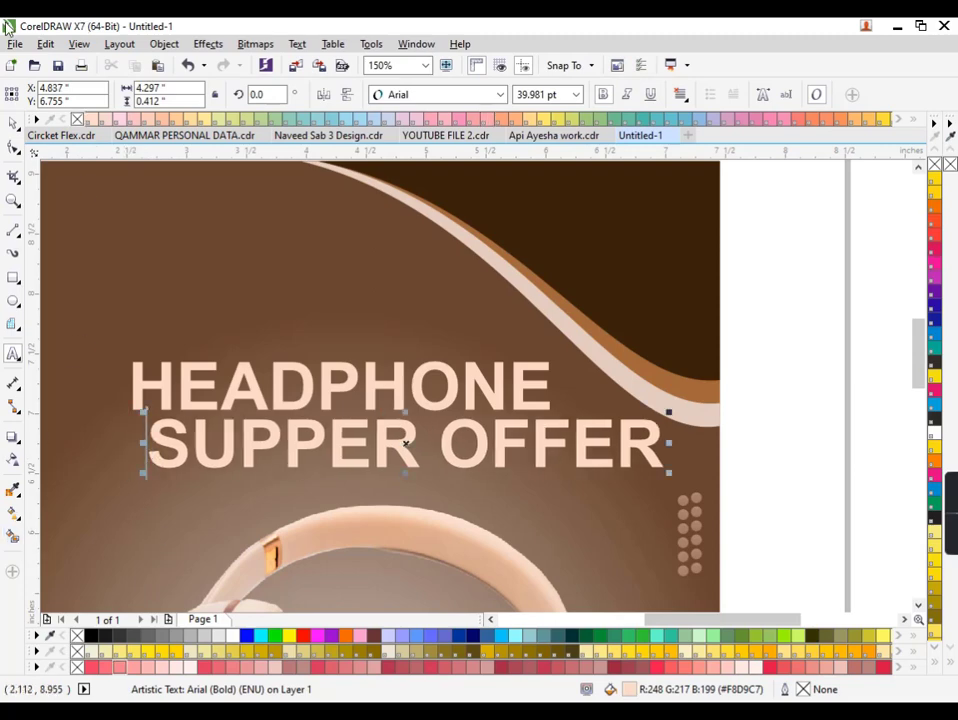
type("BGI")
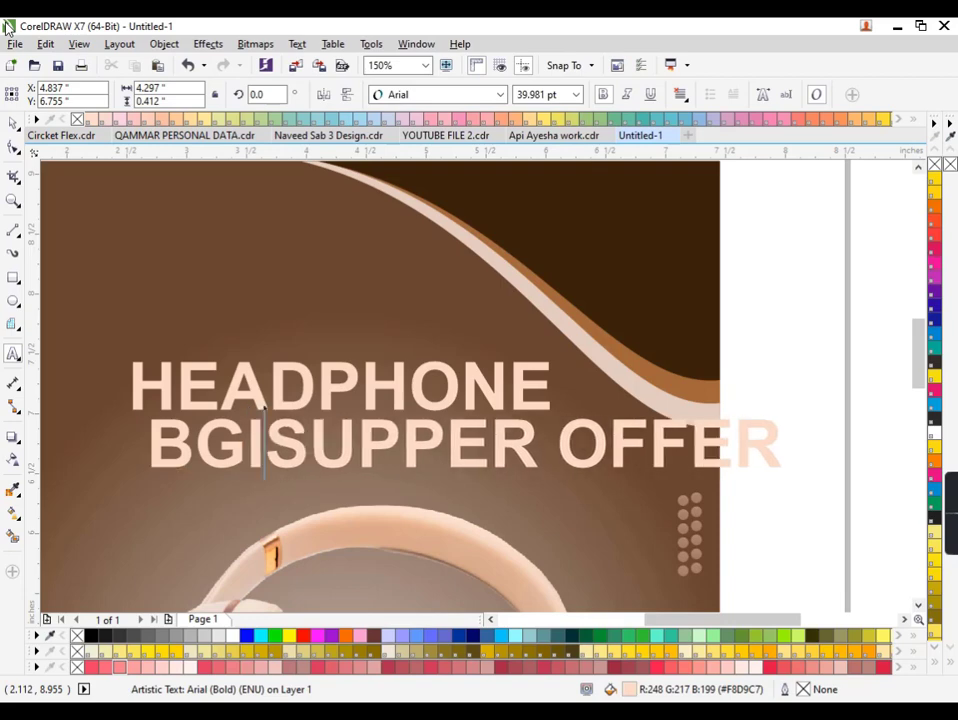
key("BackSpace")
key("BackSpace")
type("IG")
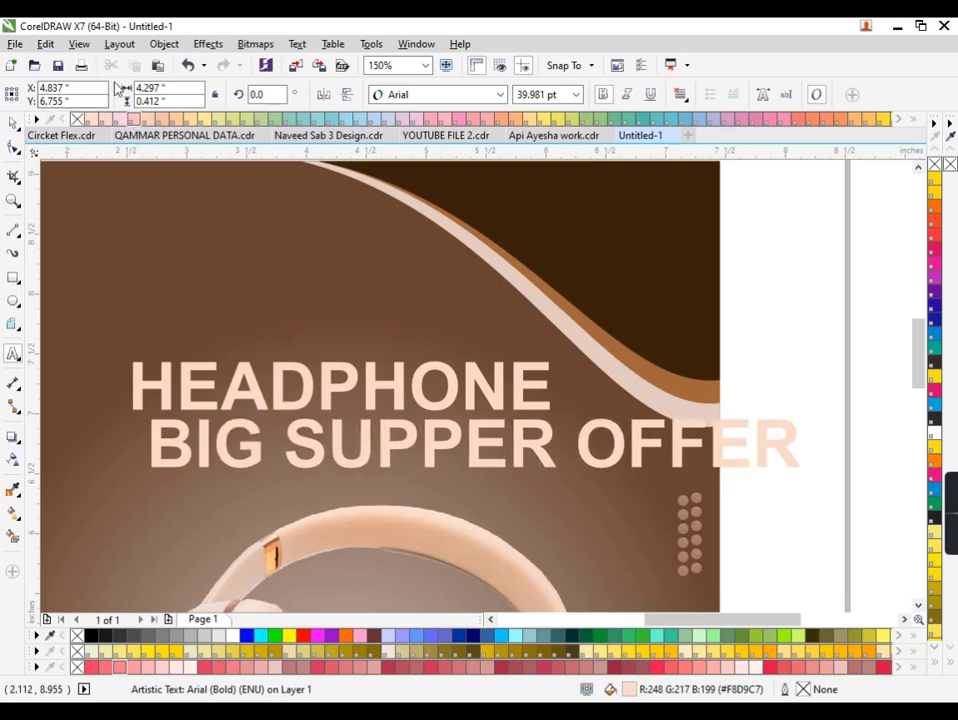
left_click(15, 128)
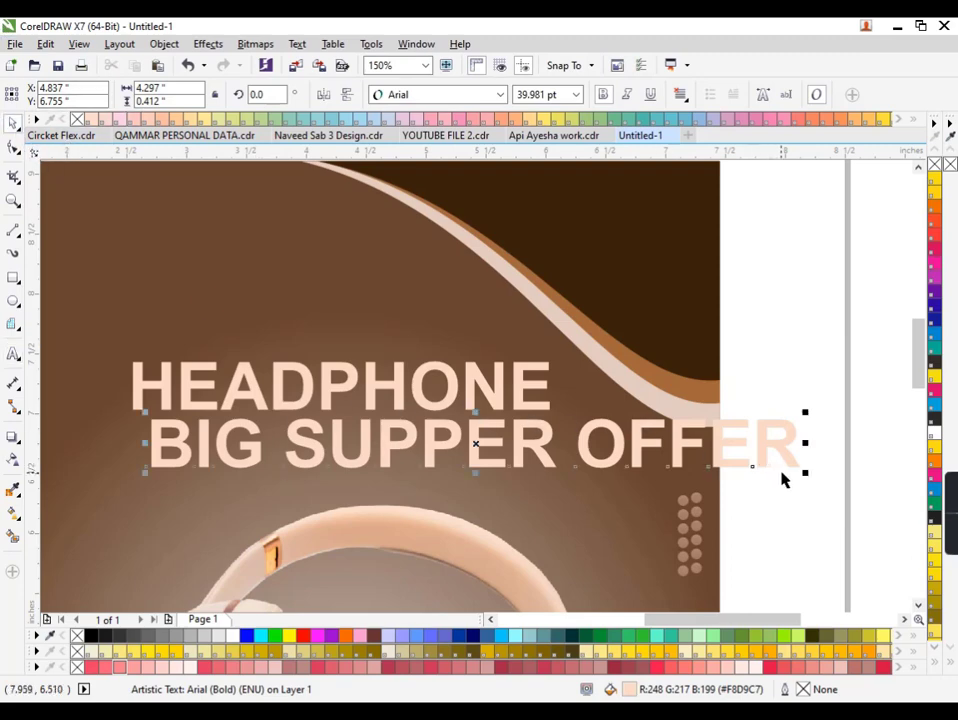
Shrink BIG SUPPER OFFER and centre it under HEADPHONE.
mouse_move(806, 475)
left_mouse_down()
mouse_move(665, 484)
mouse_move(614, 455)
left_mouse_up()
left_click(520, 405, "shift")
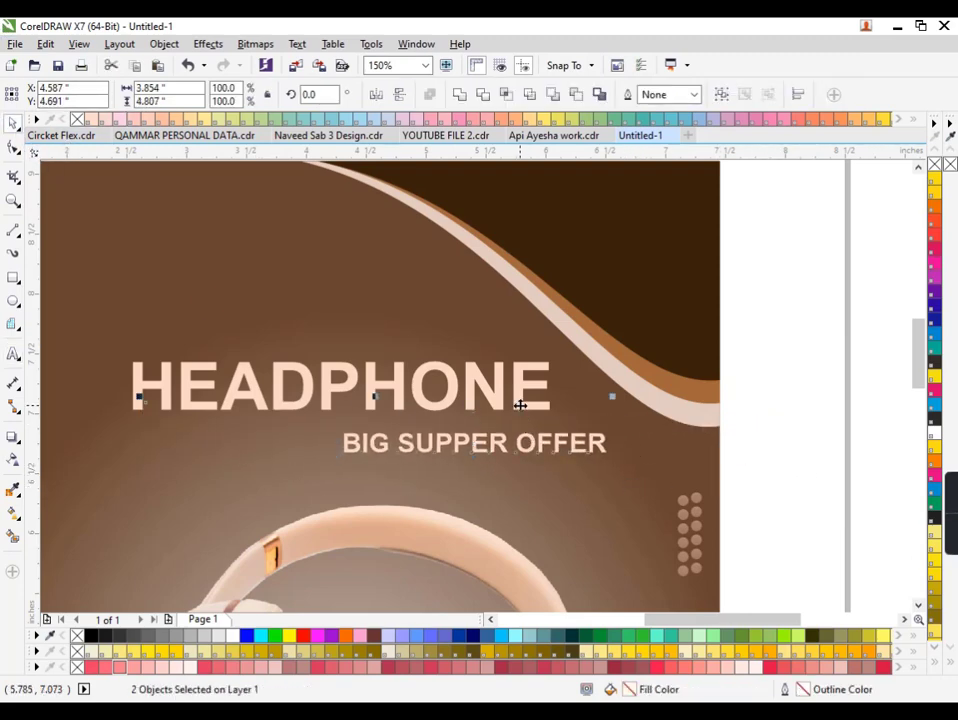
key("c")
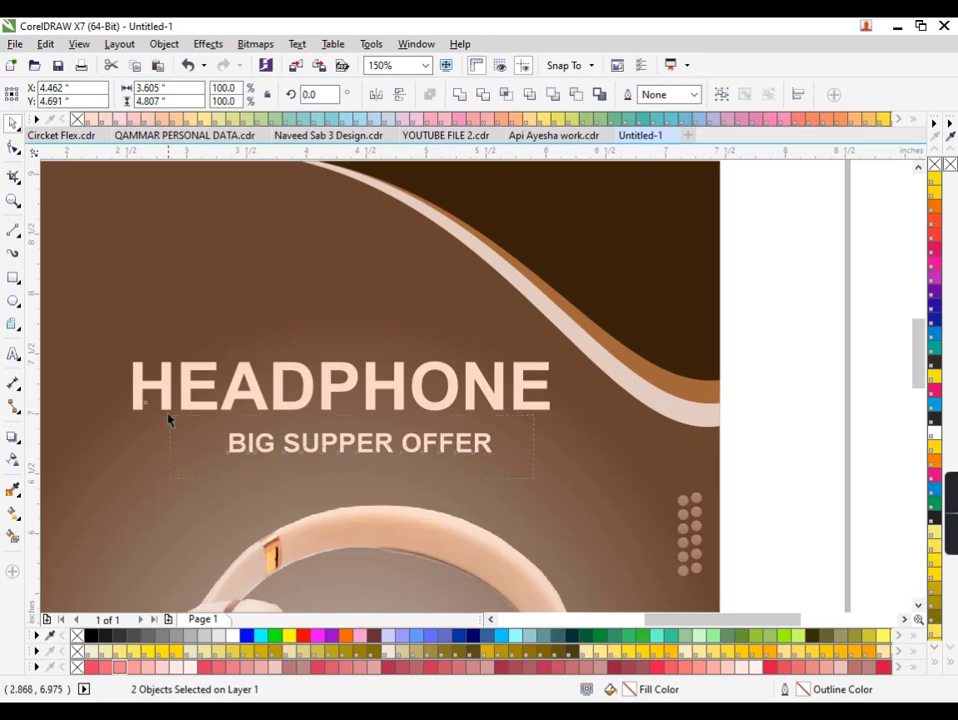
left_click(240, 442)
left_click_drag(229, 442, 185, 442)
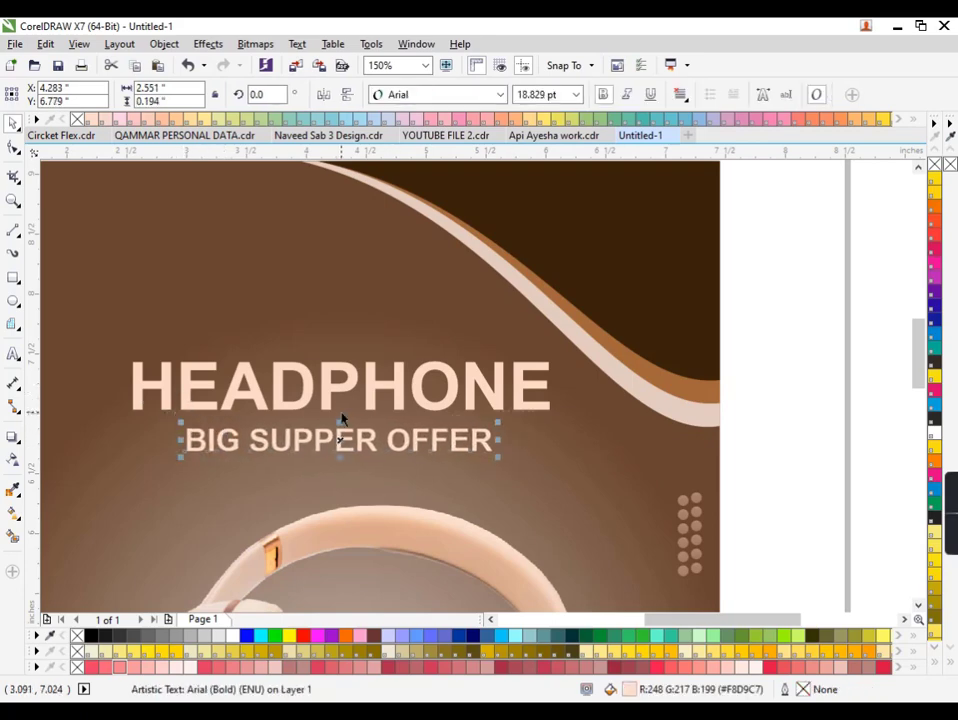
left_click_drag(414, 433, 410, 432)
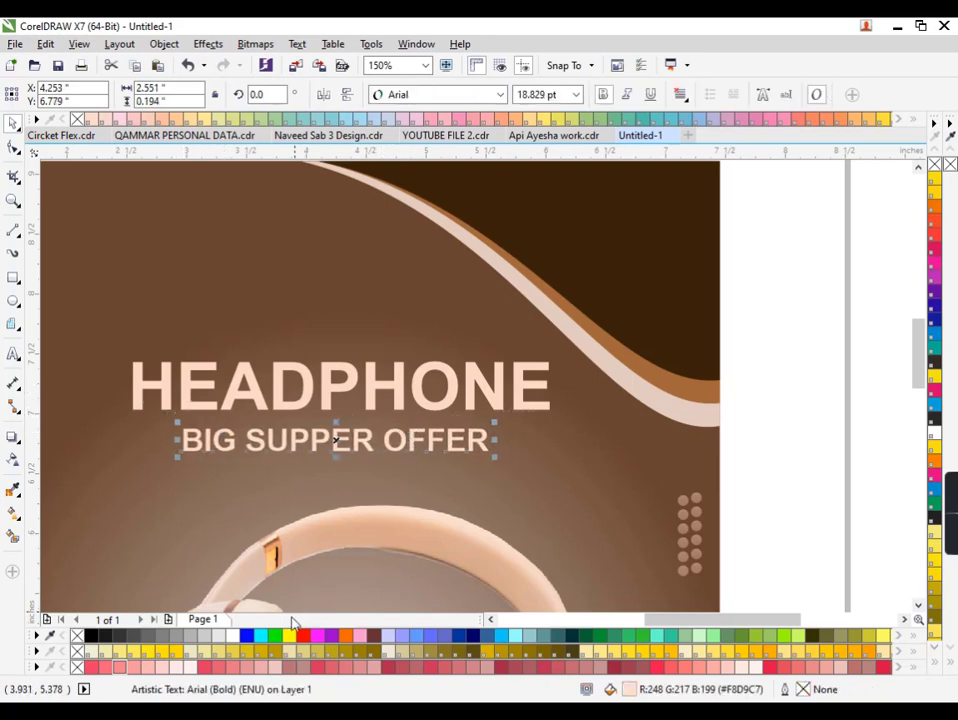
Nudge the subtitle into place and fill it with the dark background brown.
left_click(234, 637)
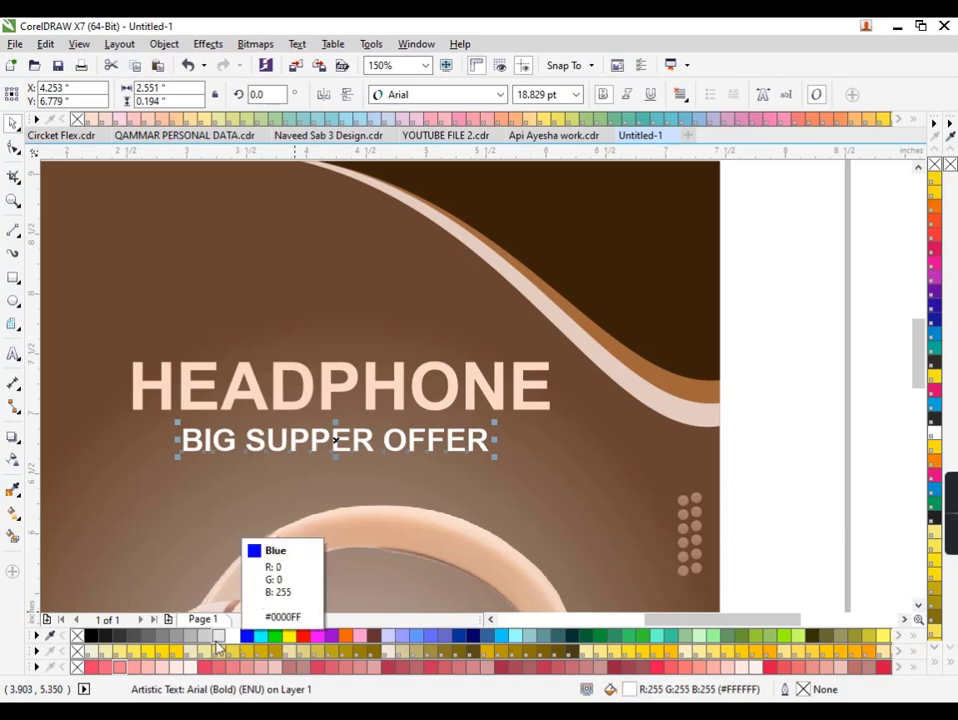
left_click(204, 636)
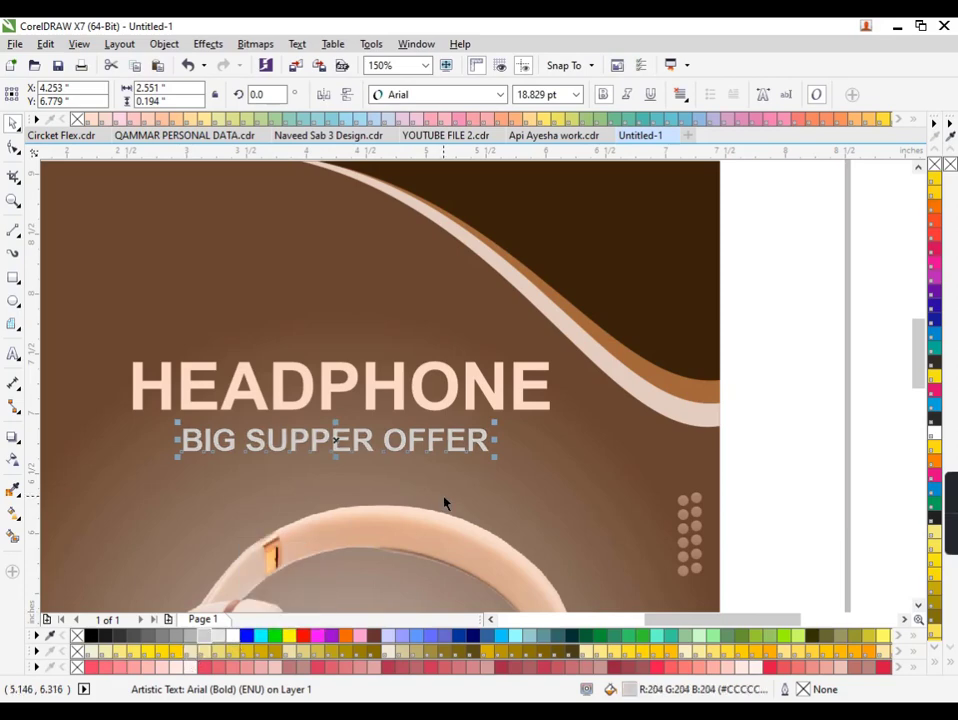
key("Up")
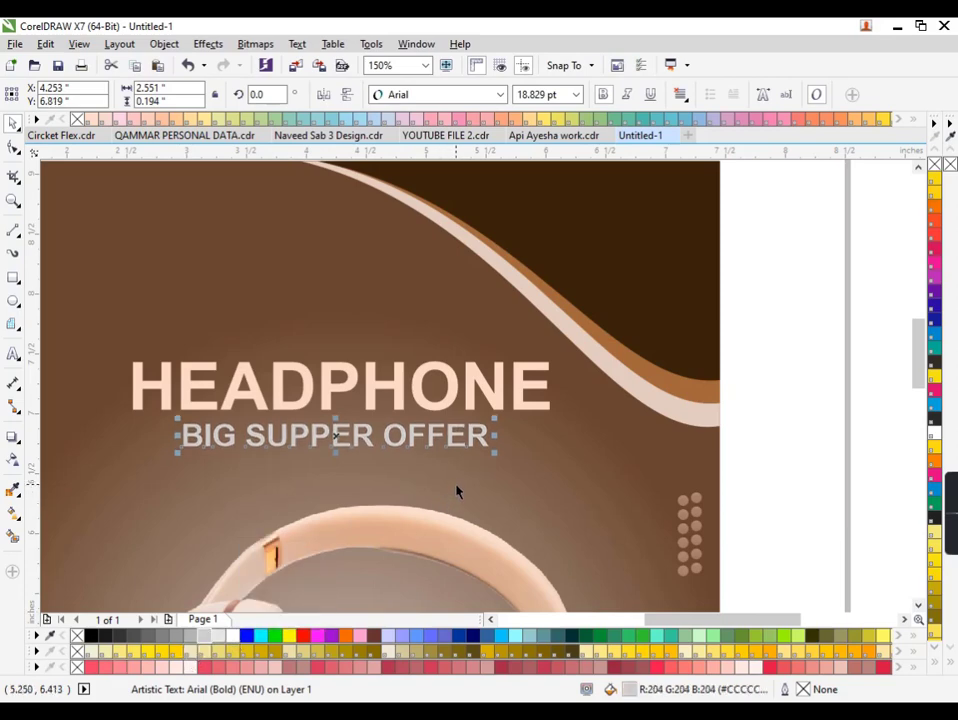
left_click(606, 366)
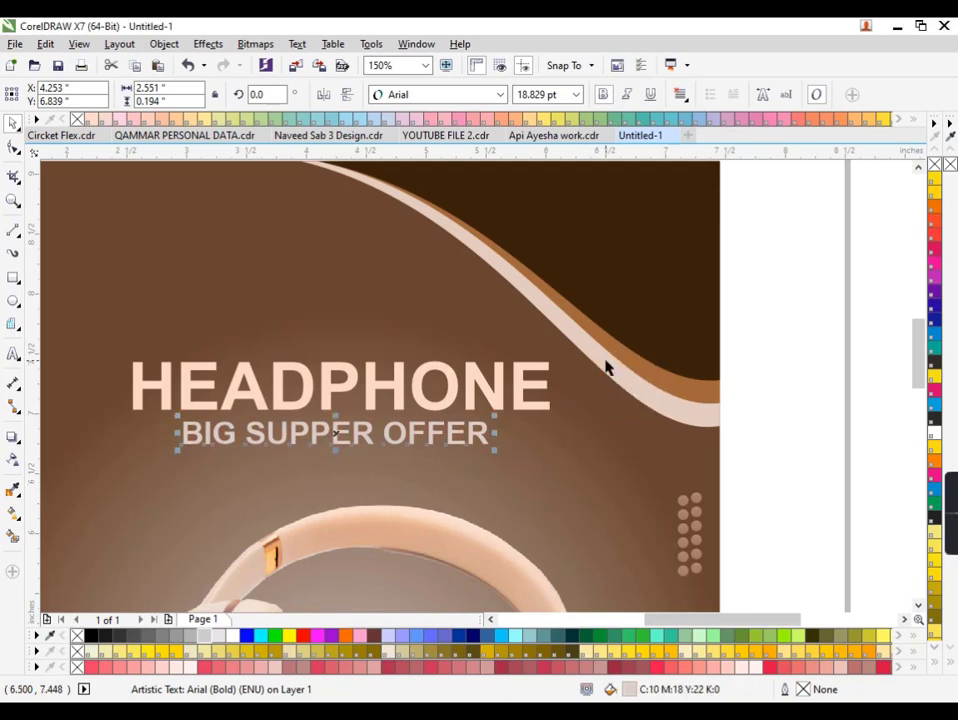
key("Left")
key("Left")
key("Up")
left_click(645, 367)
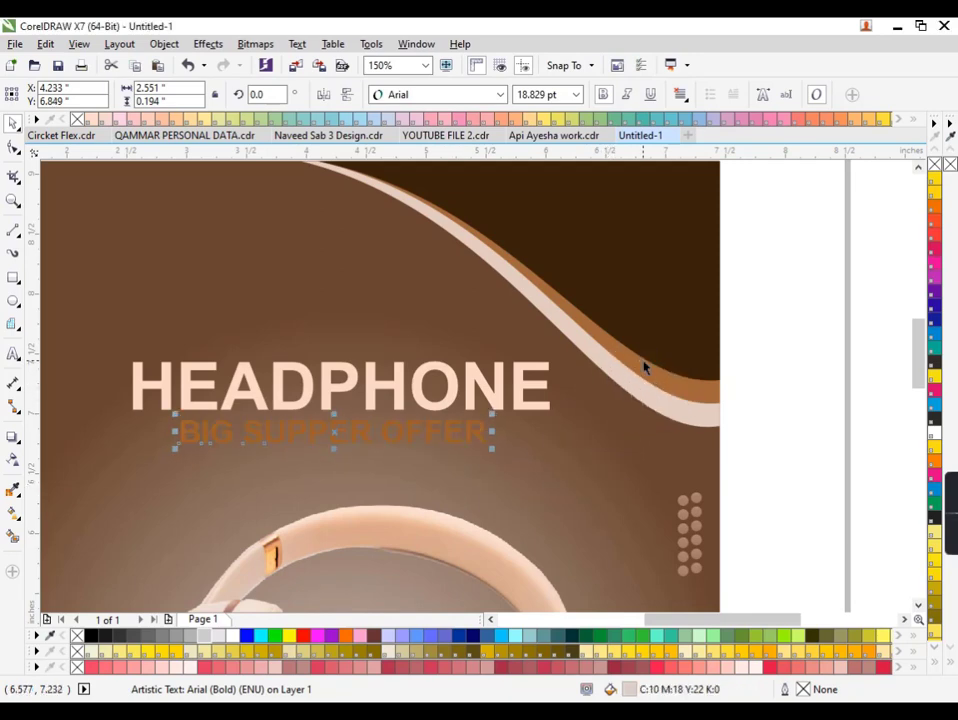
left_click(671, 336)
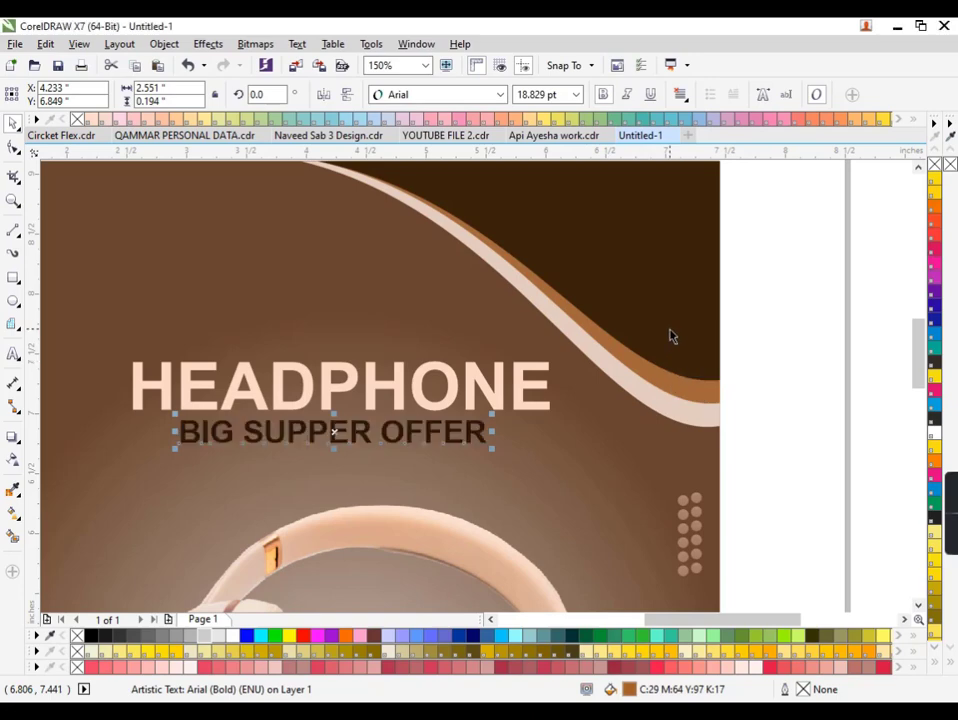
Set BIG SUPPER OFFER to Dosis Bold and enlarge it to about 23 pt.
left_click(492, 95)
mouse_move(440, 115)
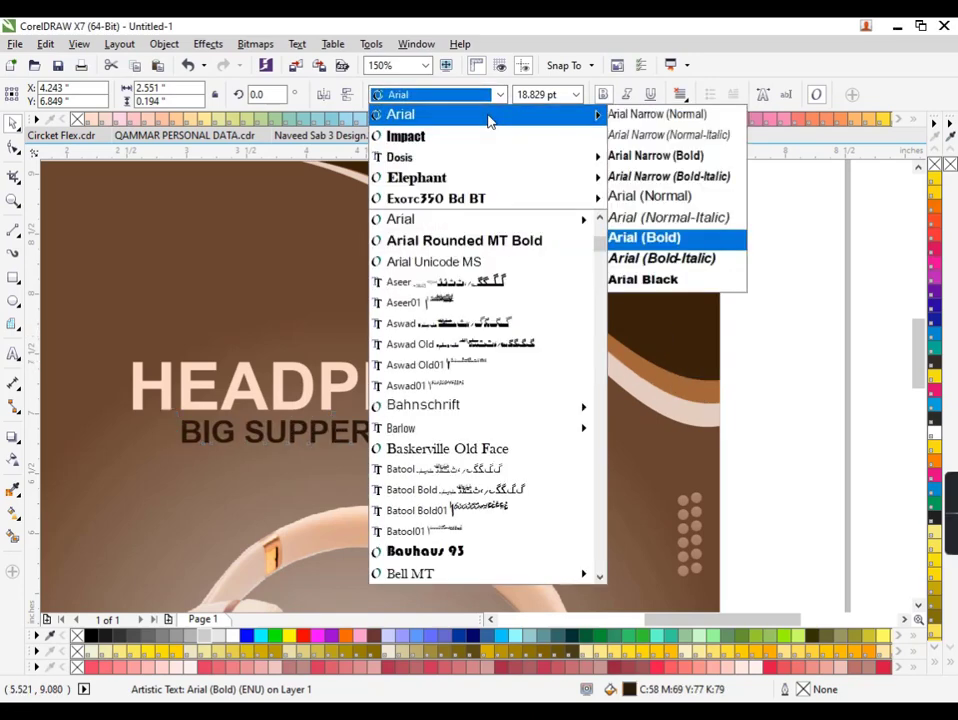
left_click(487, 159)
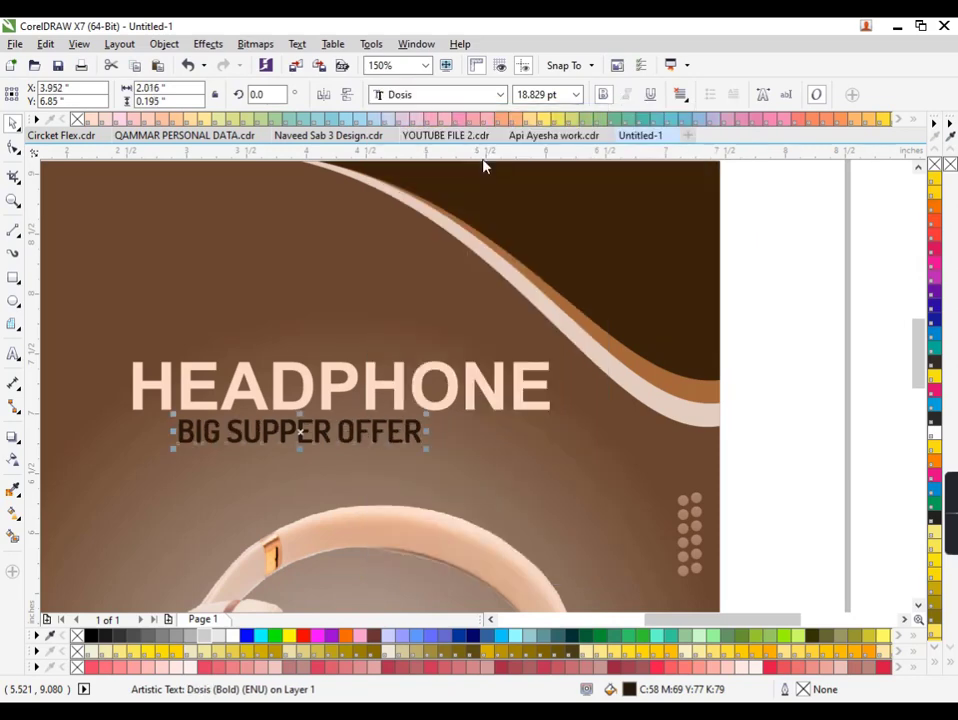
left_click_drag(426, 448, 480, 473)
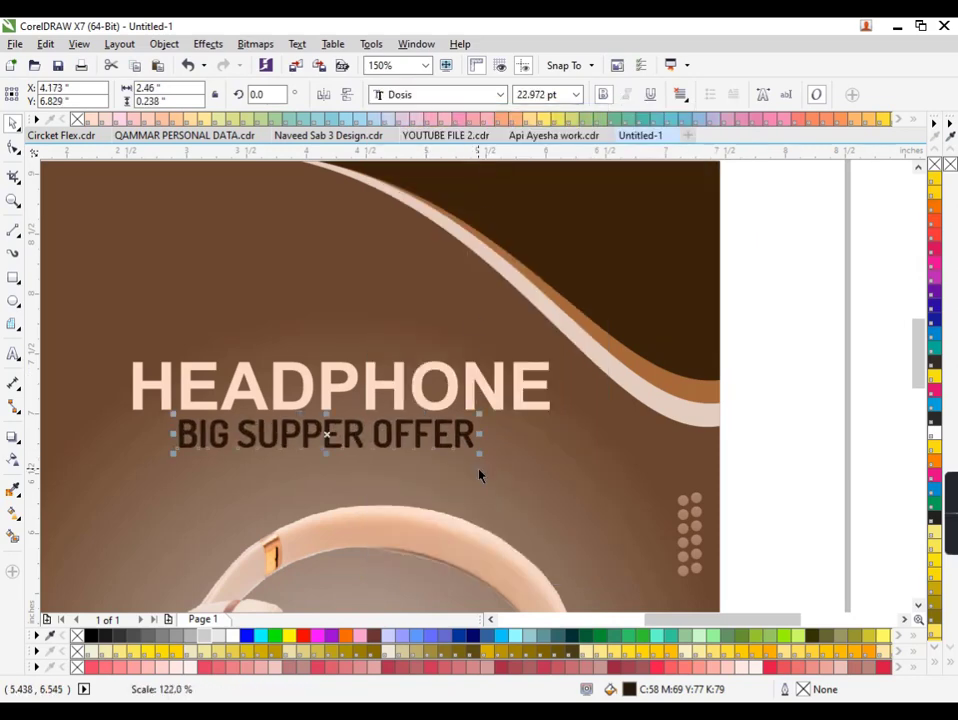
scroll(480, 462, "down", 3)
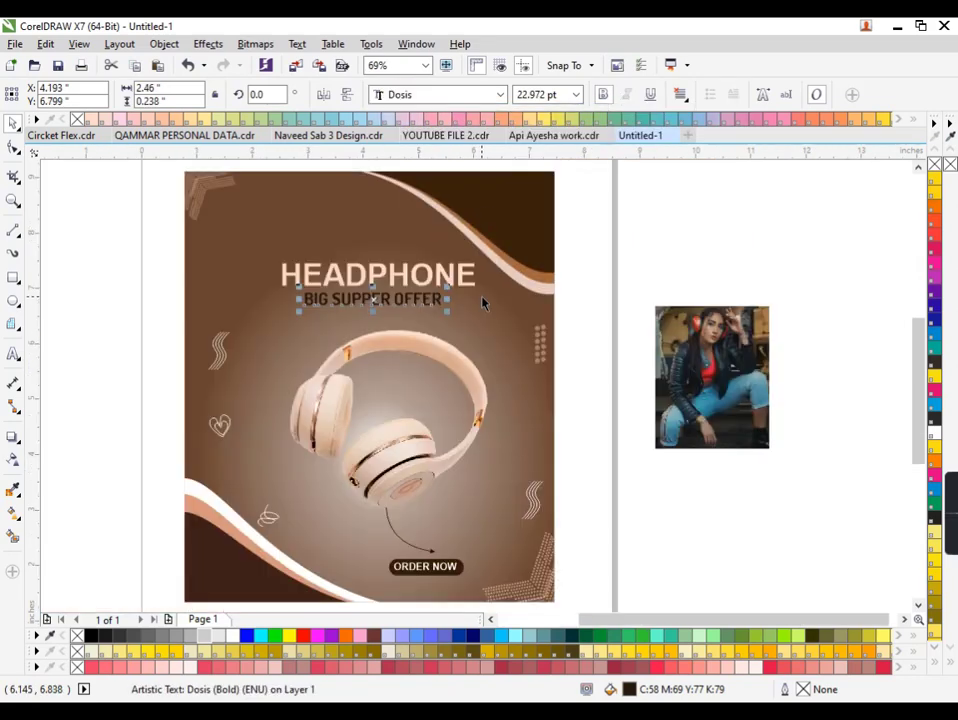
left_click(566, 273)
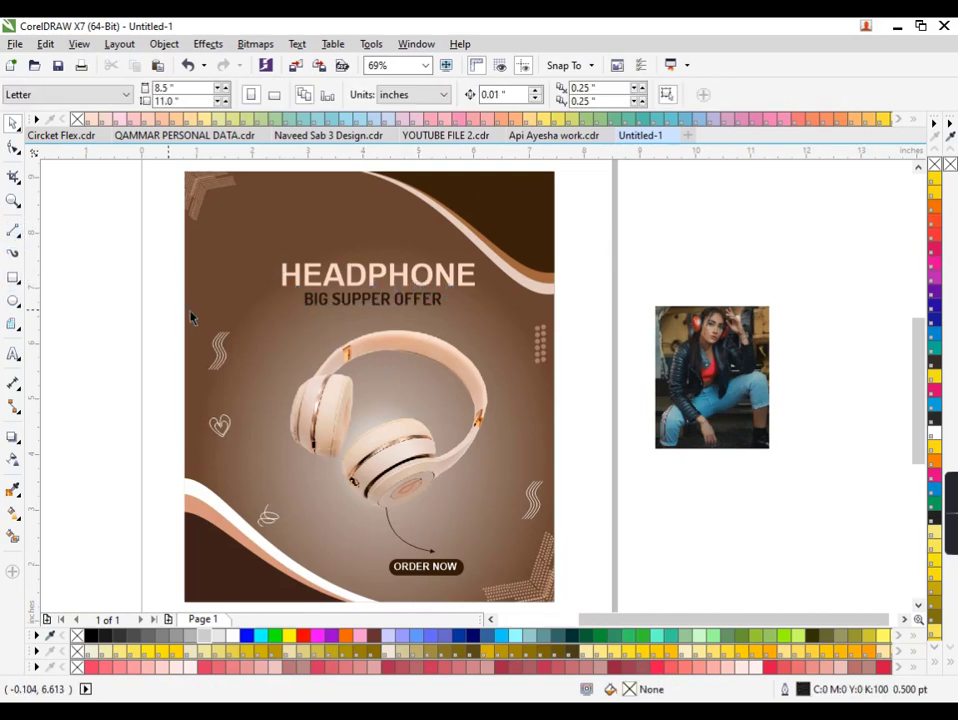
Draw a B-Spline wavy line near the top of the poster.
left_click(14, 232)
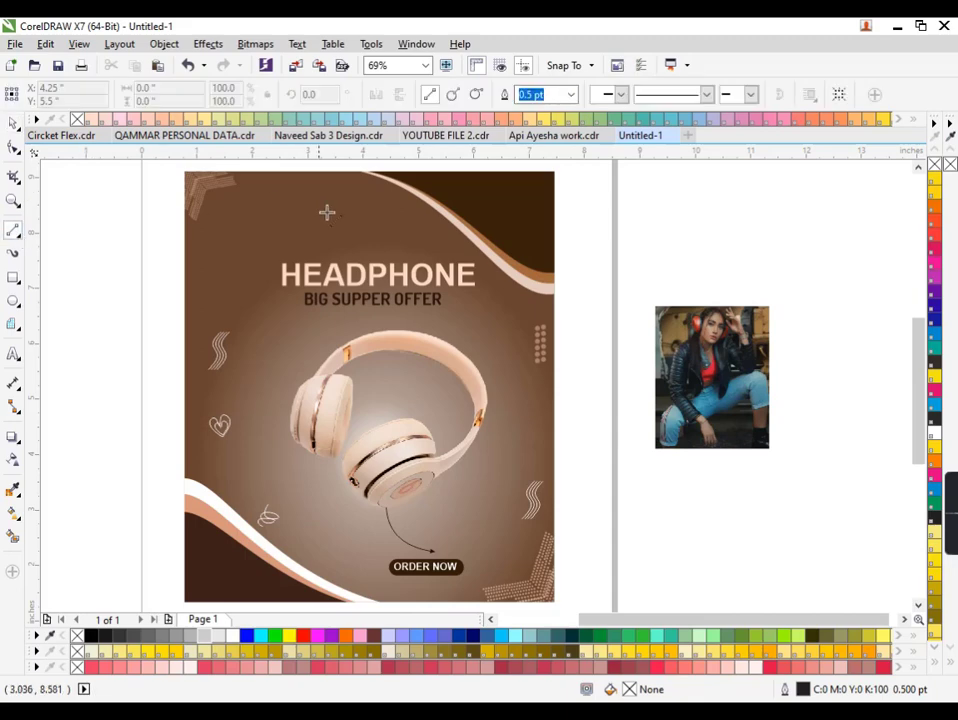
left_click(14, 232)
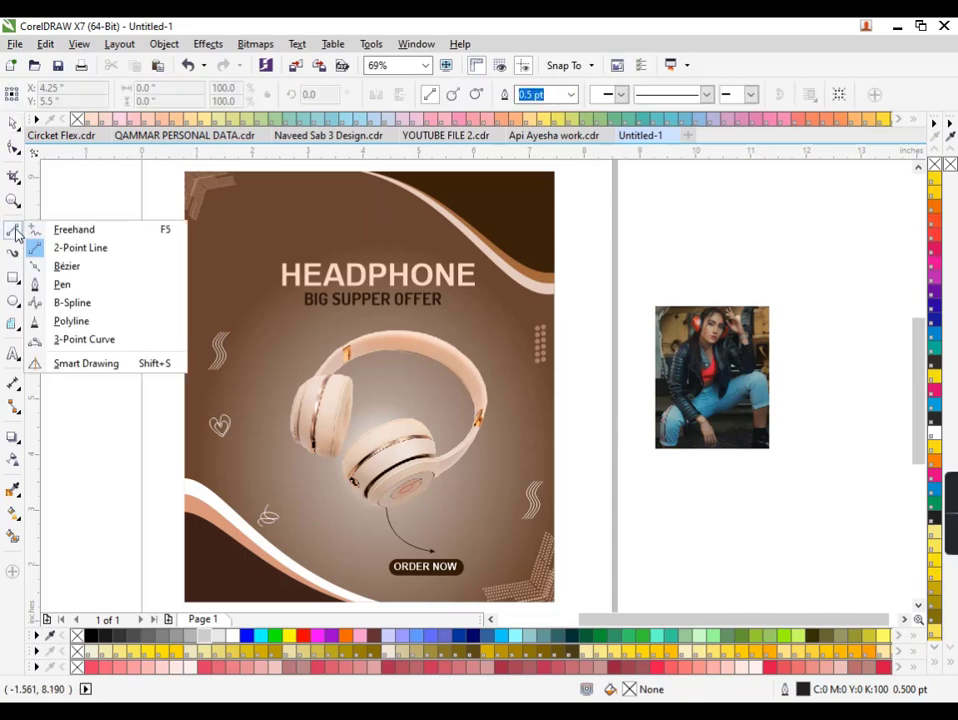
left_click(62, 284)
left_click(390, 212)
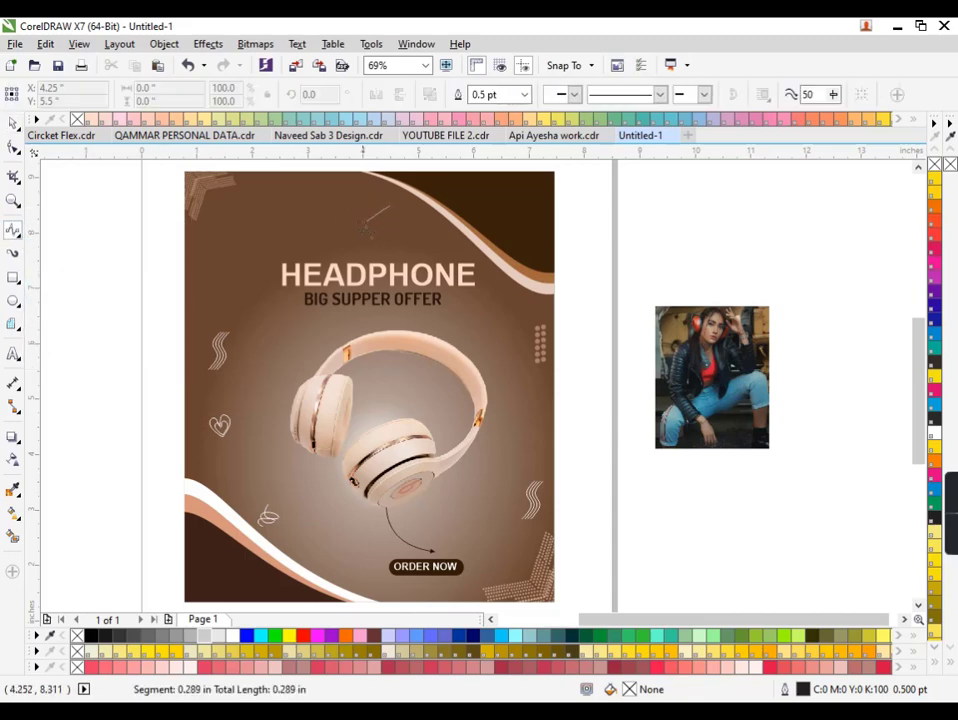
left_click(345, 216)
left_click(310, 205)
left_click(252, 213)
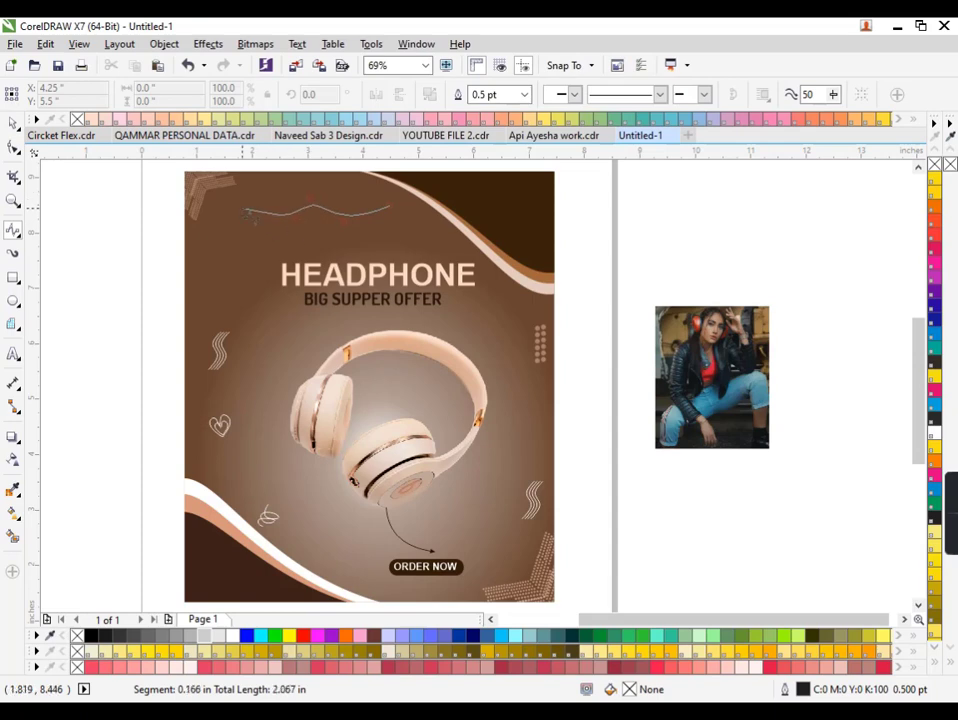
left_click_drag(242, 213, 225, 213)
double_click(238, 212)
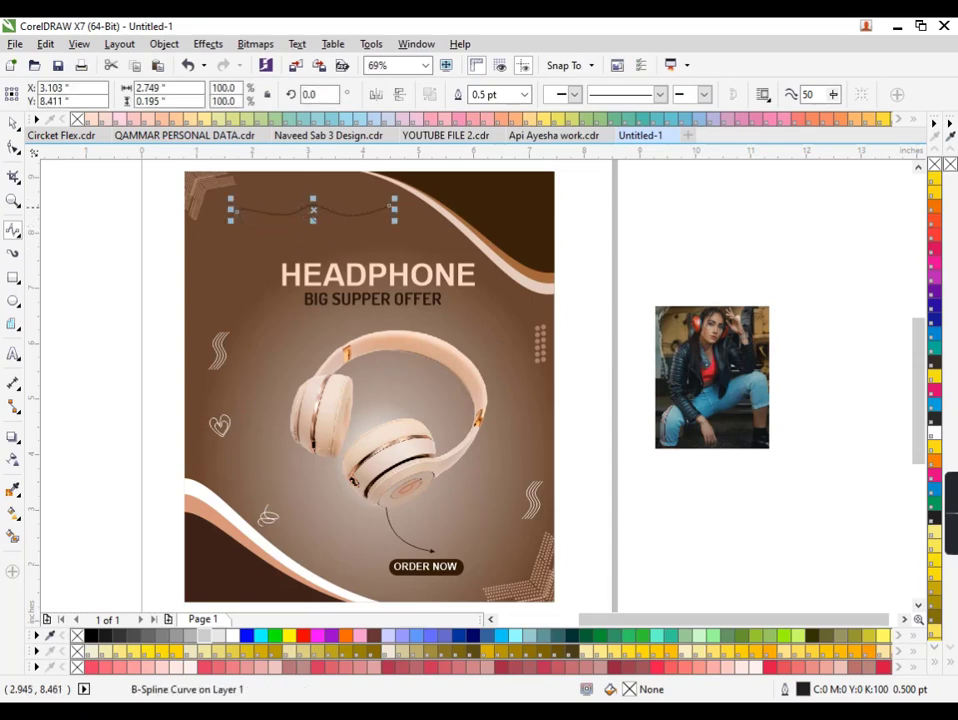
Deepen the wave and stack offset copies of the line upward.
left_click(13, 147)
left_click(236, 213)
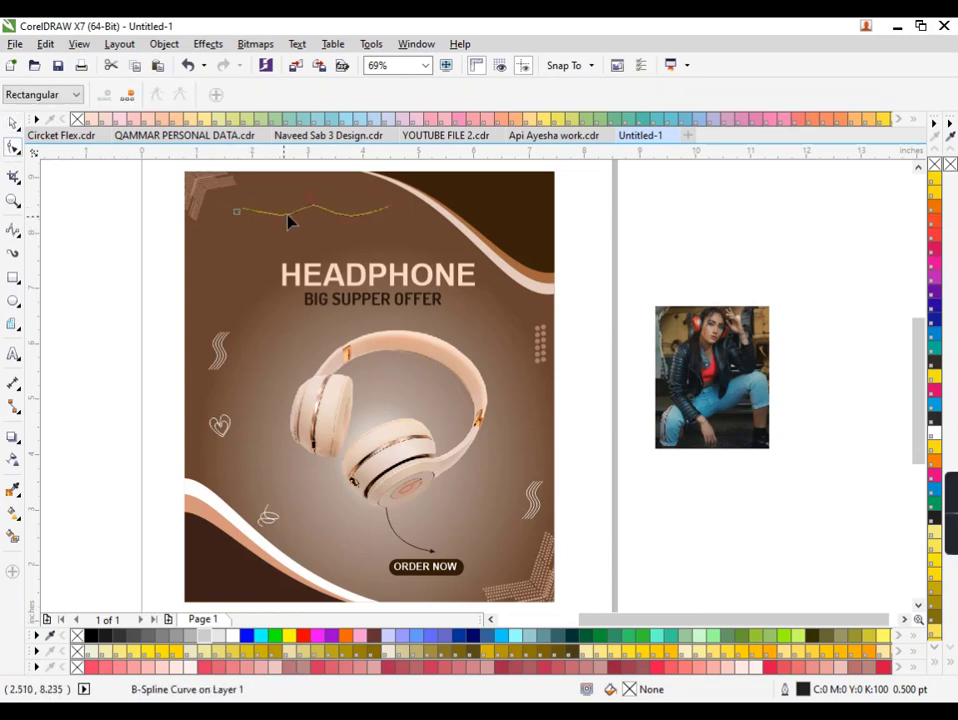
mouse_move(310, 205)
left_mouse_down()
mouse_move(291, 231)
mouse_move(336, 235)
mouse_move(305, 256)
left_mouse_up()
key("space")
scroll(316, 213, "up", 5)
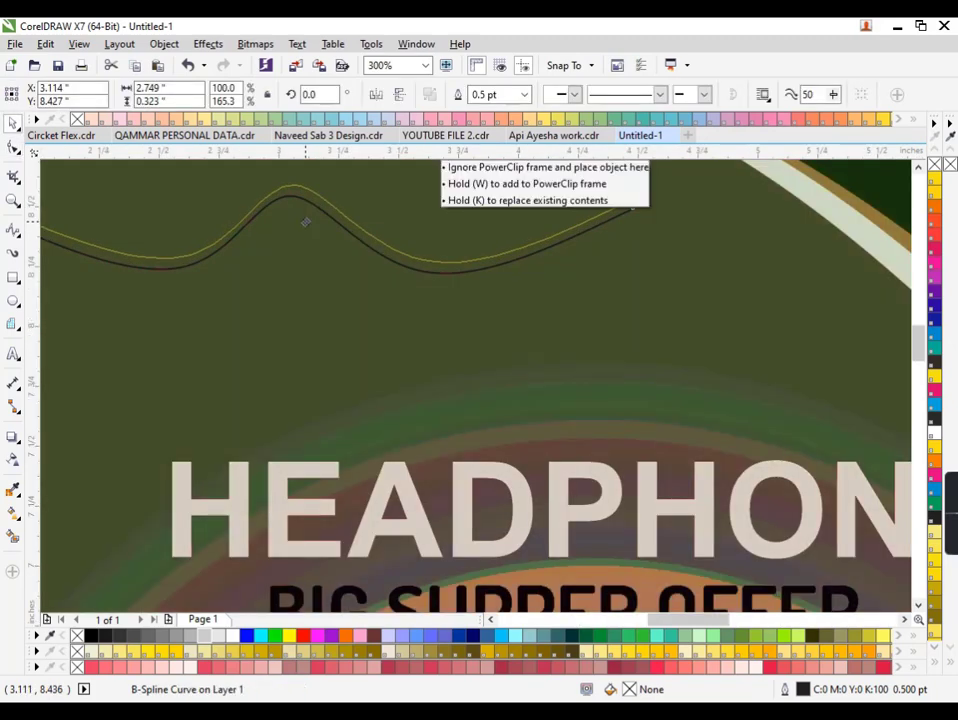
scroll(390, 325, "down", 2)
key("ctrl+r")
key("ctrl+r")
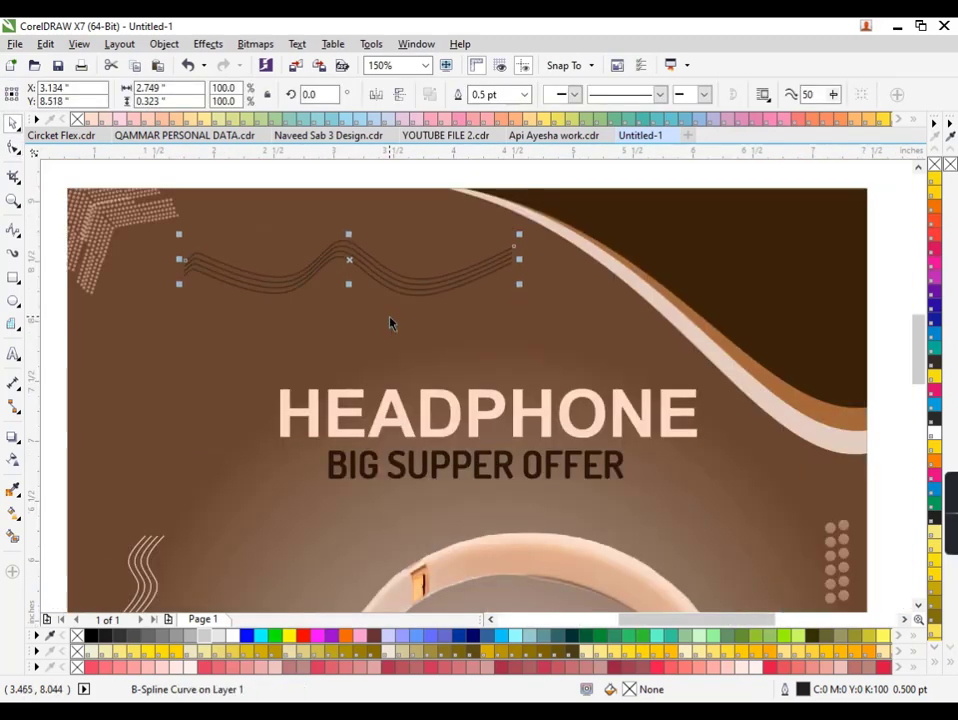
key("ctrl+r")
key("ctrl+r")
Marquee-select all six wavy lines.
key("F10")
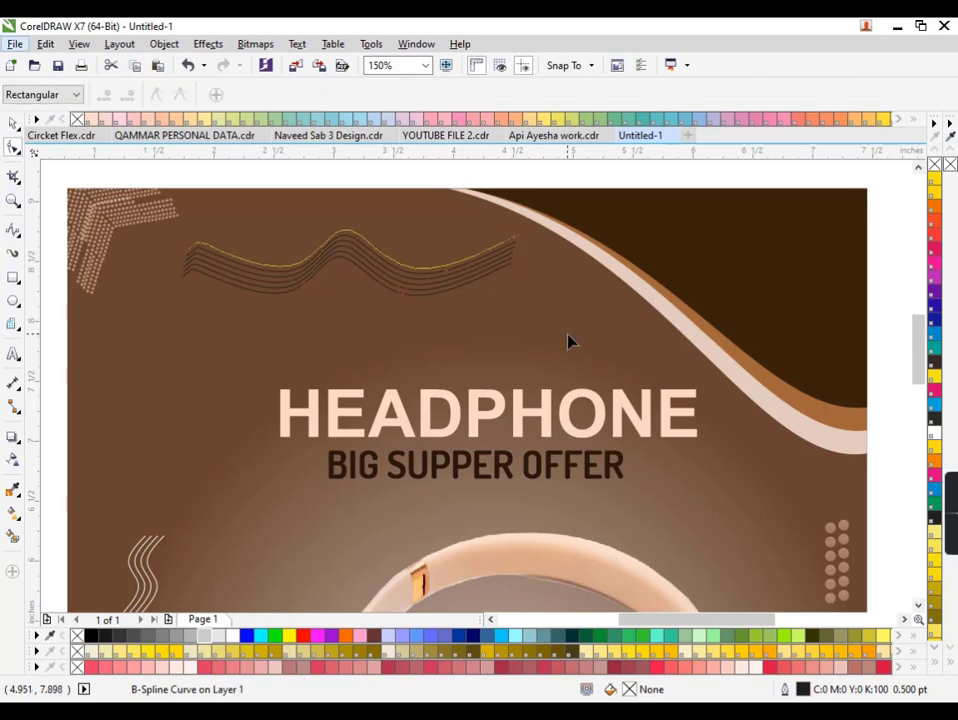
key("alt+f")
key("Escape")
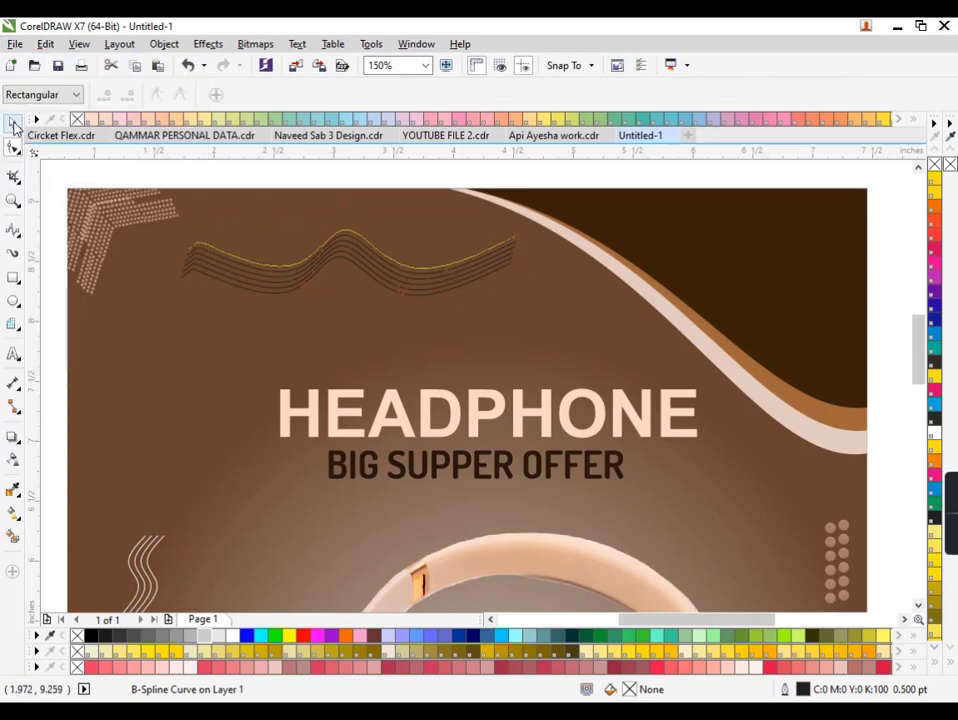
left_click(13, 122)
key("Escape")
left_click_drag(133, 200, 131, 195)
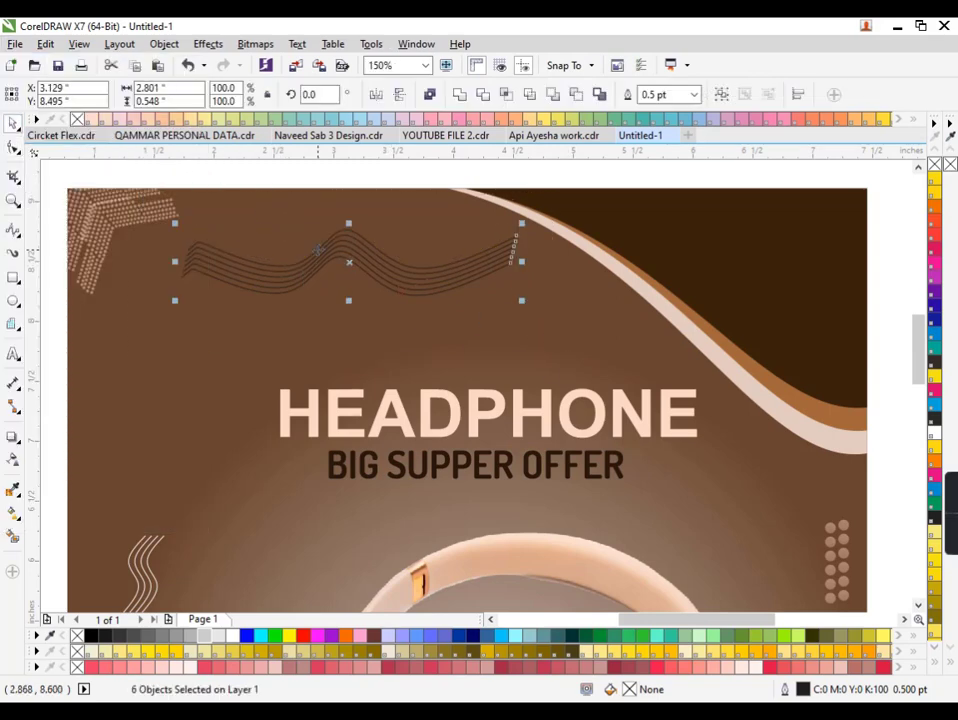
key("ctrl+f")
left_click(606, 510)
Colour the wavy lines peach and shrink them to about 1.46 inches wide.
left_click_drag(521, 261, 492, 262)
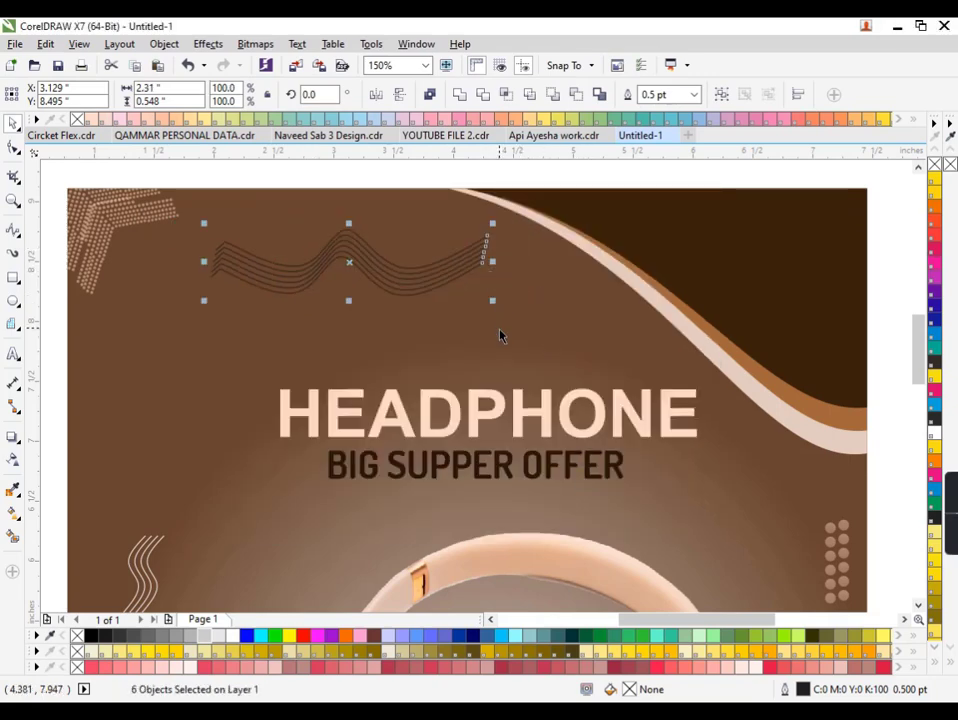
scroll(498, 334, "down", 1)
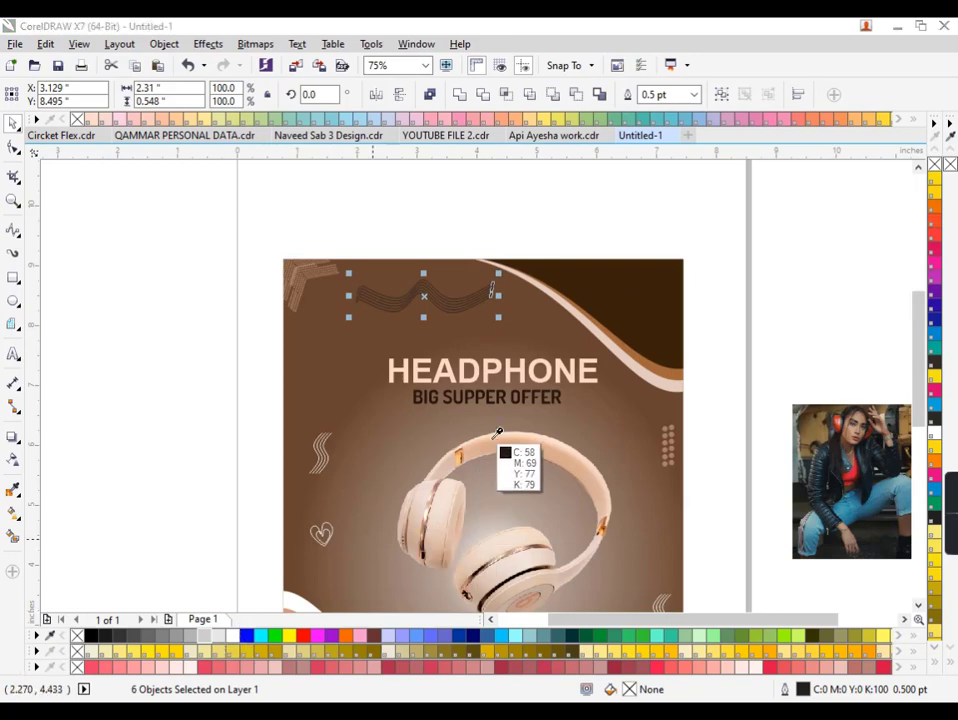
left_click(452, 474)
key("Escape")
scroll(438, 256, "down", 1)
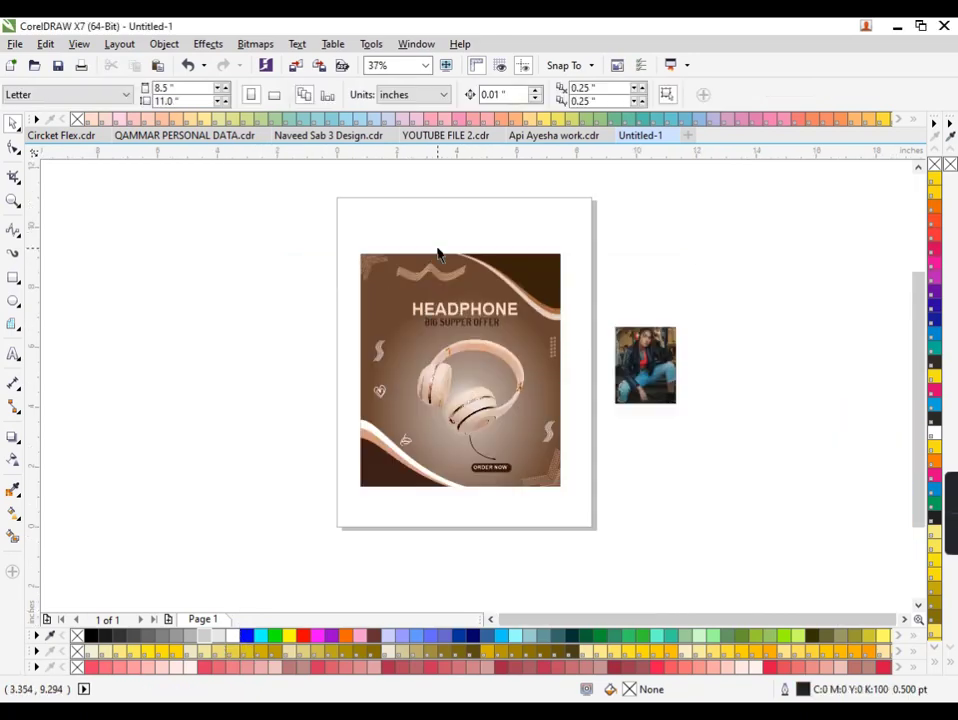
left_click_drag(410, 306, 395, 300)
scroll(436, 281, "up", 1)
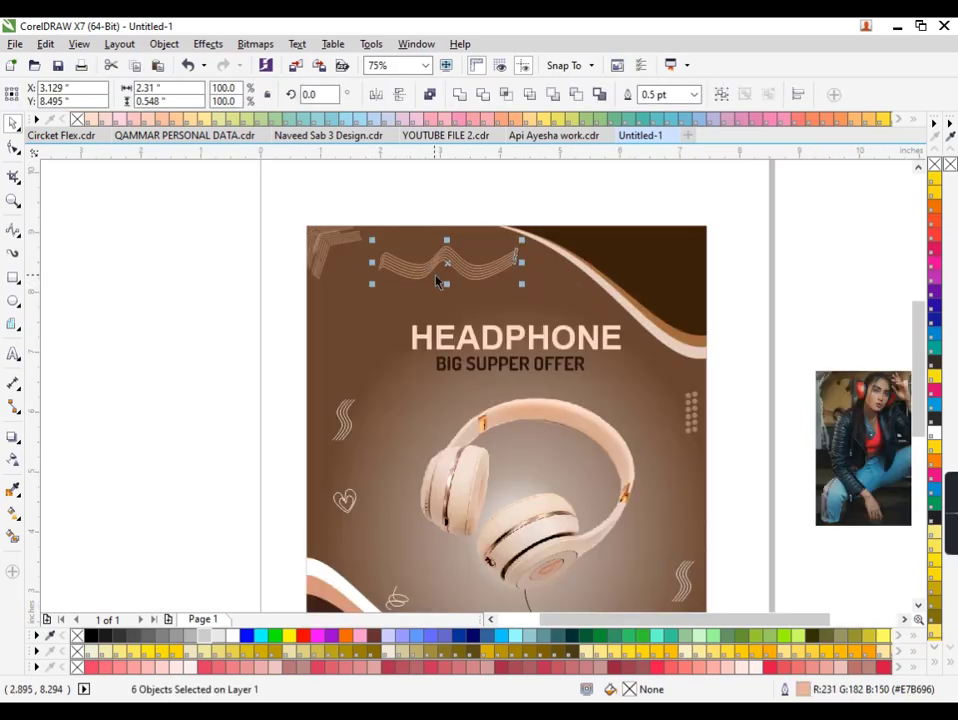
mouse_move(521, 284)
left_mouse_down()
mouse_move(440, 265)
mouse_move(468, 270)
mouse_move(461, 265)
left_mouse_up()
Select the peach wavy lines and undo accidentally placing them inside the poster frame.
left_click(460, 210)
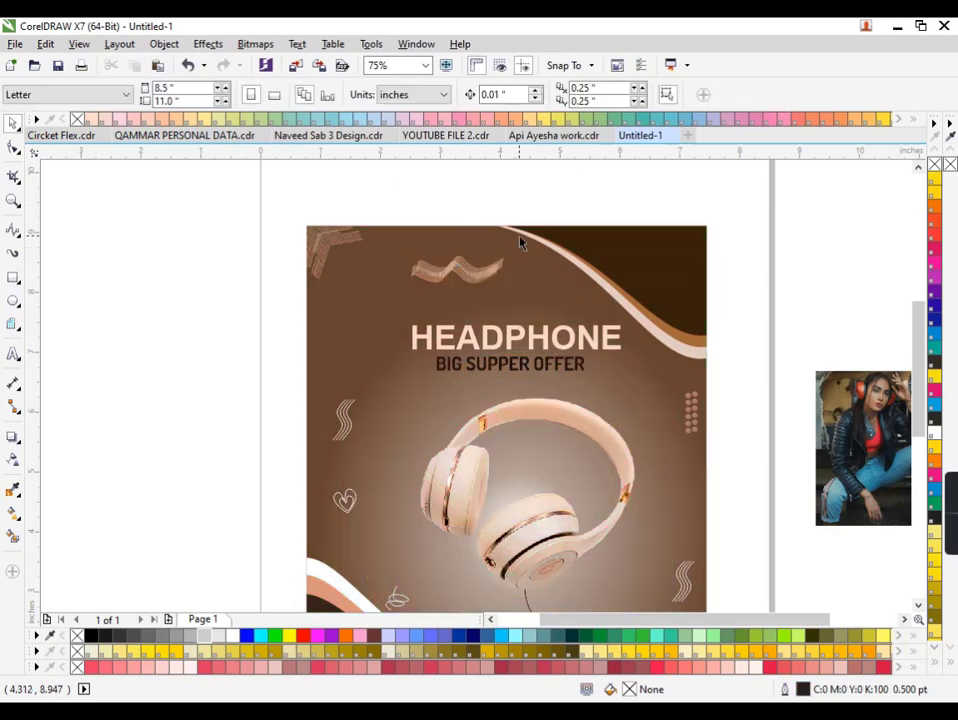
mouse_move(520, 242)
left_mouse_down()
mouse_move(391, 293)
mouse_move(466, 271)
left_mouse_up()
scroll(410, 288, "down", 1)
left_click(410, 288)
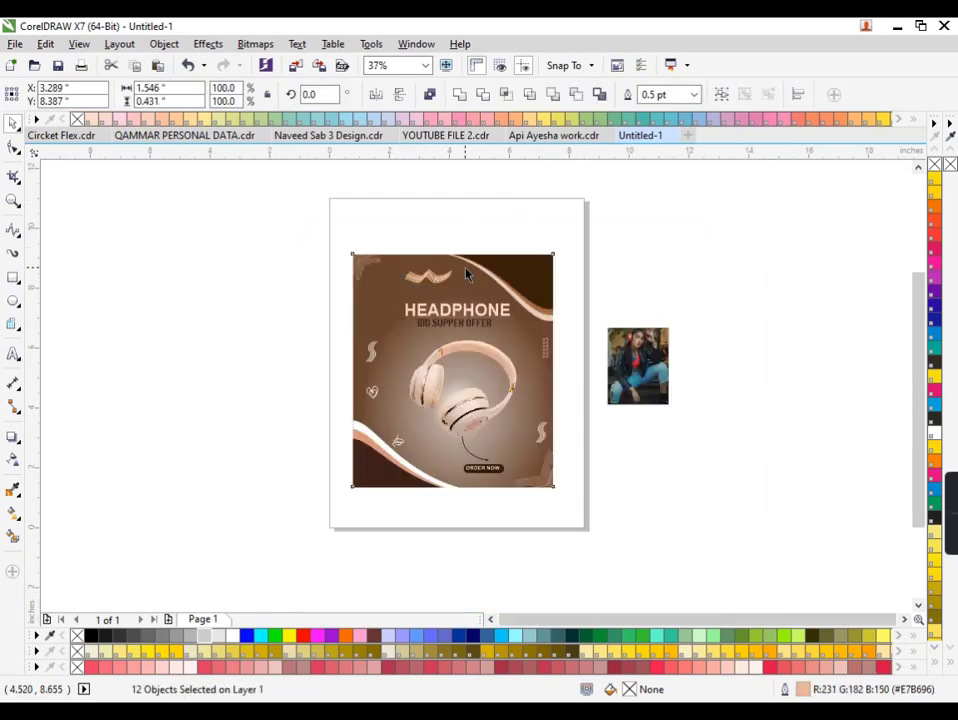
key("ctrl+z")
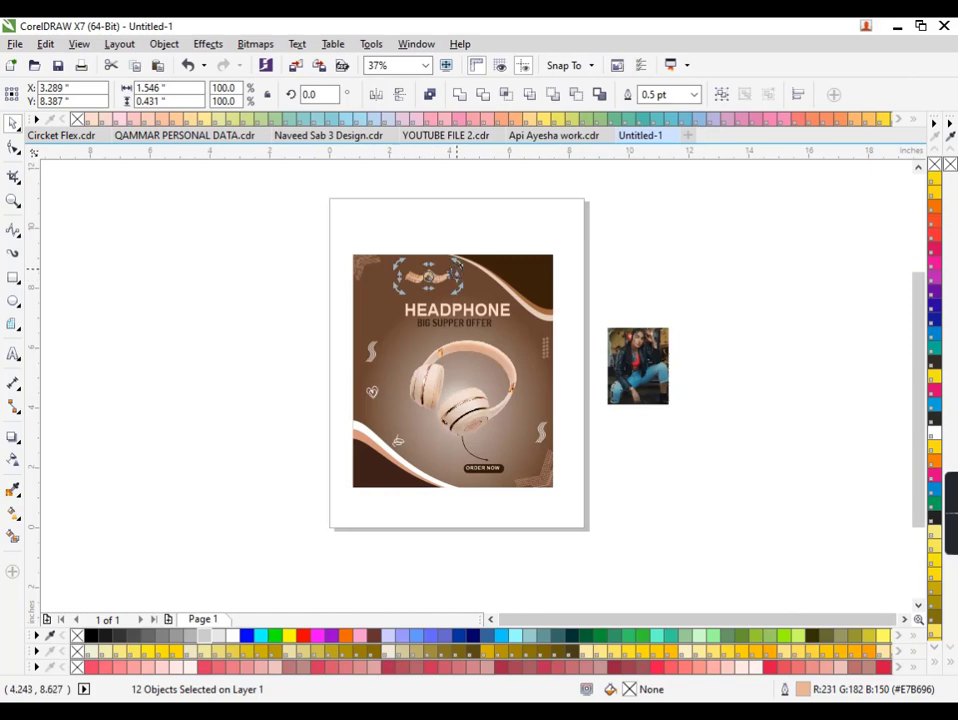
key("Escape")
Duplicate the wavy lines and rotate the copy toward the lower-left corner.
mouse_move(460, 250)
left_mouse_down()
mouse_move(398, 290)
mouse_move(398, 488)
mouse_move(381, 482)
left_mouse_up()
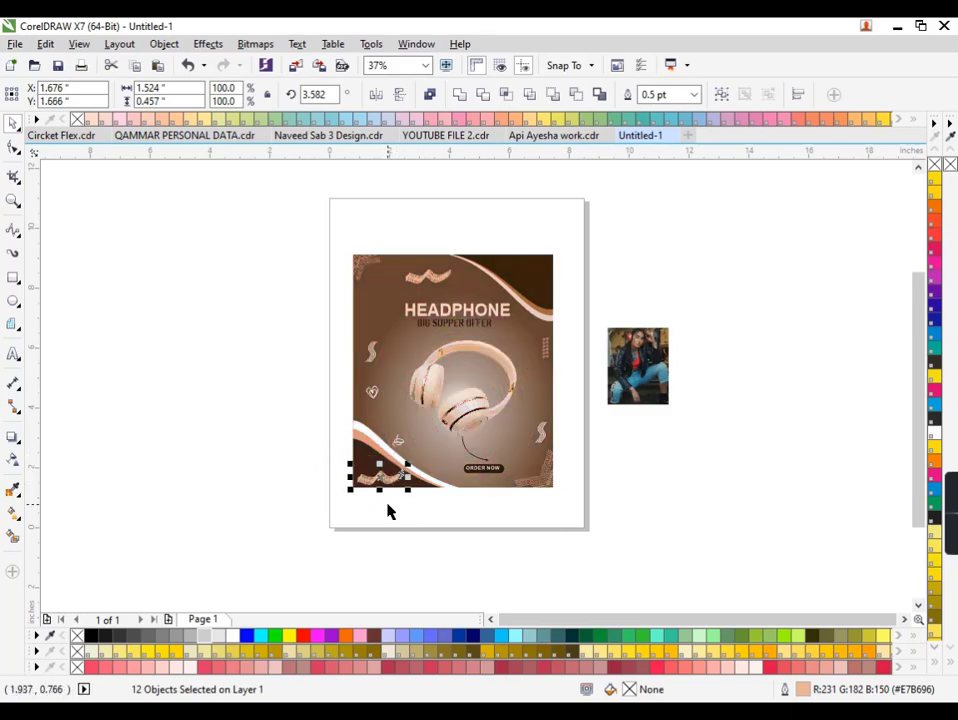
scroll(389, 509, "up", 2)
left_click(395, 450)
mouse_move(421, 437)
left_mouse_down()
mouse_move(410, 505)
mouse_move(337, 443)
mouse_move(385, 487)
left_mouse_up()
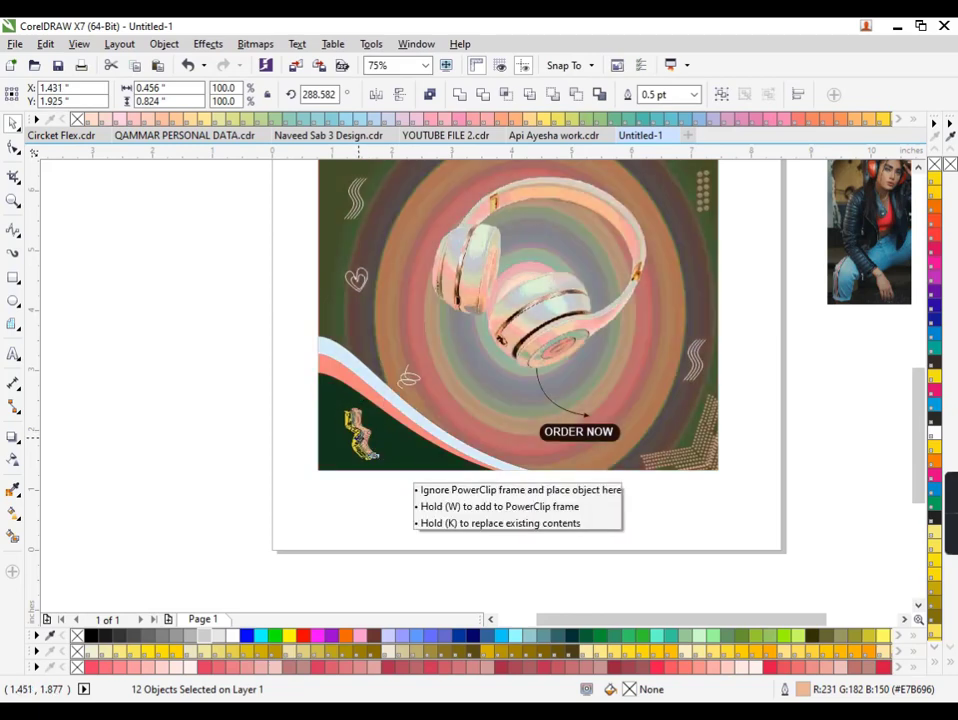
Place the rotated wavy lines in the lower-left corner and undo a stray line move.
left_click_drag(365, 440, 389, 502)
left_click(387, 502)
scroll(380, 470, "up", 4)
left_click_drag(293, 360, 253, 460)
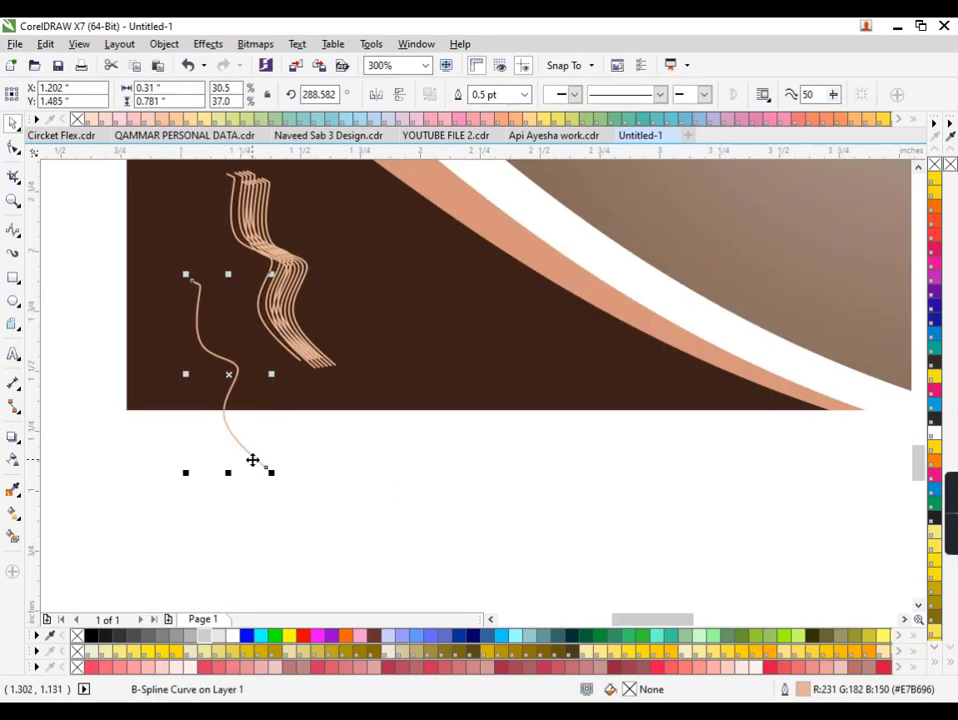
key("ctrl+z")
left_click(316, 472)
Try selecting individual wavy curves in the dark lower-left corner.
left_click(301, 352)
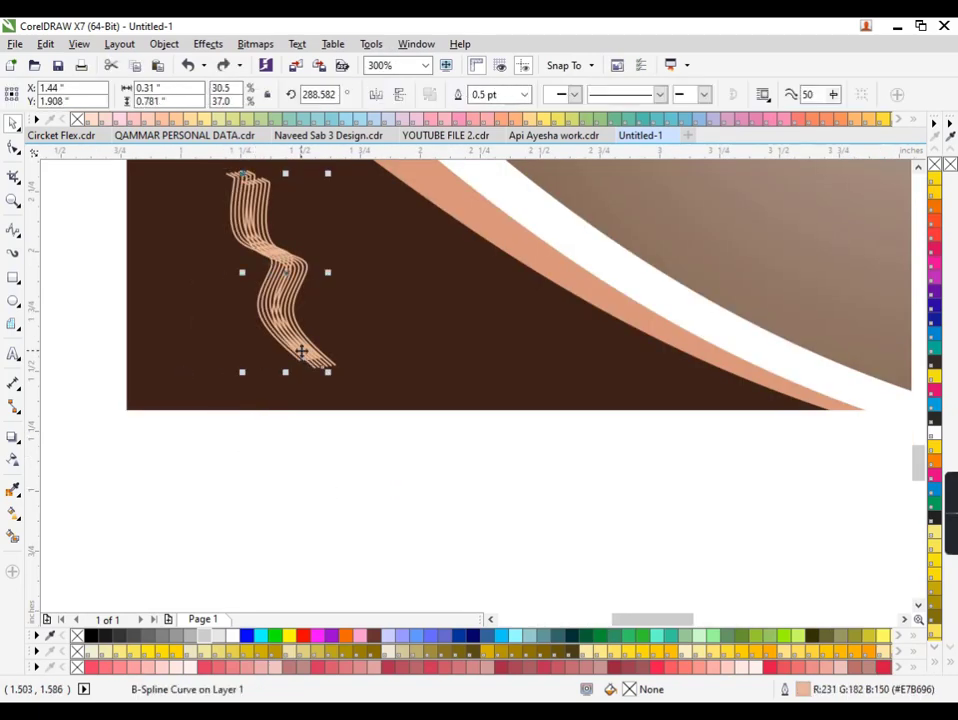
key("Escape")
left_click(279, 298)
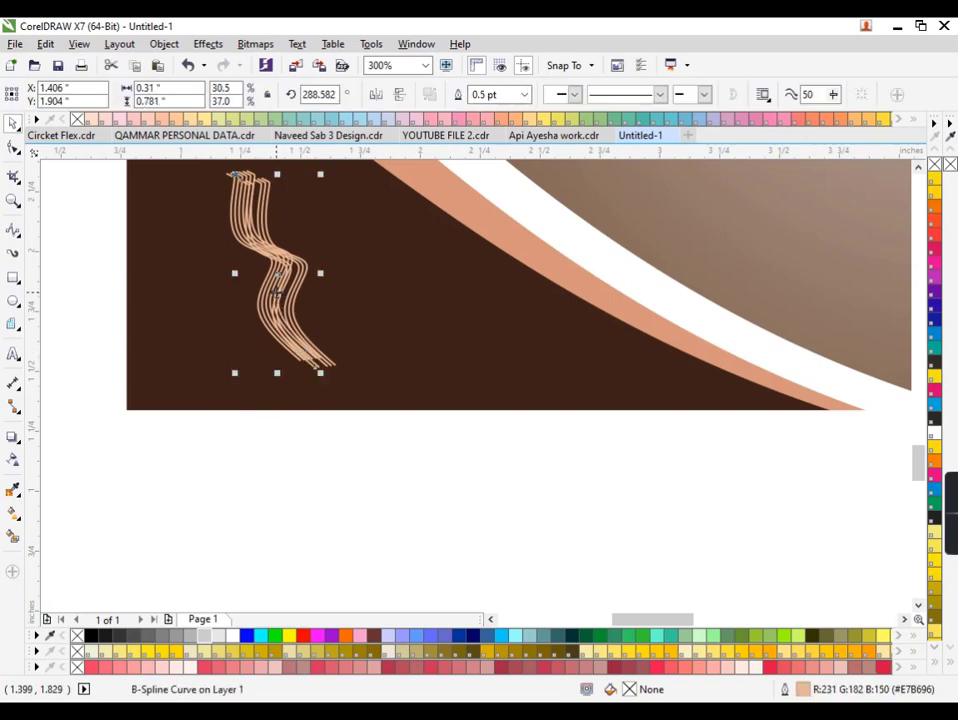
key("Escape")
left_click(285, 268)
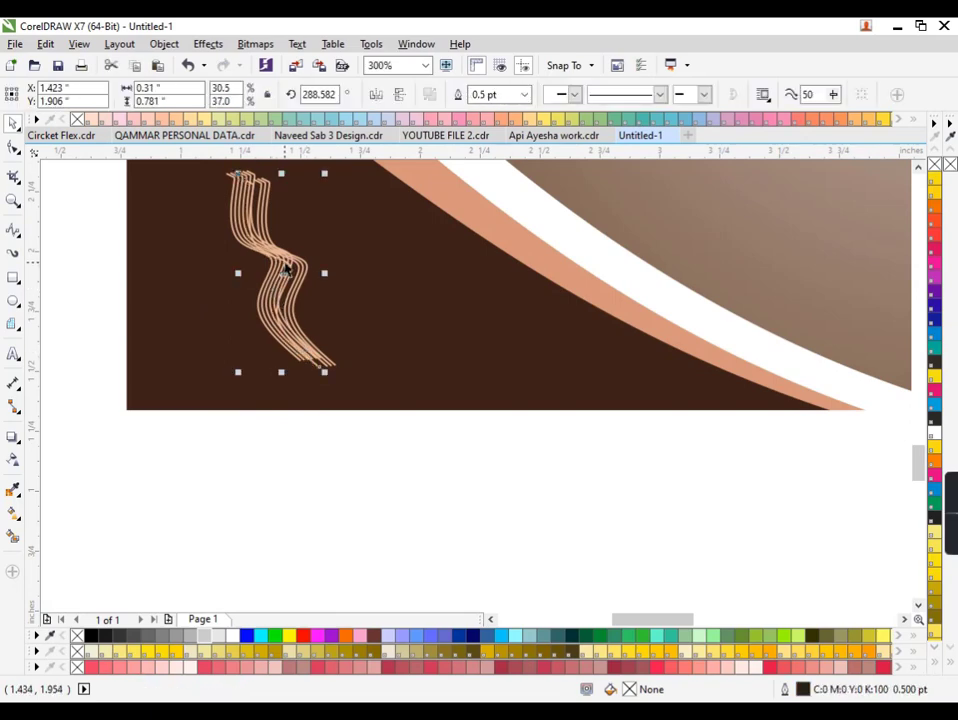
key("Escape")
left_click(288, 260)
left_click(347, 454)
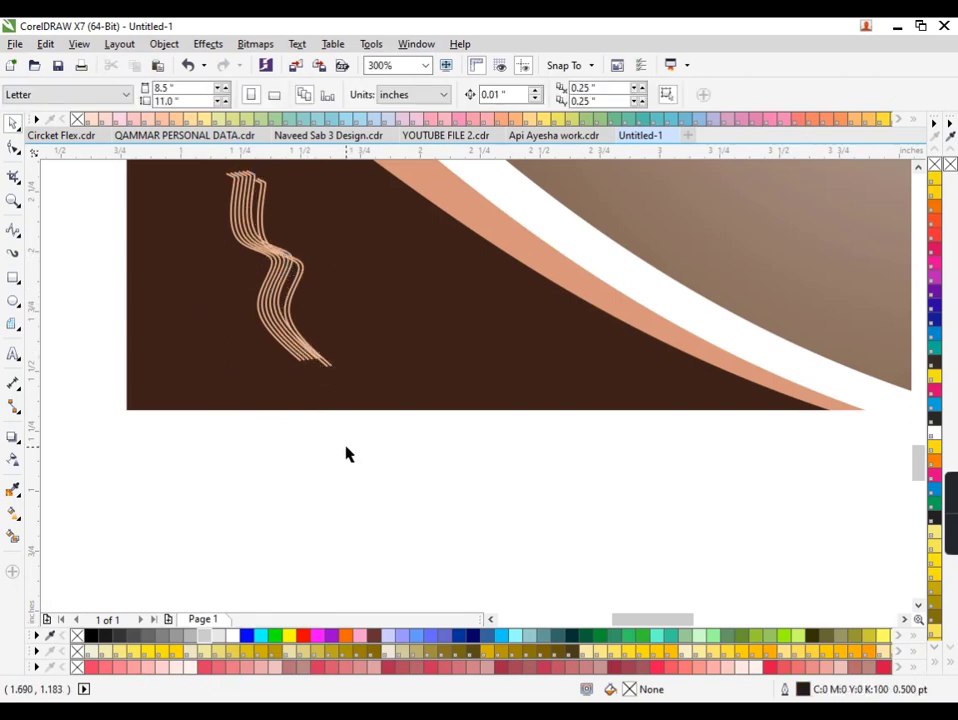
left_click_drag(110, 170, 365, 498)
key("Escape")
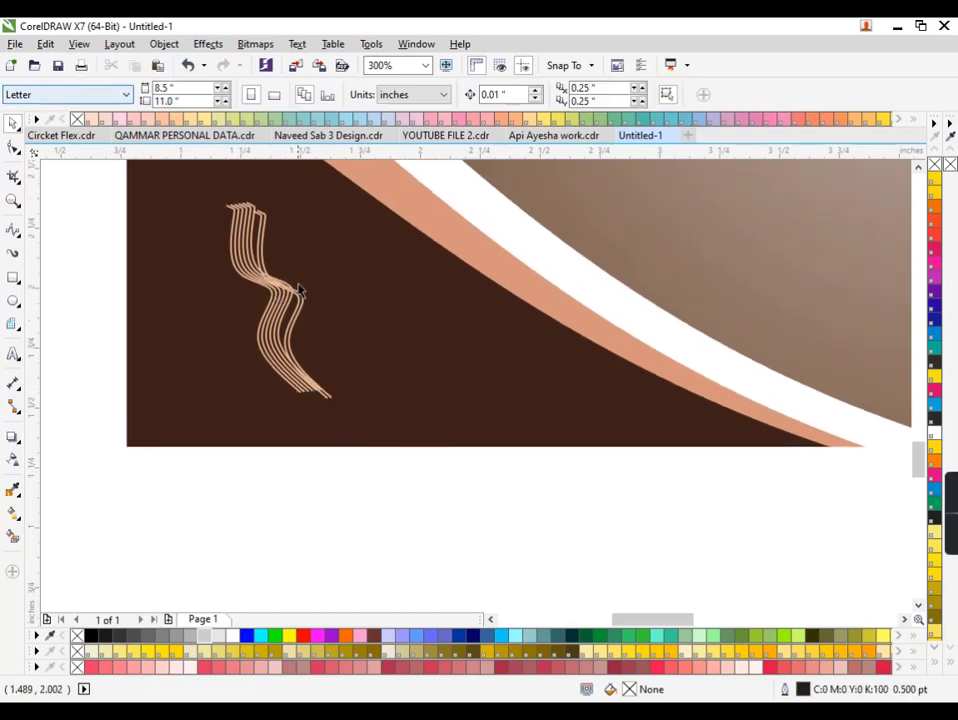
left_click(299, 298)
key("Escape")
Marquee-select the corner wavy lines, stretch them slightly wider, then fit all objects.
left_click_drag(404, 494, 212, 222)
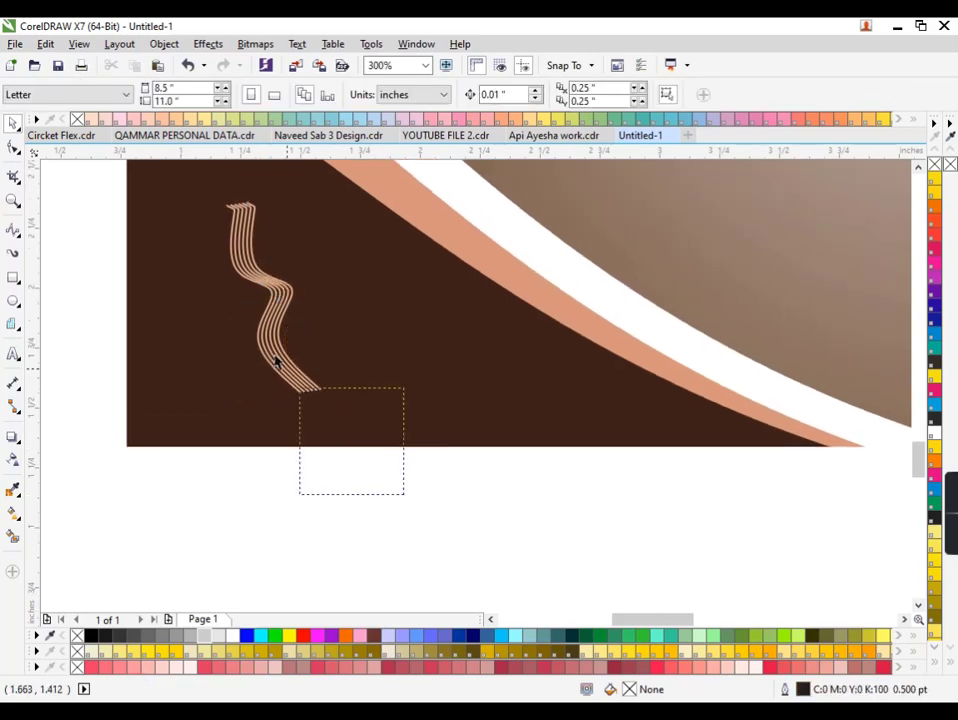
left_click_drag(325, 316, 342, 316)
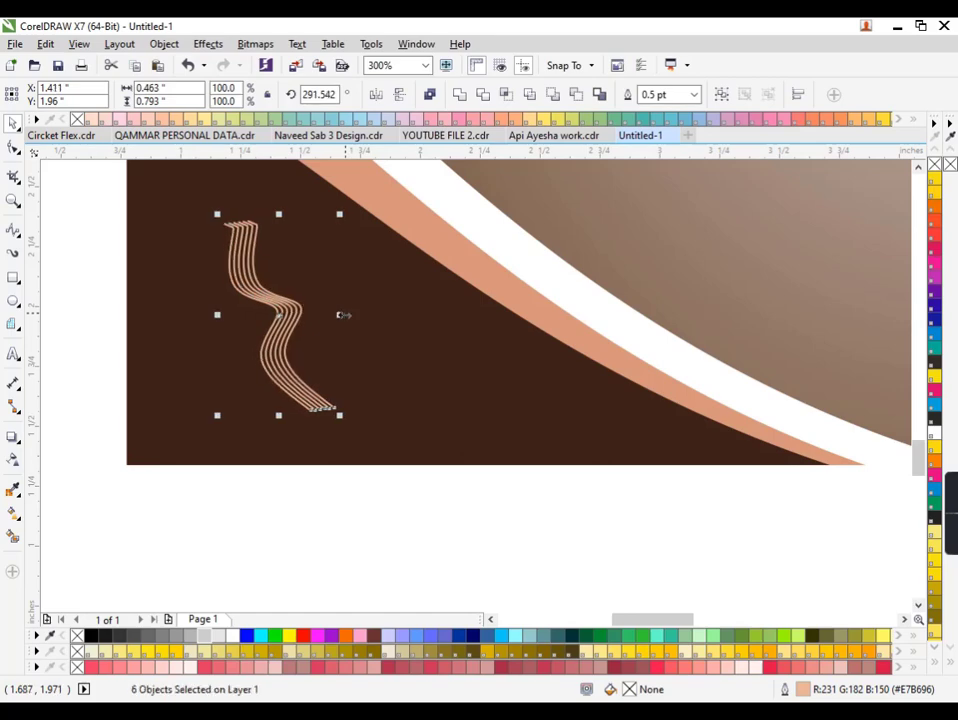
scroll(360, 468, "down", 1)
scroll(360, 468, "down", 1)
key("Escape")
key("F4")
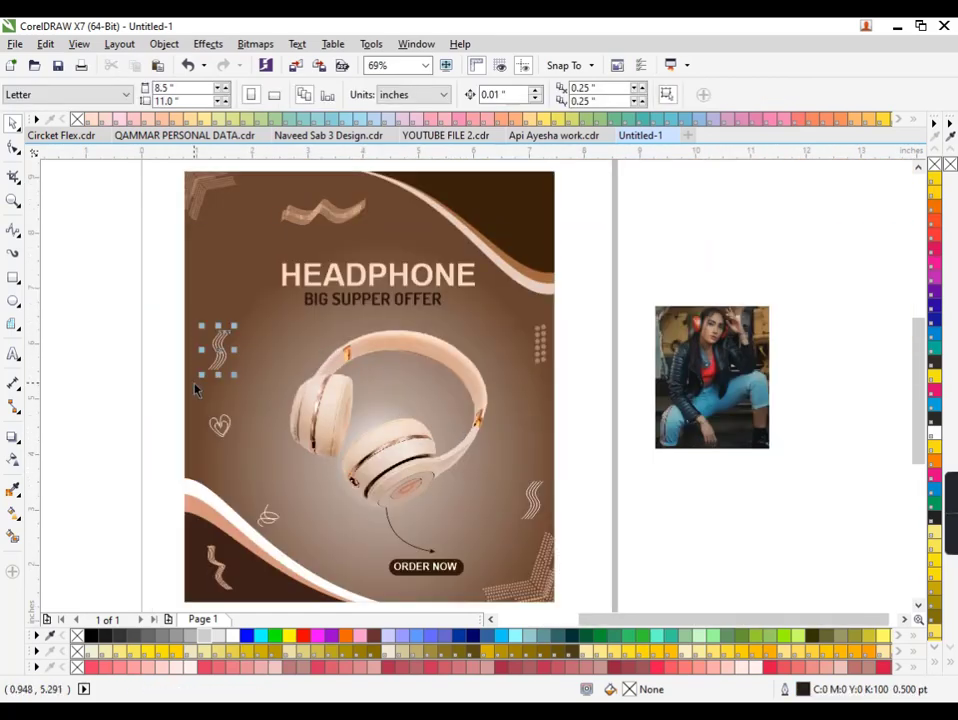
Drop a copy of the 12-dot decoration at the poster's upper left.
left_click(147, 331)
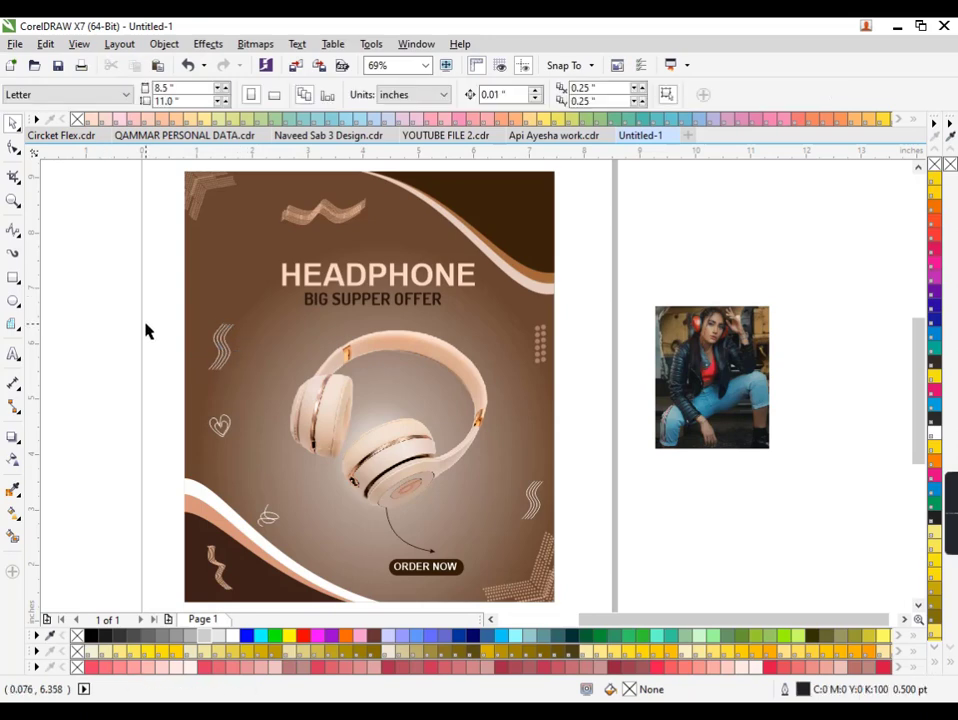
mouse_move(595, 298)
left_mouse_down()
mouse_move(556, 358)
mouse_move(226, 264)
left_mouse_up()
key("Escape")
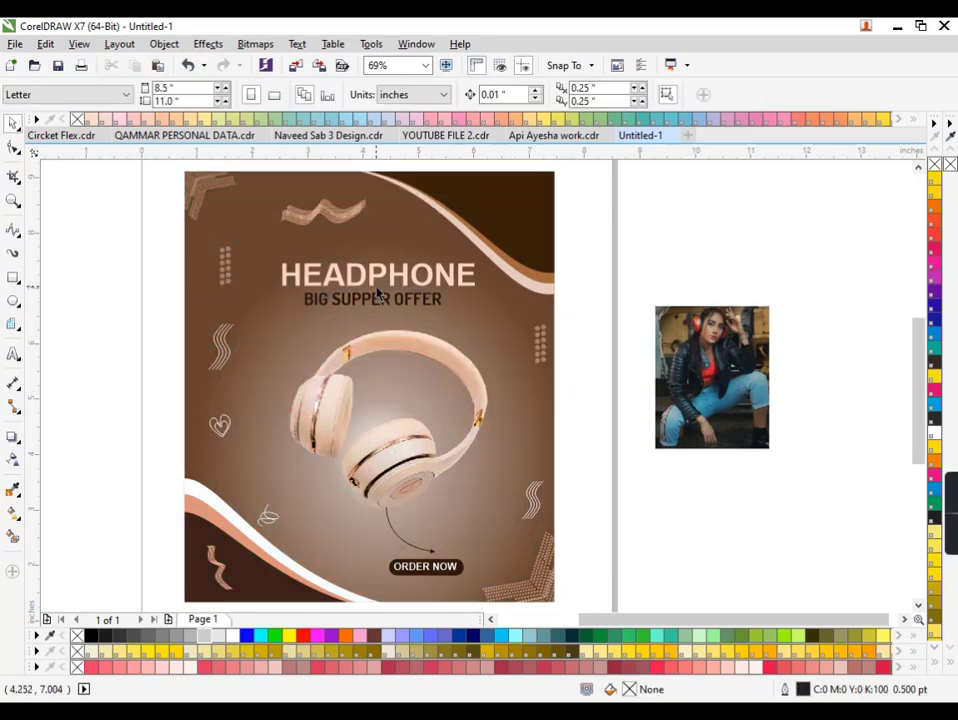
Give the headphone cord arrow a thicker outline width.
left_click(432, 556)
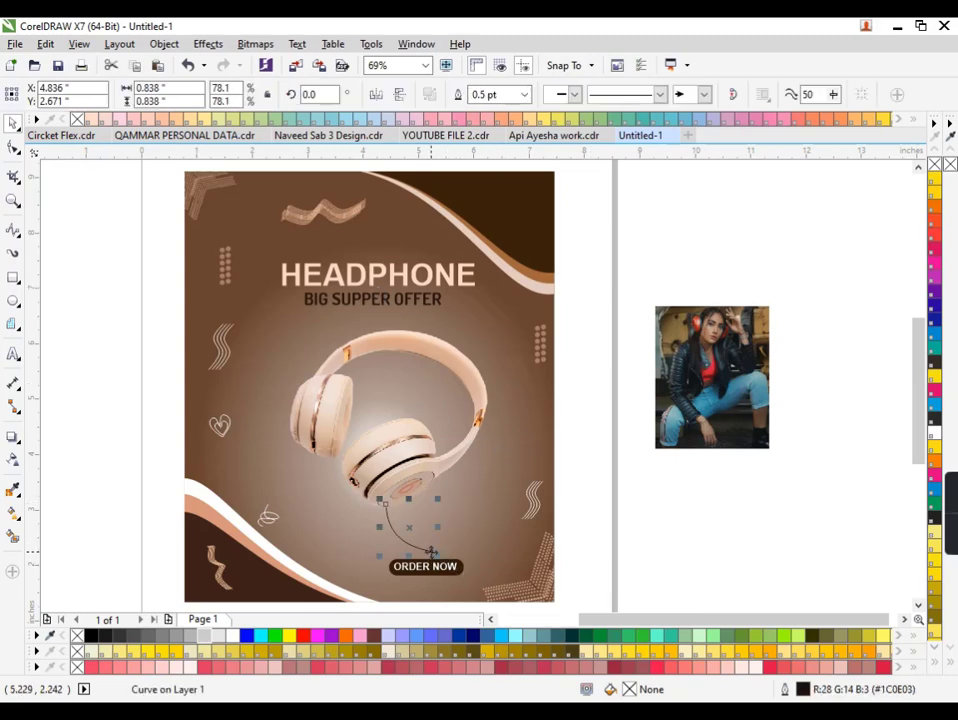
left_click(524, 94)
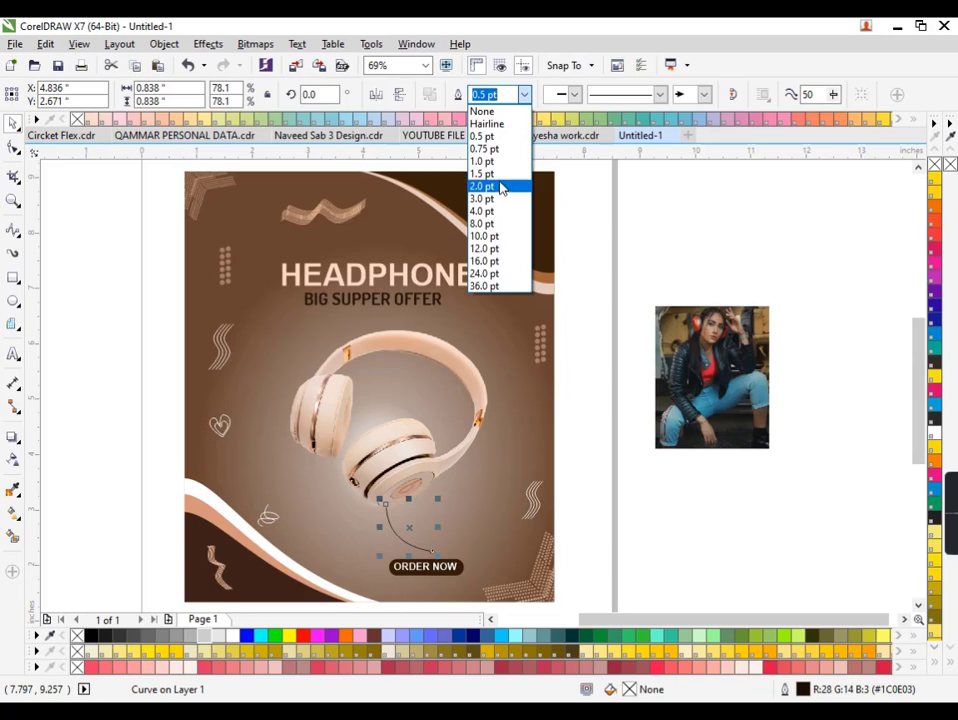
left_click(497, 173)
left_click(633, 455)
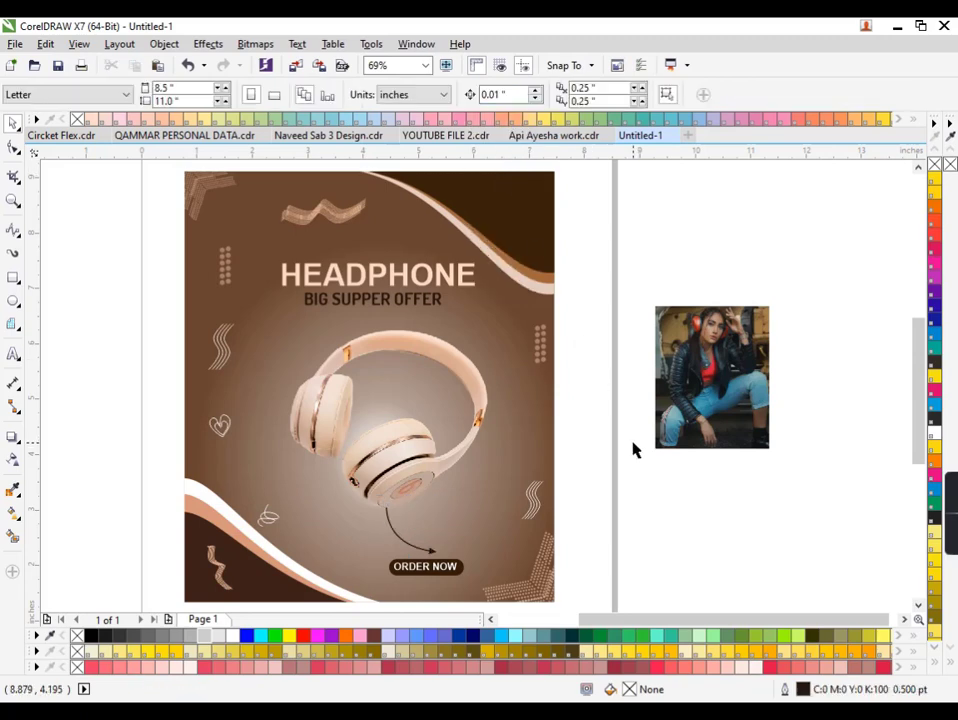
scroll(546, 350, "down", 2)
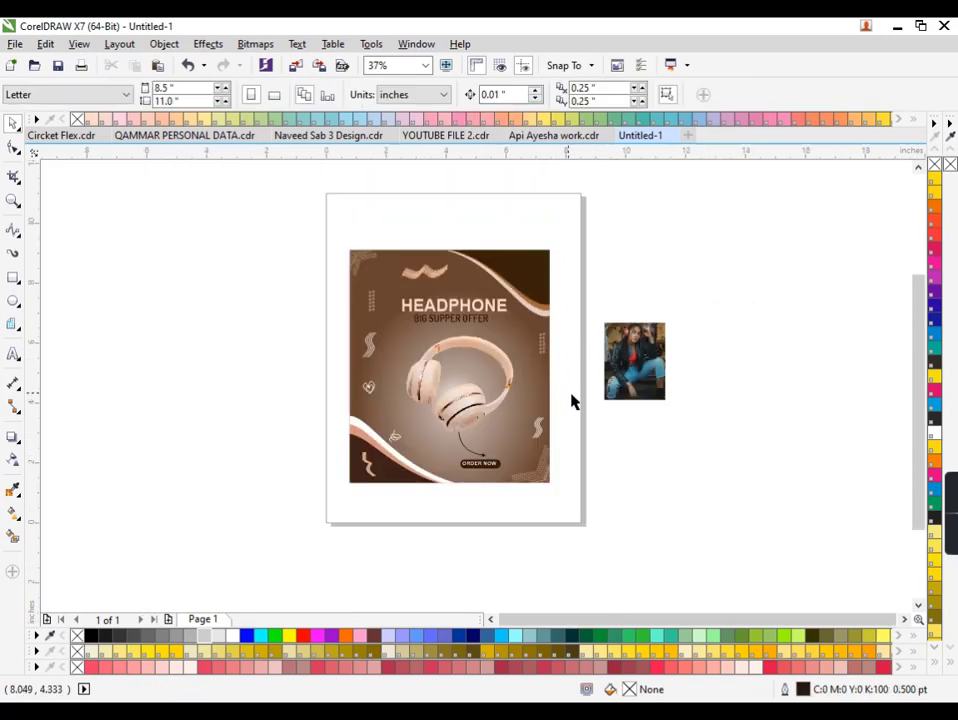
scroll(475, 332, "up", 4)
left_click(473, 325)
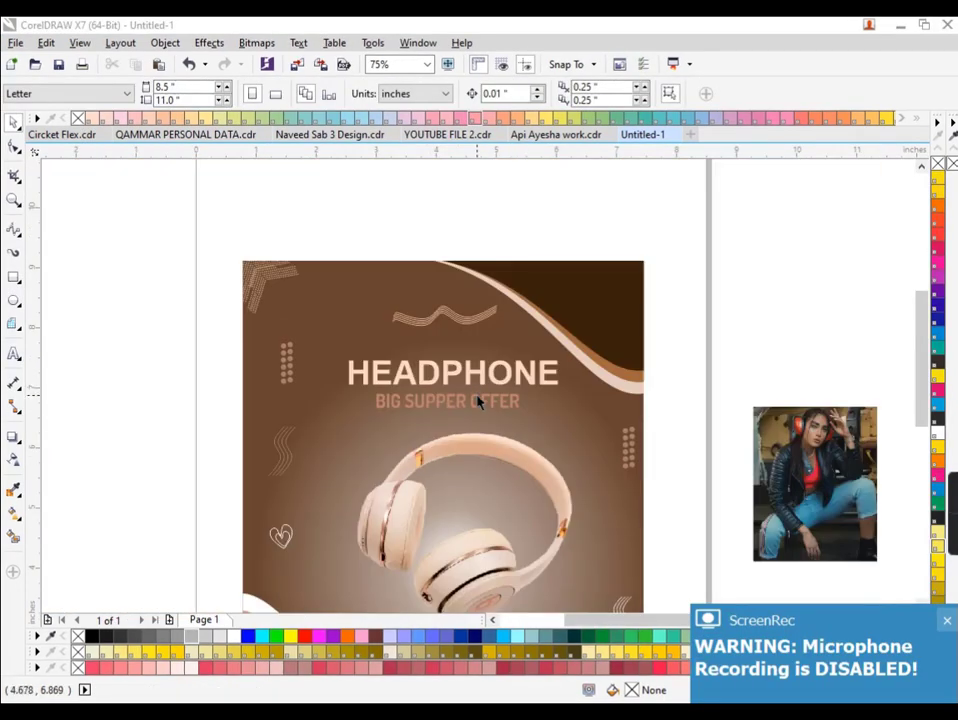
Copy the BIG SUPPER OFFER subtitle above HEADPHONE and retype it as NEW.
left_click(478, 401)
left_click_drag(478, 401, 452, 346)
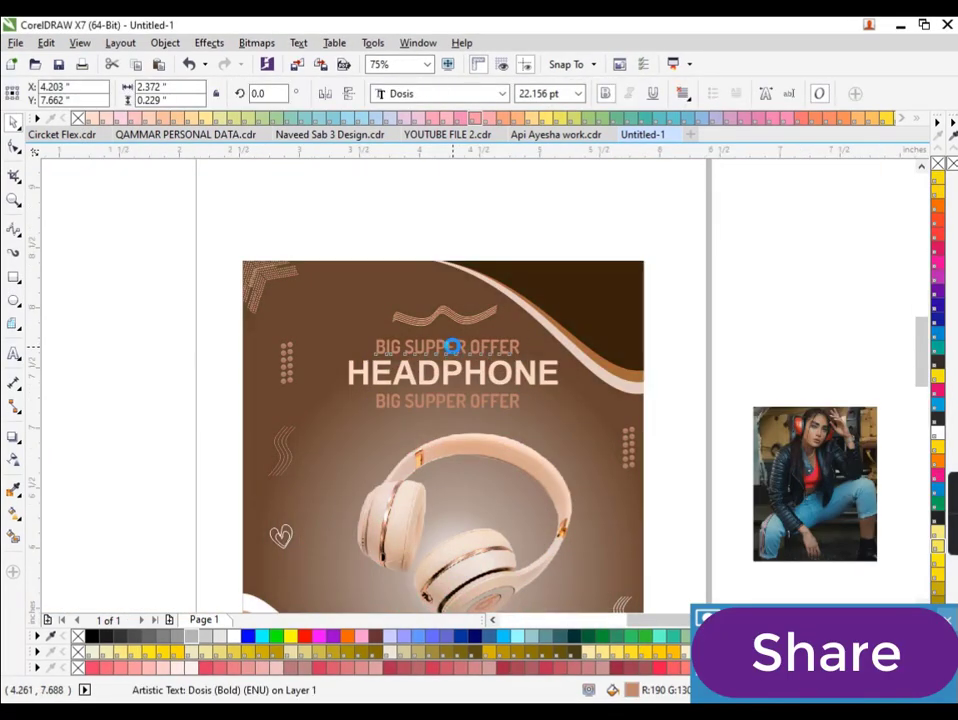
scroll(452, 346, "up", 4)
double_click(712, 367)
left_click_drag(712, 367, 148, 368)
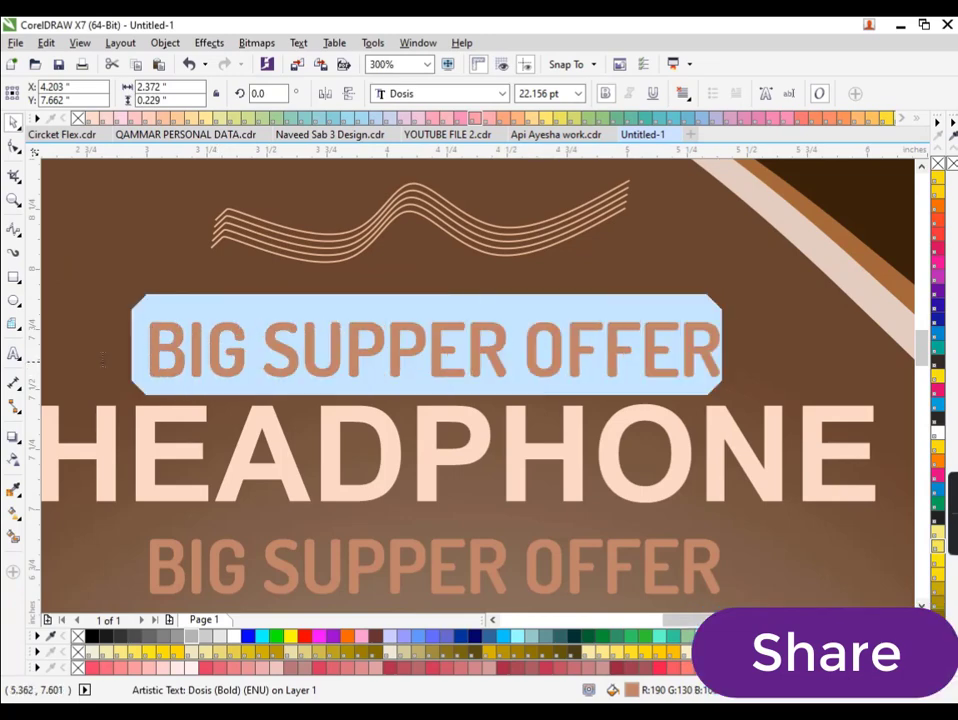
type("NEW")
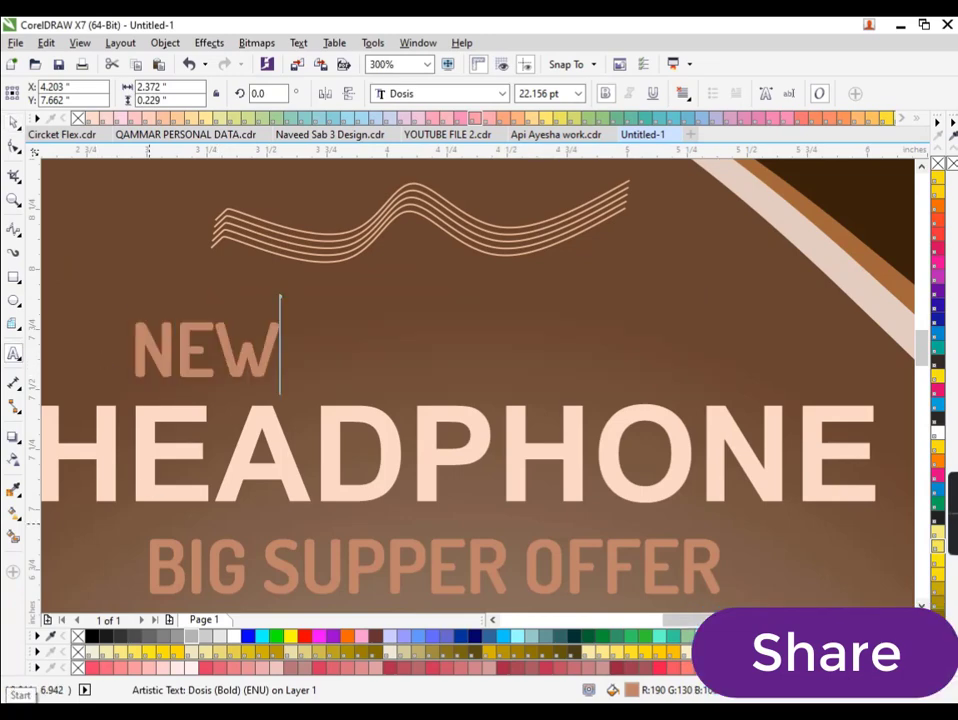
left_click(13, 121)
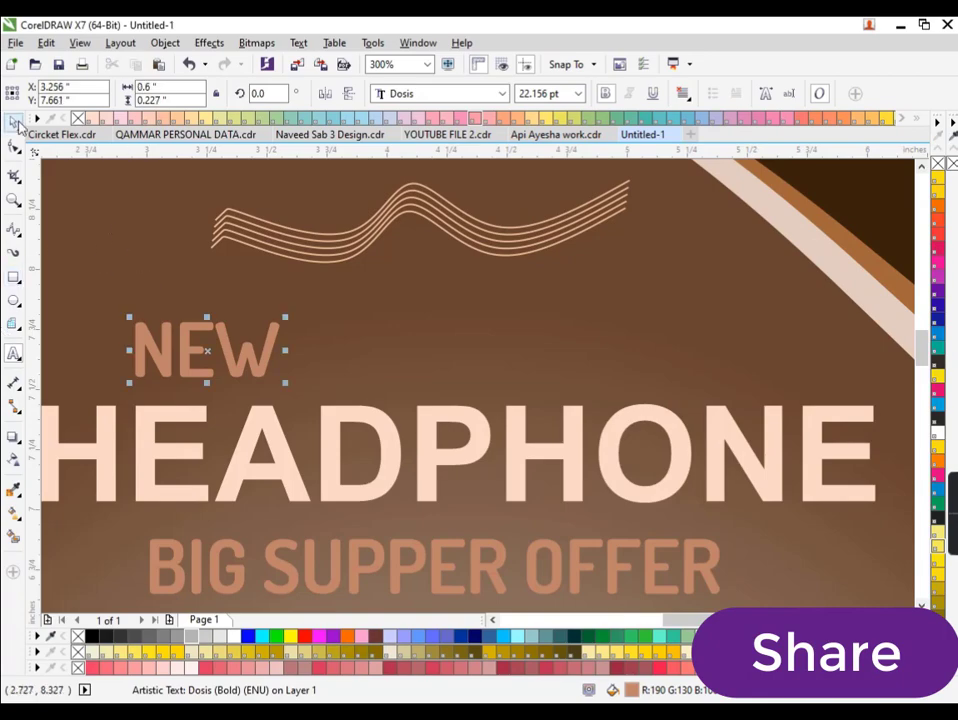
Set NEW in Elephant, centre and enlarge it above HEADPHONE, and colour it dark brown.
left_click(463, 97)
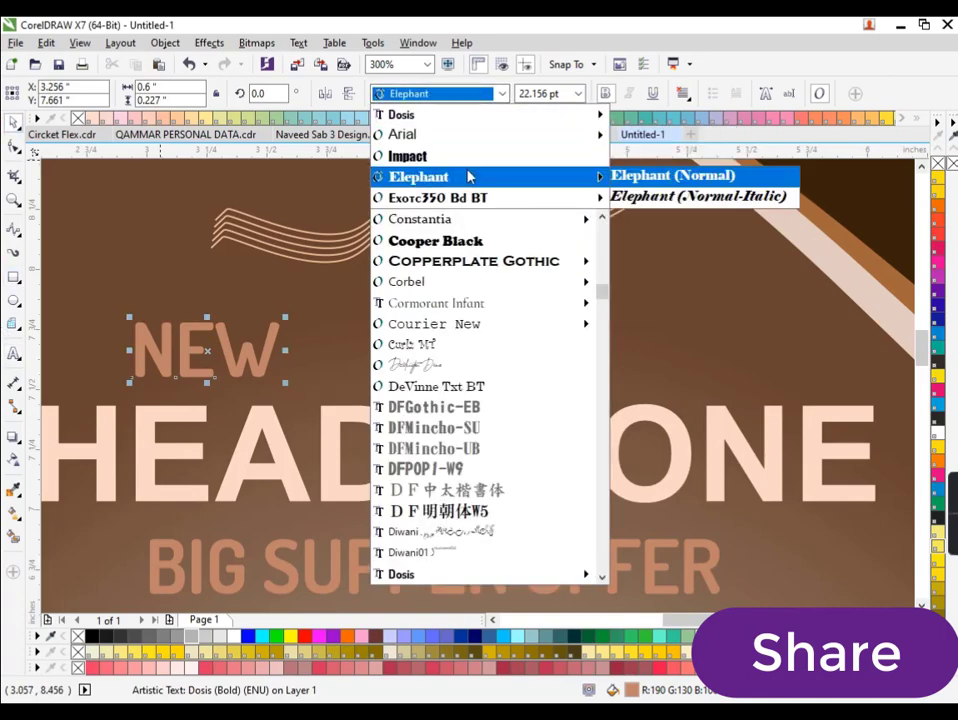
left_click(528, 176)
left_click_drag(333, 346, 548, 347)
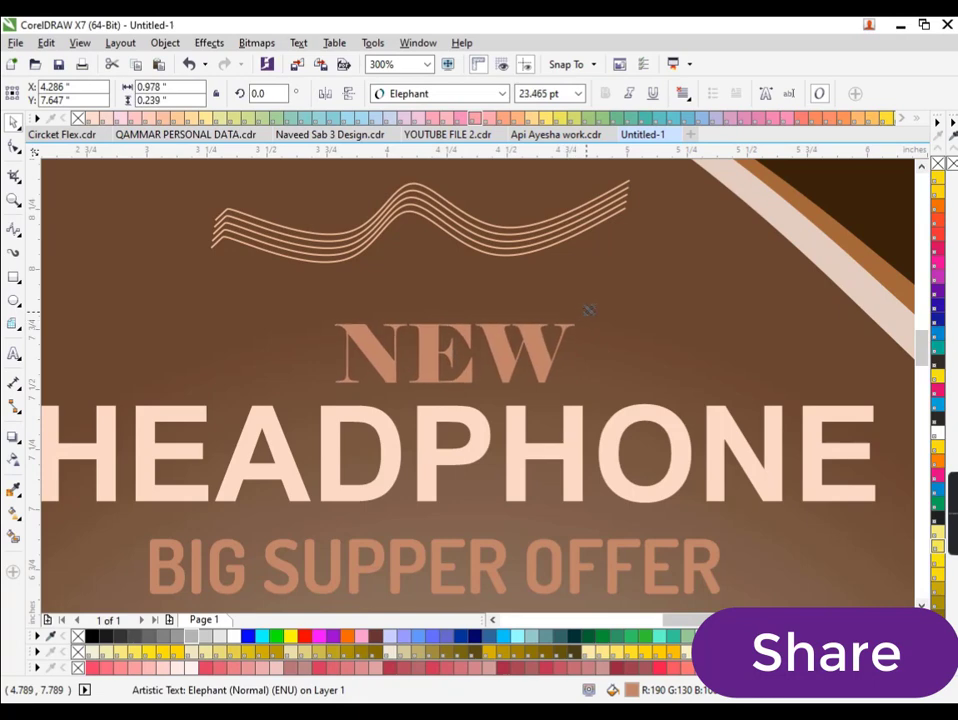
left_click_drag(589, 311, 593, 305)
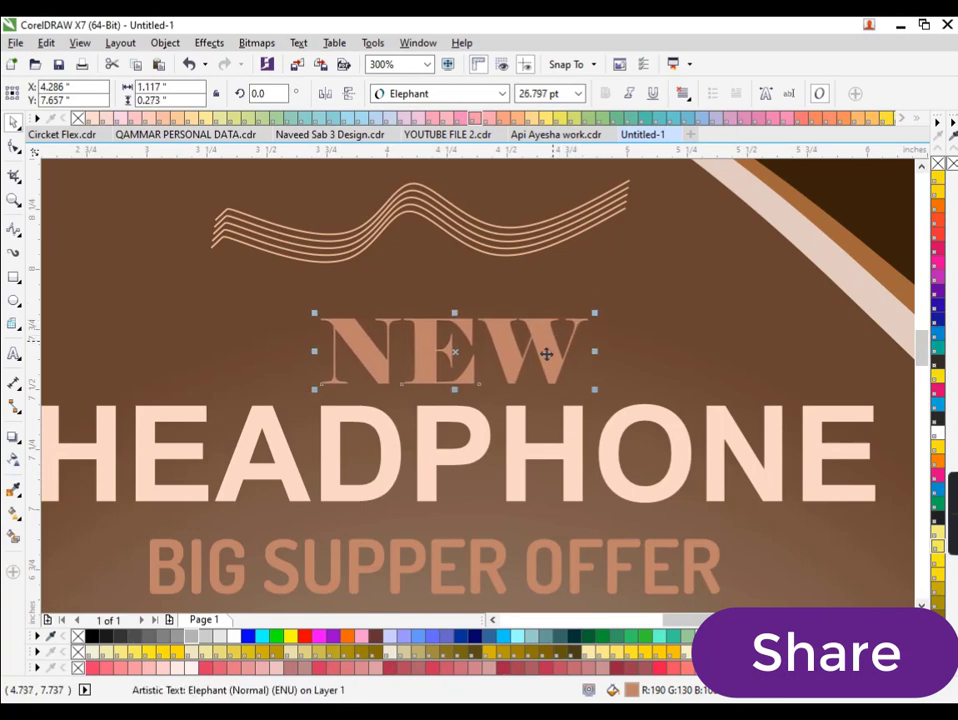
left_click_drag(521, 354, 518, 354)
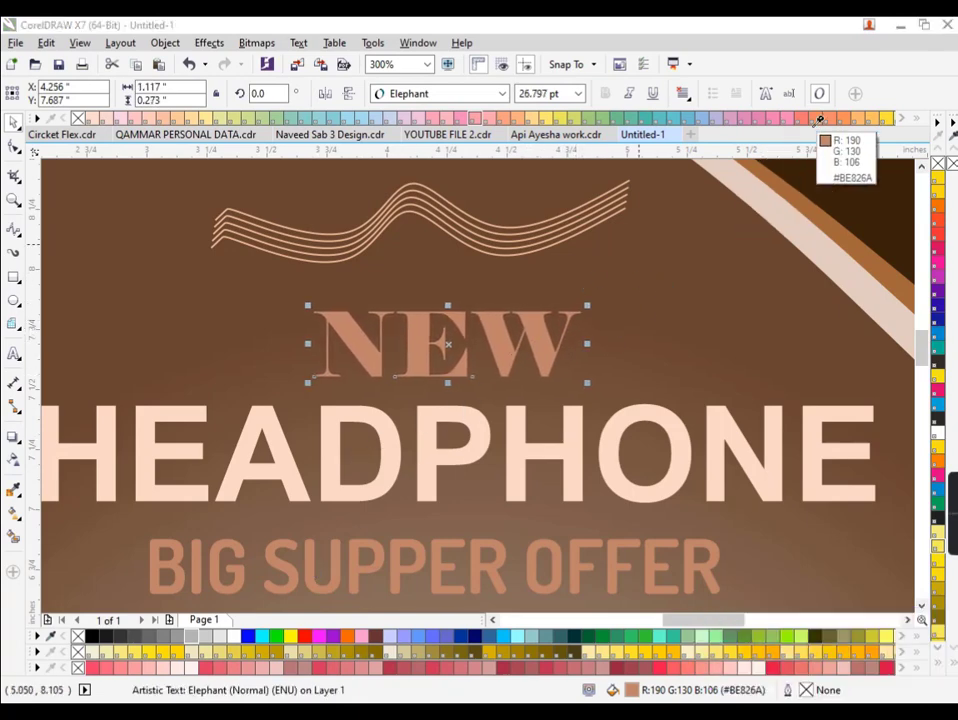
left_click(826, 201)
left_click_drag(587, 305, 612, 298)
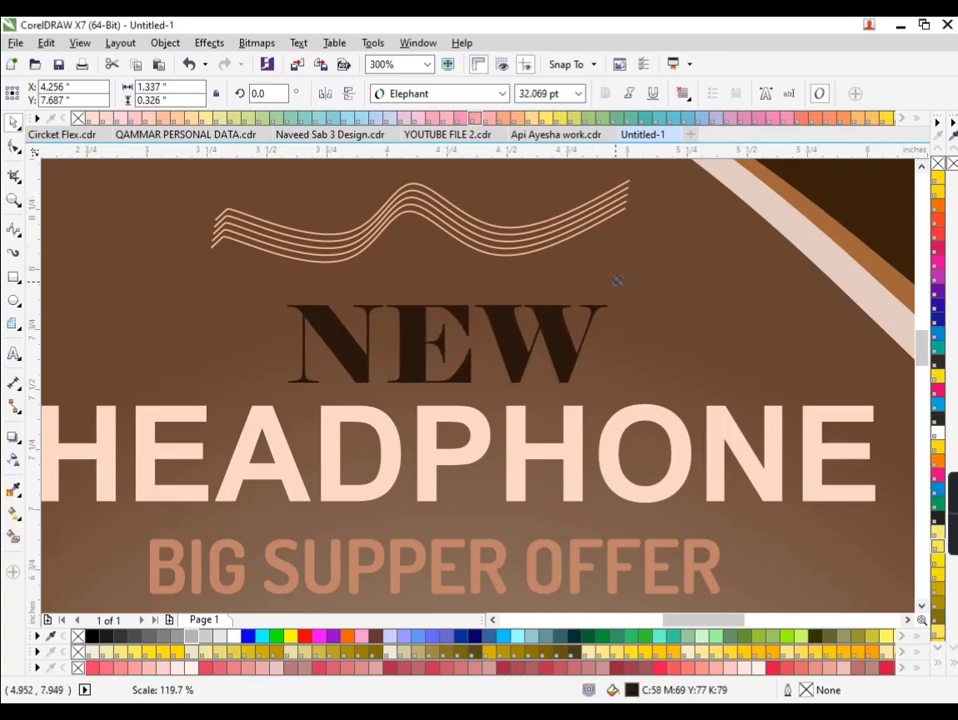
scroll(557, 333, "down", 1)
scroll(465, 331, "down", 1)
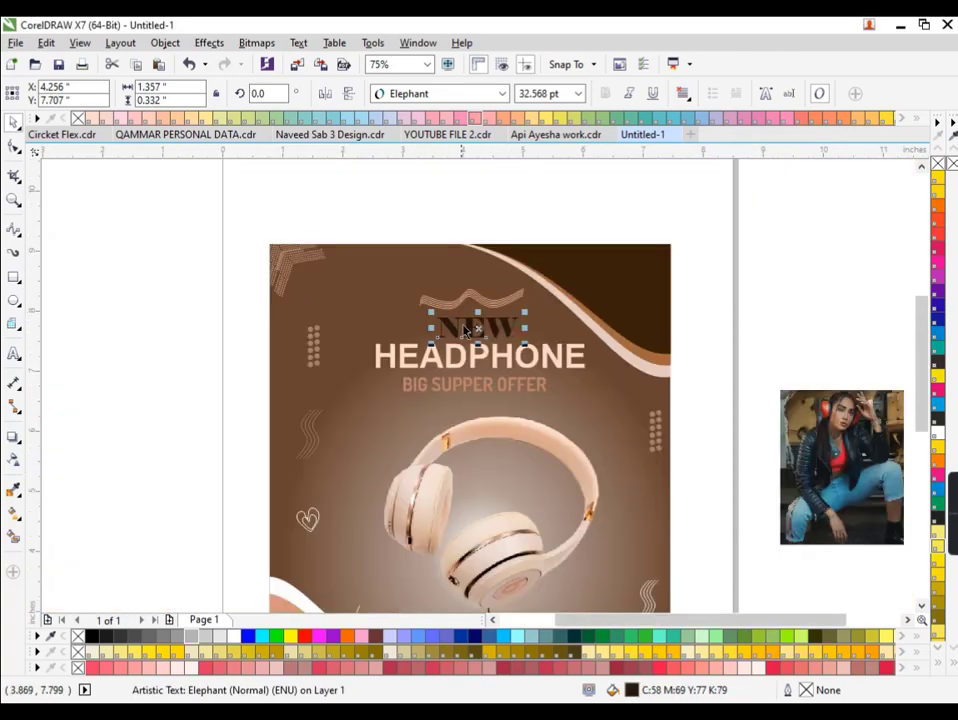
left_click(509, 235)
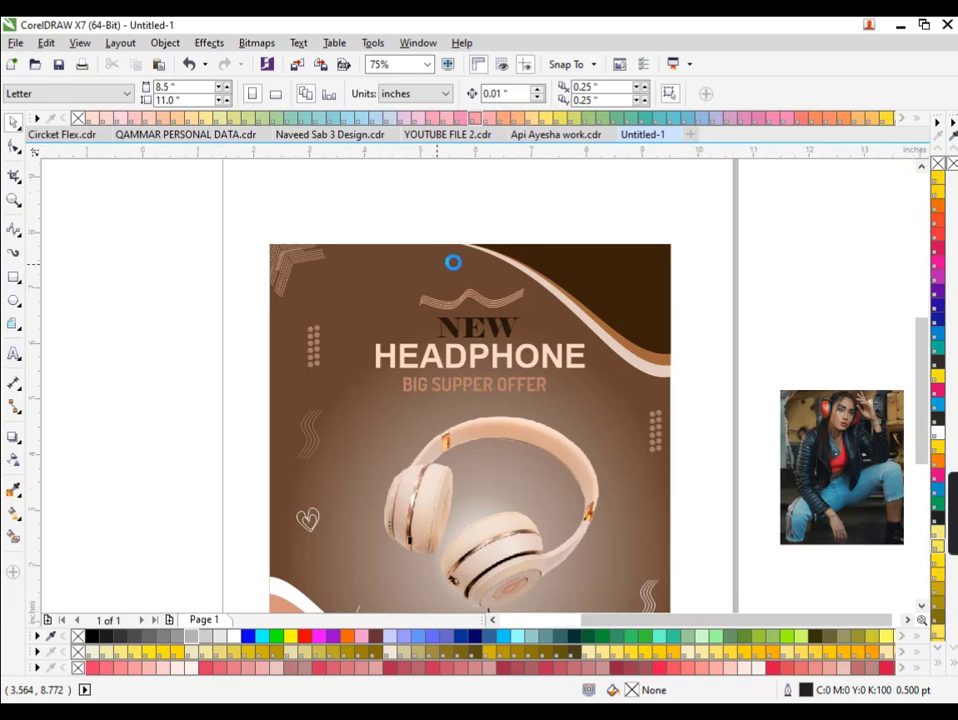
key("shift+F4")
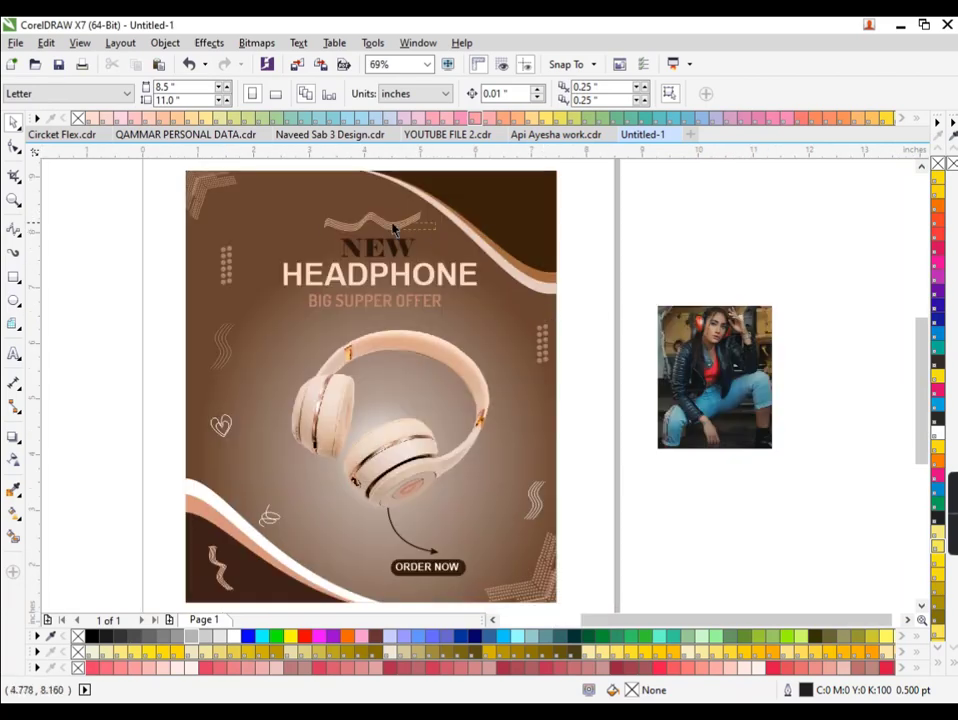
Remove the wavy squiggle above the title.
left_click_drag(272, 203, 440, 238)
mouse_move(298, 240)
left_mouse_down()
mouse_move(437, 246)
mouse_move(350, 202)
left_mouse_up()
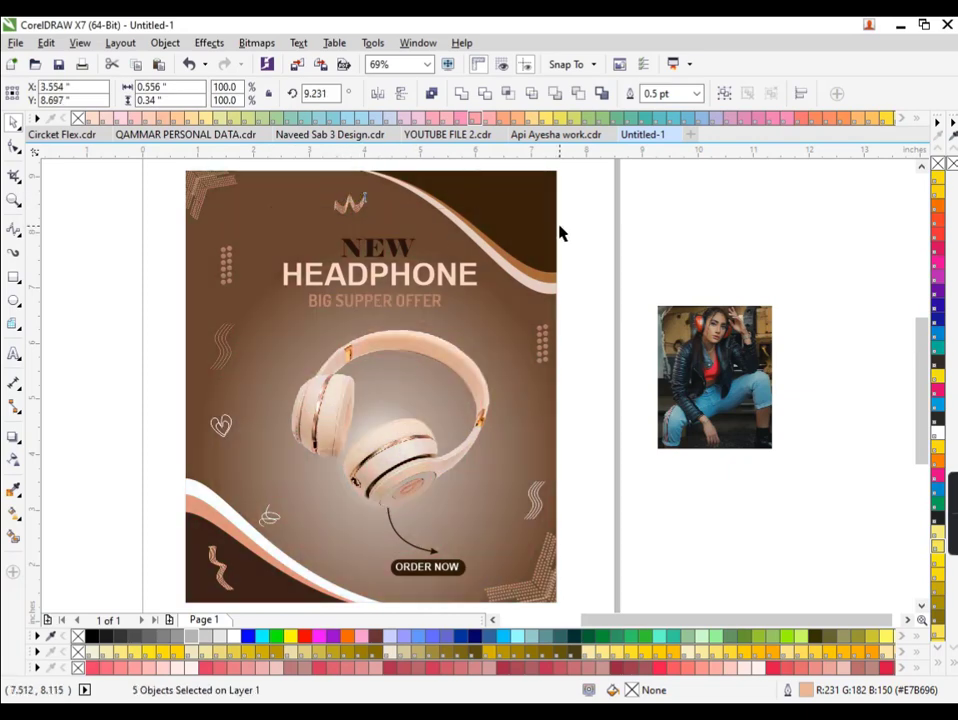
key("F8")
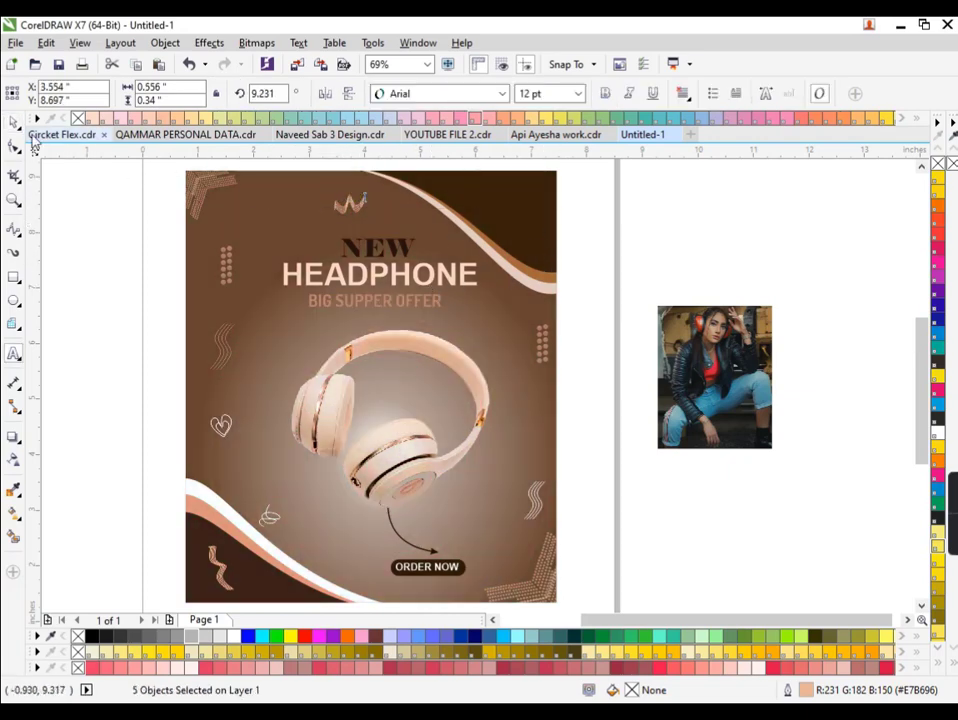
left_click(14, 121)
key("Escape")
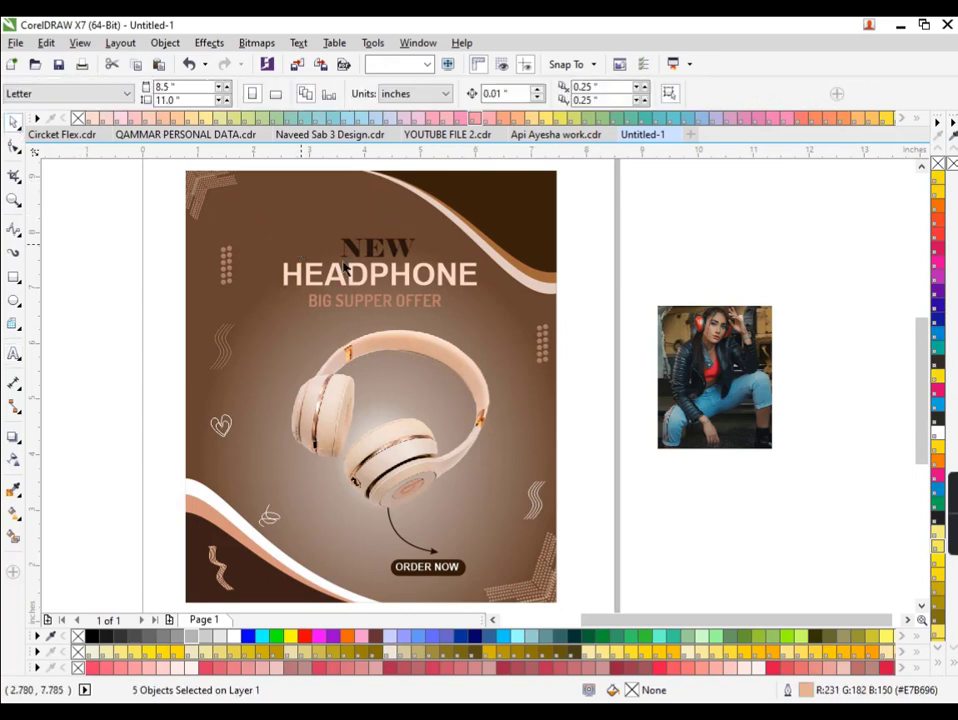
Nudge NEW slightly up and left and make it white.
left_click(407, 260)
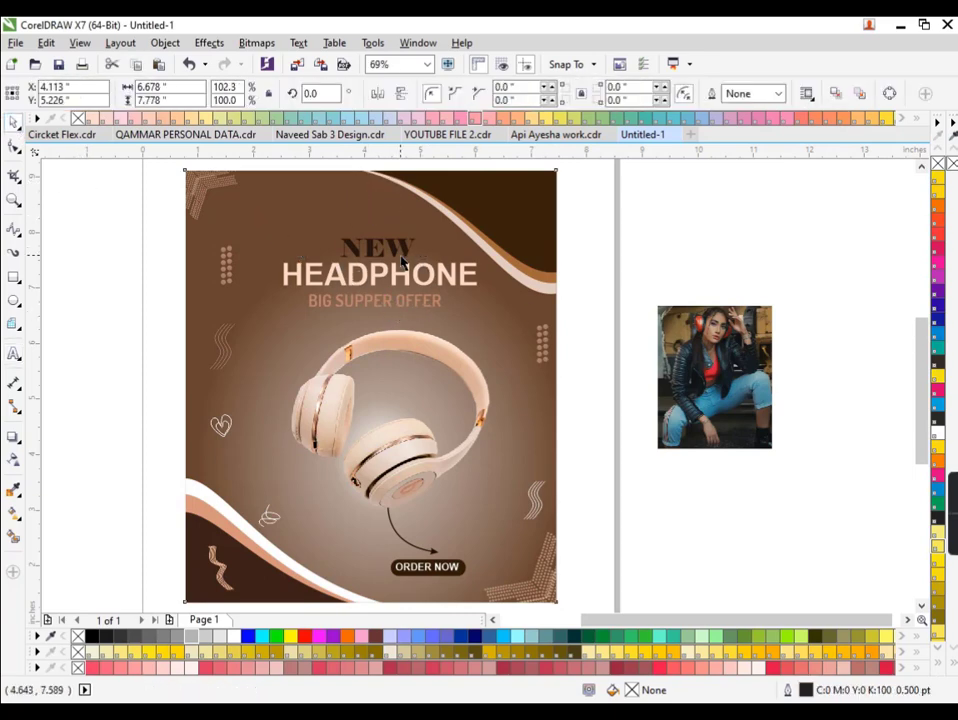
key("Up")
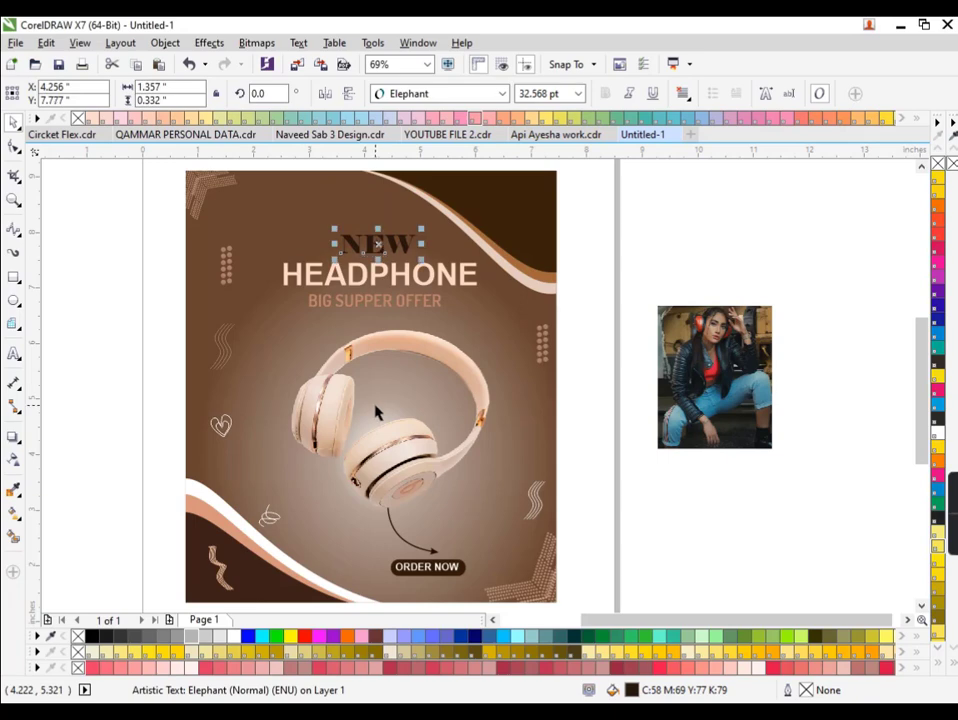
left_click(231, 637)
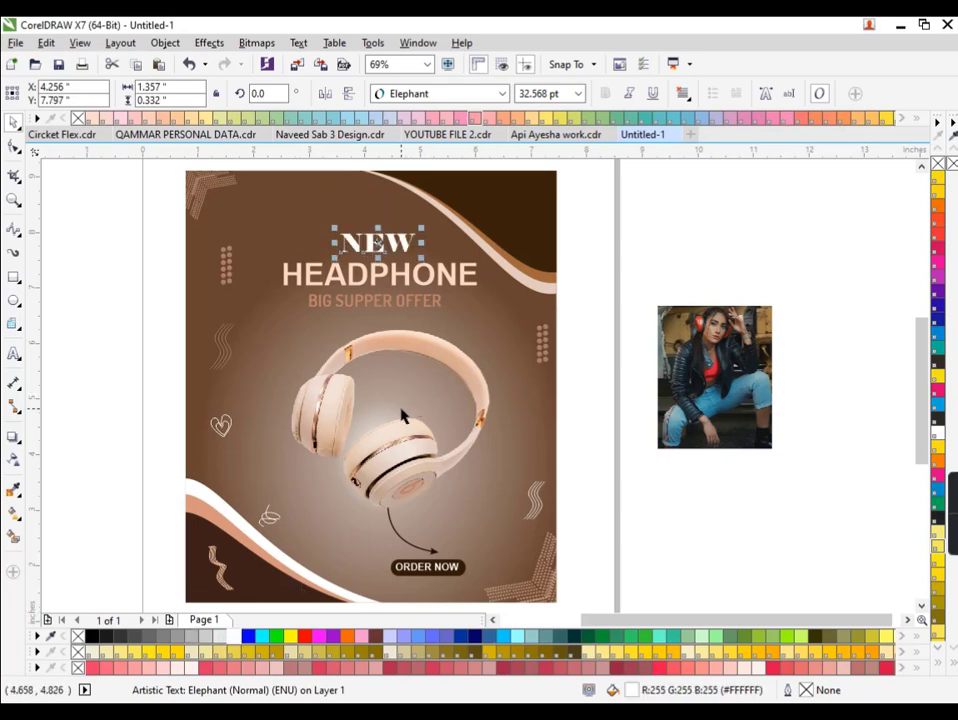
left_click_drag(378, 244, 356, 241)
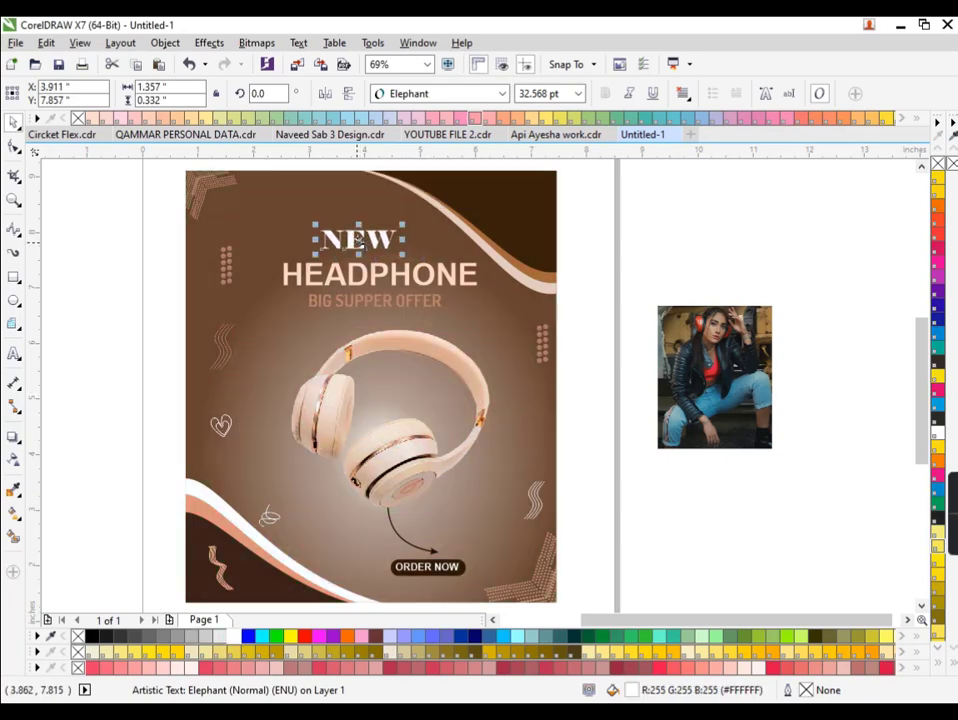
scroll(428, 285, "up", 2)
scroll(463, 330, "down", 2)
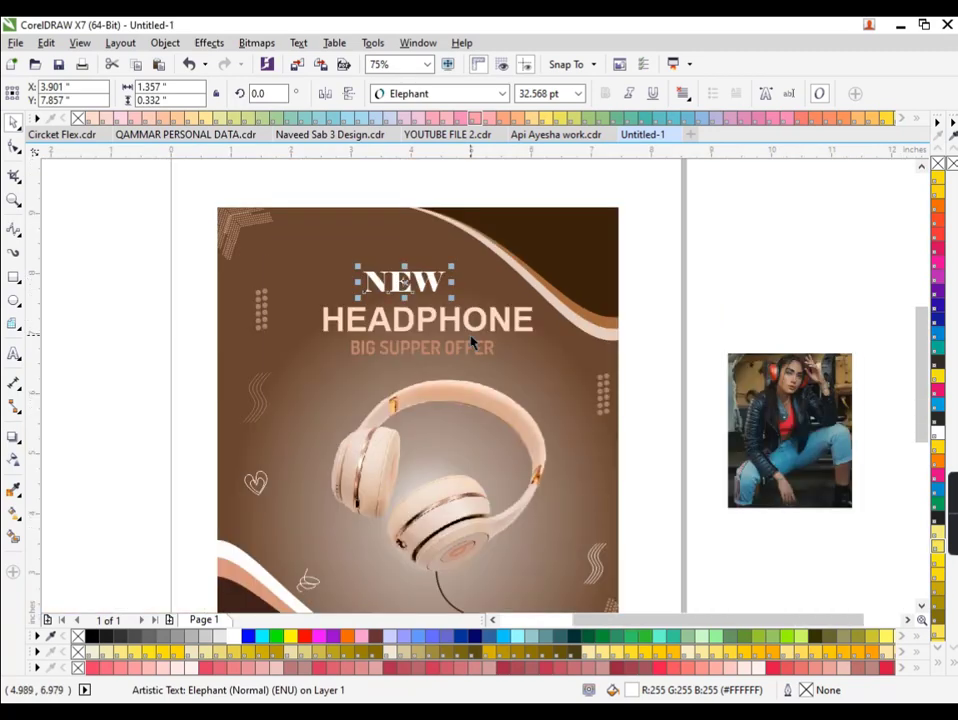
Try the Exotc350 Bd BT and Forte fonts on the NEW title.
left_click(502, 93)
mouse_move(437, 198)
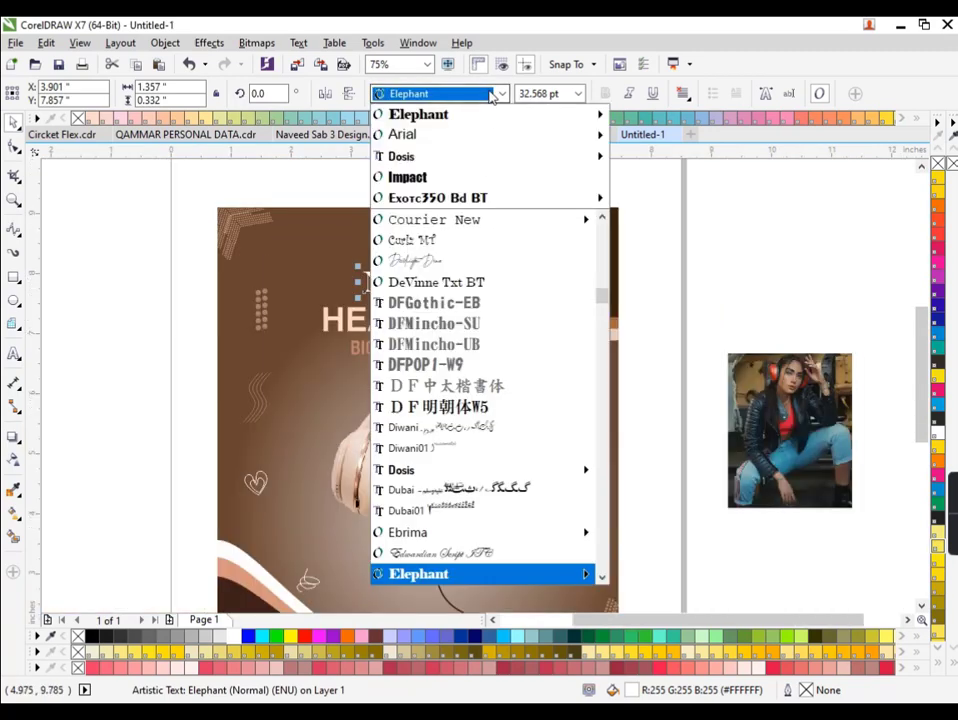
left_click(490, 199)
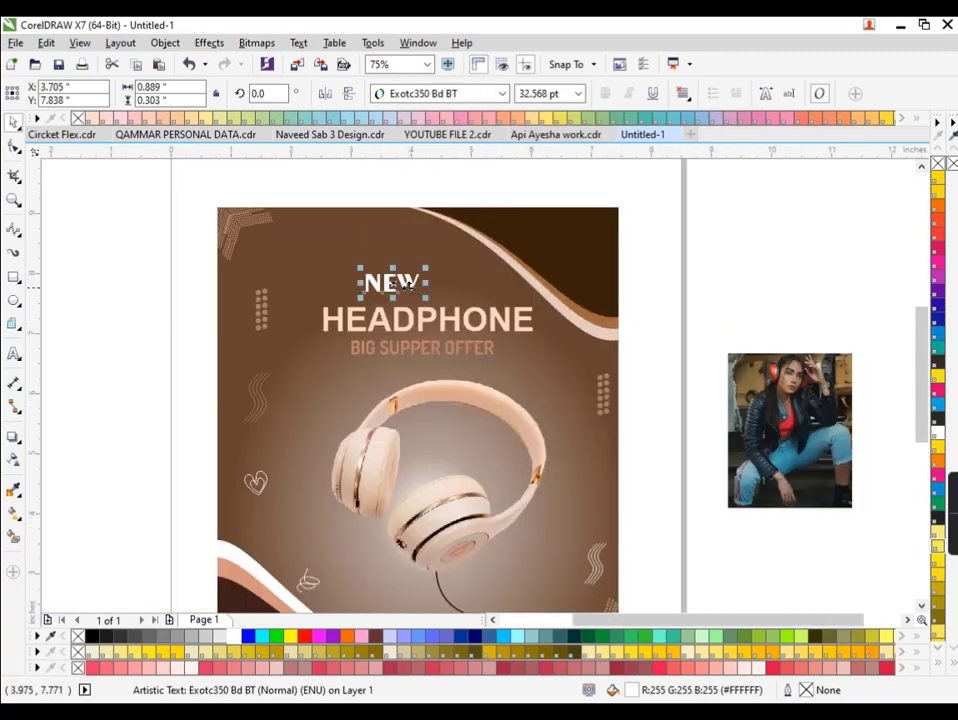
left_click(502, 93)
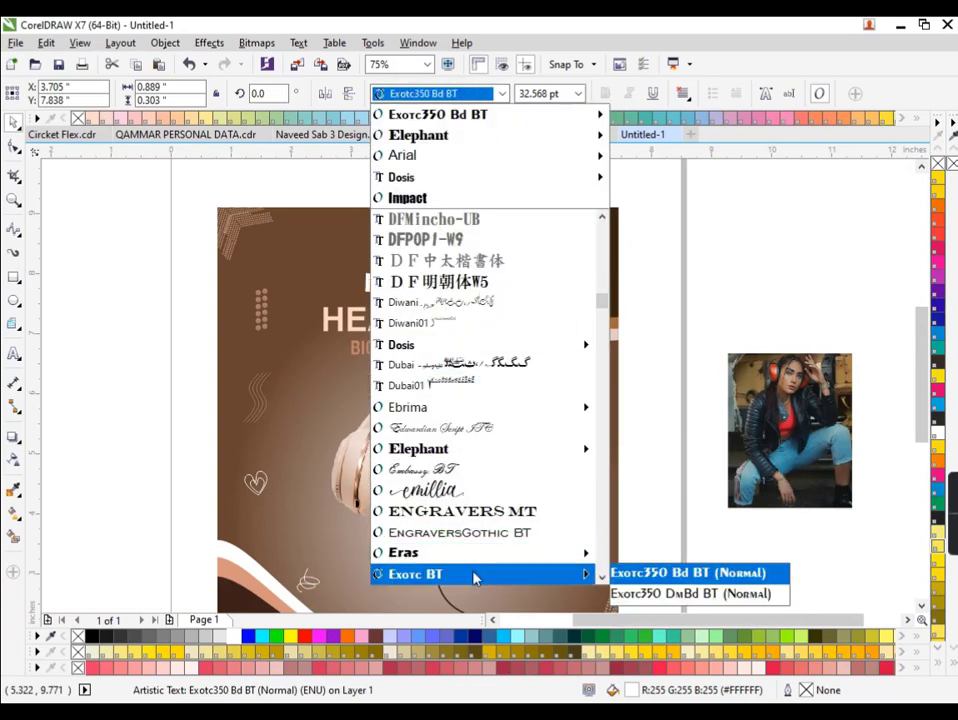
scroll(476, 556, "down", 1)
scroll(476, 556, "down", 2)
scroll(476, 550, "down", 2)
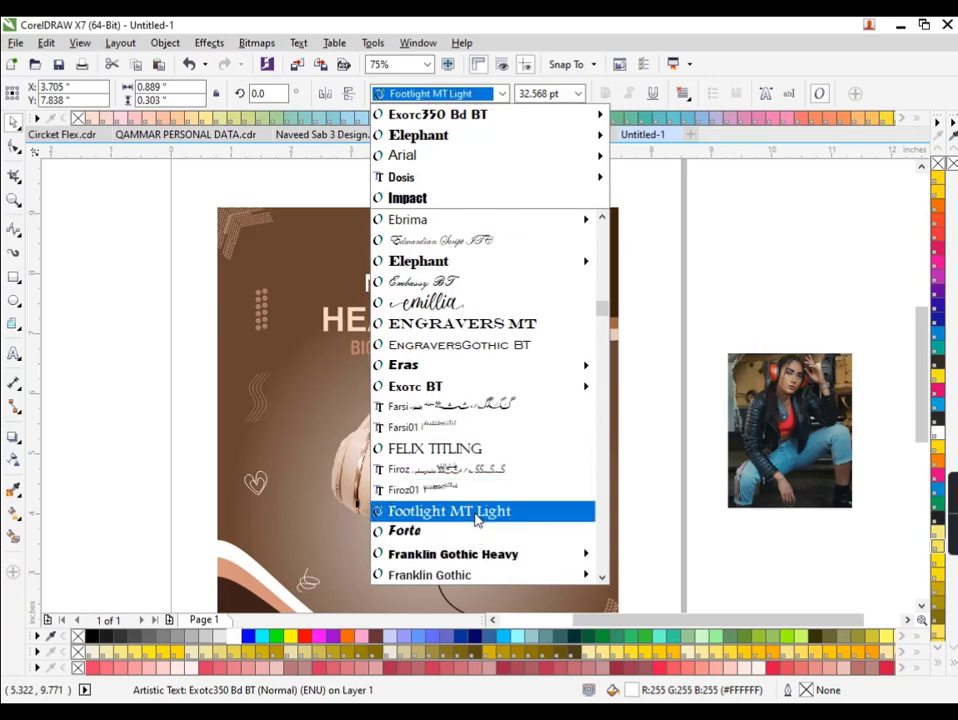
left_click(476, 538)
scroll(418, 337, "up", 2)
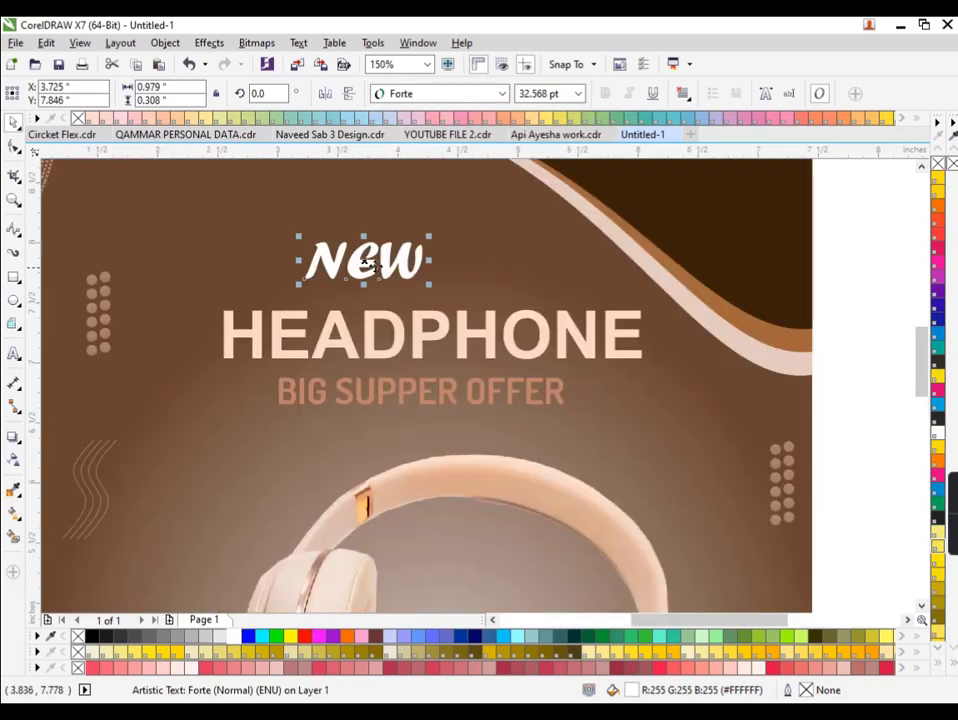
Set NEW in Franklin Gothic Heavy, centre and enlarge it, and fill it headphone peach.
left_click(502, 93)
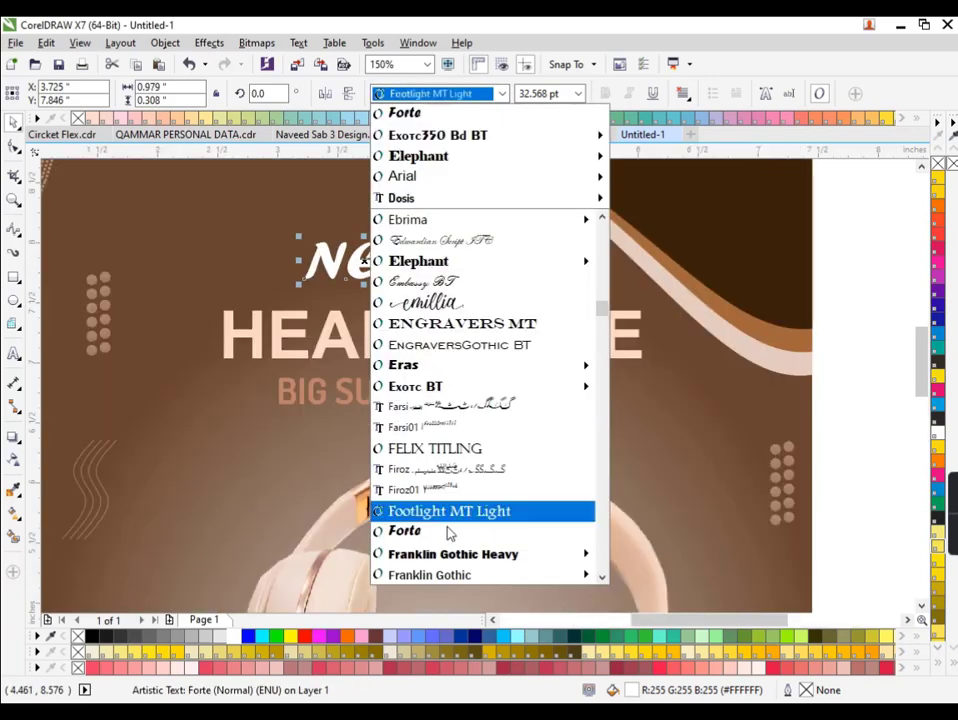
left_click(470, 554)
left_click_drag(364, 264, 421, 264)
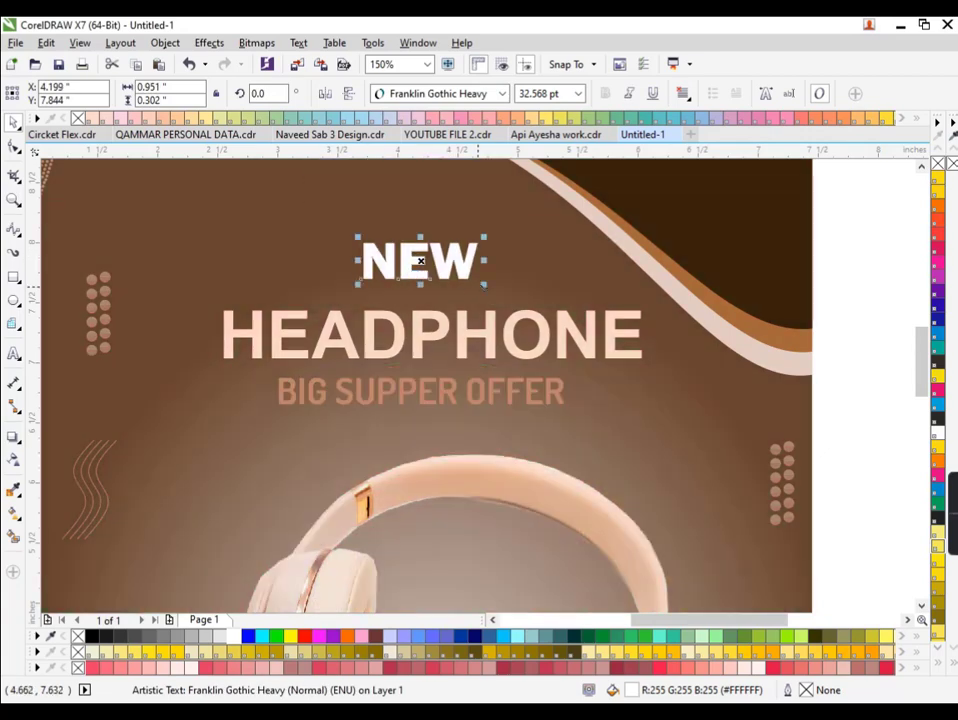
left_click_drag(484, 285, 497, 290)
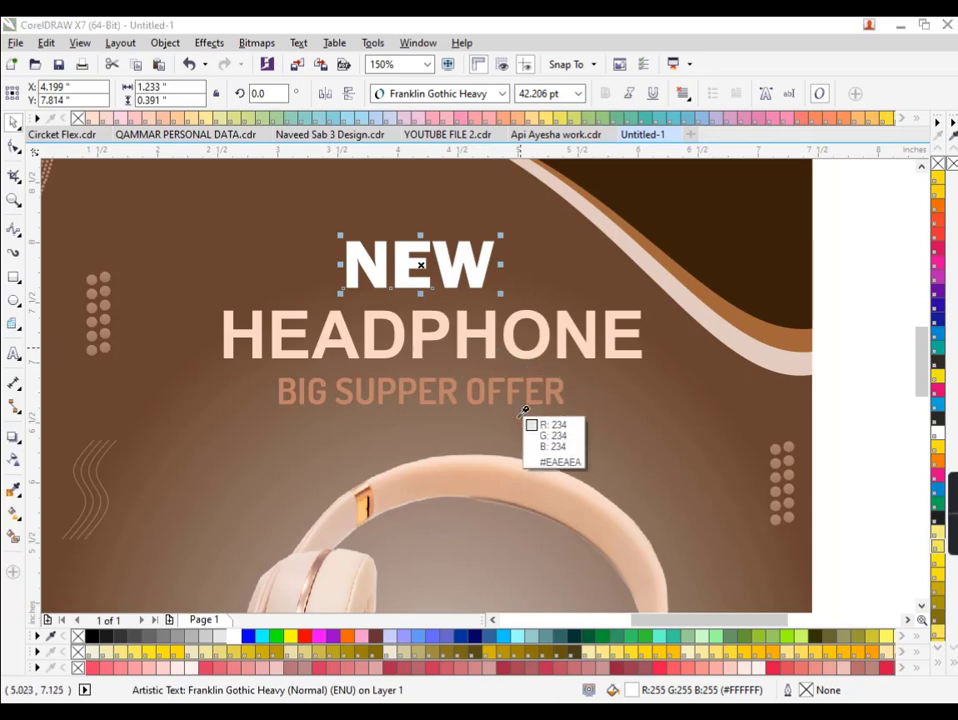
left_click(511, 478)
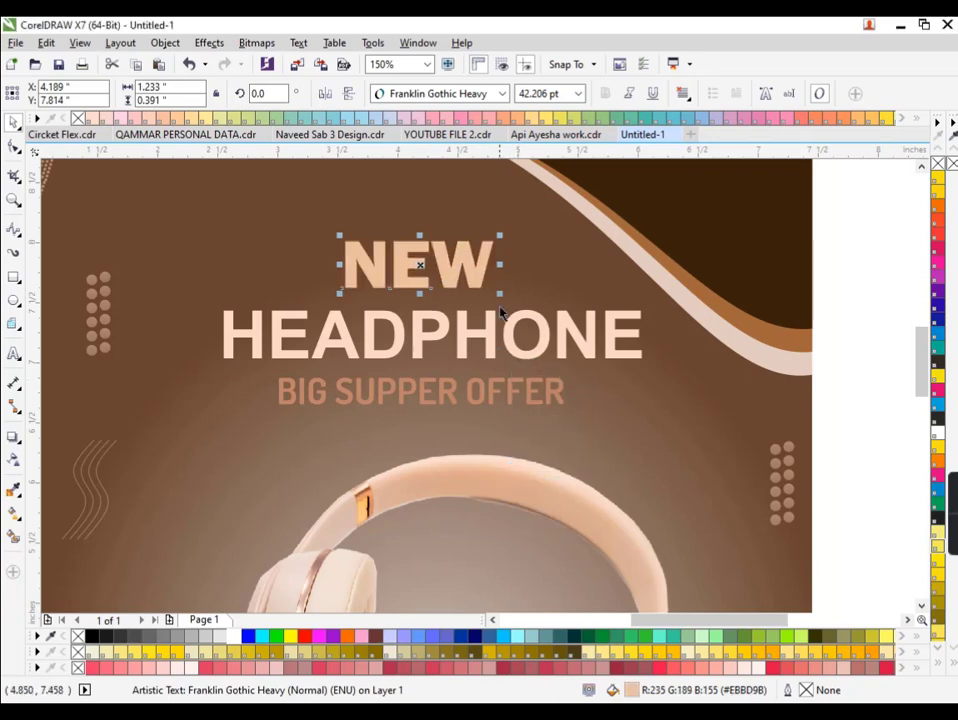
left_click_drag(500, 292, 512, 297)
scroll(490, 343, "down", 2)
scroll(490, 343, "down", 2)
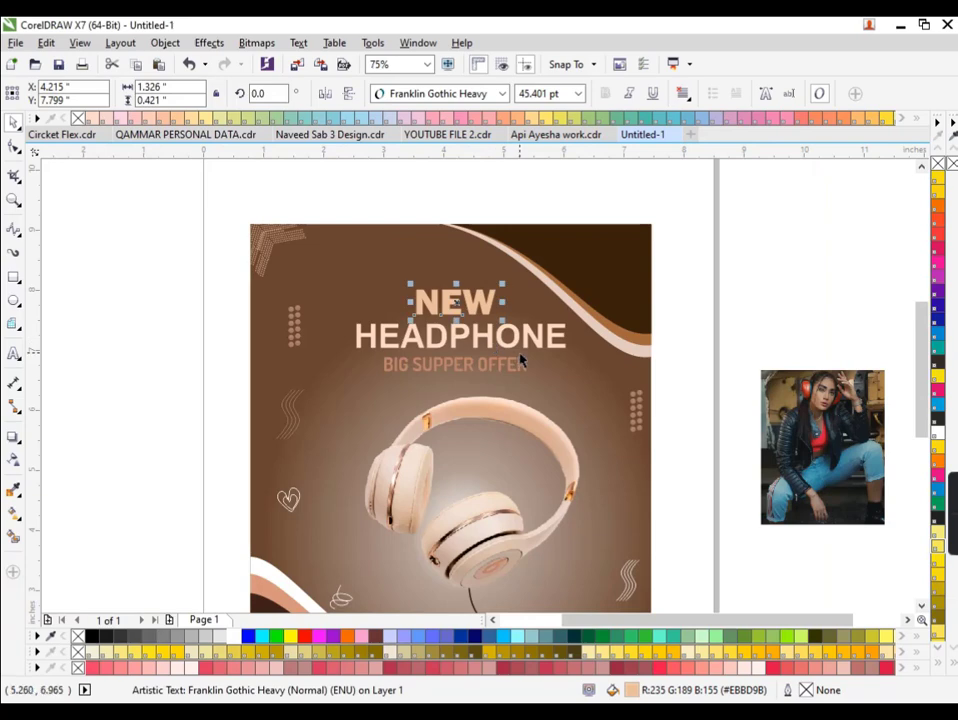
key("F4")
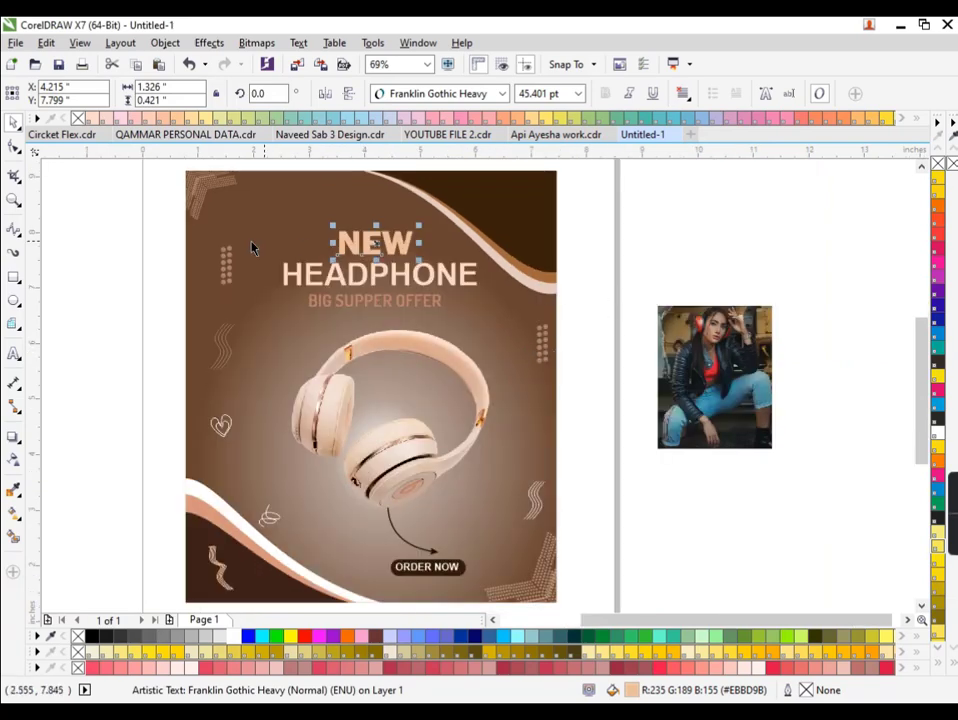
Draw a smooth B-spline wavy line near the poster's top edge.
left_click(18, 238)
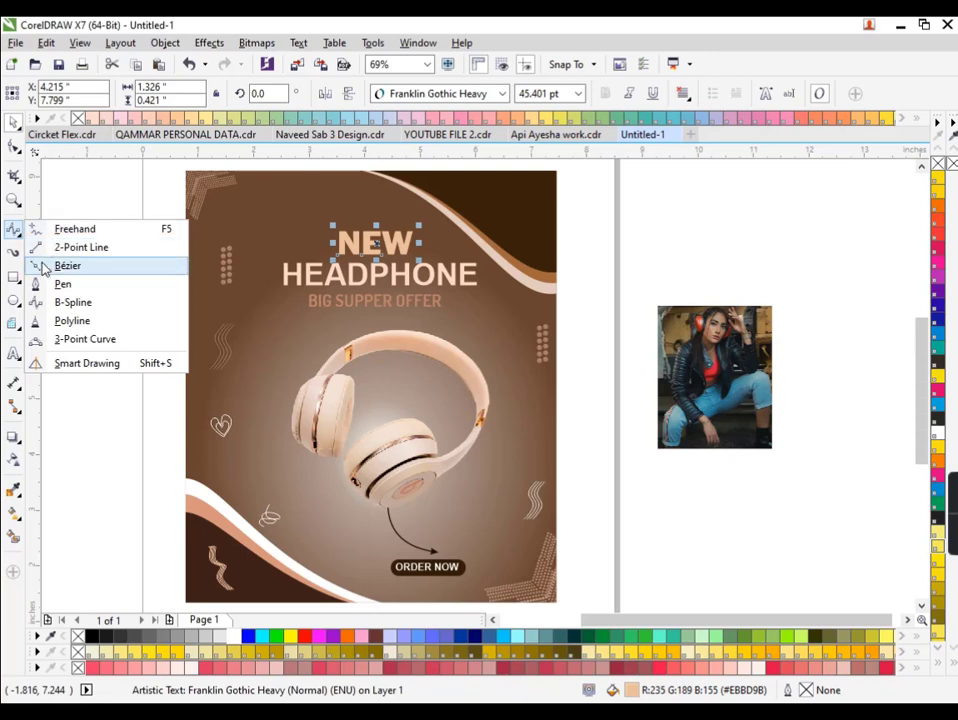
left_click(45, 303)
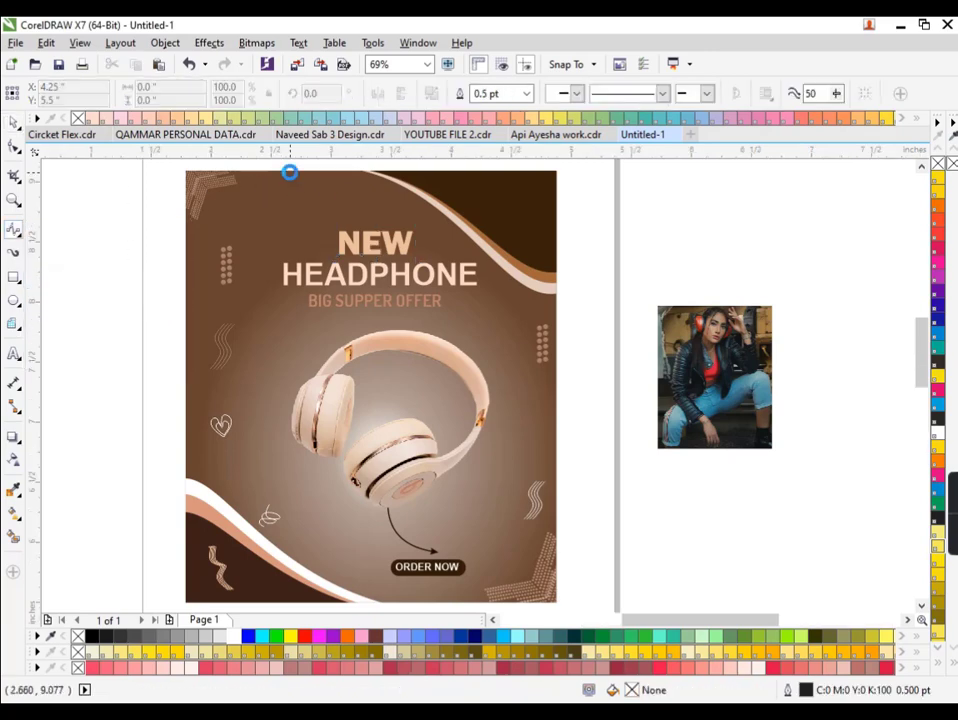
scroll(292, 175, "up", 2)
left_click(253, 206)
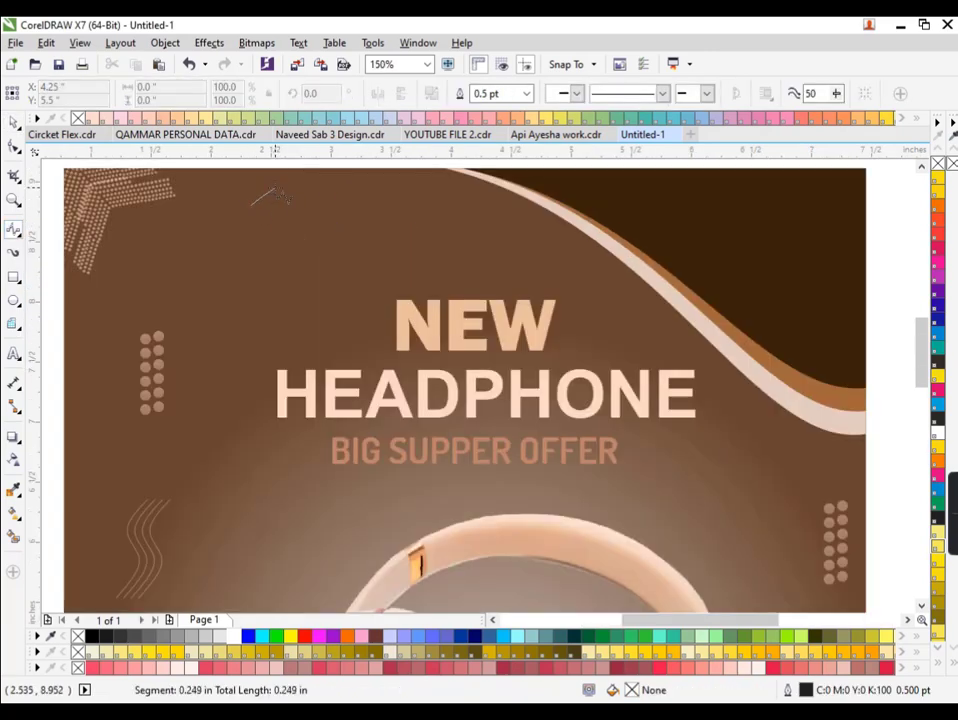
left_click(280, 191)
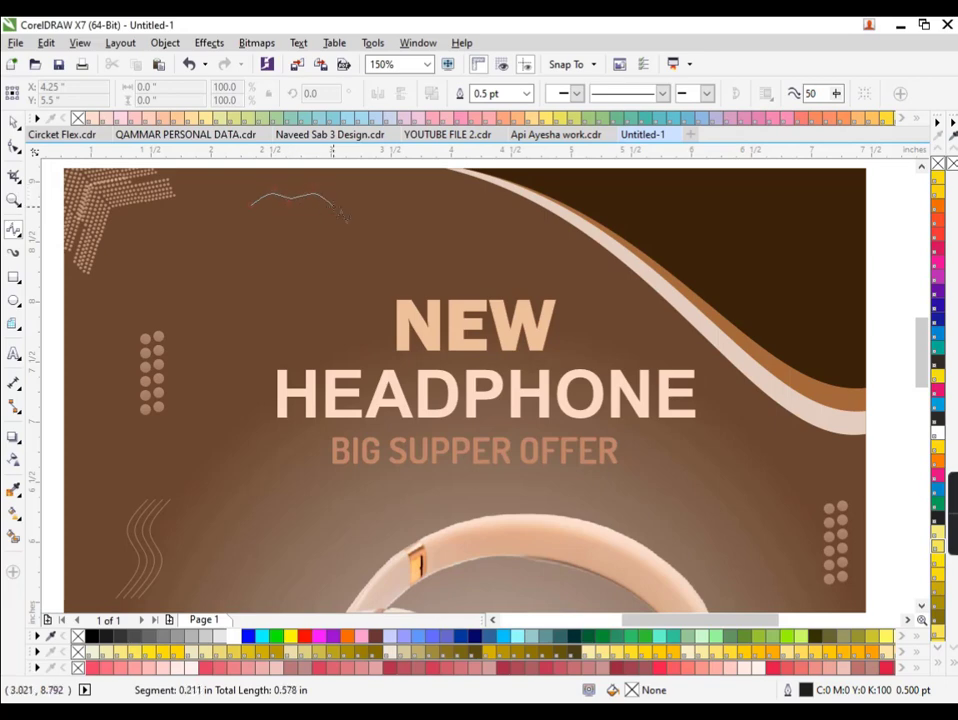
left_click(362, 199)
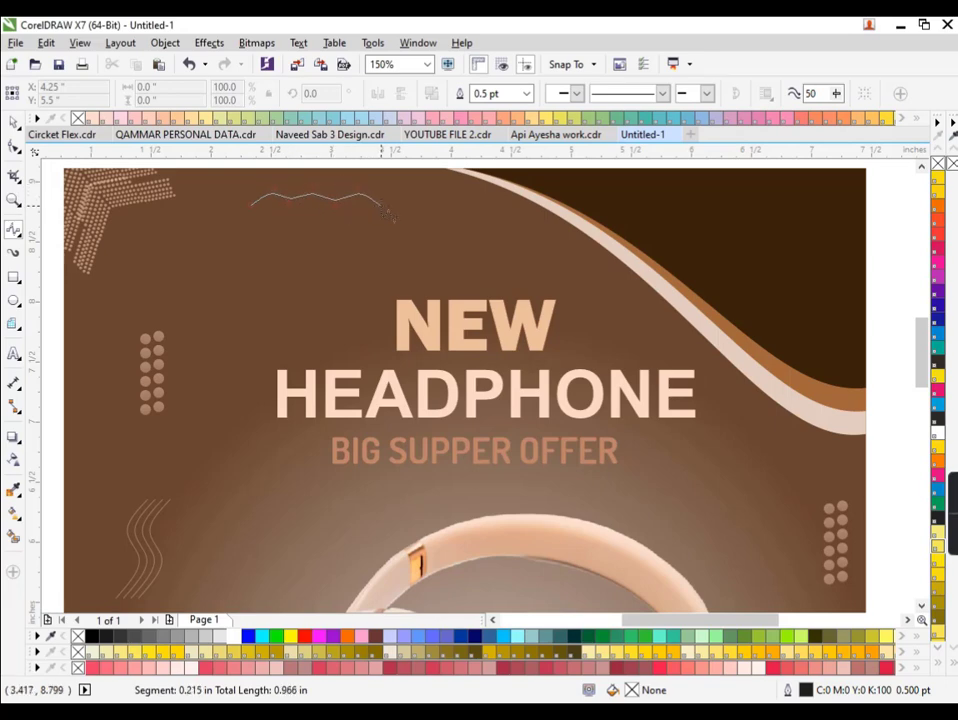
double_click(403, 197)
Stack four copies of the wave, outline them white, and start applying transparency.
key("space")
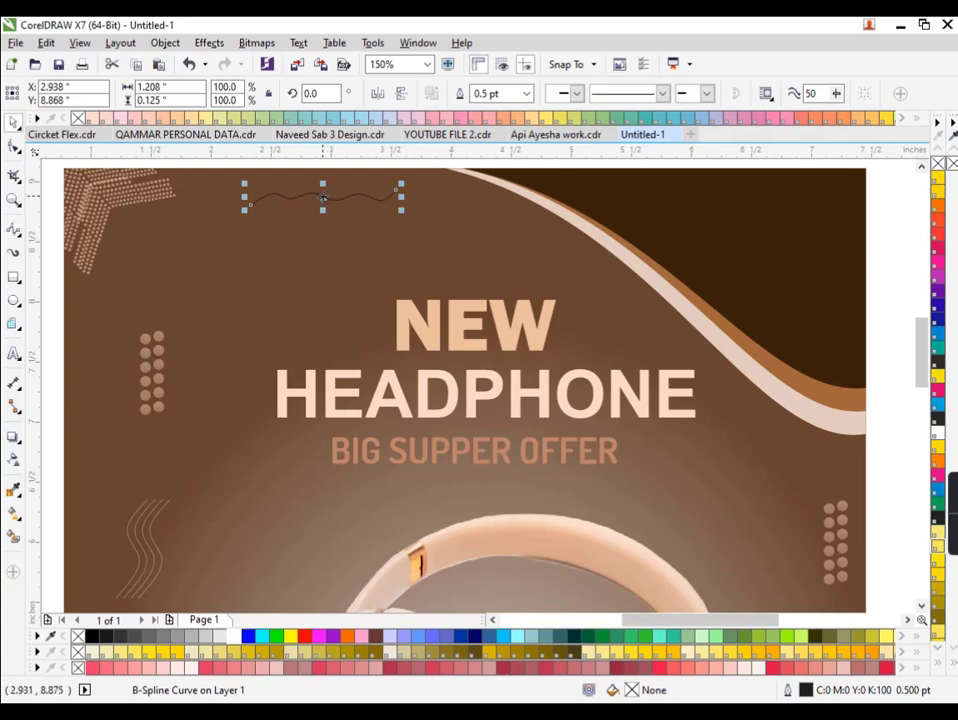
left_click_drag(324, 193, 323, 192)
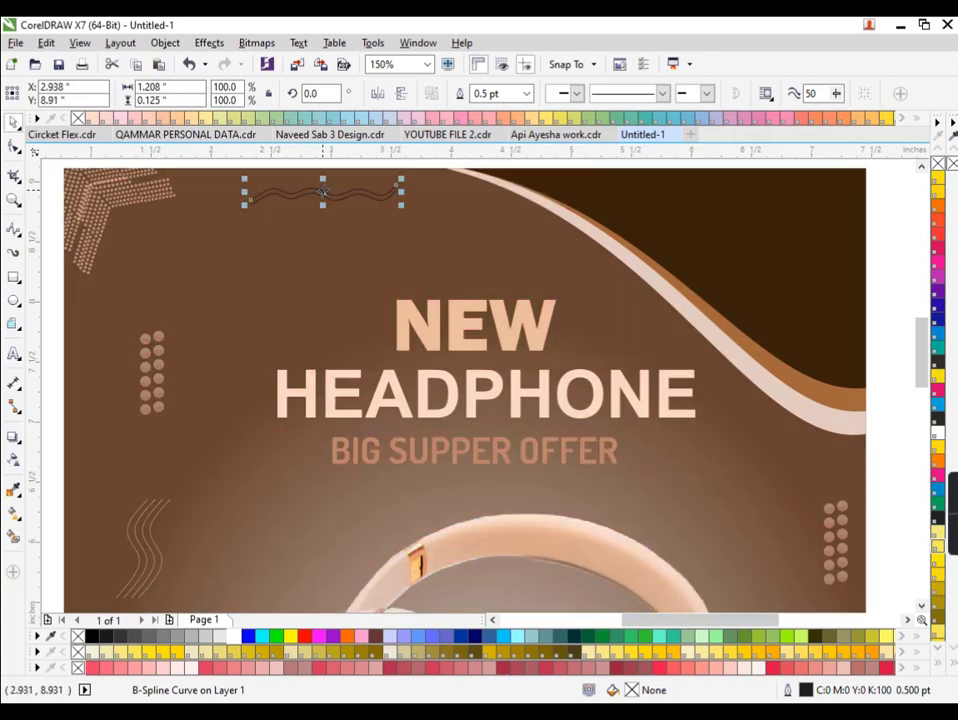
left_click_drag(415, 228, 248, 180)
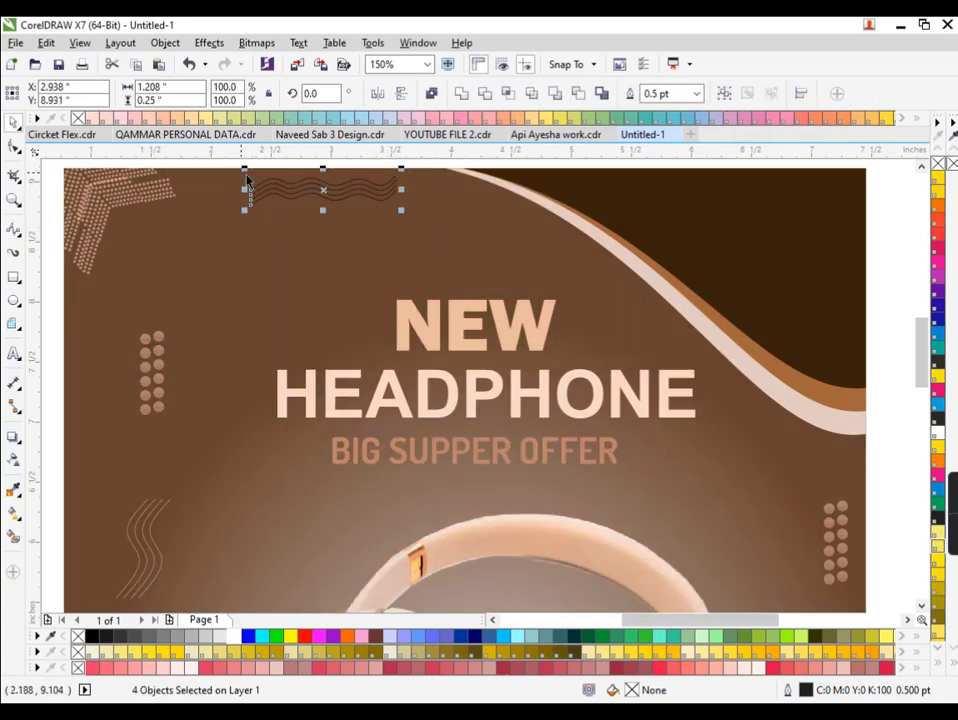
right_click(233, 636)
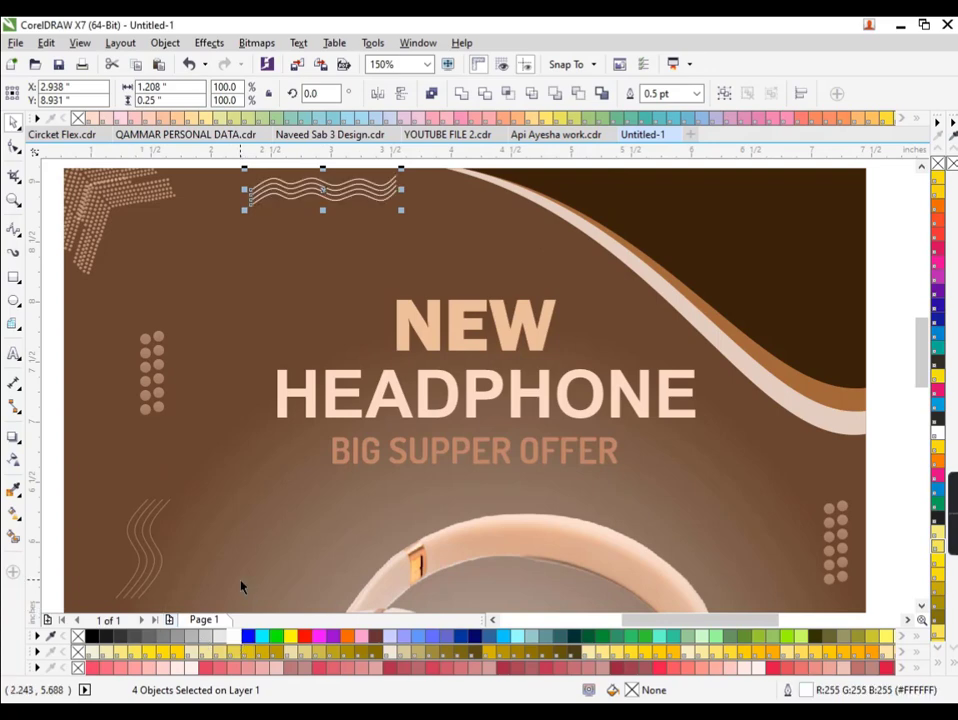
left_click(13, 459)
scroll(130, 519, "down", 2)
left_click(199, 372)
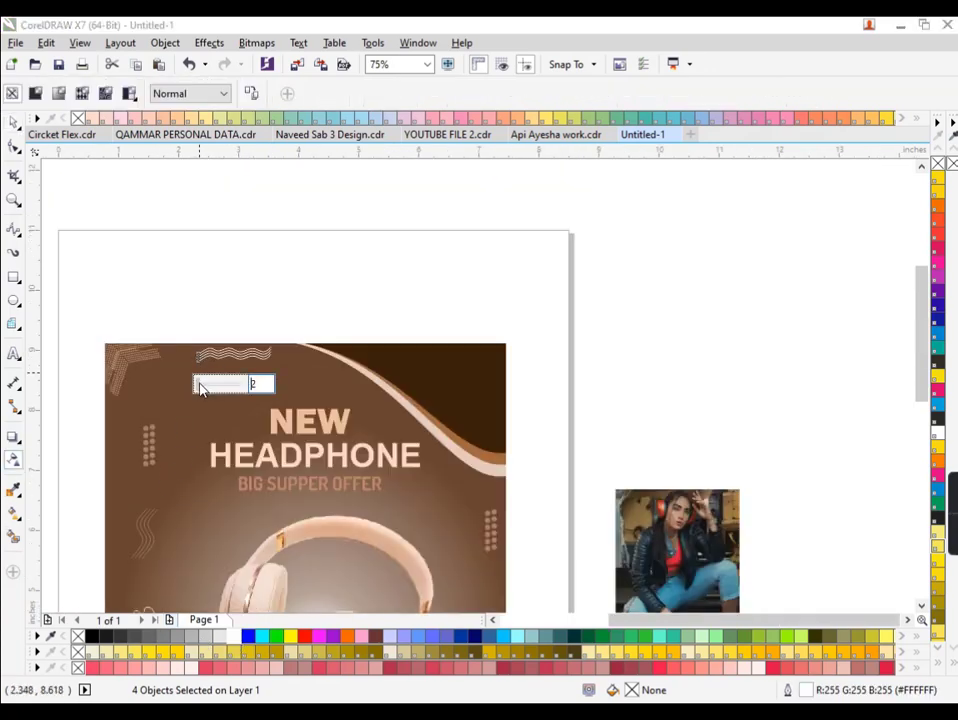
Raise the wavy lines' uniform transparency, then move a heart doodle toward the top-right corner.
left_click_drag(198, 384, 239, 387)
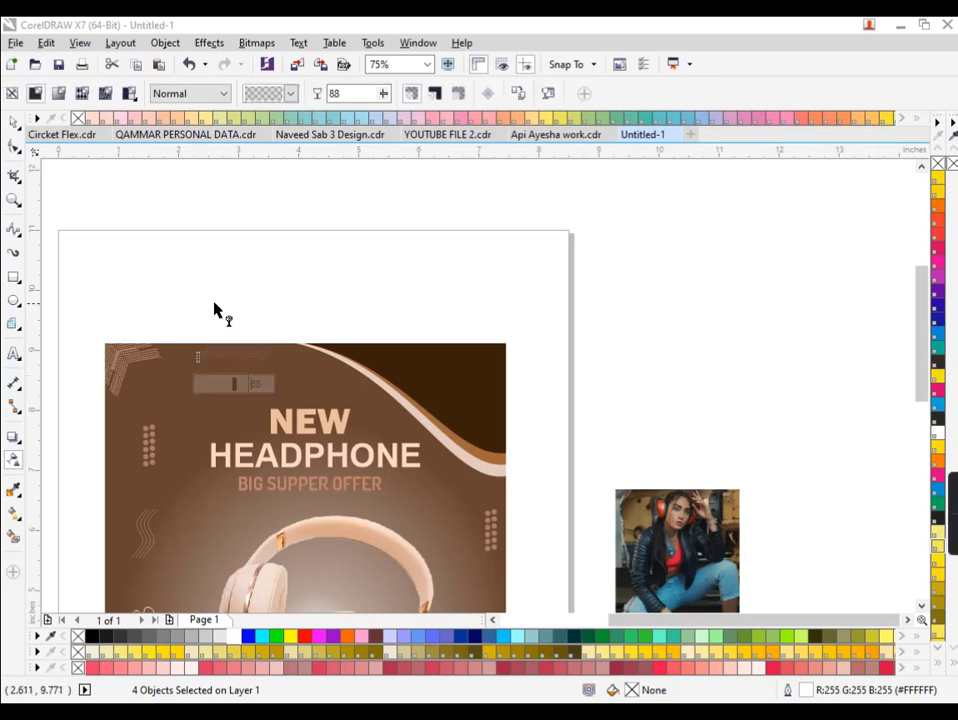
left_click(13, 121)
left_click_drag(303, 304, 182, 380)
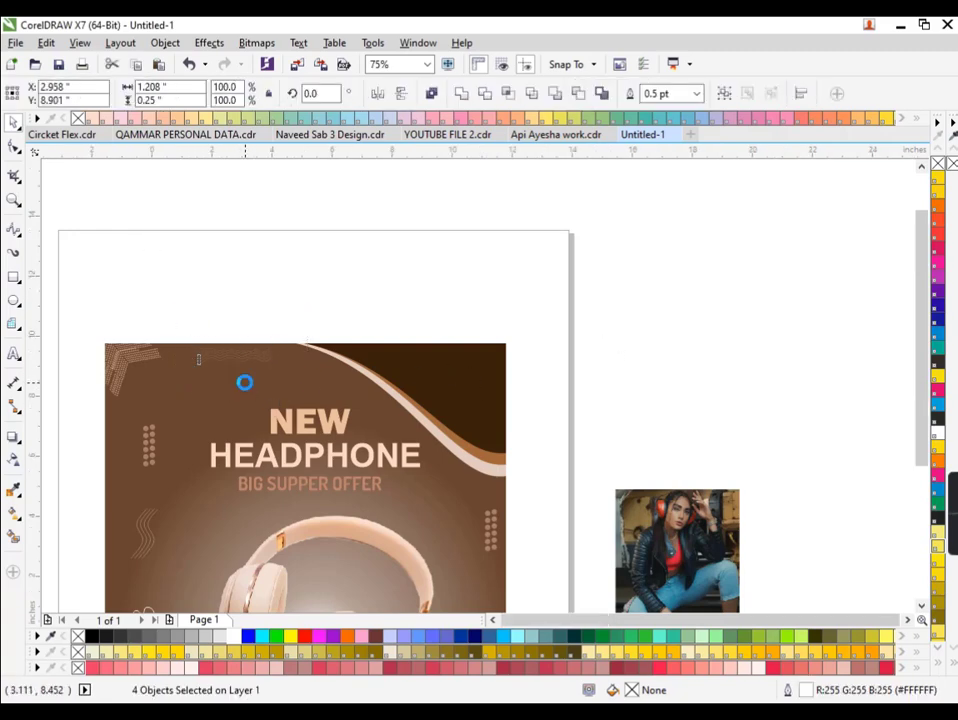
scroll(245, 383, "down", 1)
mouse_move(193, 497)
left_mouse_down()
mouse_move(346, 387)
mouse_move(378, 401)
mouse_move(377, 393)
mouse_move(386, 407)
mouse_move(358, 385)
mouse_move(364, 391)
left_mouse_up()
Shrink the top-right heart doodle into a neat double outline and zoom out to the whole poster.
scroll(350, 386, "up", 1)
scroll(364, 391, "up", 2)
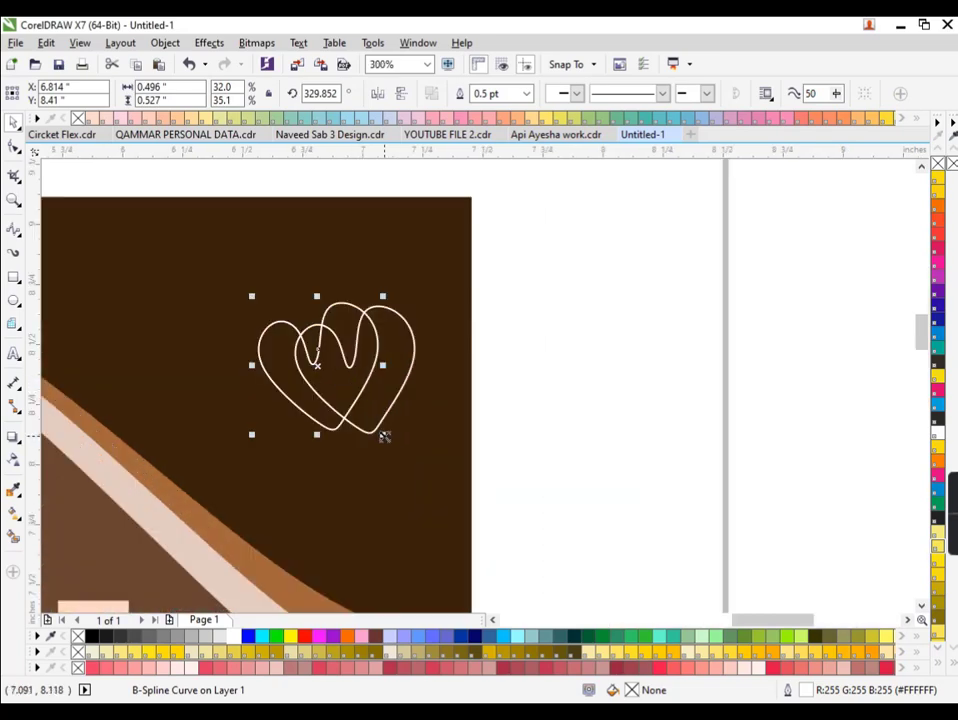
mouse_move(385, 437)
left_mouse_down()
mouse_move(369, 432)
mouse_move(355, 370)
mouse_move(376, 385)
left_mouse_up()
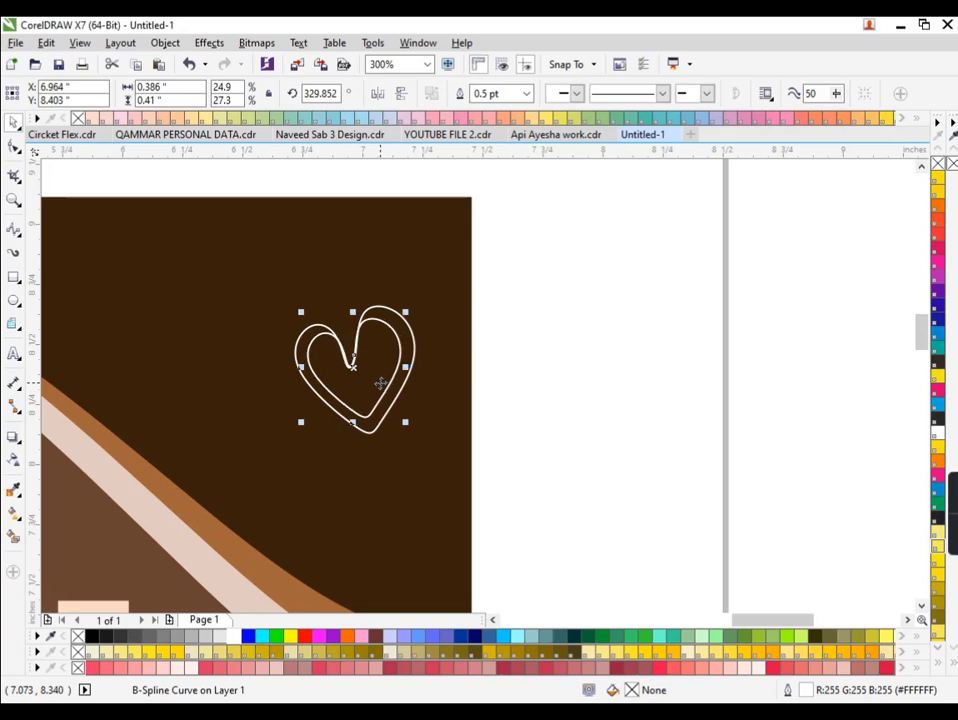
scroll(397, 390, "down", 2)
left_click_drag(483, 438, 318, 328)
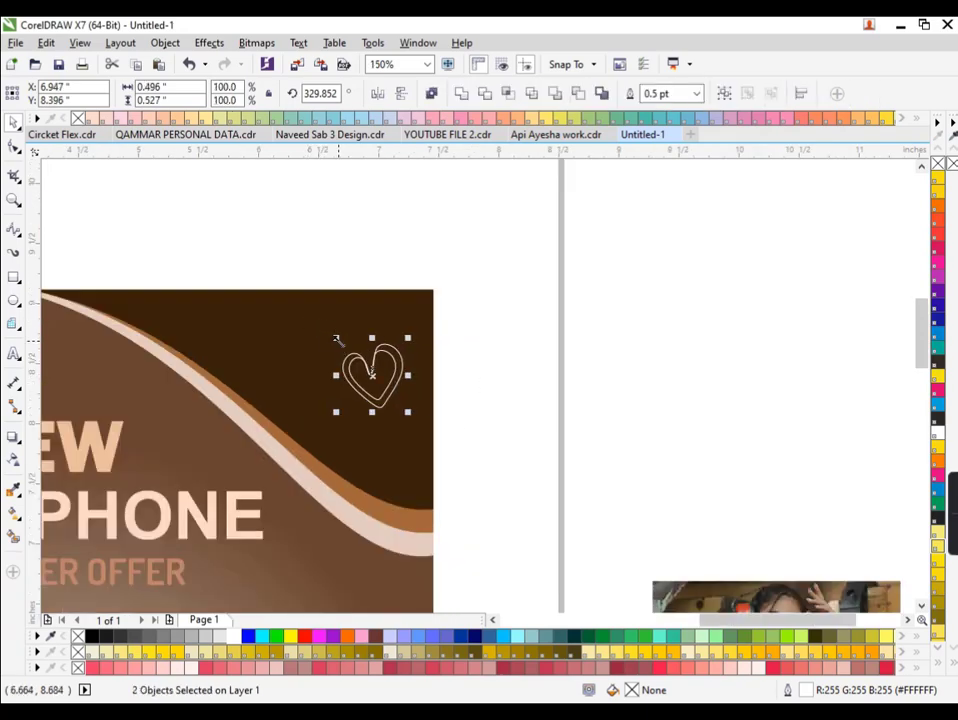
left_click(445, 368)
scroll(430, 372, "down", 2)
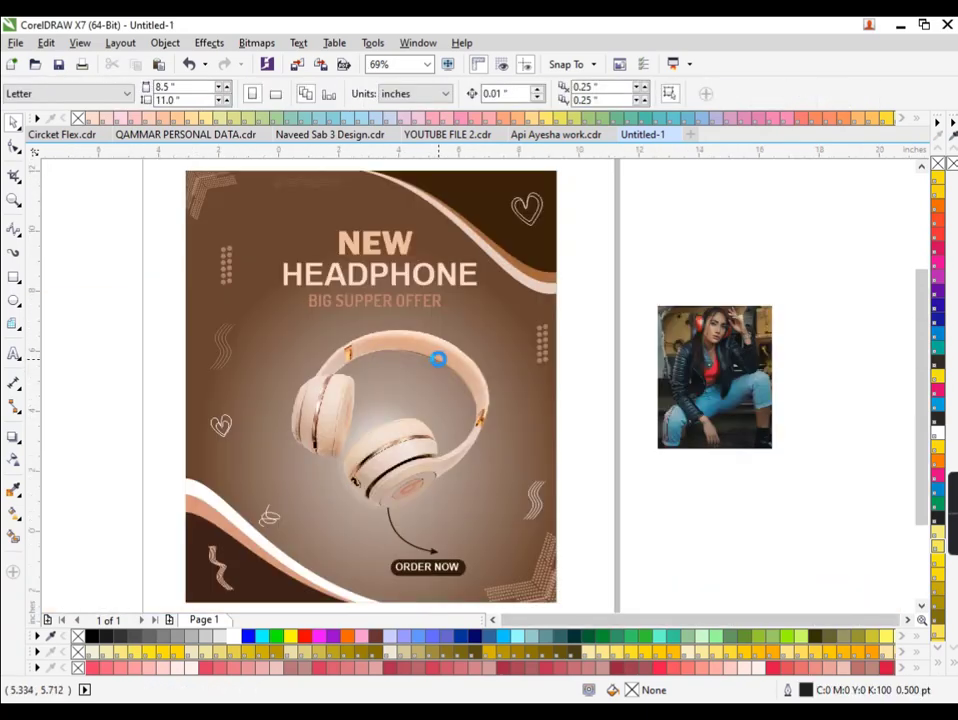
scroll(436, 359, "down", 1)
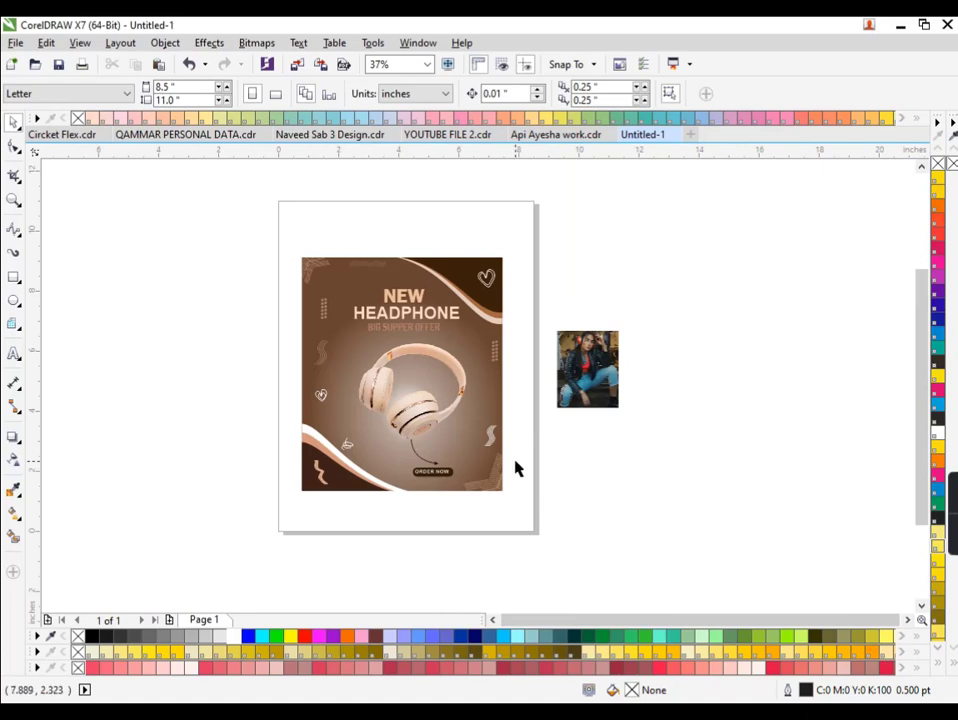